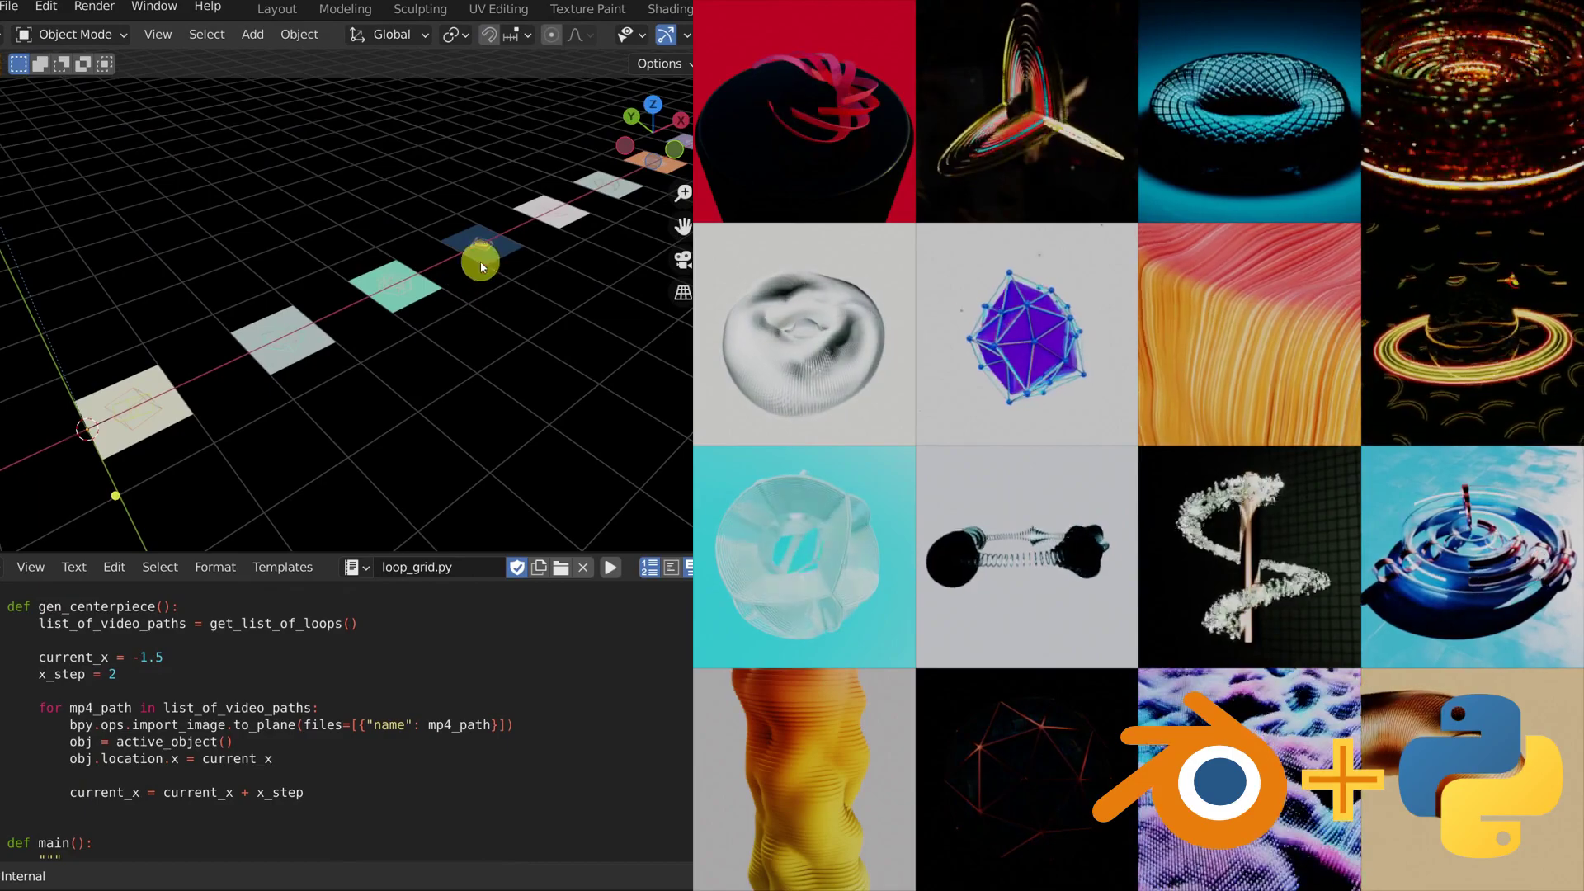
# Select a video plane, inspect the tile grid, and rerun the script three times to reshuffle it
pyautogui.click(483, 254)
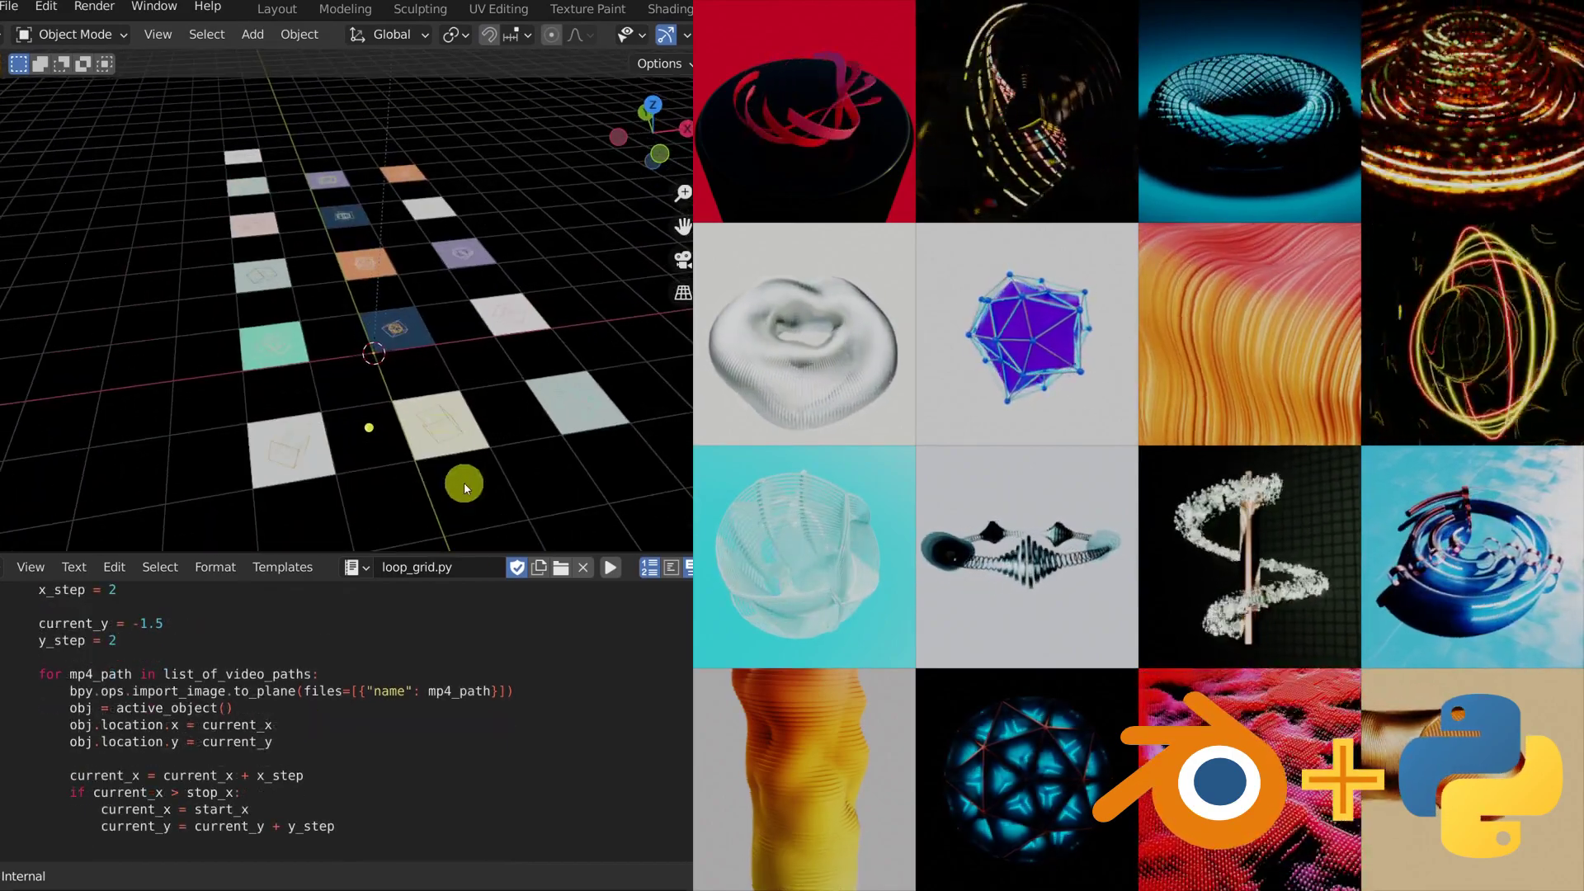
pyautogui.scroll(2, 462, 477)
pyautogui.scroll(2, 488, 449)
pyautogui.scroll(1, 571, 452)
pyautogui.keyDown('shift'); pyautogui.moveTo(571, 451); pyautogui.dragTo(284, 444, button='middle'); pyautogui.keyUp('shift')
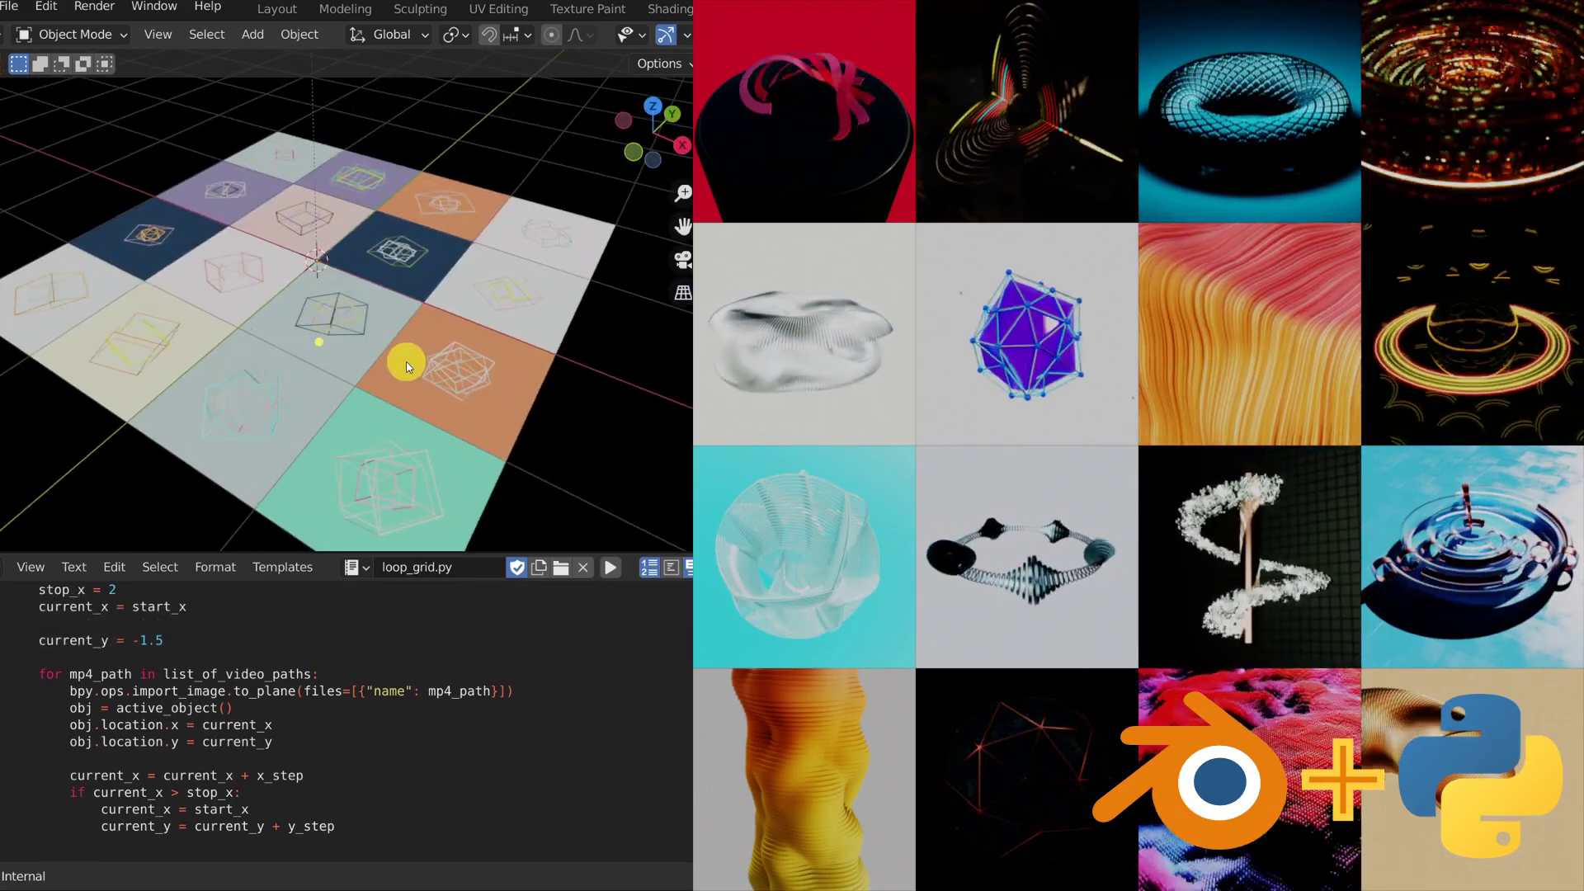
pyautogui.moveTo(407, 362); pyautogui.dragTo(602, 357, button='middle')
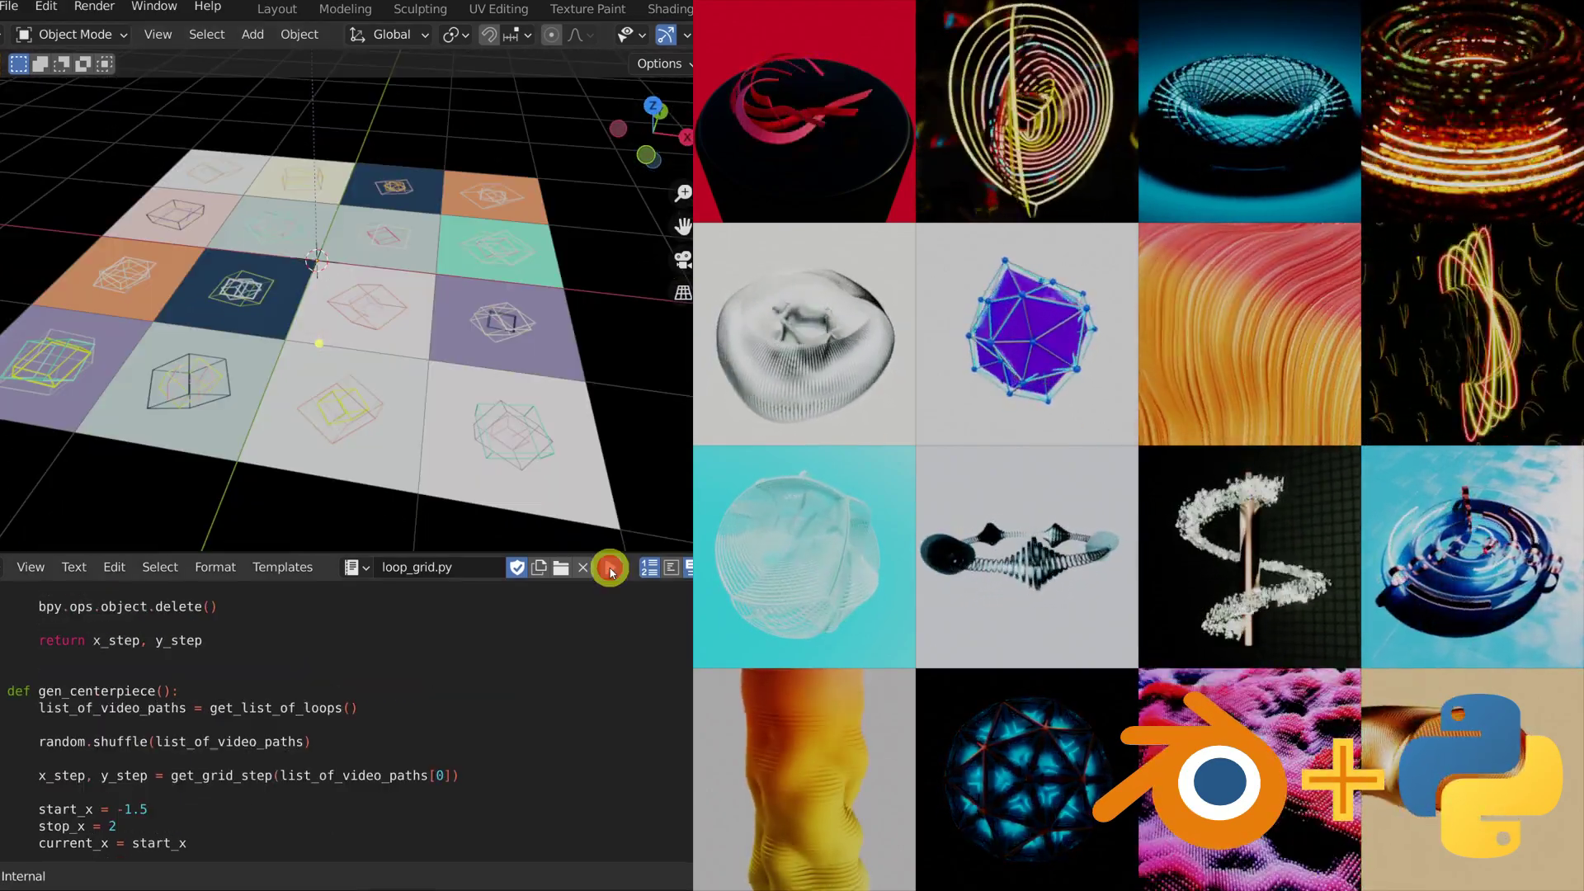
pyautogui.click(609, 568)
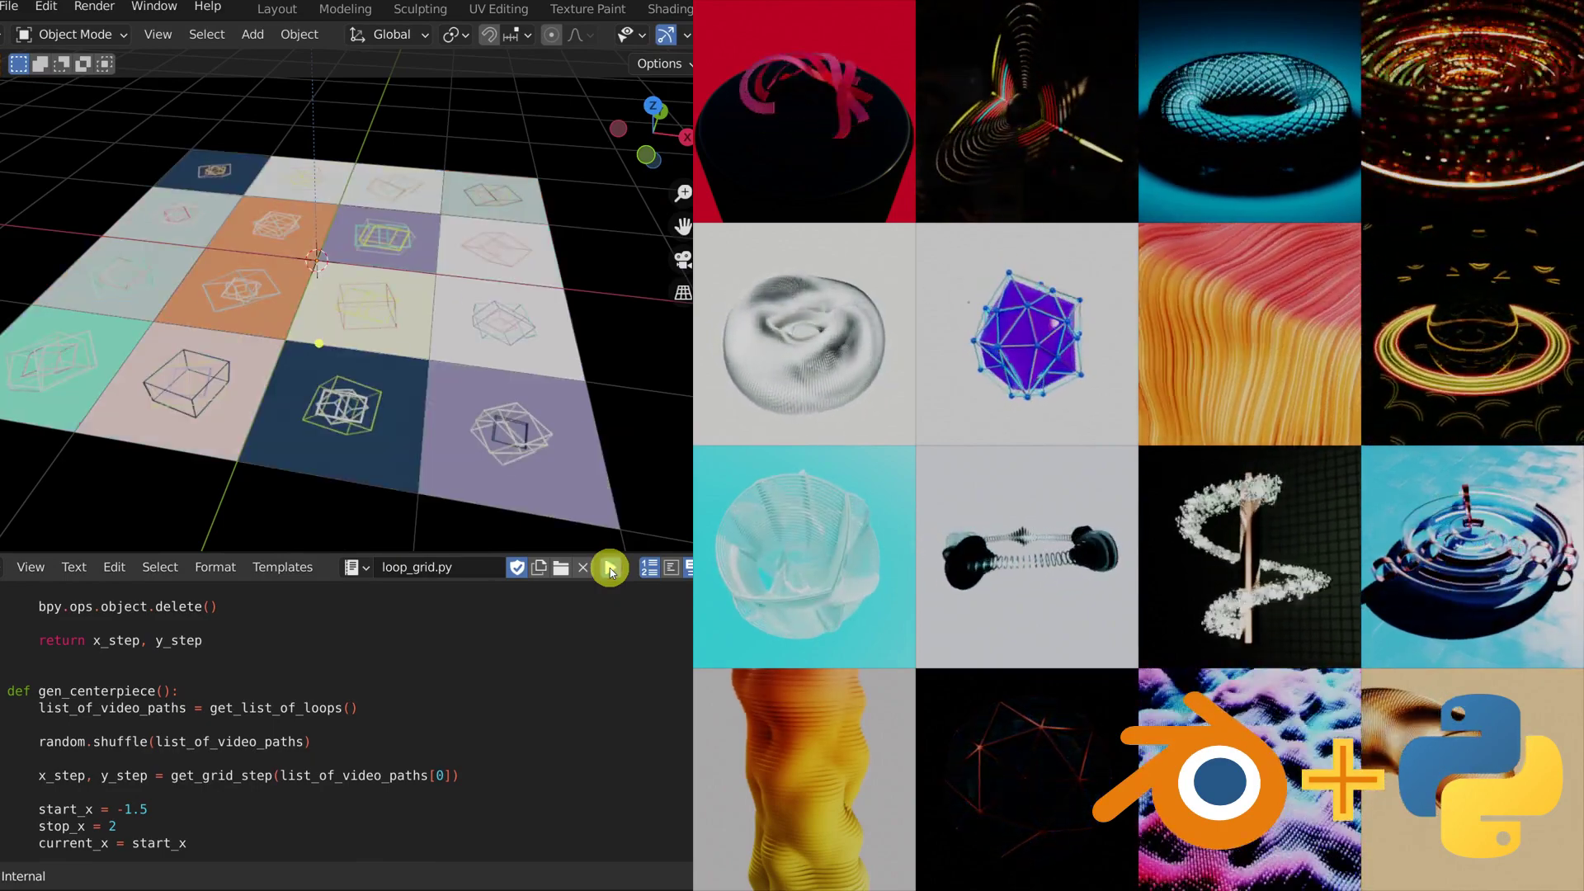
pyautogui.click(610, 569)
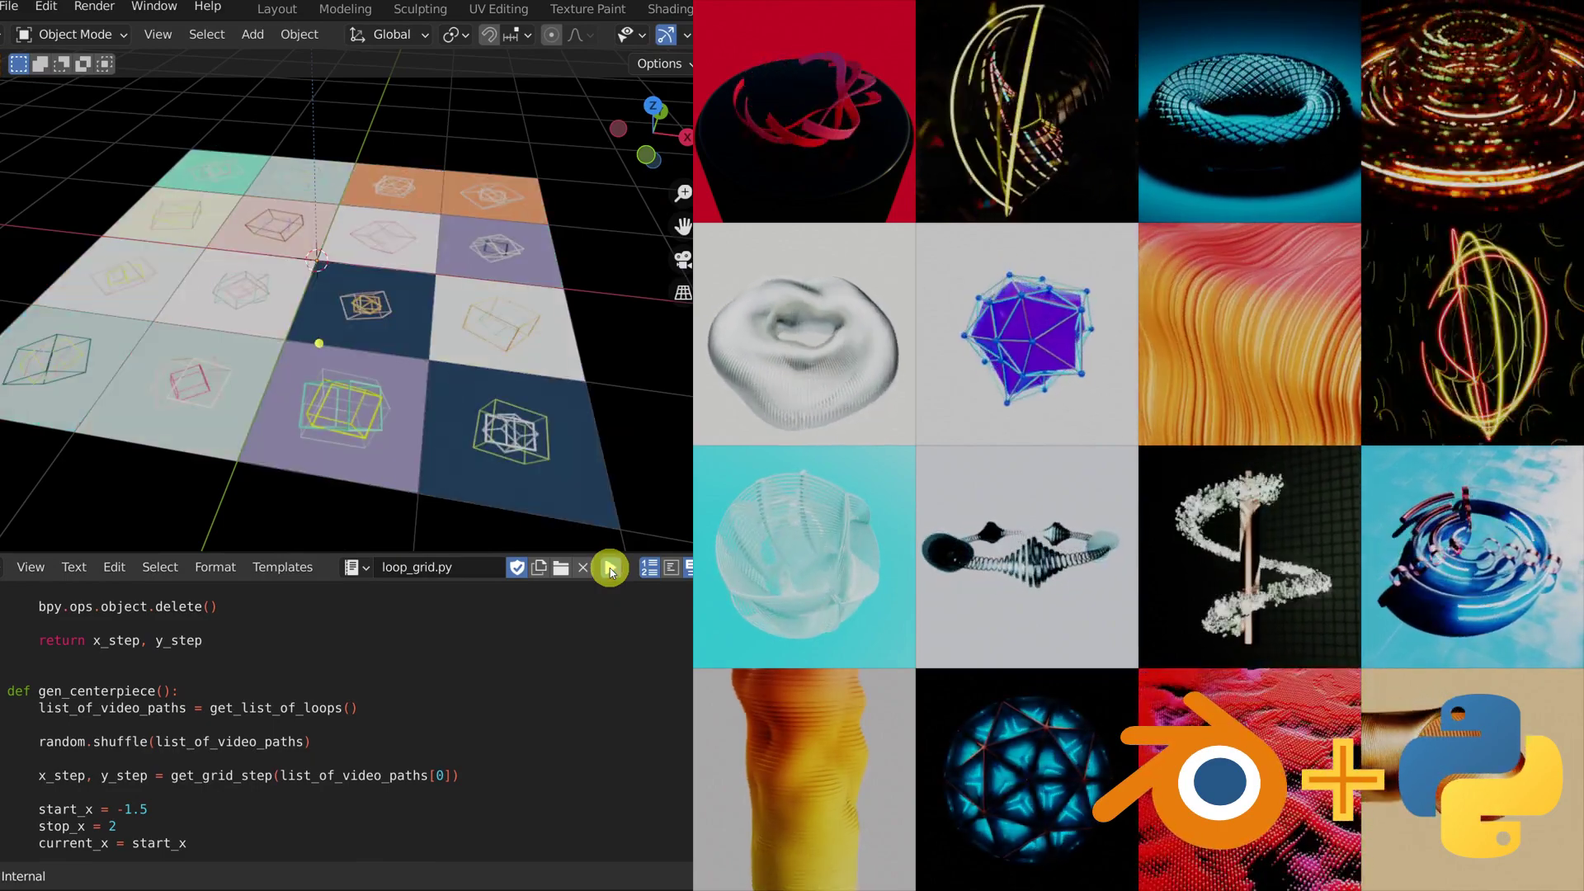
pyautogui.click(610, 568)
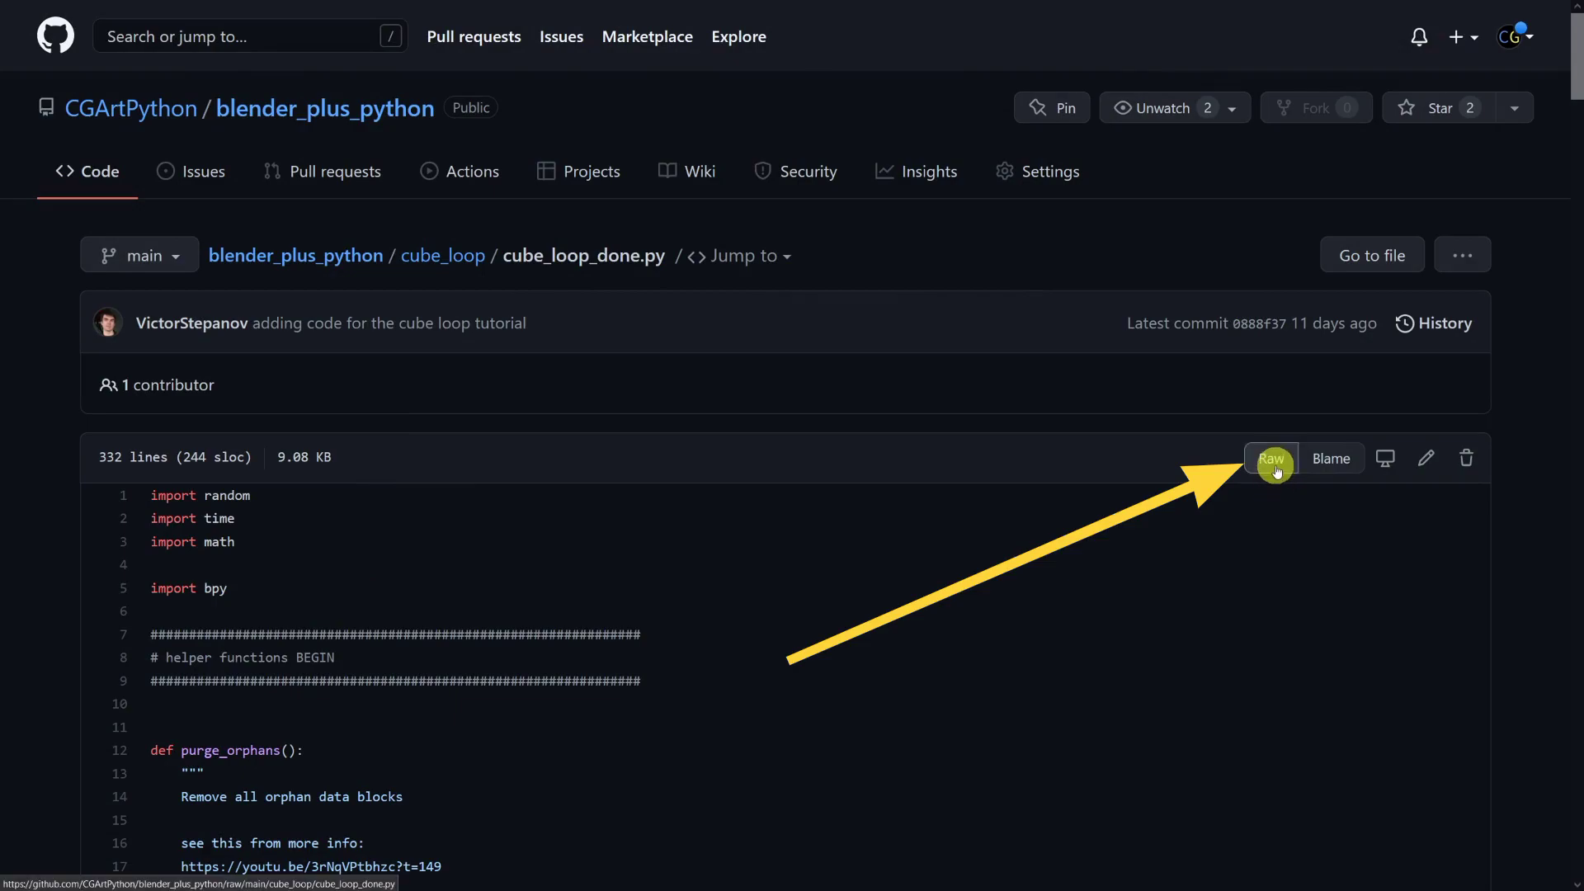
# Open the raw cube_loop_done.py code and select all of it
pyautogui.click(1277, 470)
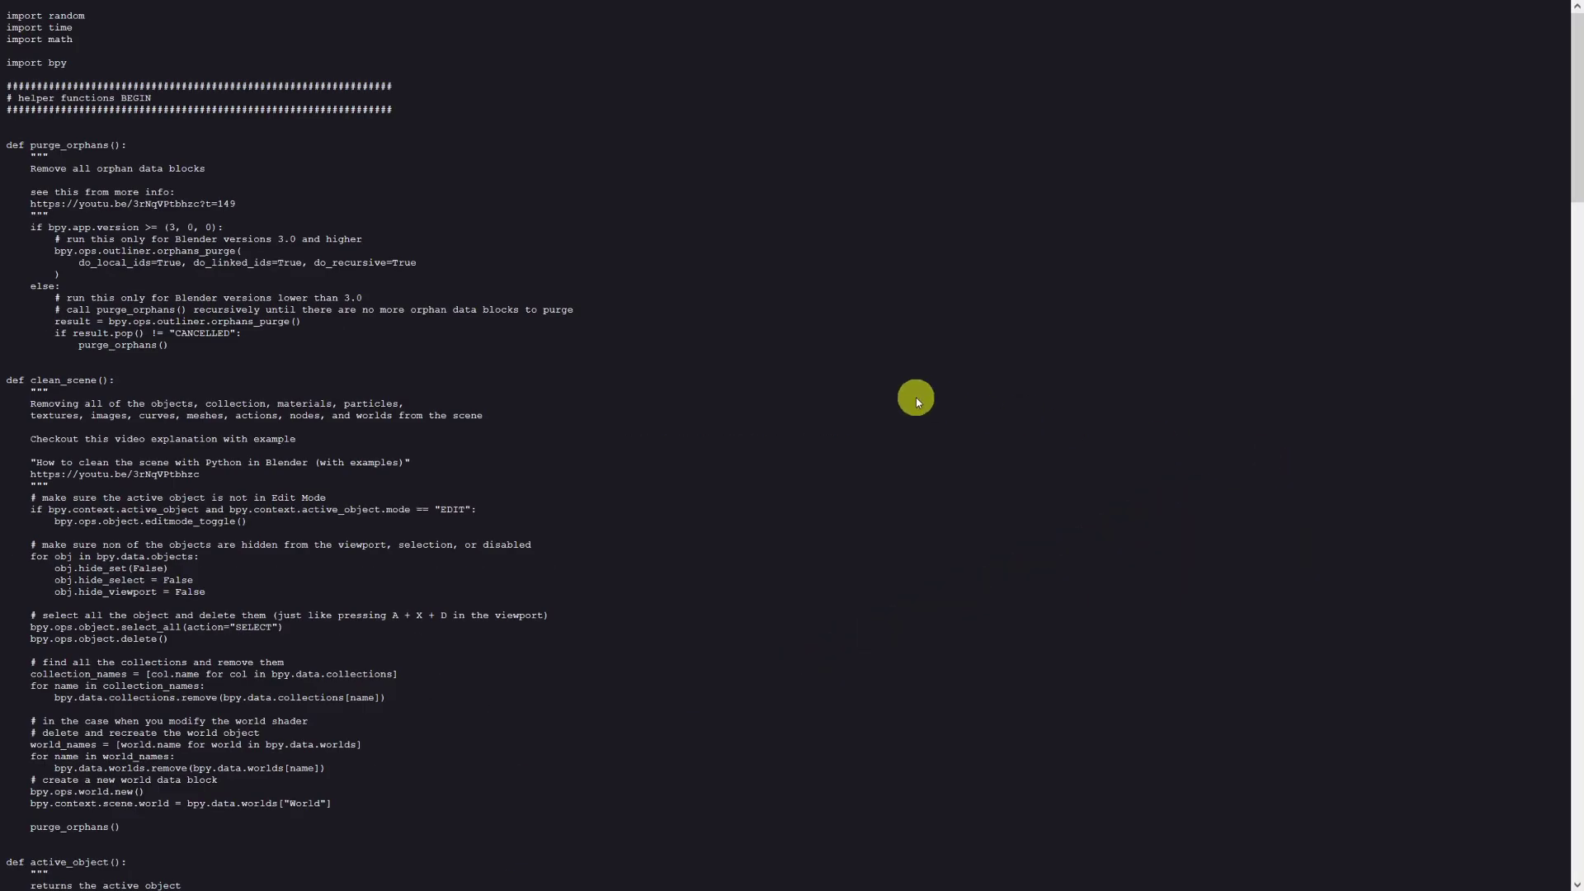
pyautogui.hotkey('ctrl', 'a')
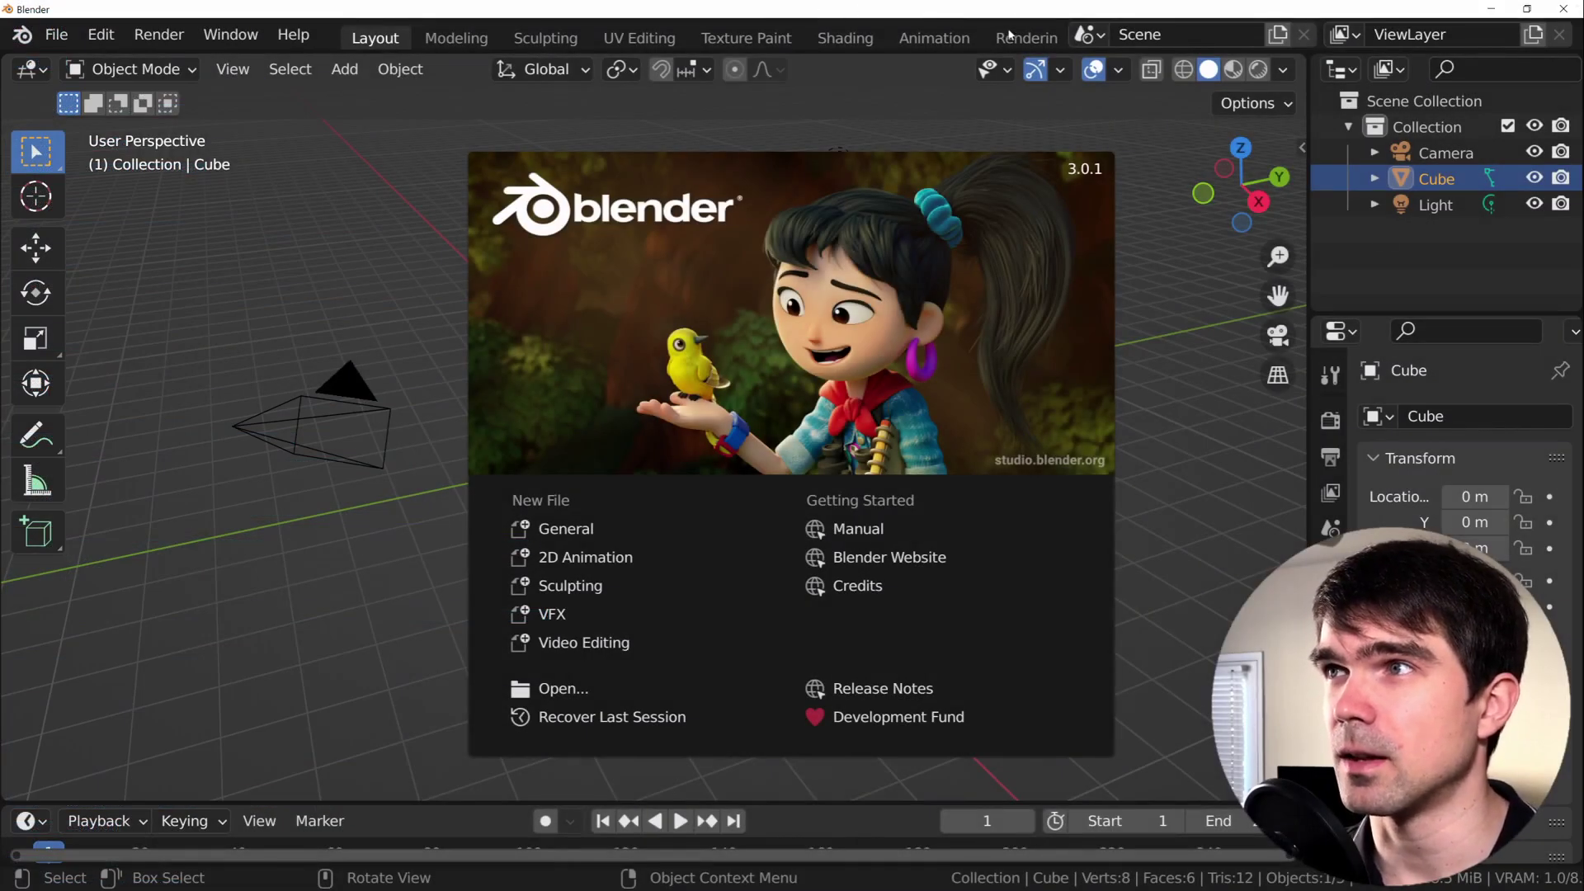
# Paste the cube loop script into a new text in the Scripting workspace
pyautogui.click(1005, 57)
pyautogui.scroll(-3, 1001, 40)
pyautogui.scroll(-3, 990, 39)
pyautogui.scroll(-3, 982, 39)
pyautogui.click(982, 40)
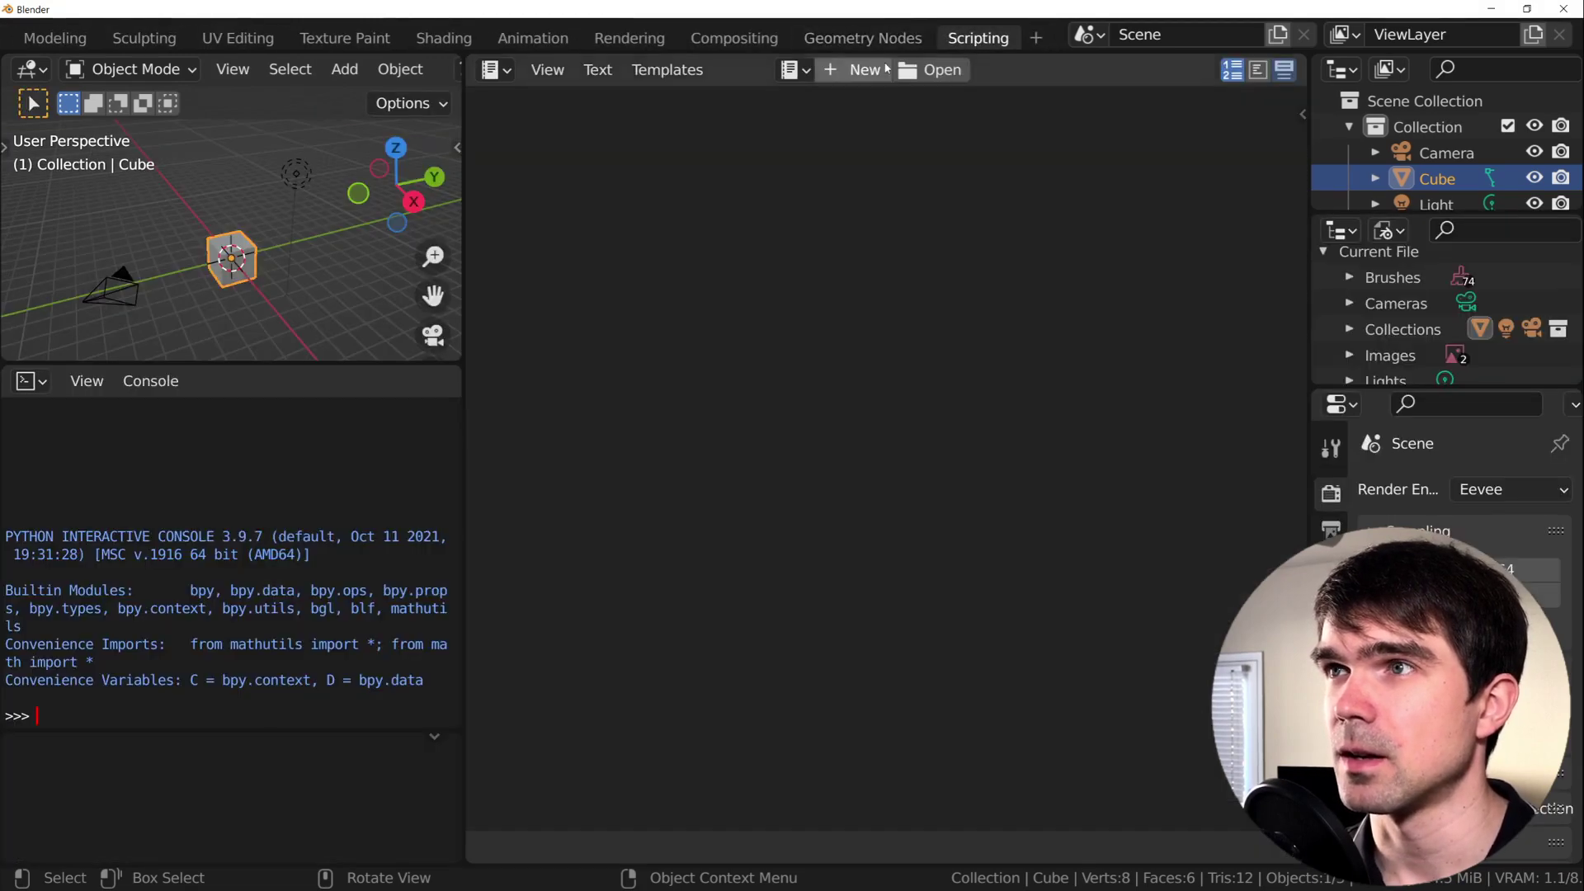
pyautogui.click(855, 69)
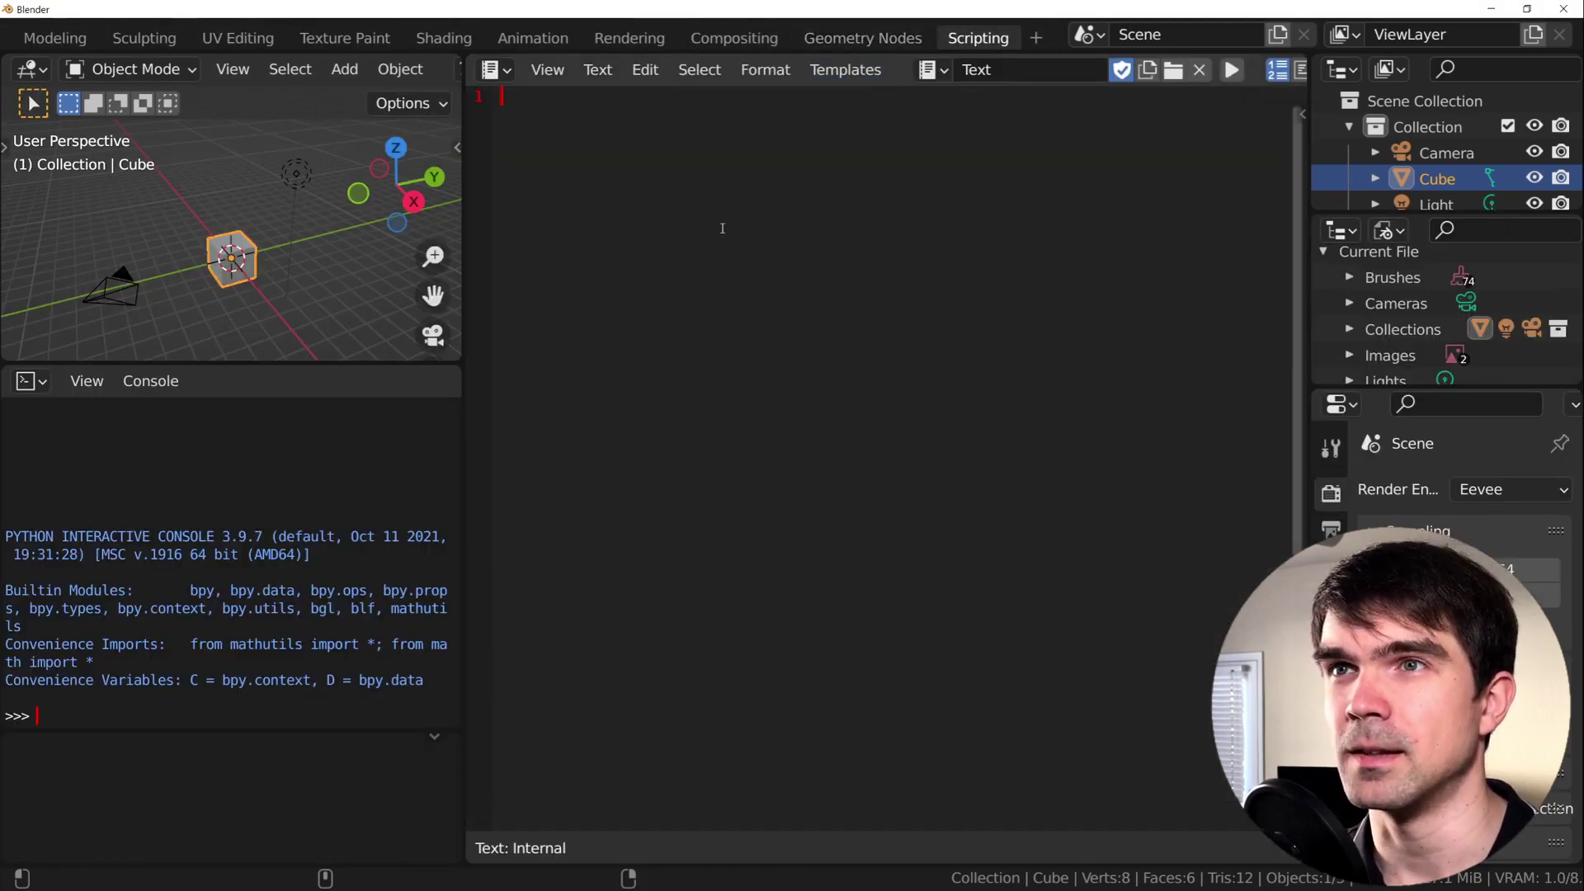
pyautogui.hotkey('ctrl', 'v')
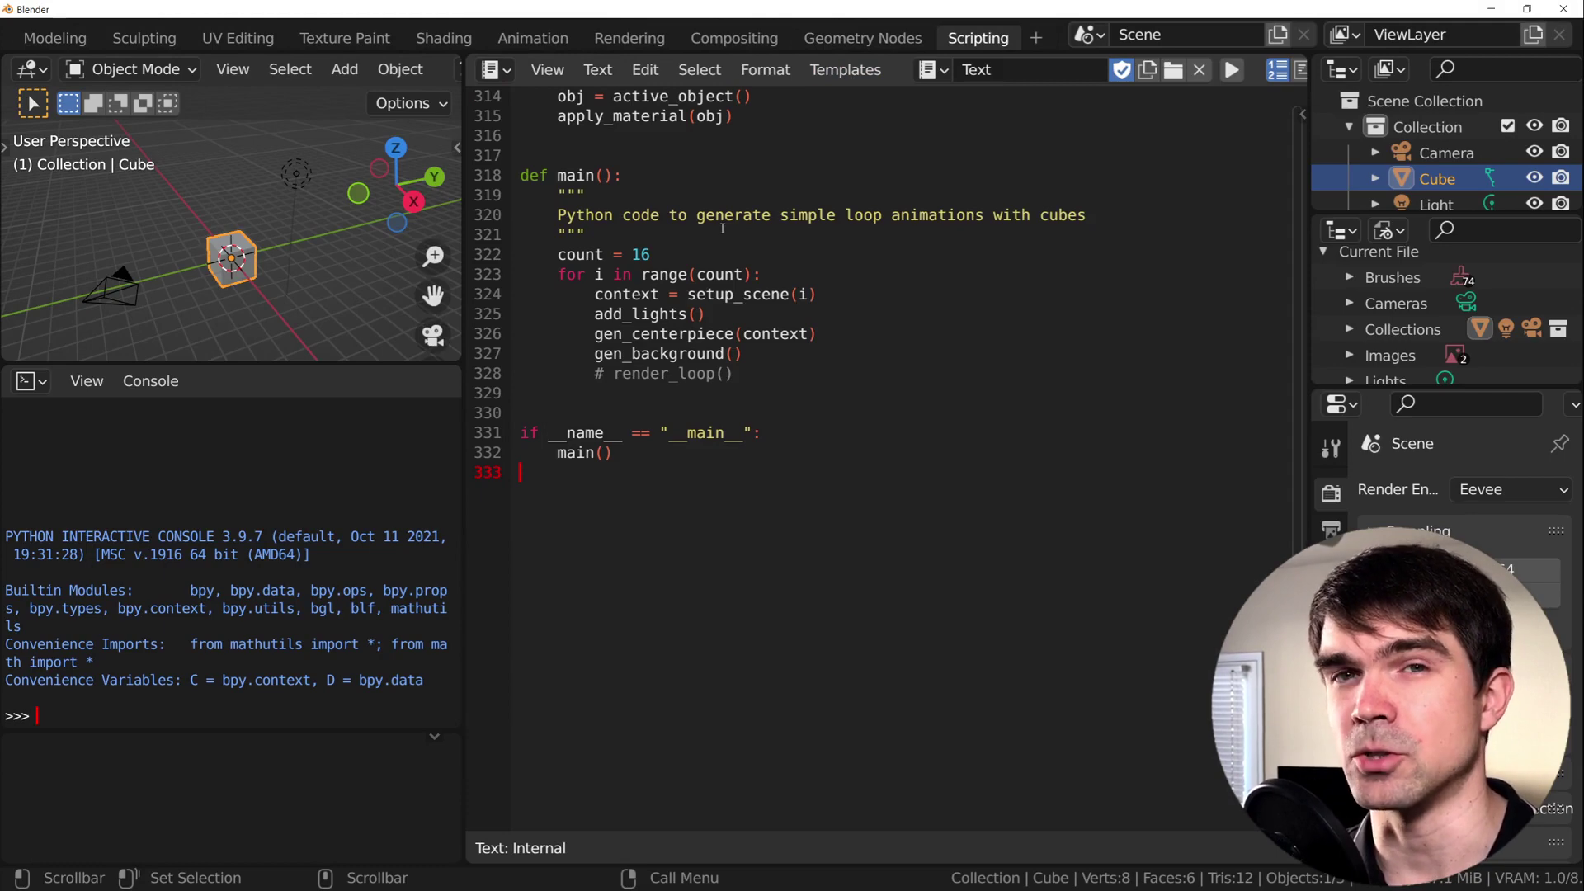
pyautogui.scroll(1, 721, 229)
# Uncomment the render_loop() call on line 328
pyautogui.moveTo(557, 235); pyautogui.dragTo(616, 233)
pyautogui.click(617, 432)
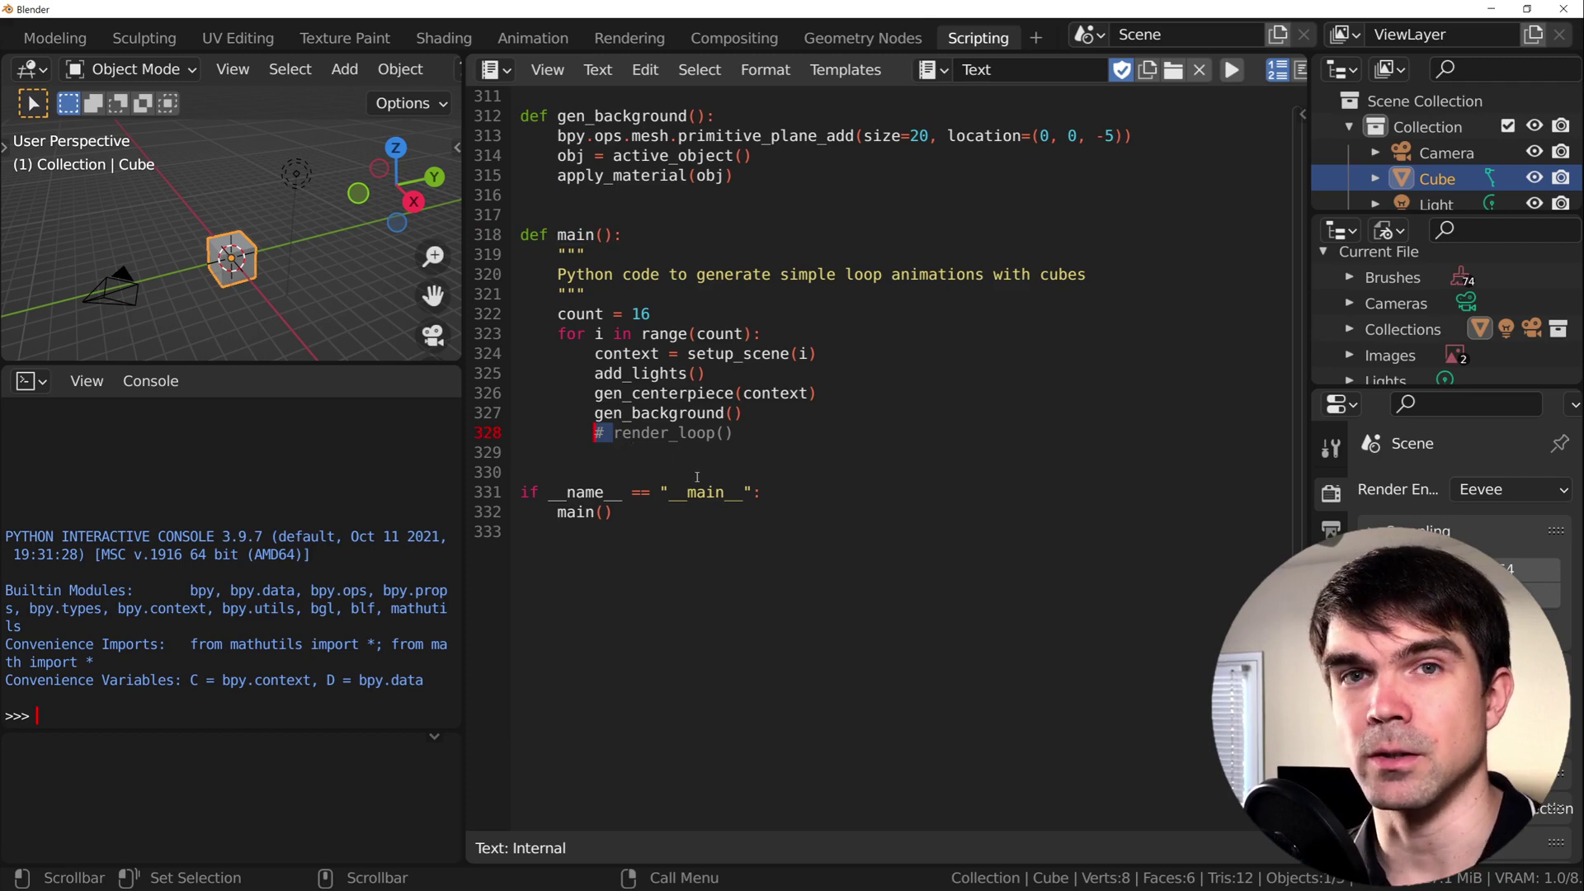
pyautogui.press('BackSpace')
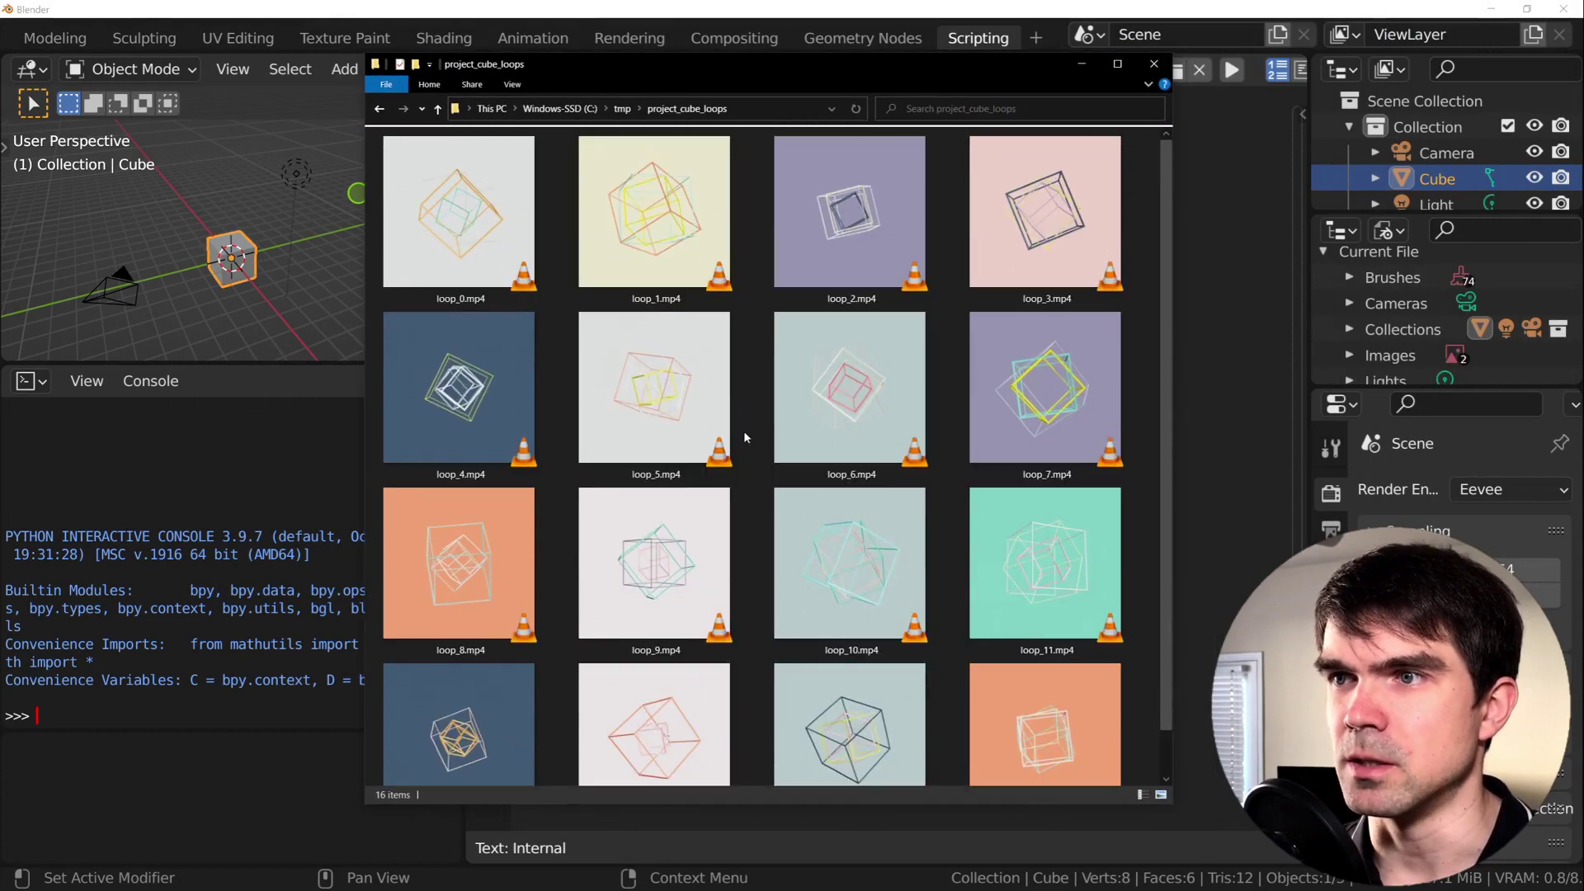
pyautogui.scroll(-1, 656, 298)
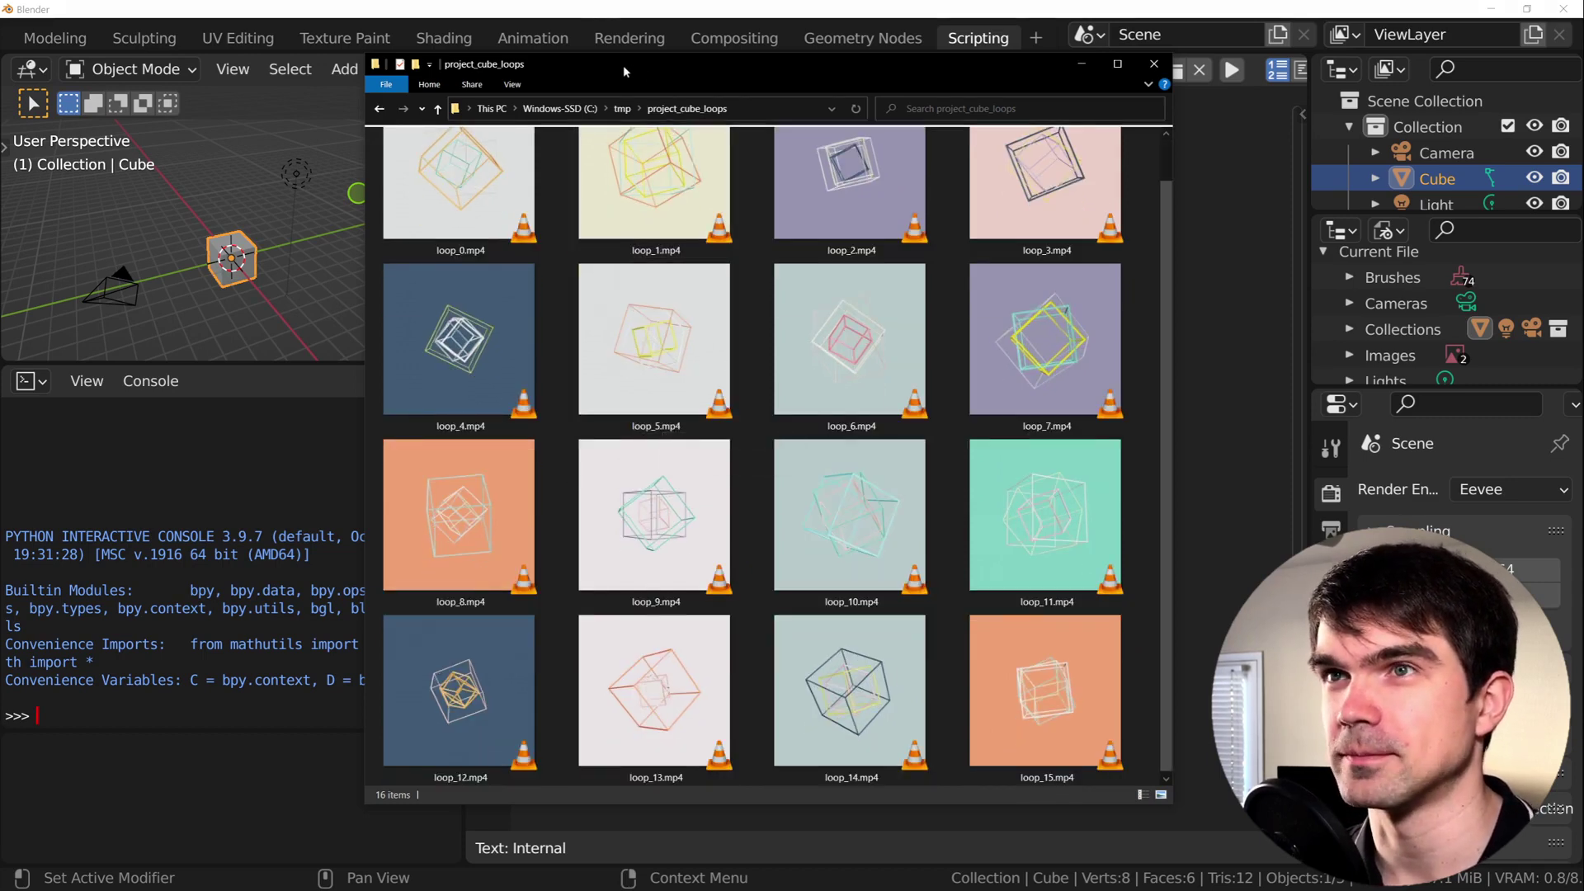
# Move the project_cube_loops folder window down and to the right
pyautogui.moveTo(615, 70); pyautogui.dragTo(734, 124)
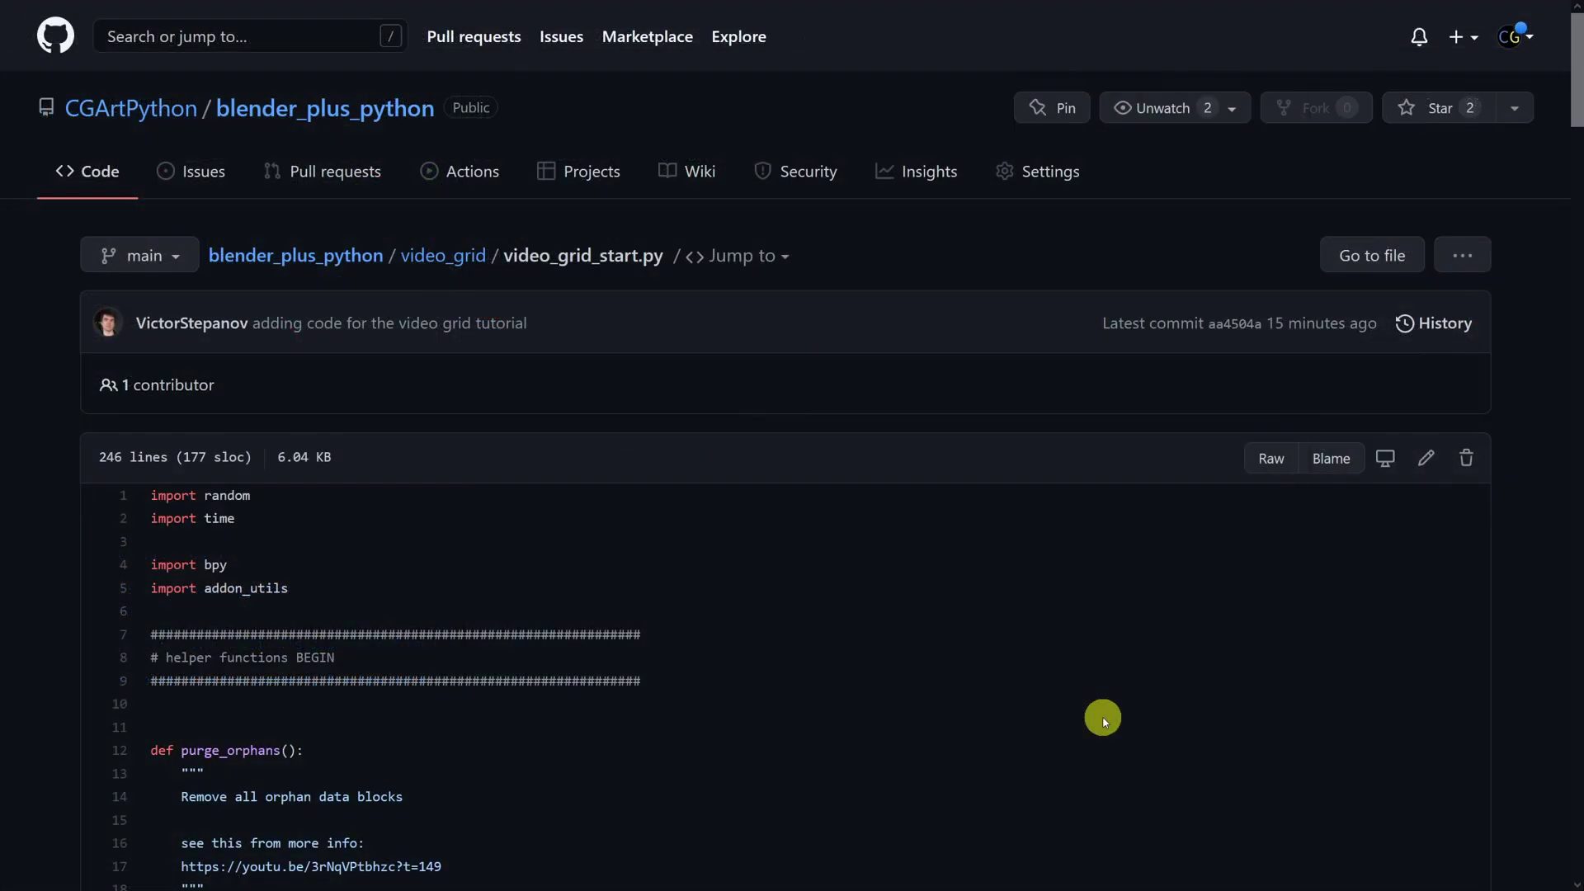
# Open the raw video_grid_start.py starter code and select all of it
pyautogui.moveTo(496, 229); pyautogui.dragTo(653, 243)
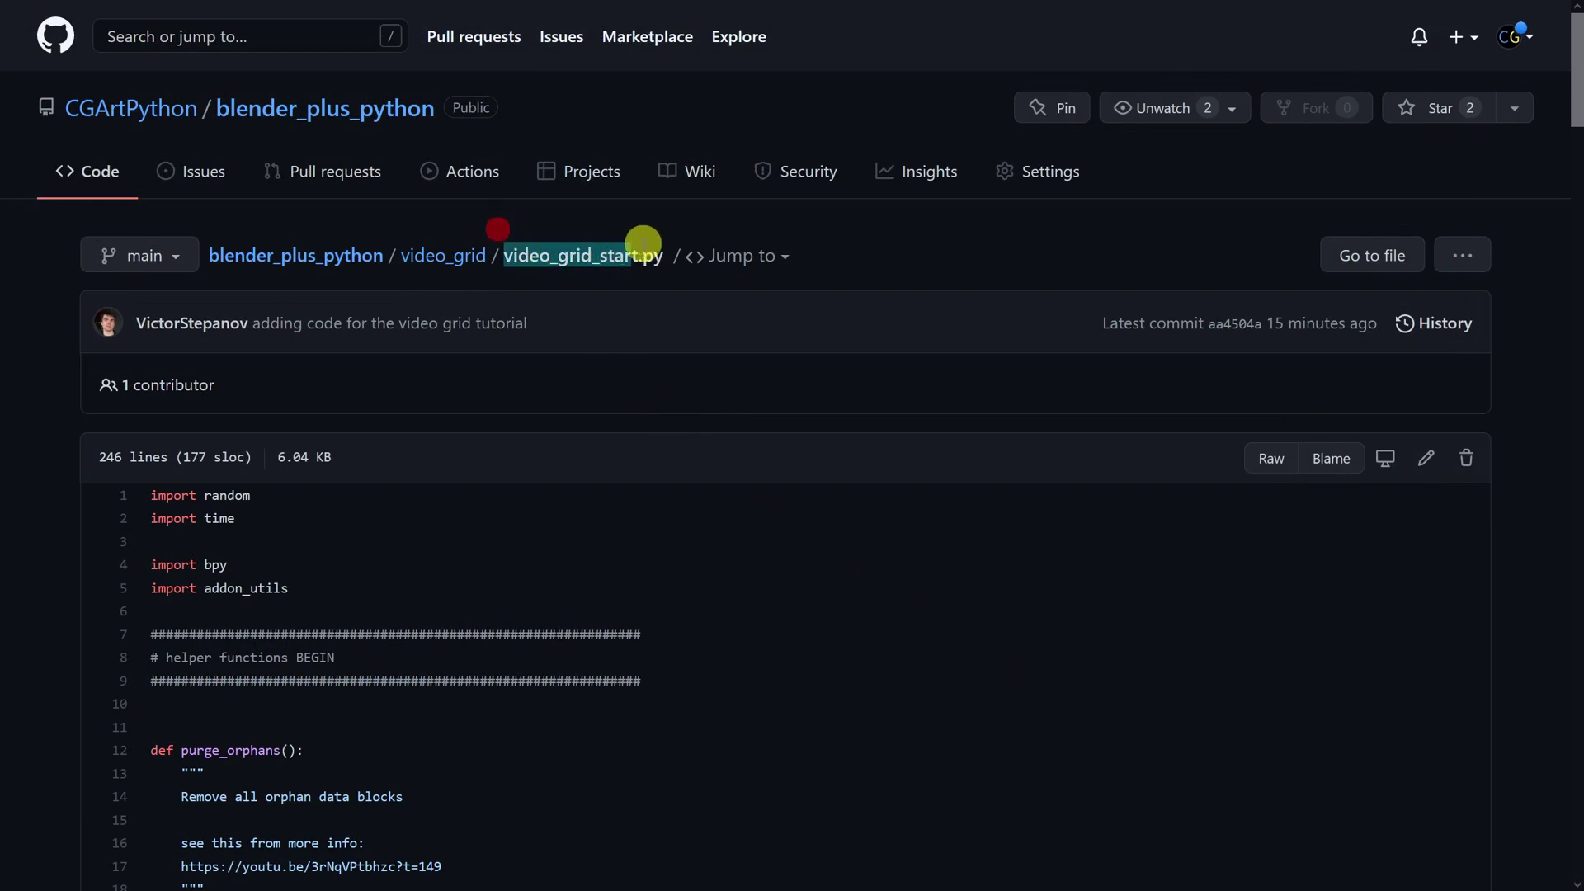
pyautogui.click(1275, 466)
pyautogui.hotkey('ctrl', 'a')
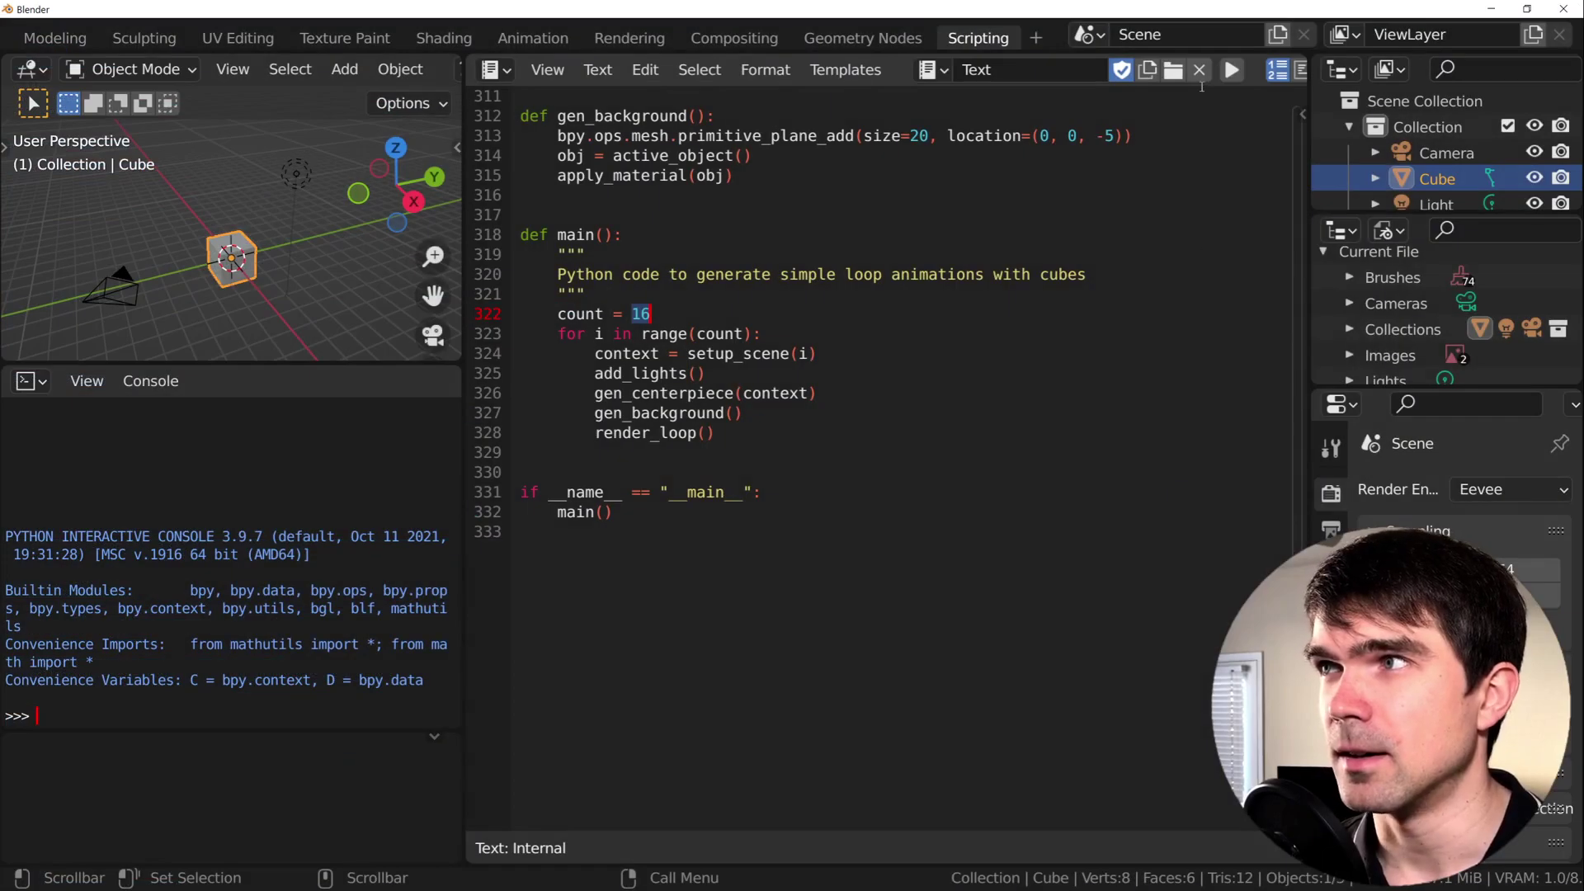
# Unlink the old cube loop text and paste the video grid starter code into a new text
pyautogui.click(1199, 77)
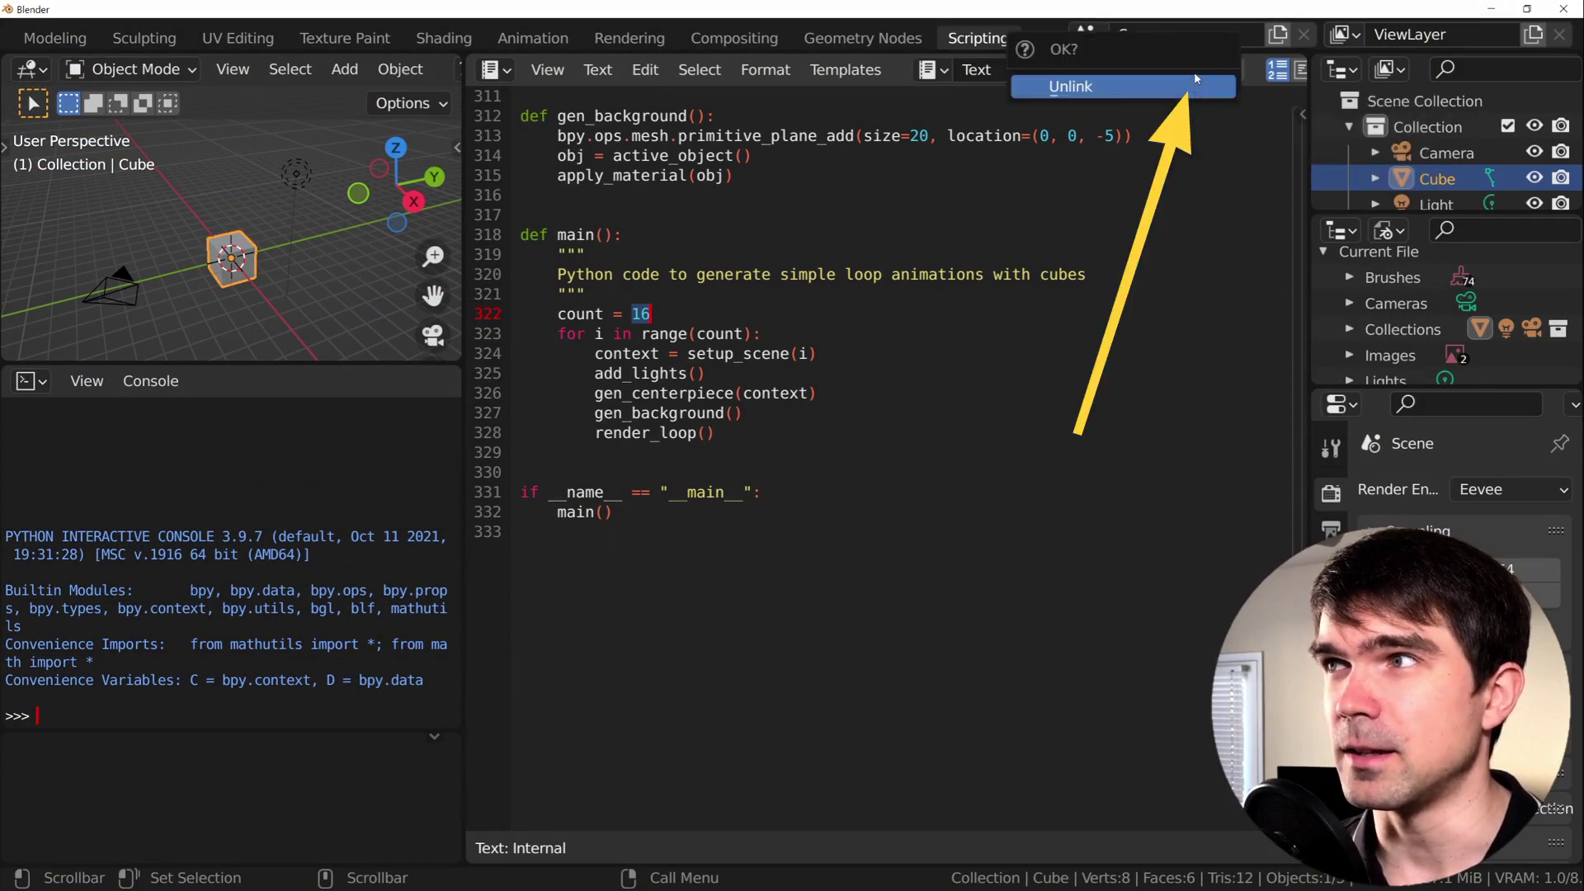
pyautogui.click(1170, 80)
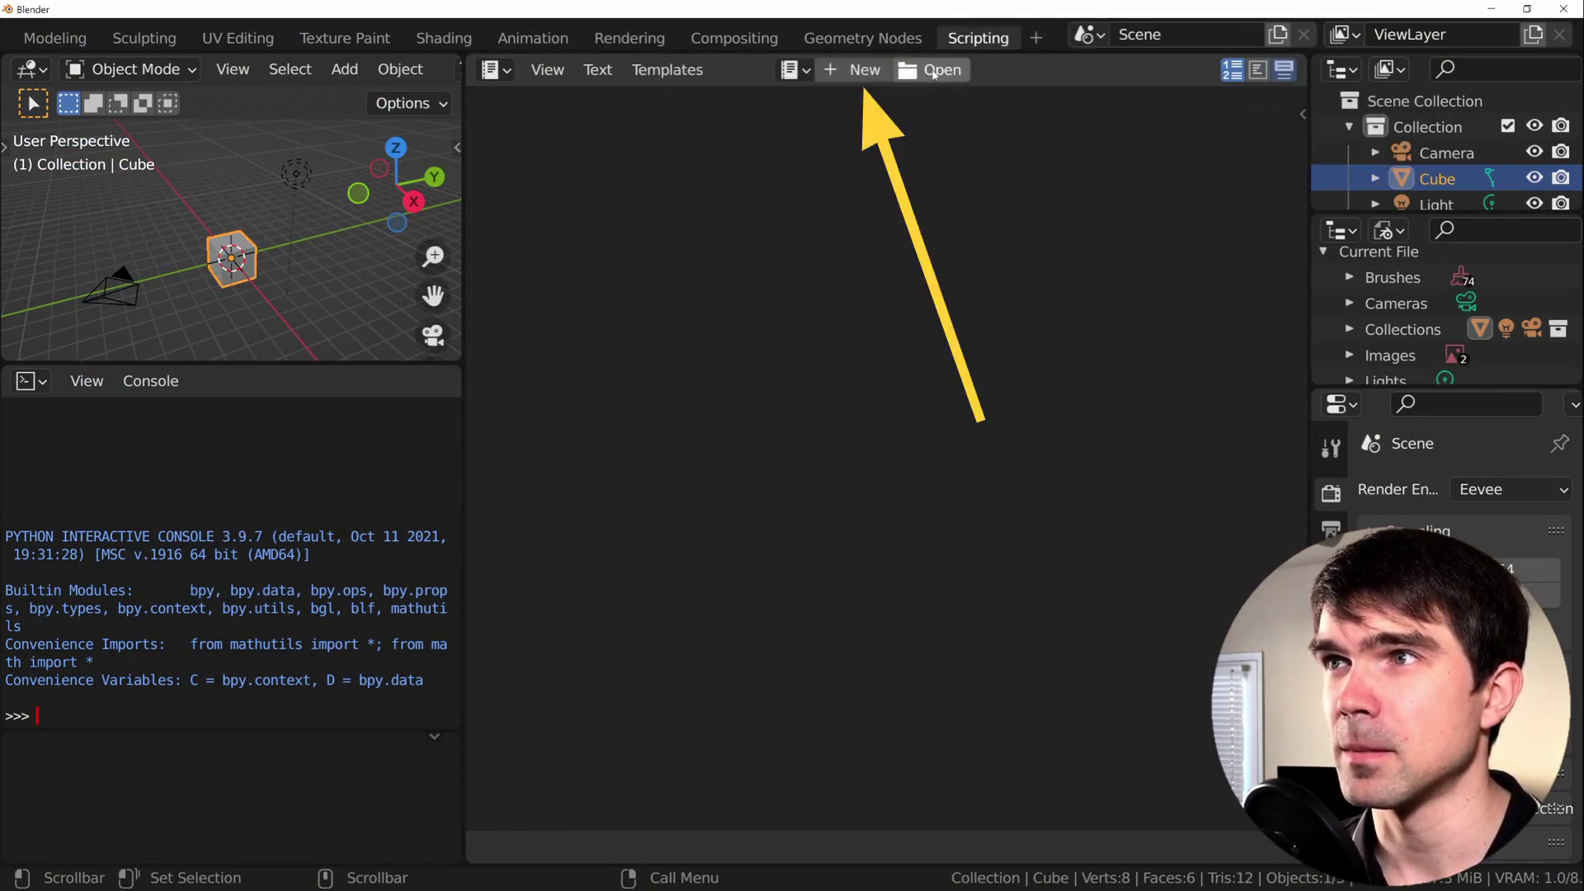
pyautogui.click(852, 70)
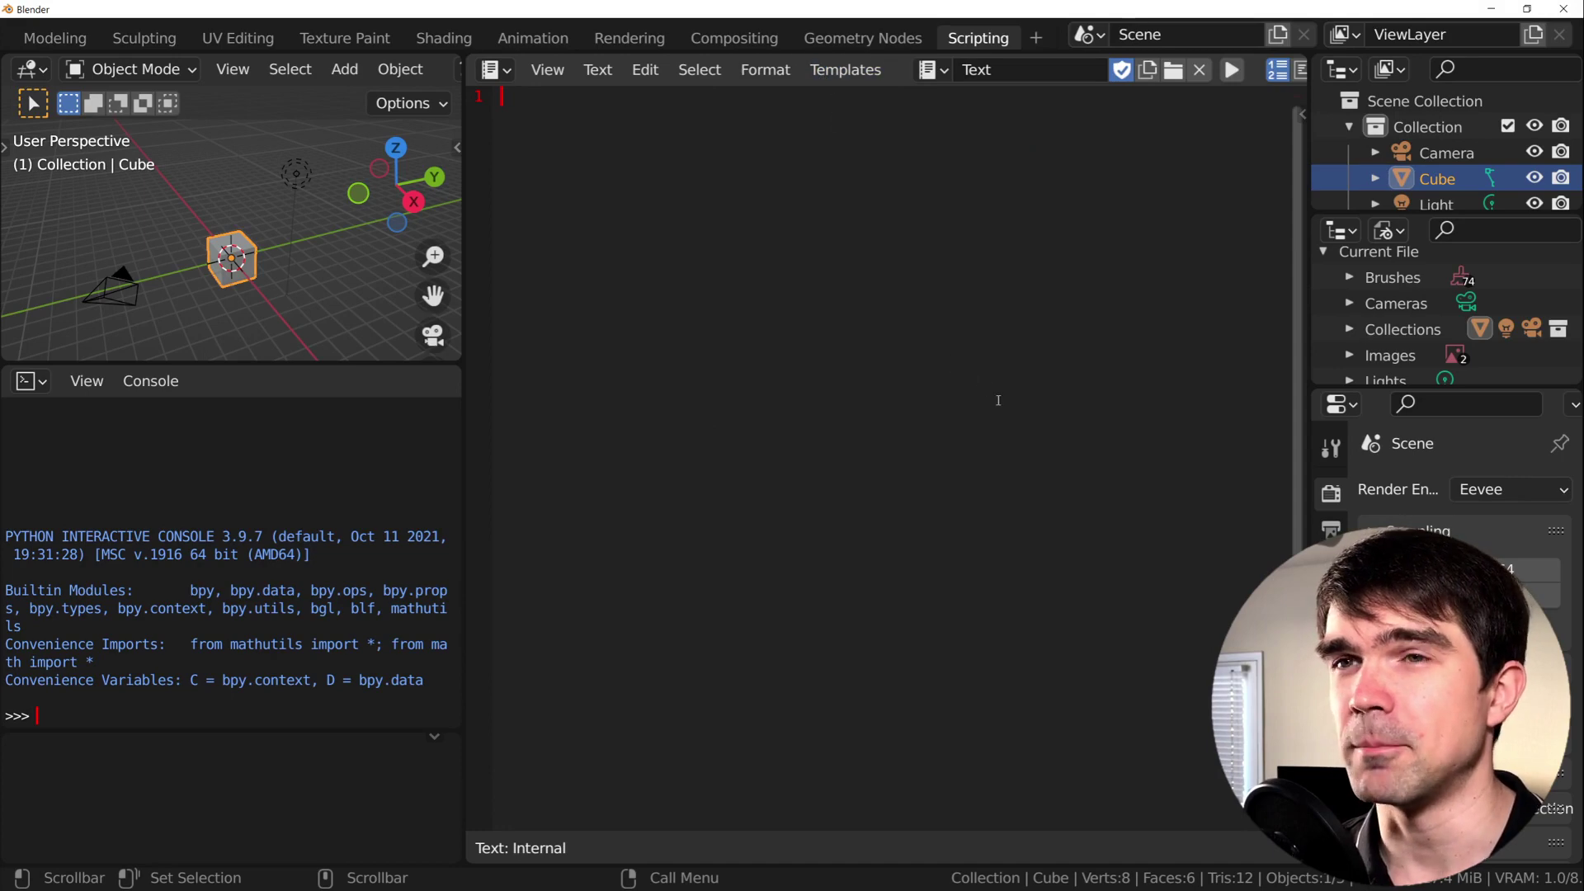
pyautogui.hotkey('ctrl', 'v')
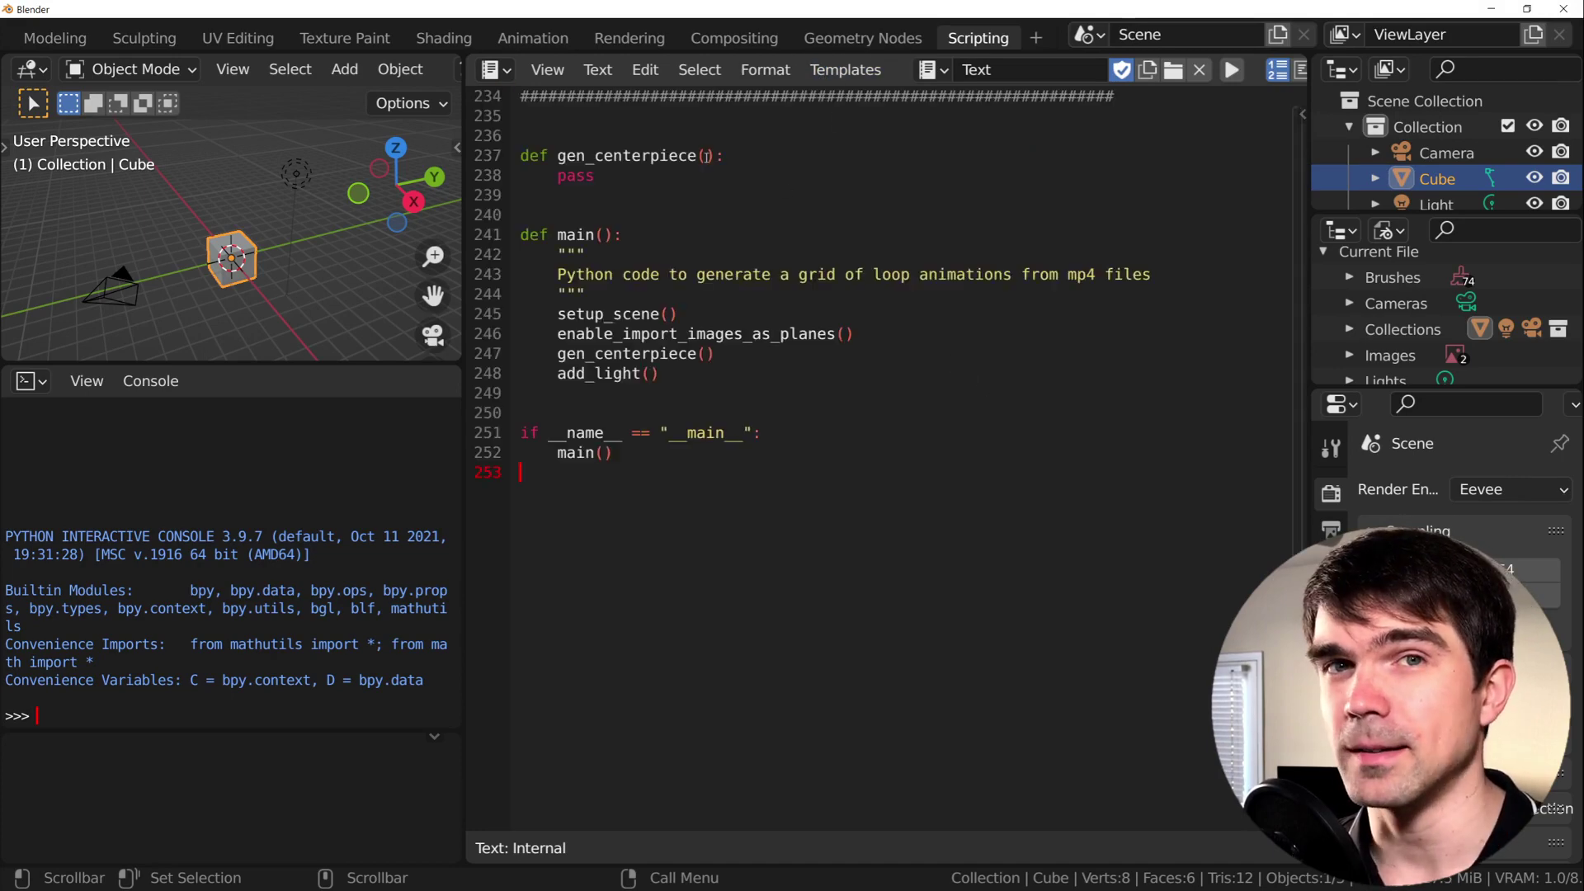
# Save the script as C:\tutorial\grid.py and run it
pyautogui.click(593, 70)
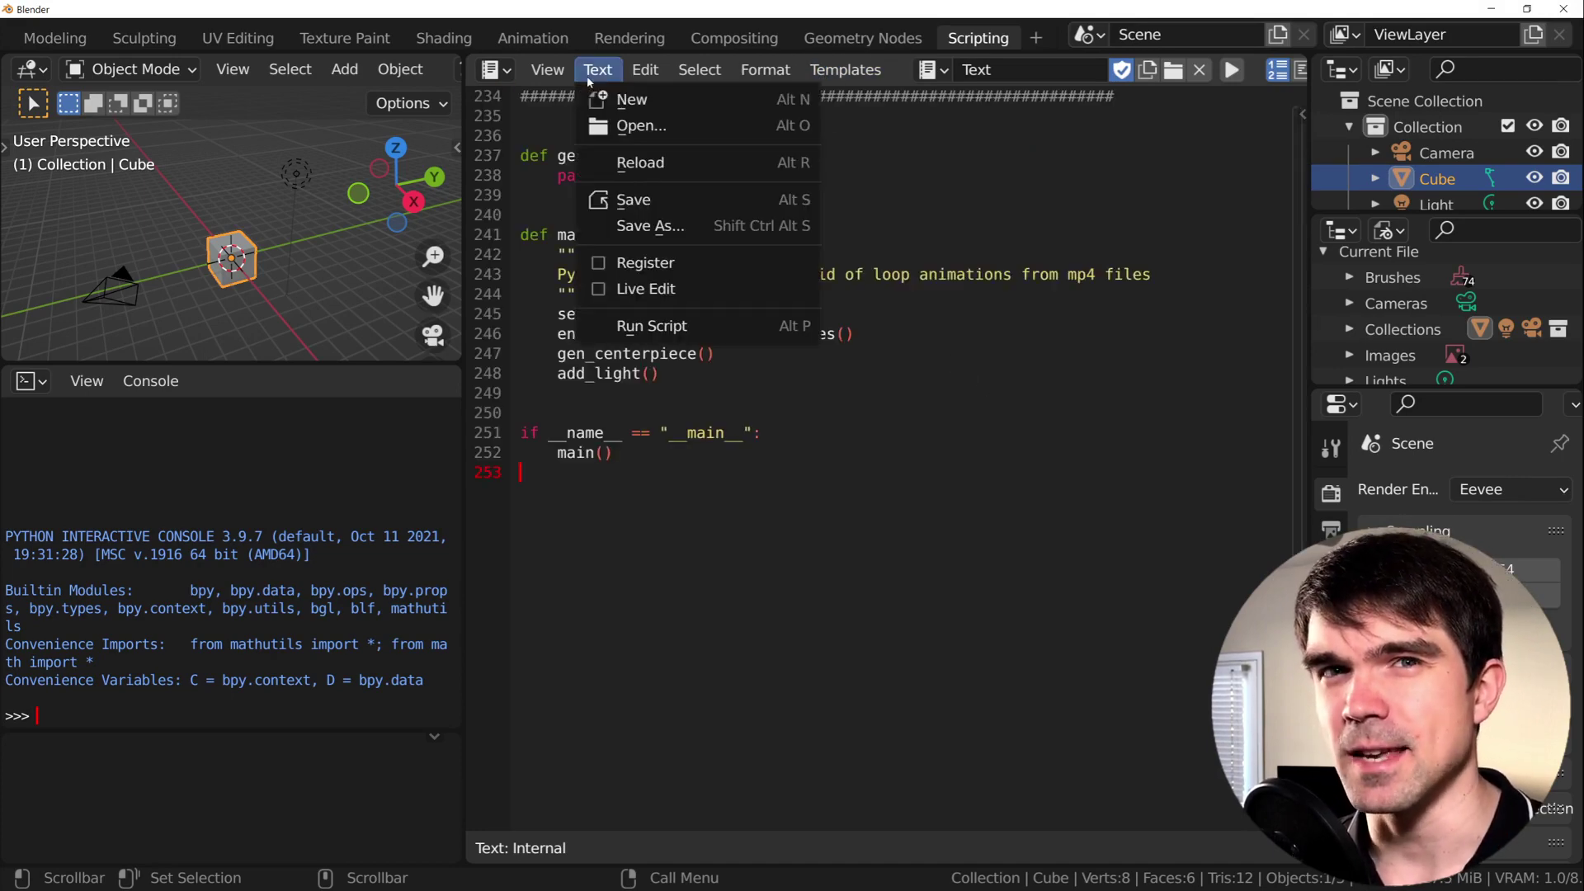
pyautogui.click(641, 205)
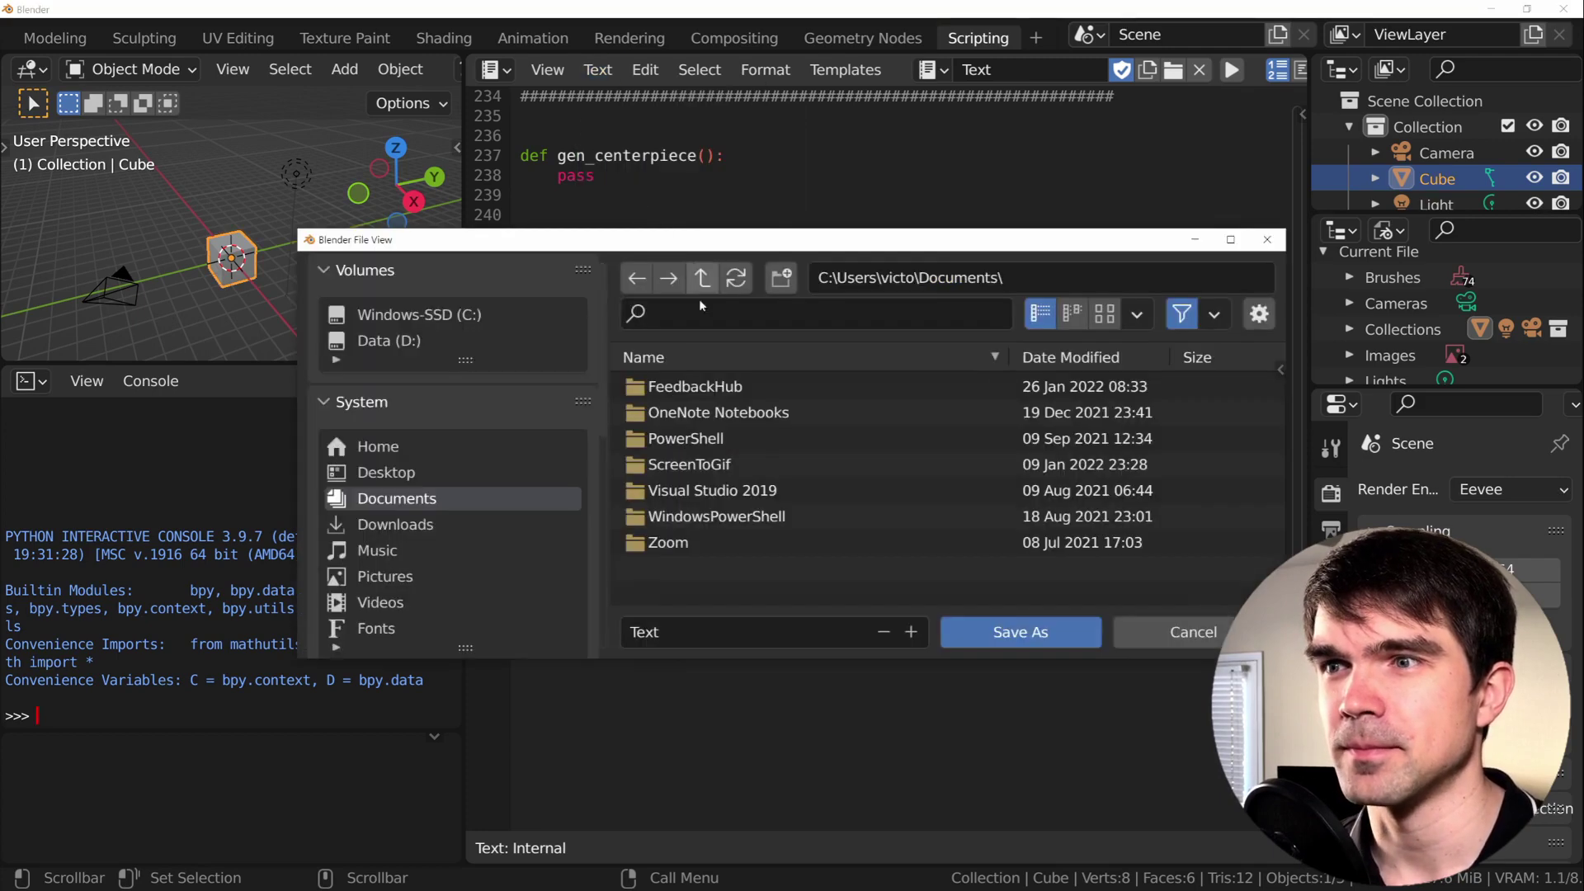
pyautogui.scroll(-2, 440, 522)
pyautogui.click(904, 279)
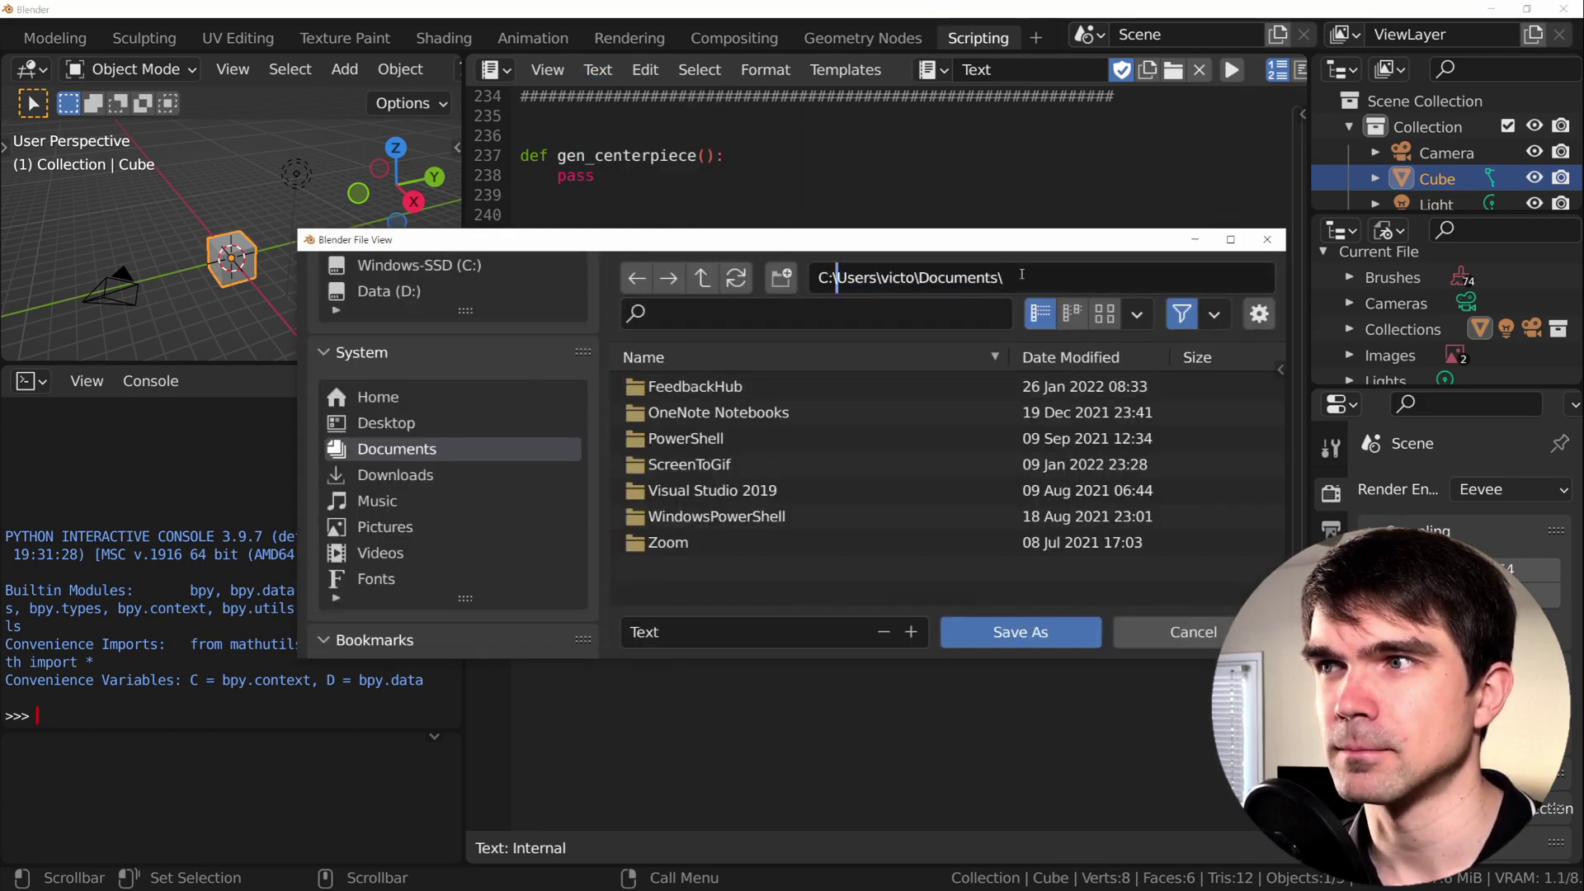
pyautogui.write('C:\tutorial')
pyautogui.press('Return')
pyautogui.click(724, 634)
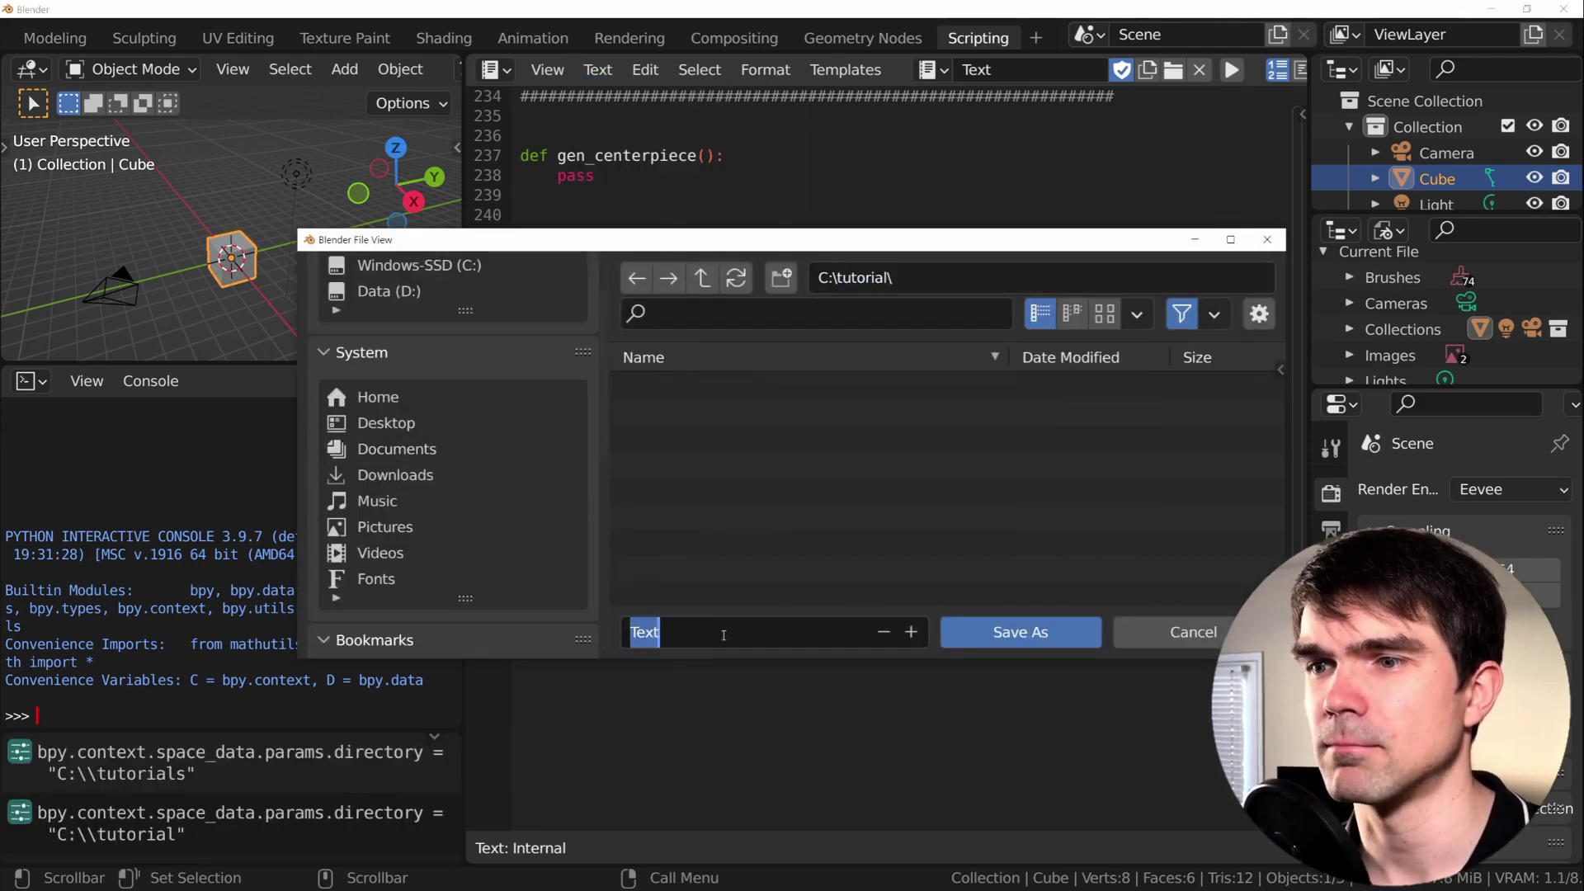
pyautogui.write('grid.py')
pyautogui.press('Return')
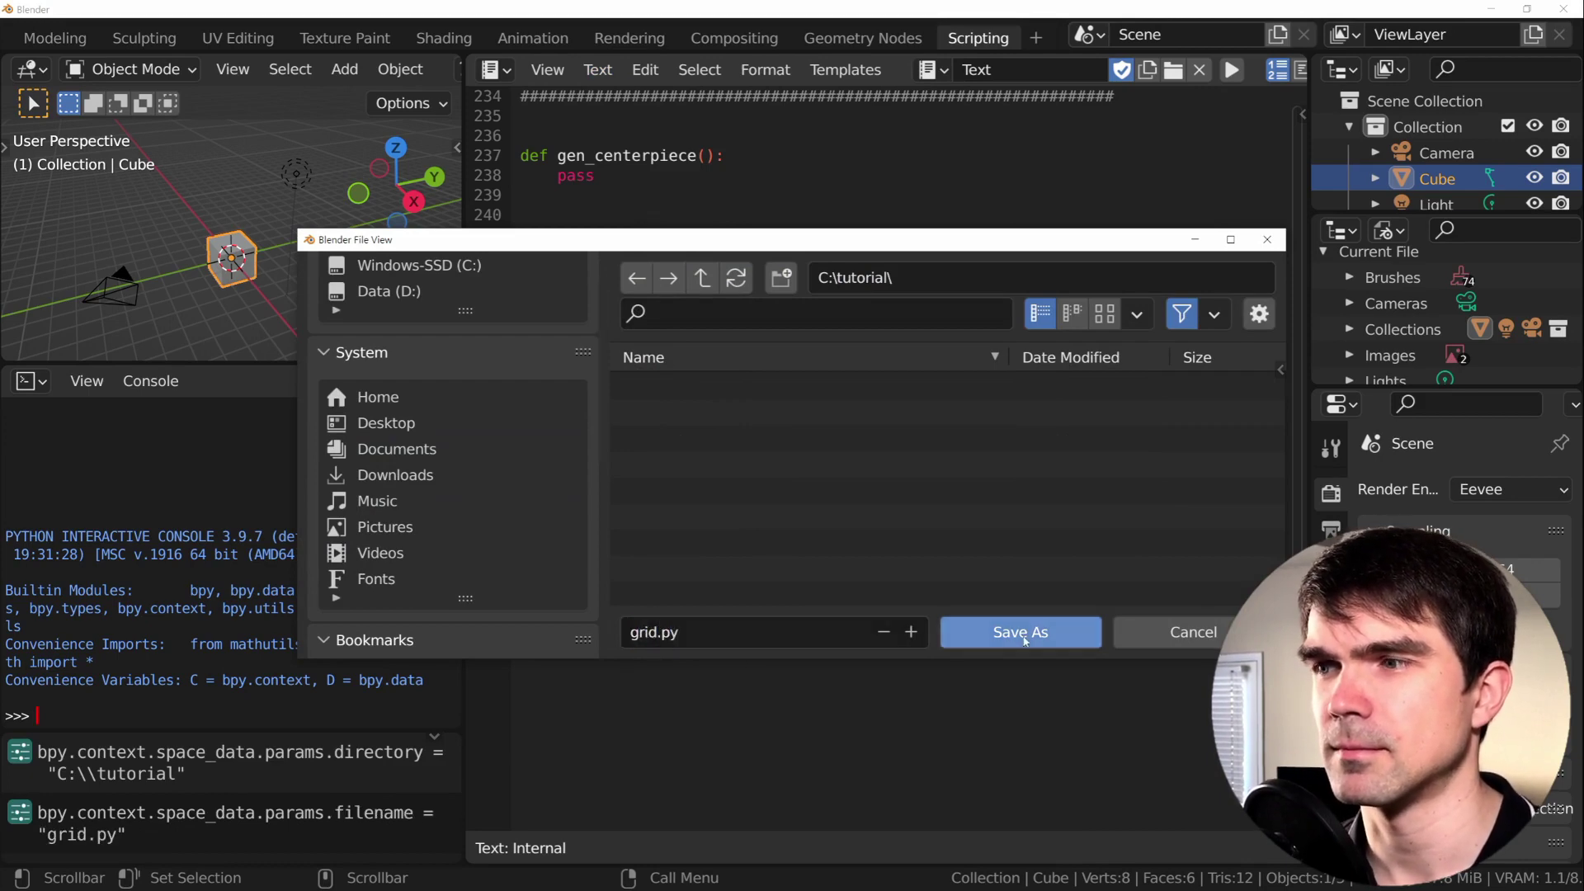
pyautogui.click(1026, 633)
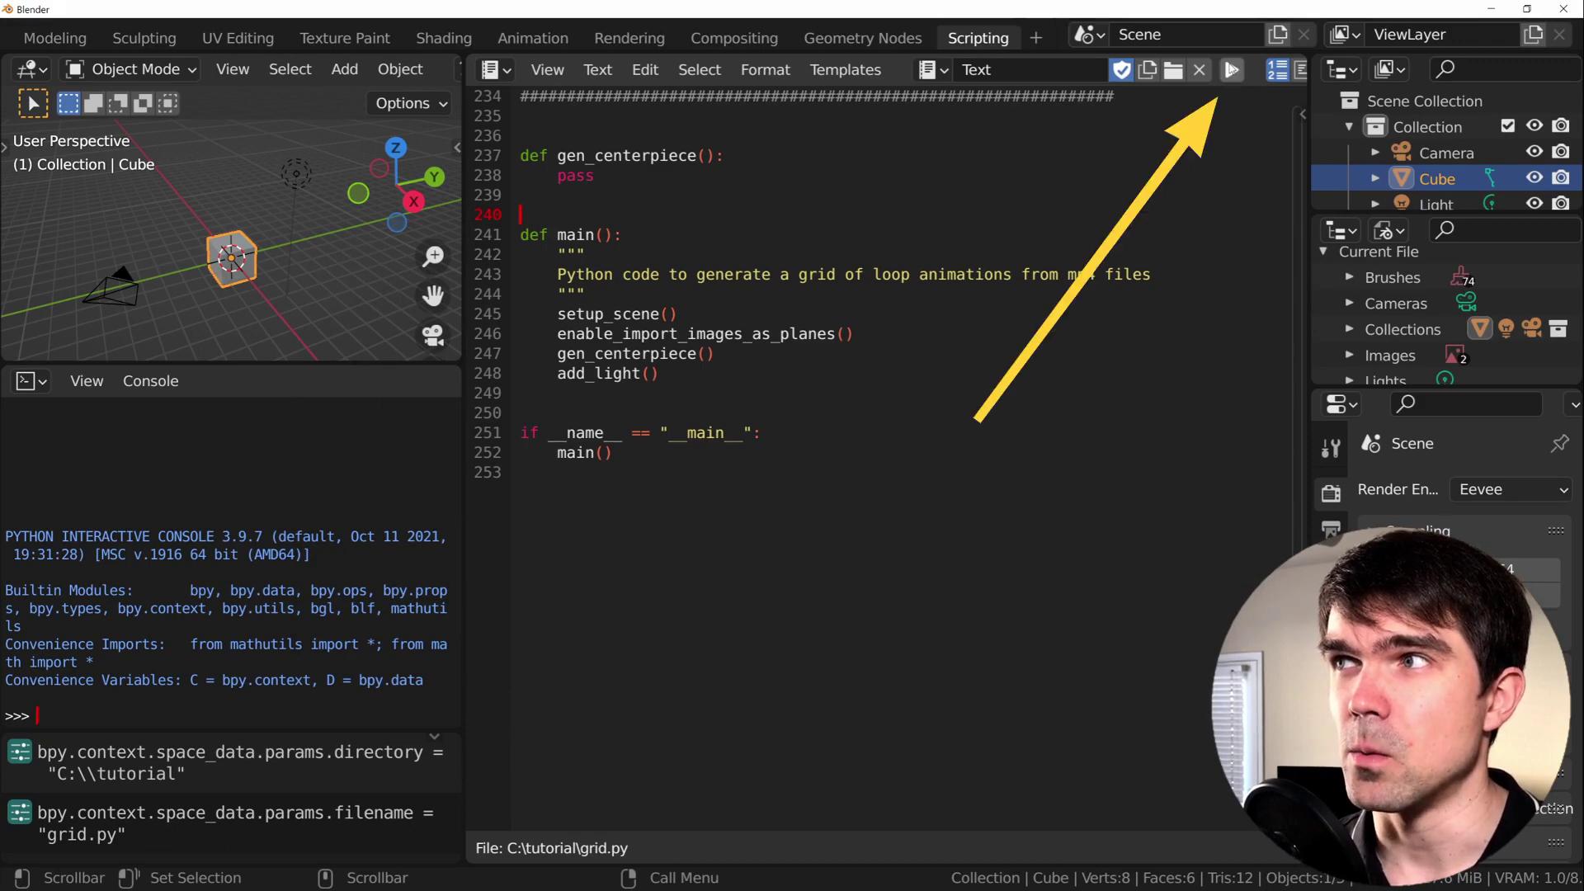
pyautogui.click(1231, 70)
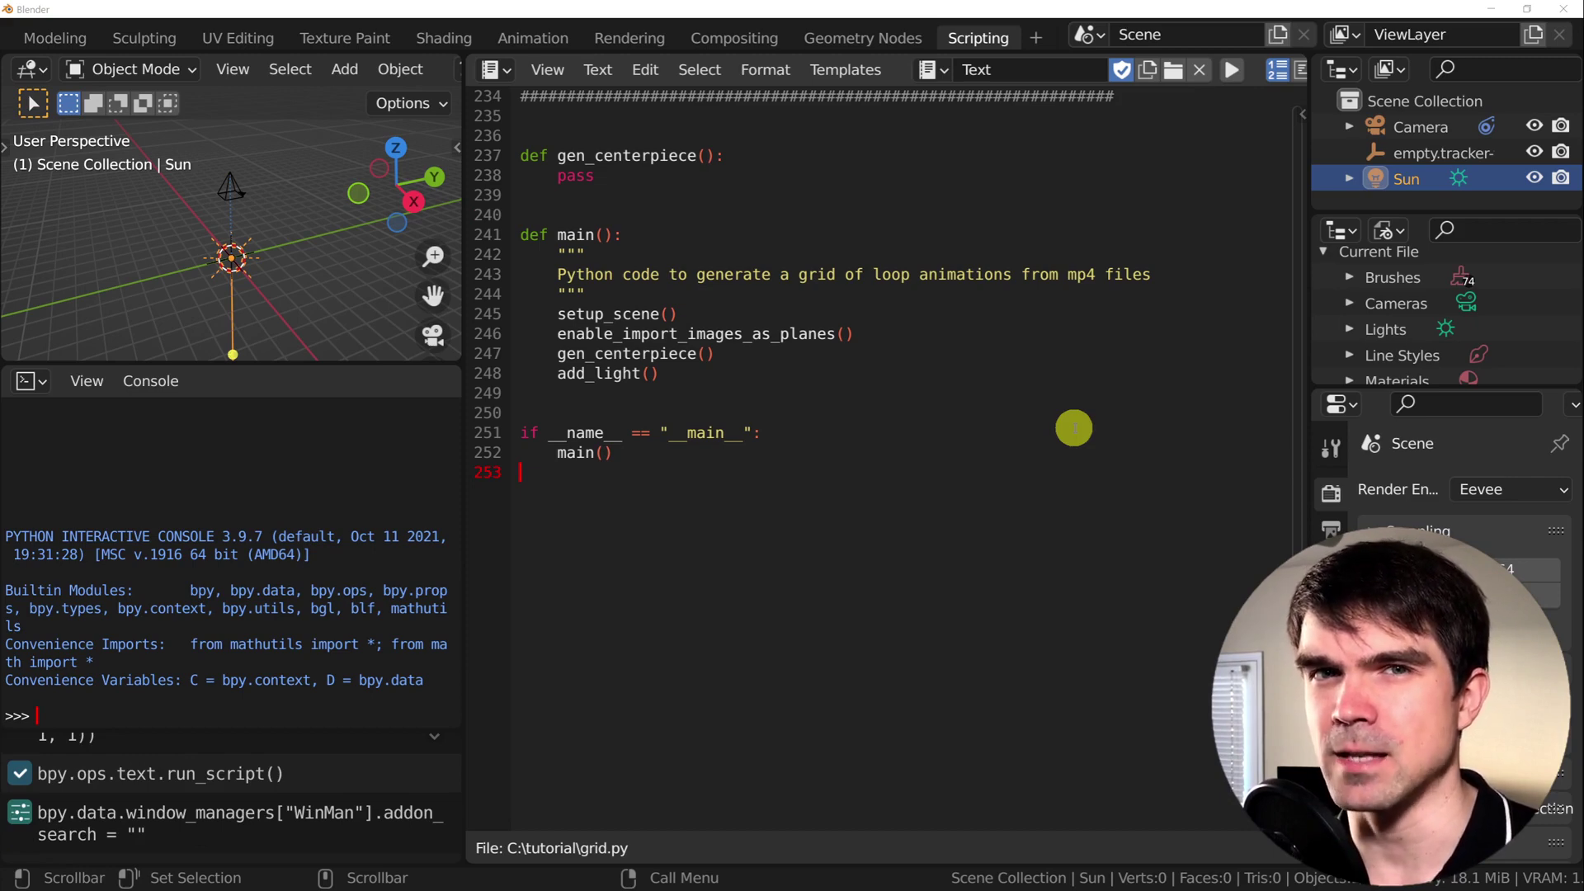
pyautogui.scroll(3, 161, 35)
pyautogui.scroll(3, 170, 35)
pyautogui.scroll(2, 170, 37)
# Search add-ons for 'imag', expand Import Images as Planes, and tick then untick it
pyautogui.click(98, 40)
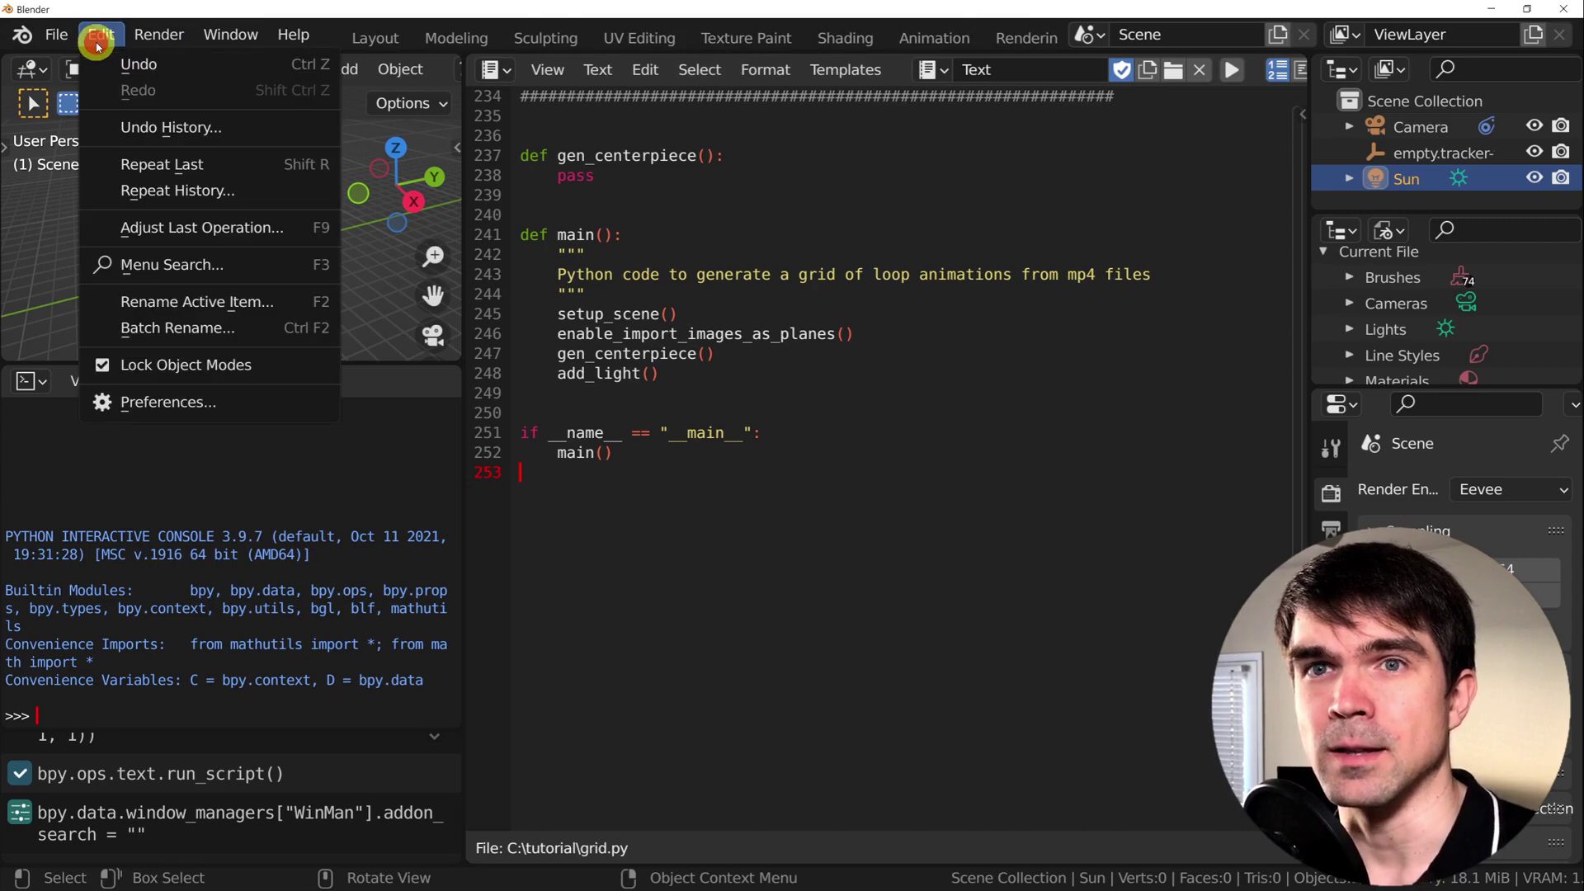
pyautogui.click(139, 401)
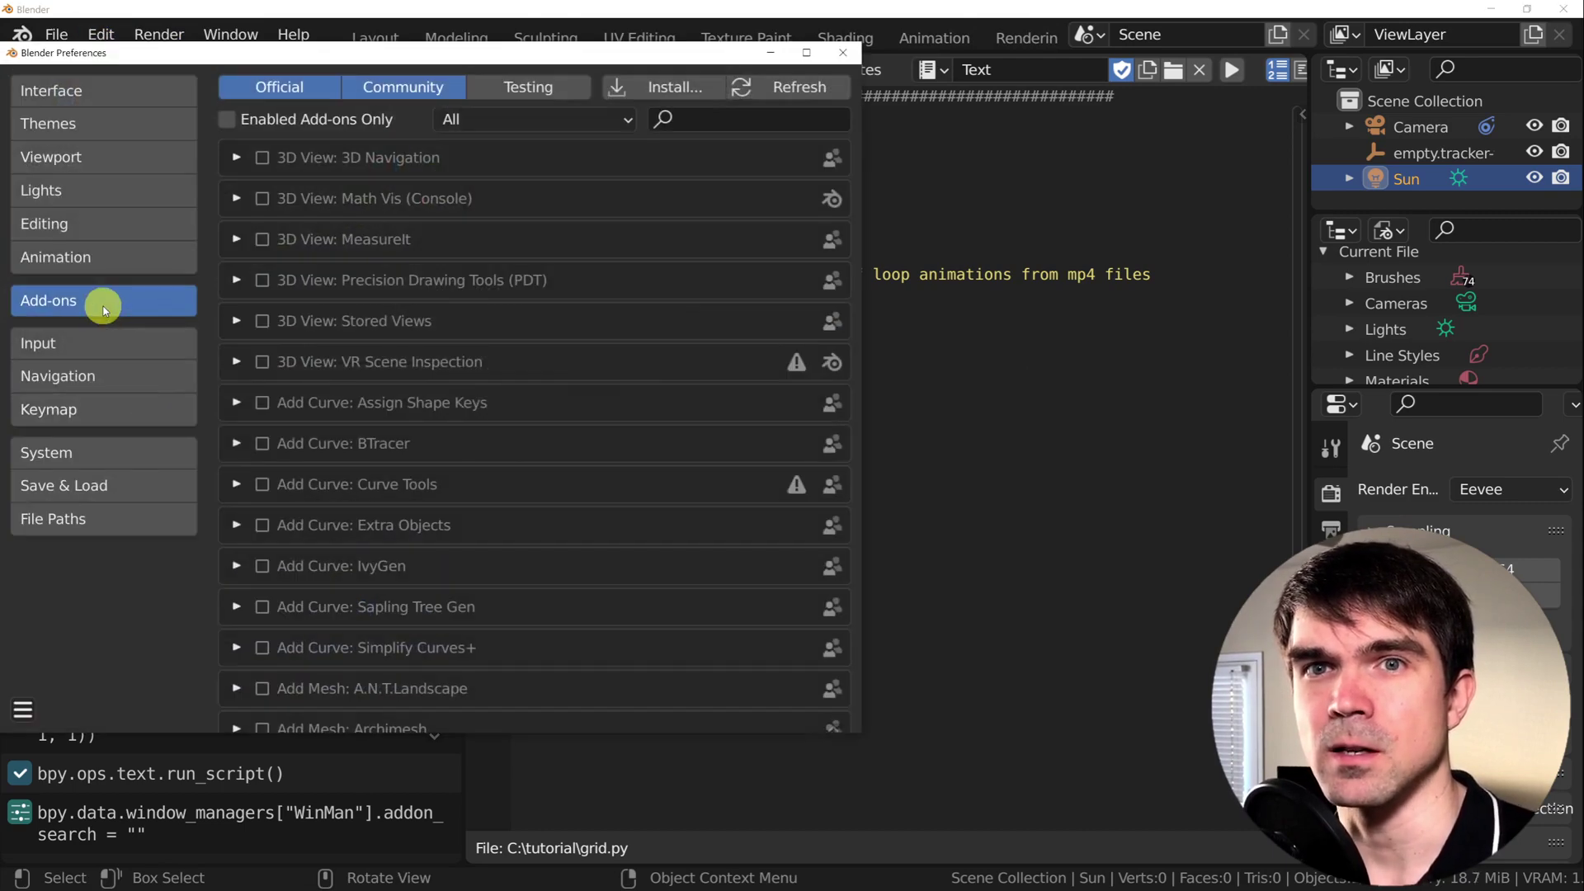
pyautogui.click(712, 118)
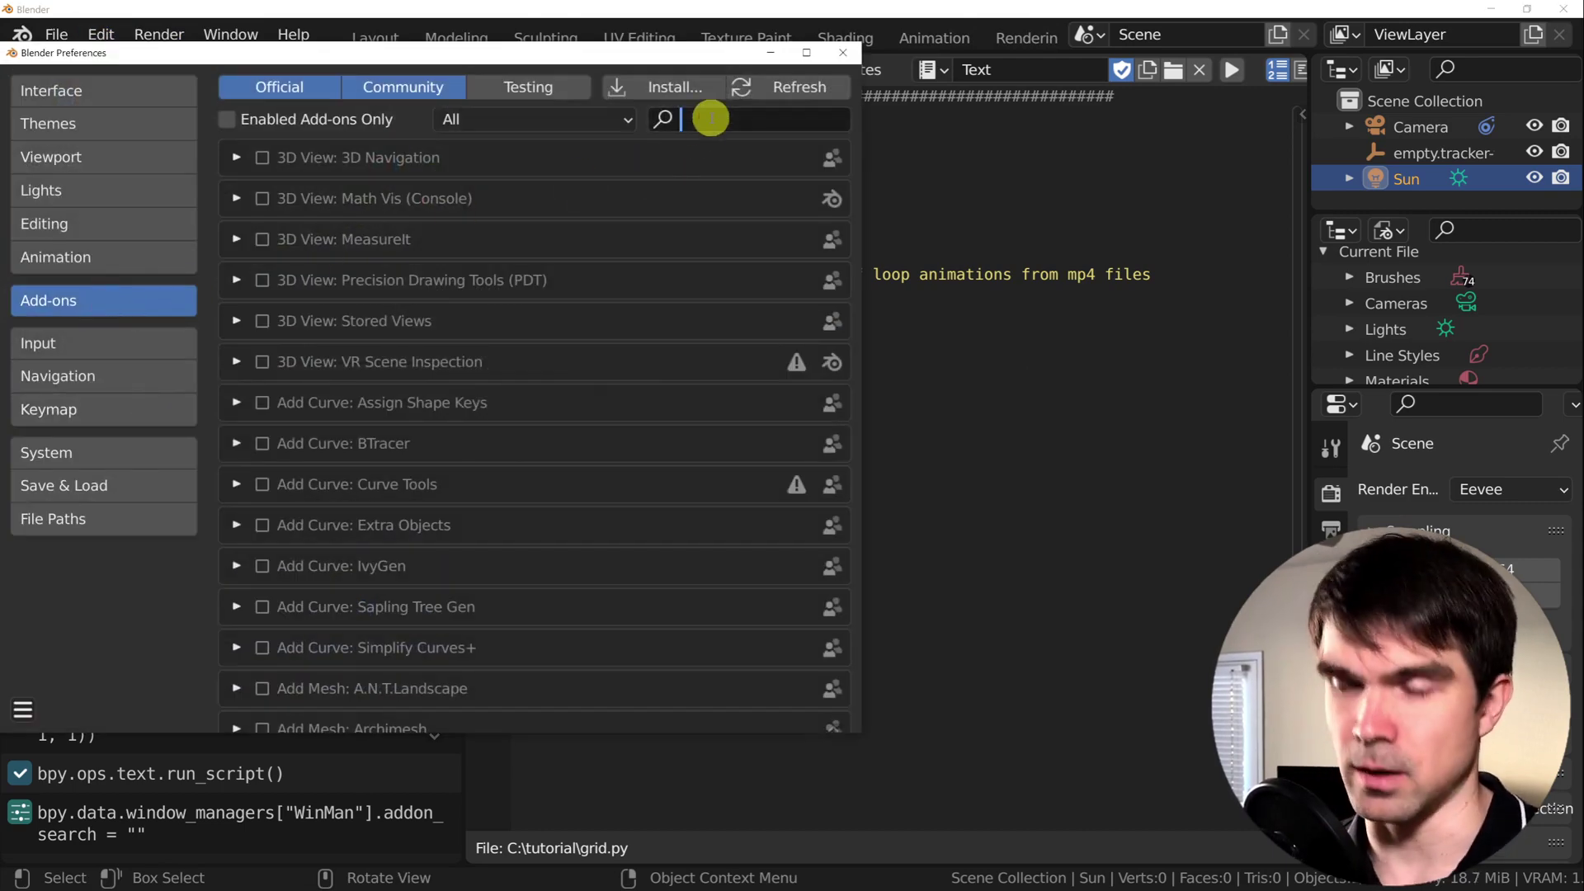
pyautogui.write('imag')
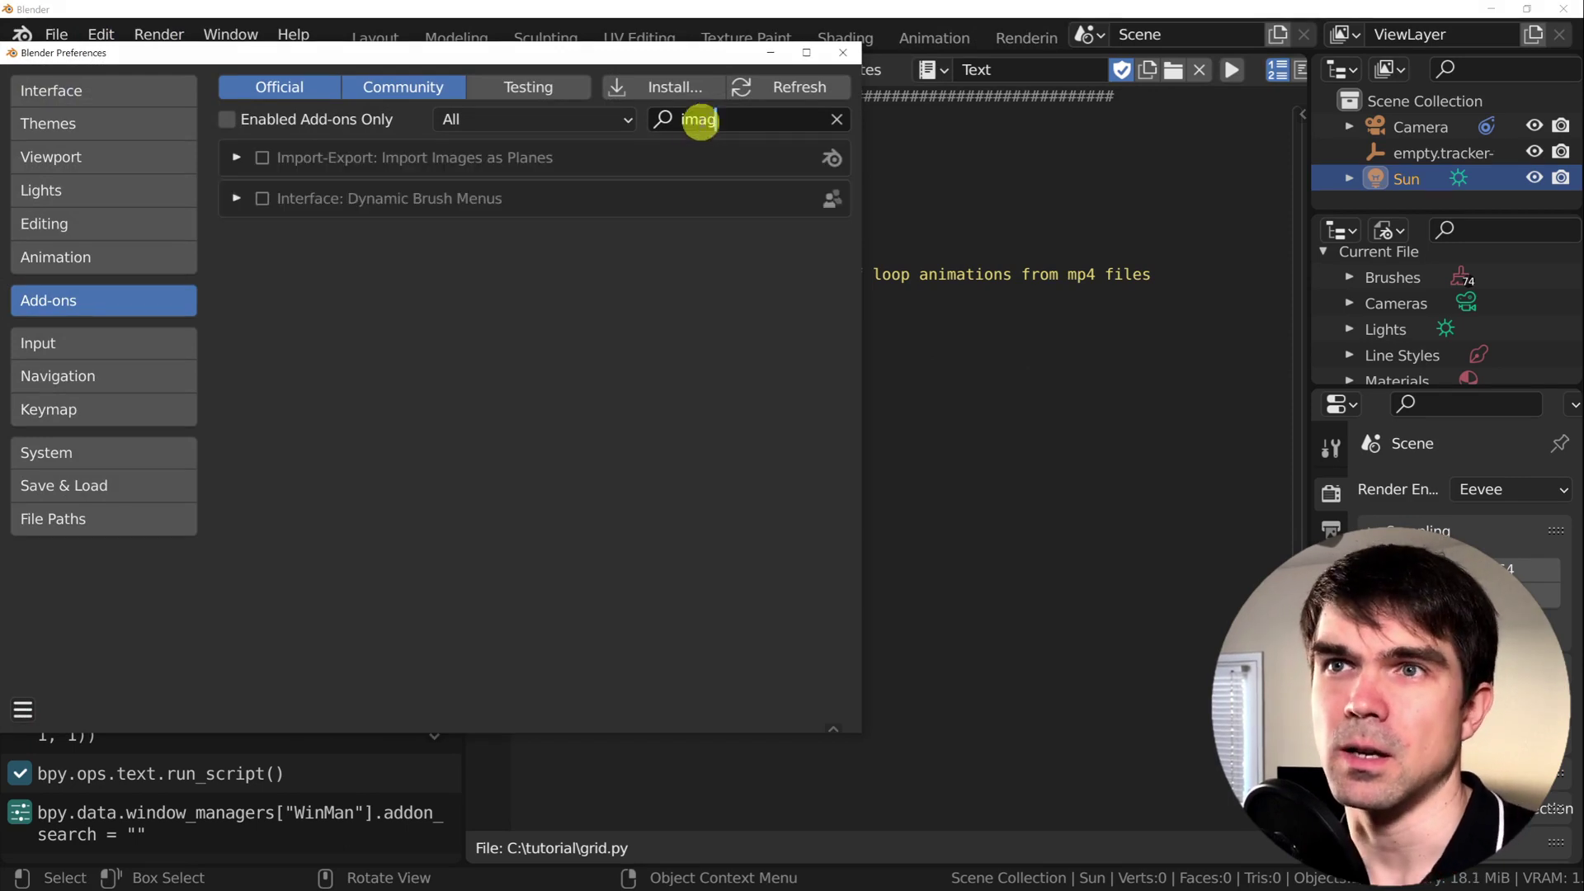
pyautogui.click(233, 159)
pyautogui.click(233, 160)
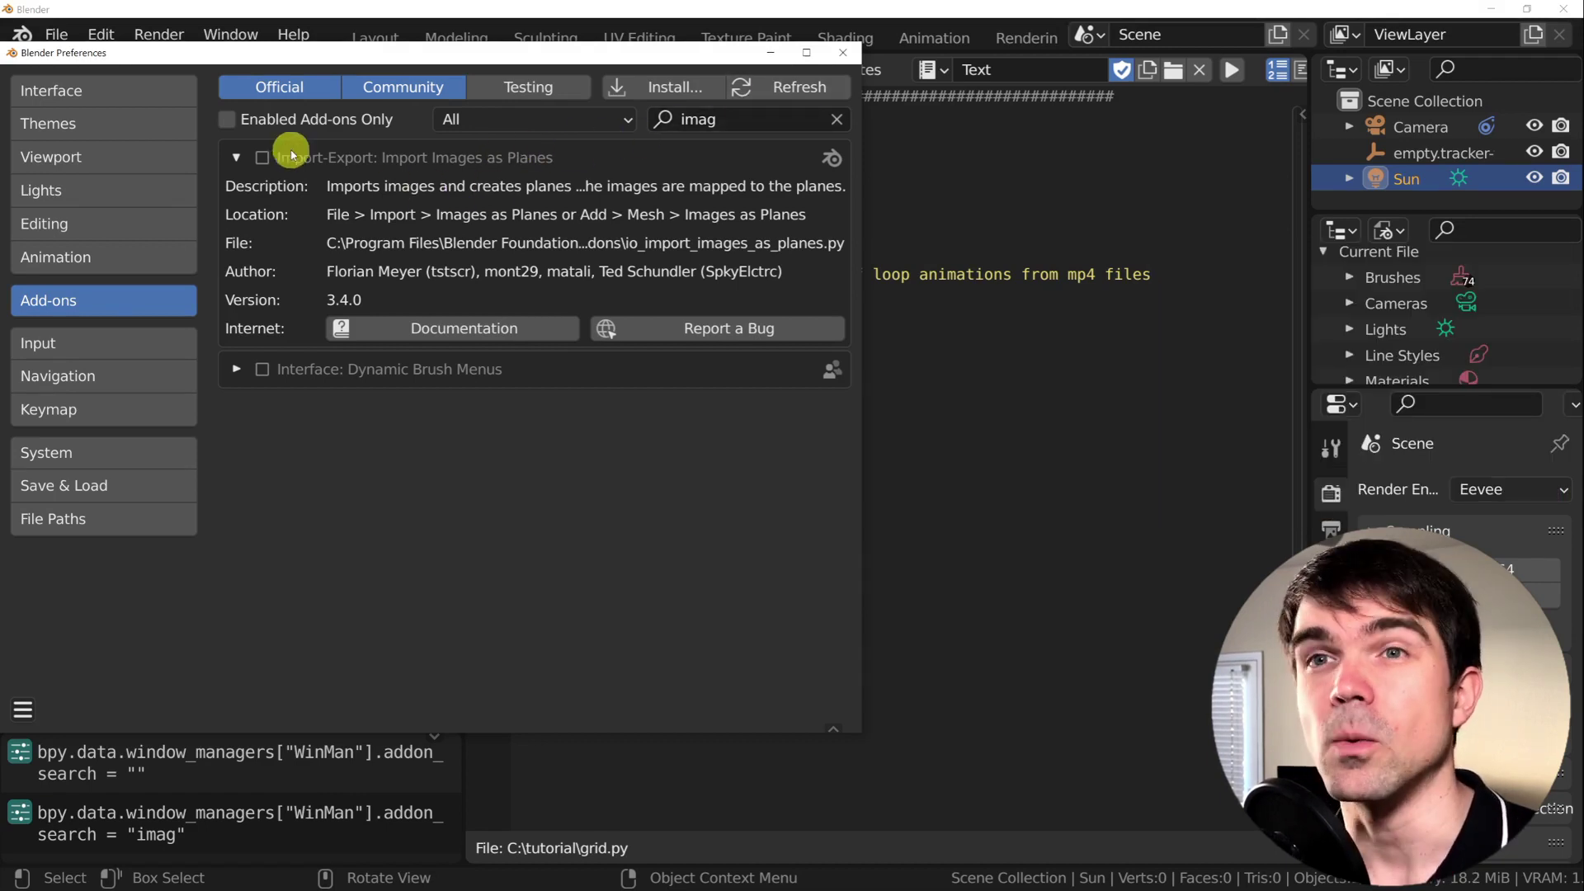
pyautogui.click(262, 158)
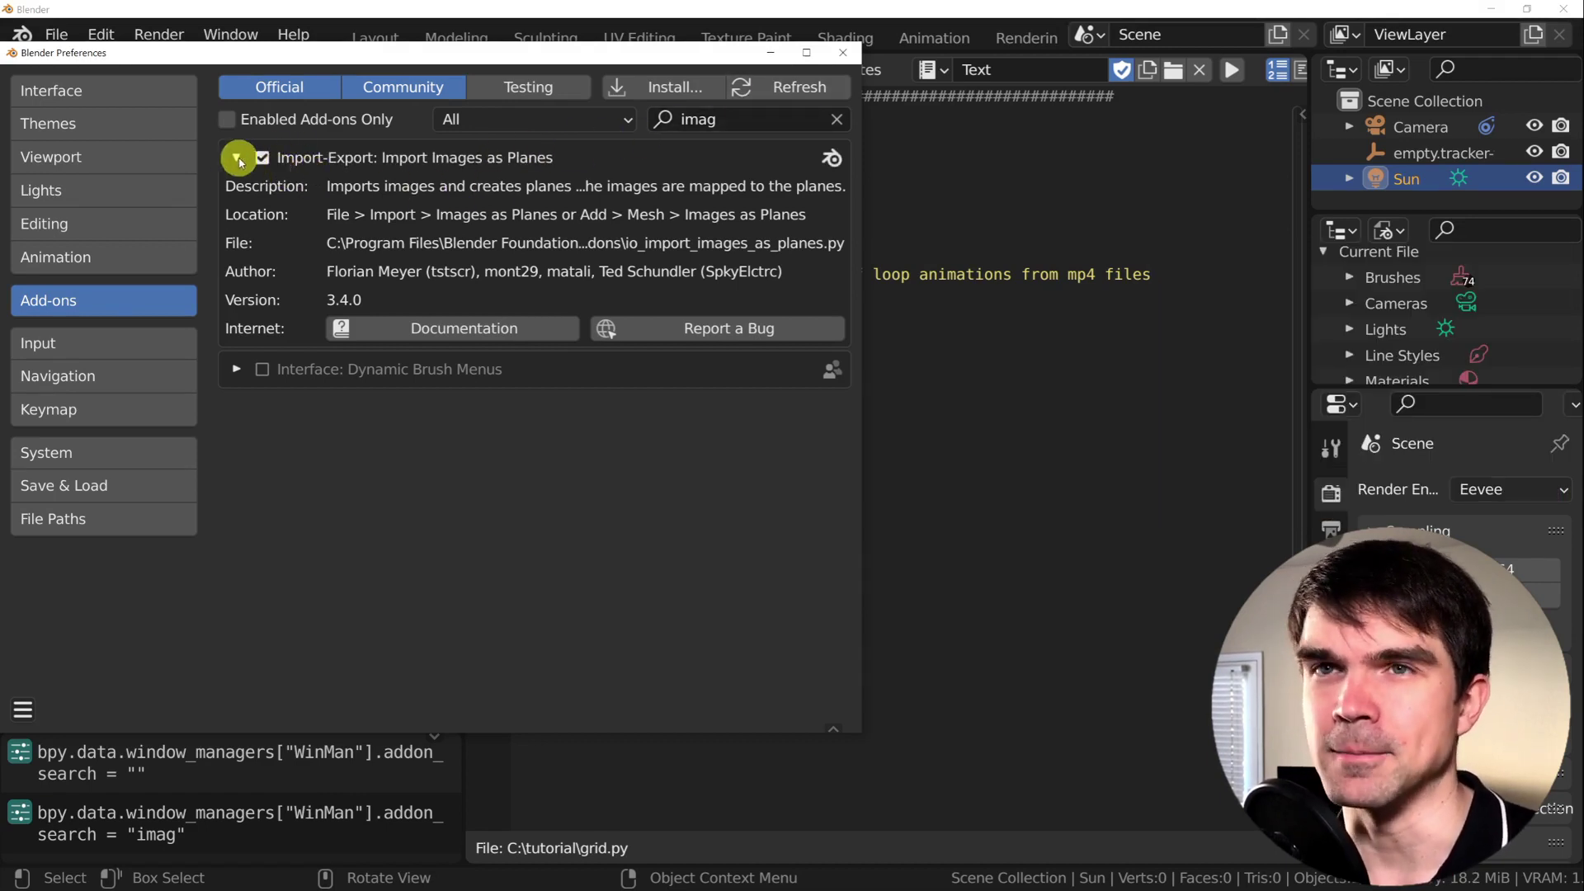
pyautogui.click(262, 156)
# Close Preferences, widen the Python Console area, and run import os
pyautogui.click(843, 53)
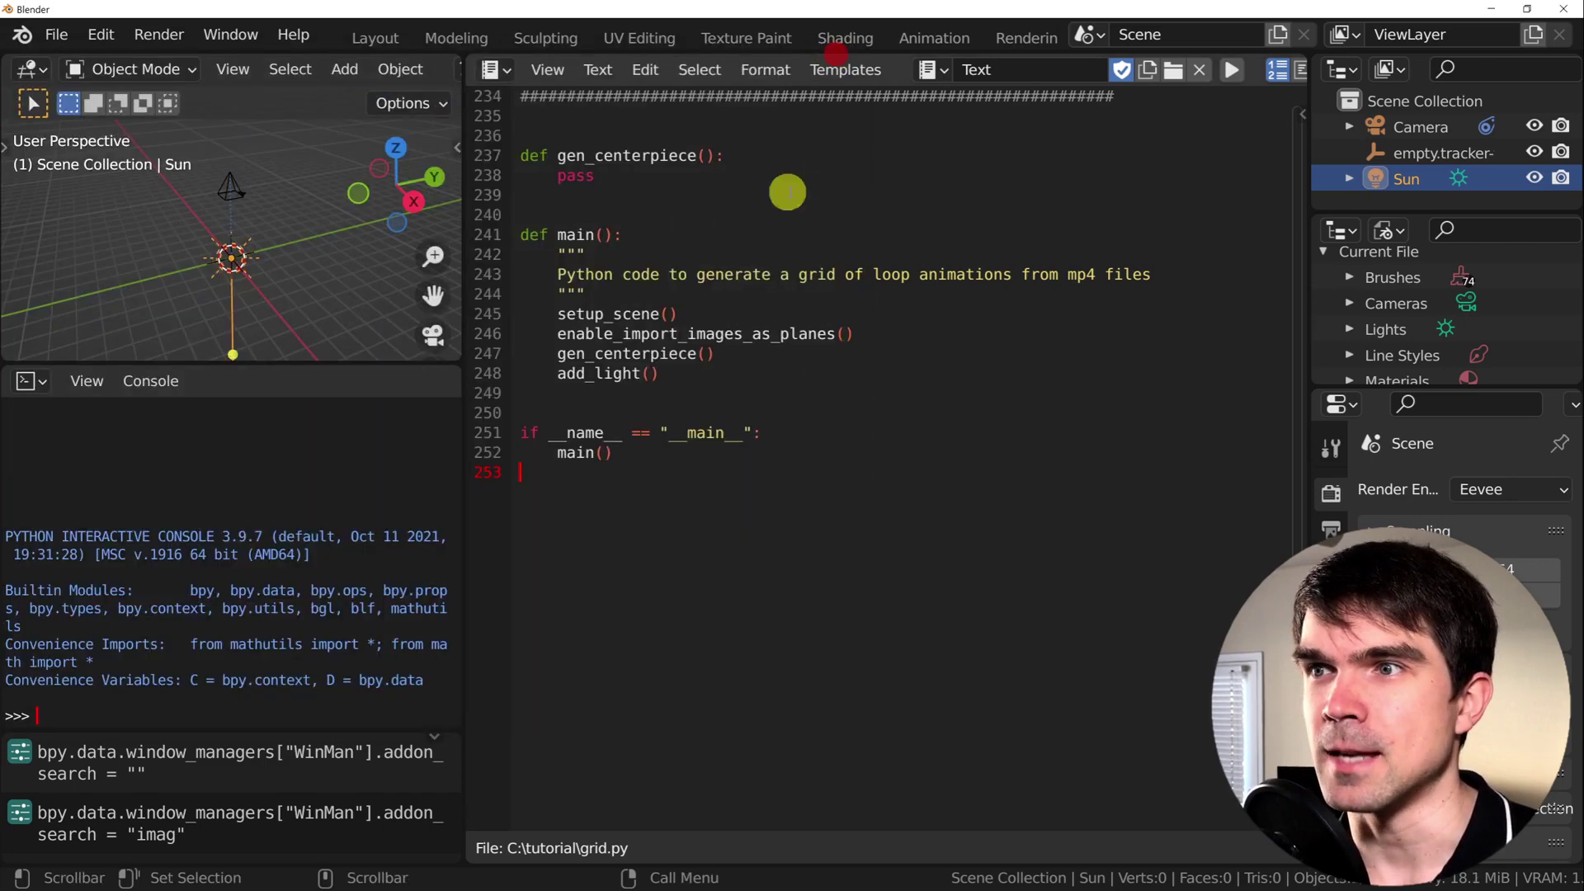
pyautogui.doubleClick(717, 331)
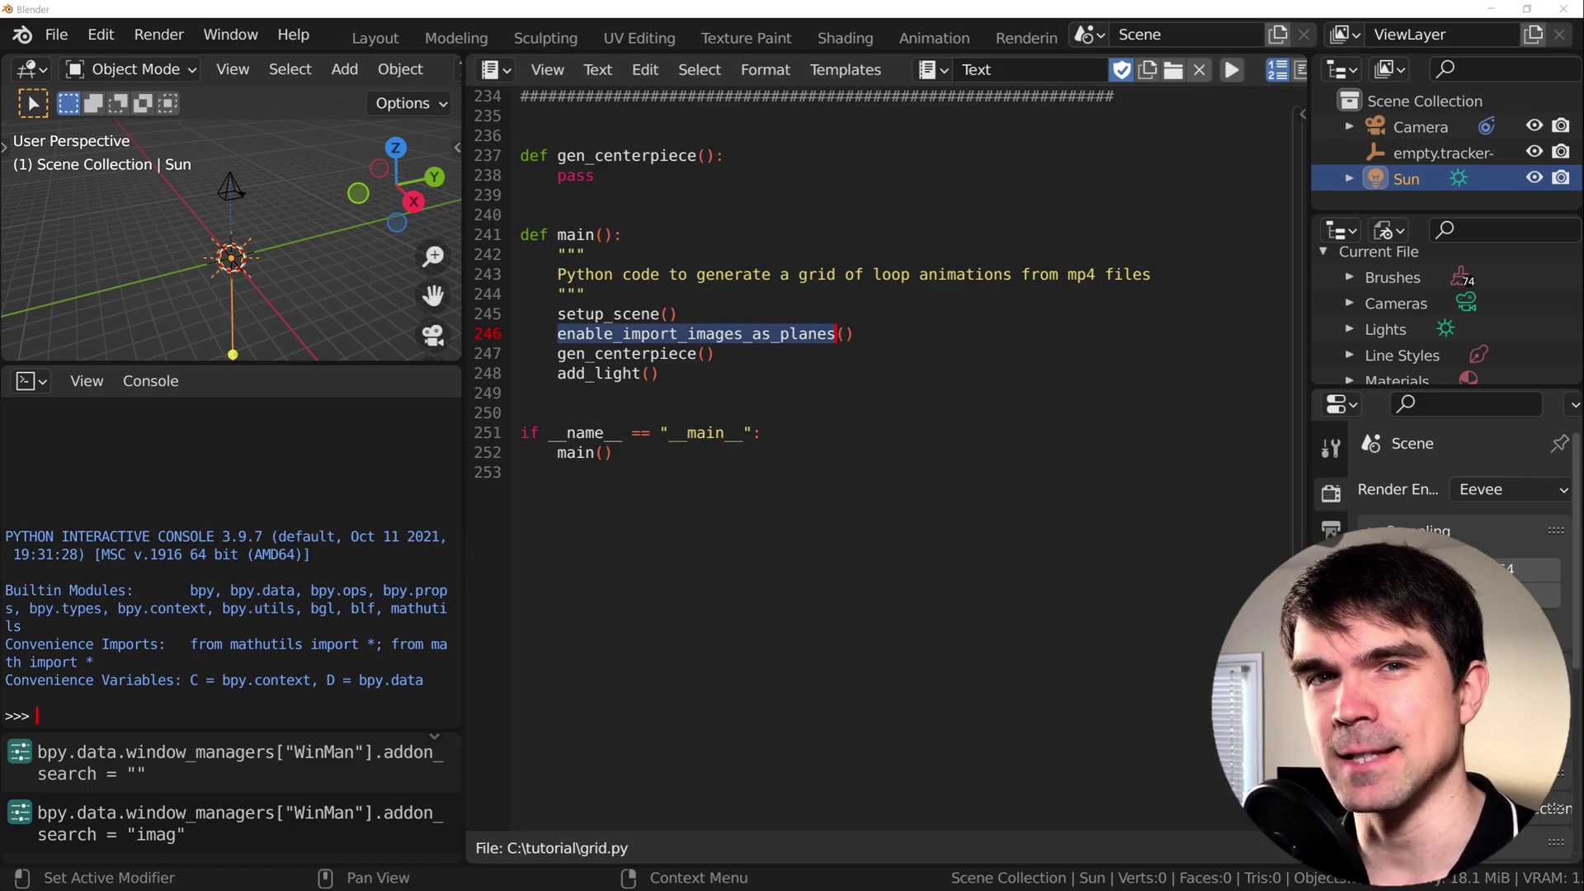
pyautogui.moveTo(462, 254); pyautogui.dragTo(904, 292)
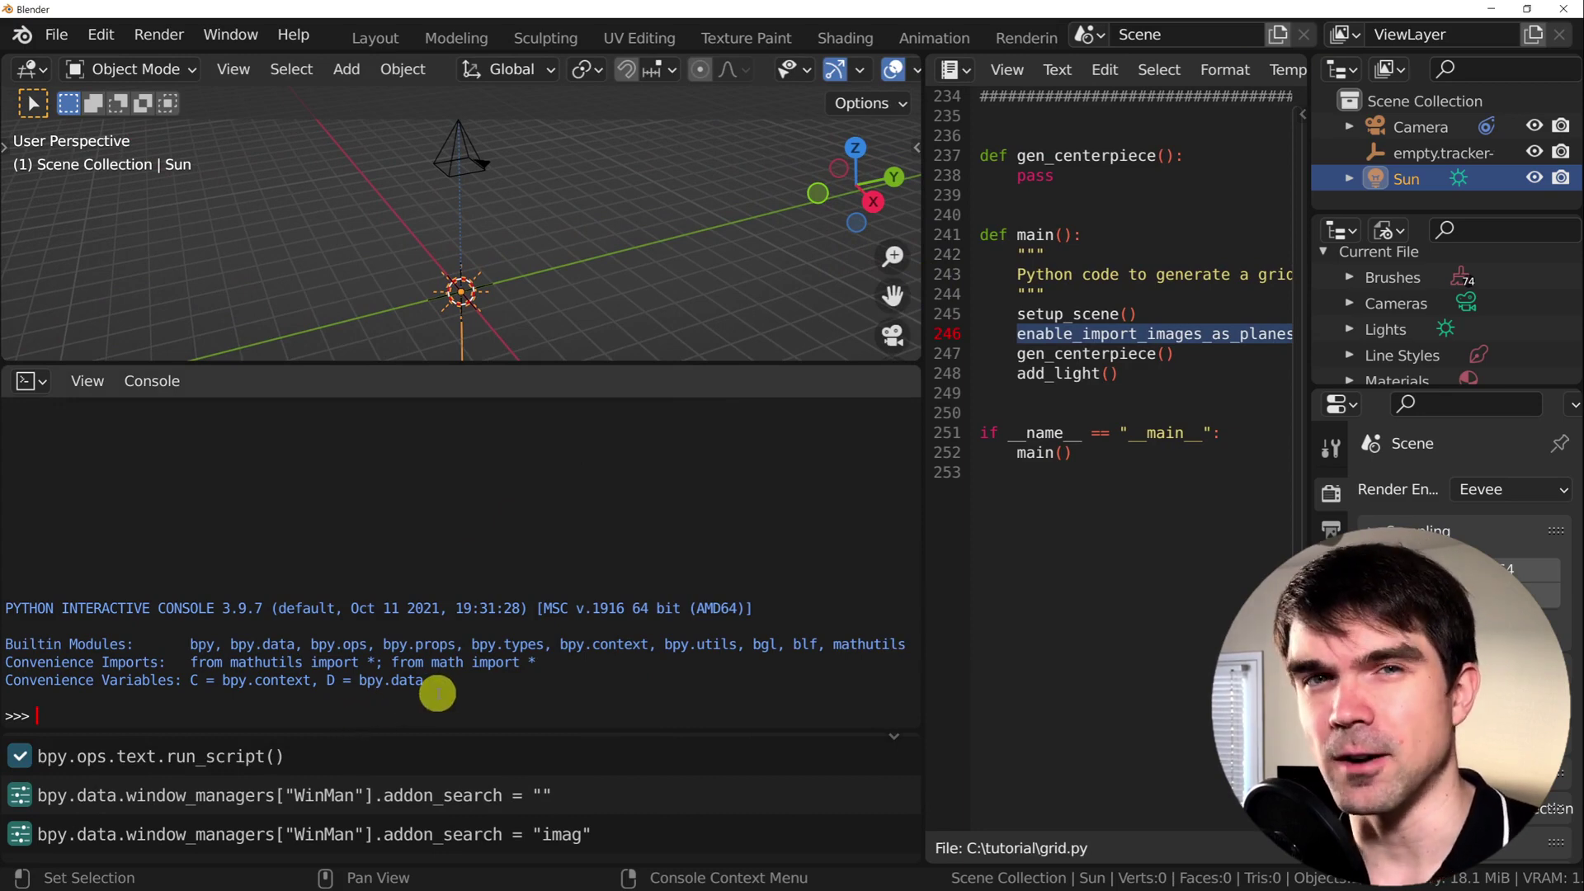
pyautogui.write('import os')
pyautogui.press('Return')
pyautogui.write('loop_dir =')
# Set loop_dir to the copied C:\tmp\project_cube_loops path and list it with os.listdir
pyautogui.hotkey('alt', 'Tab')
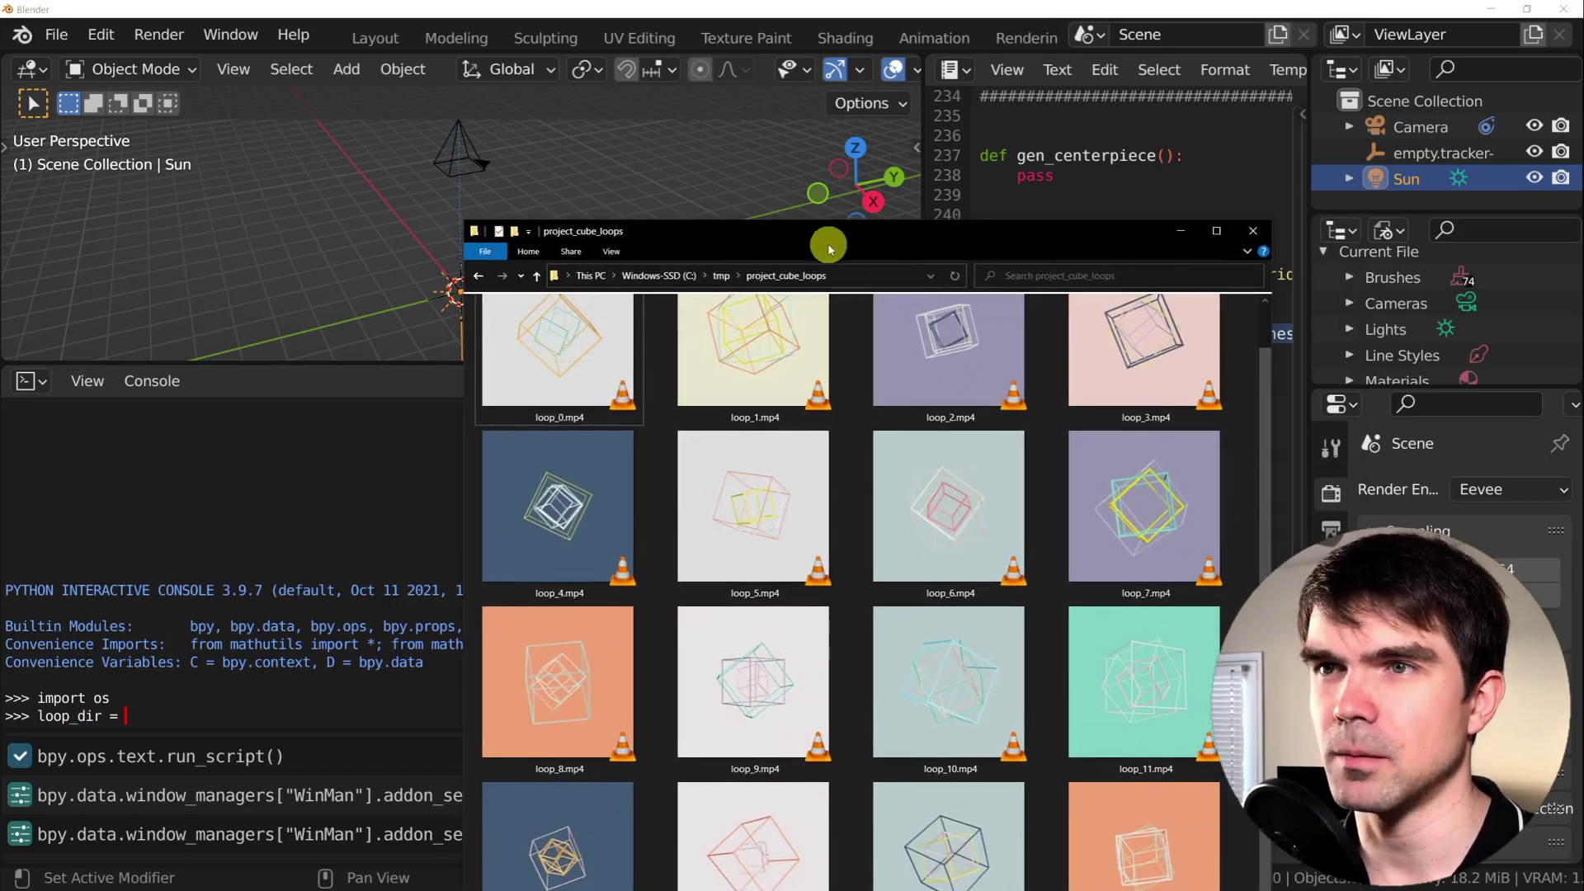
pyautogui.click(863, 275)
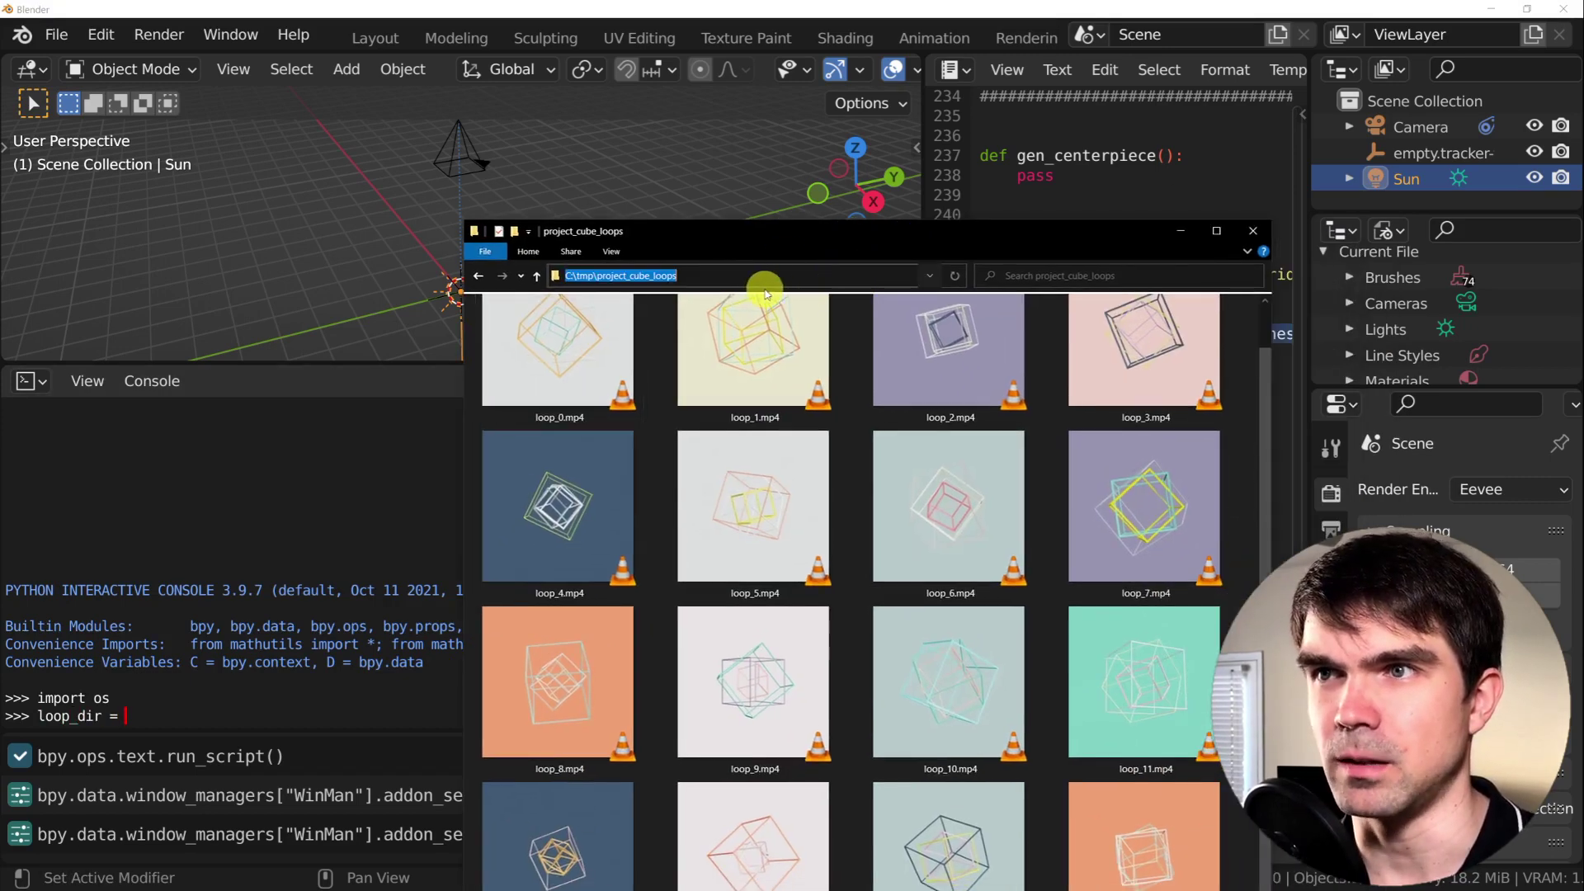
pyautogui.click(288, 627)
pyautogui.write("'C:\\tmp\\project_cube_loops'")
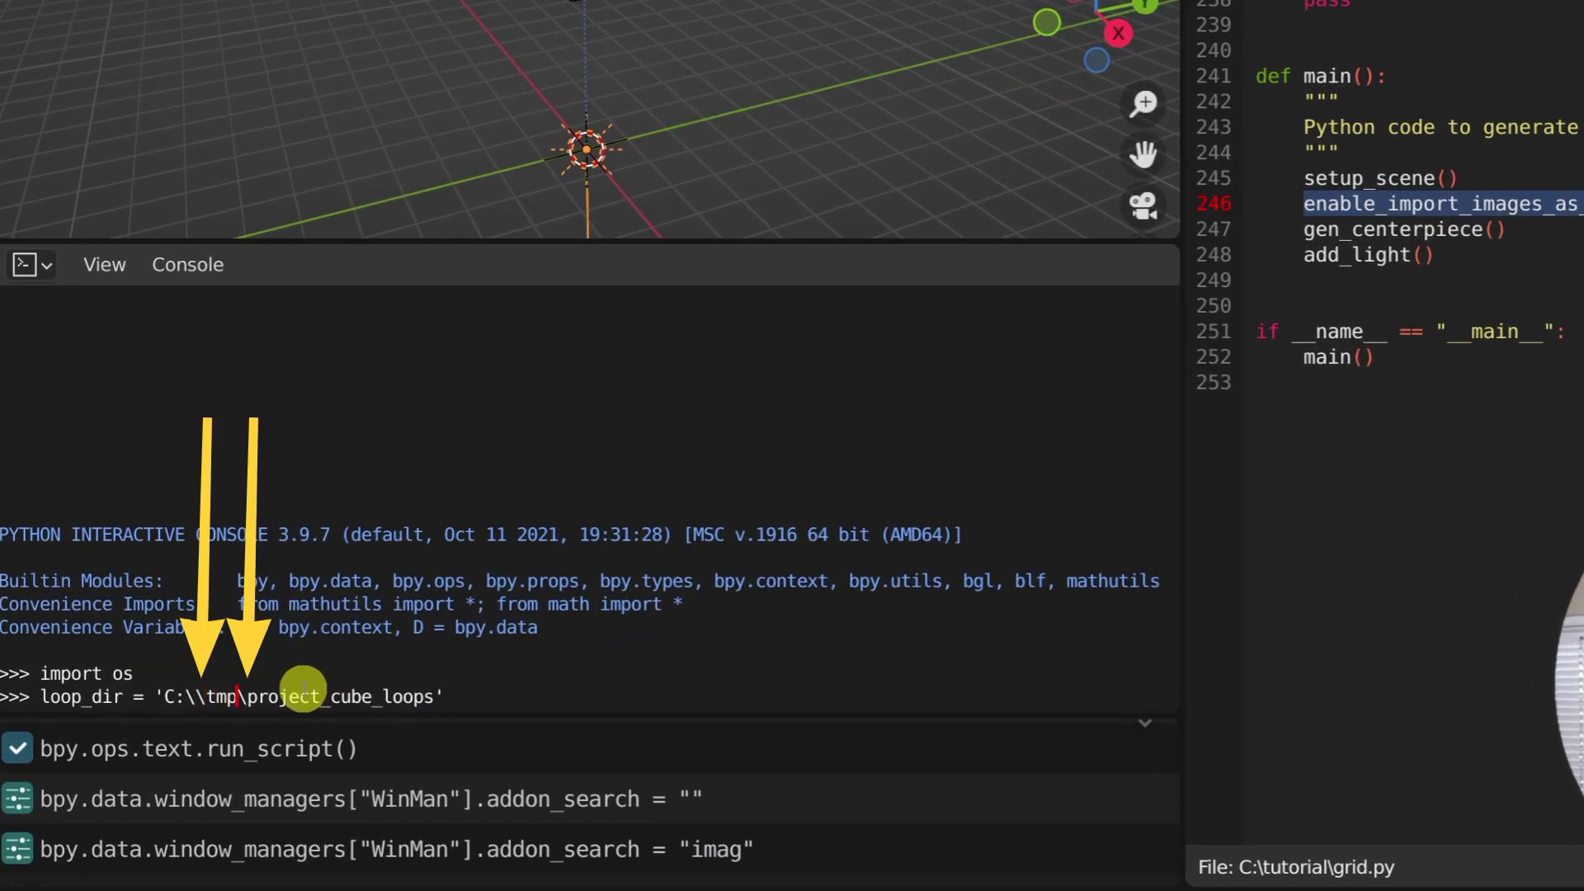
pyautogui.write('\\')
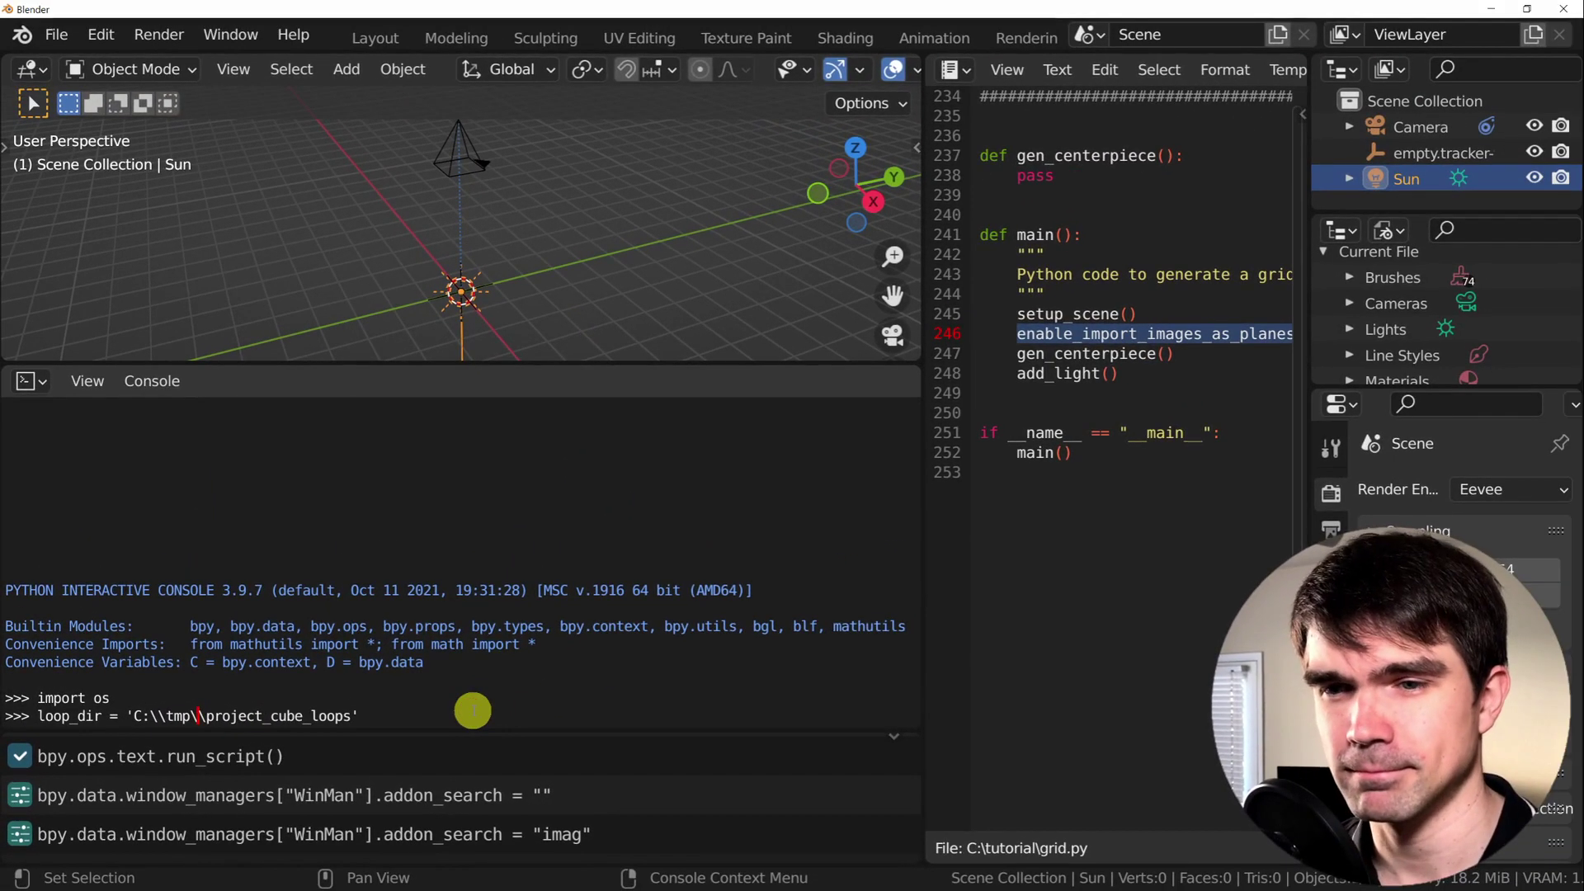
pyautogui.press('Return')
pyautogui.press('Return')
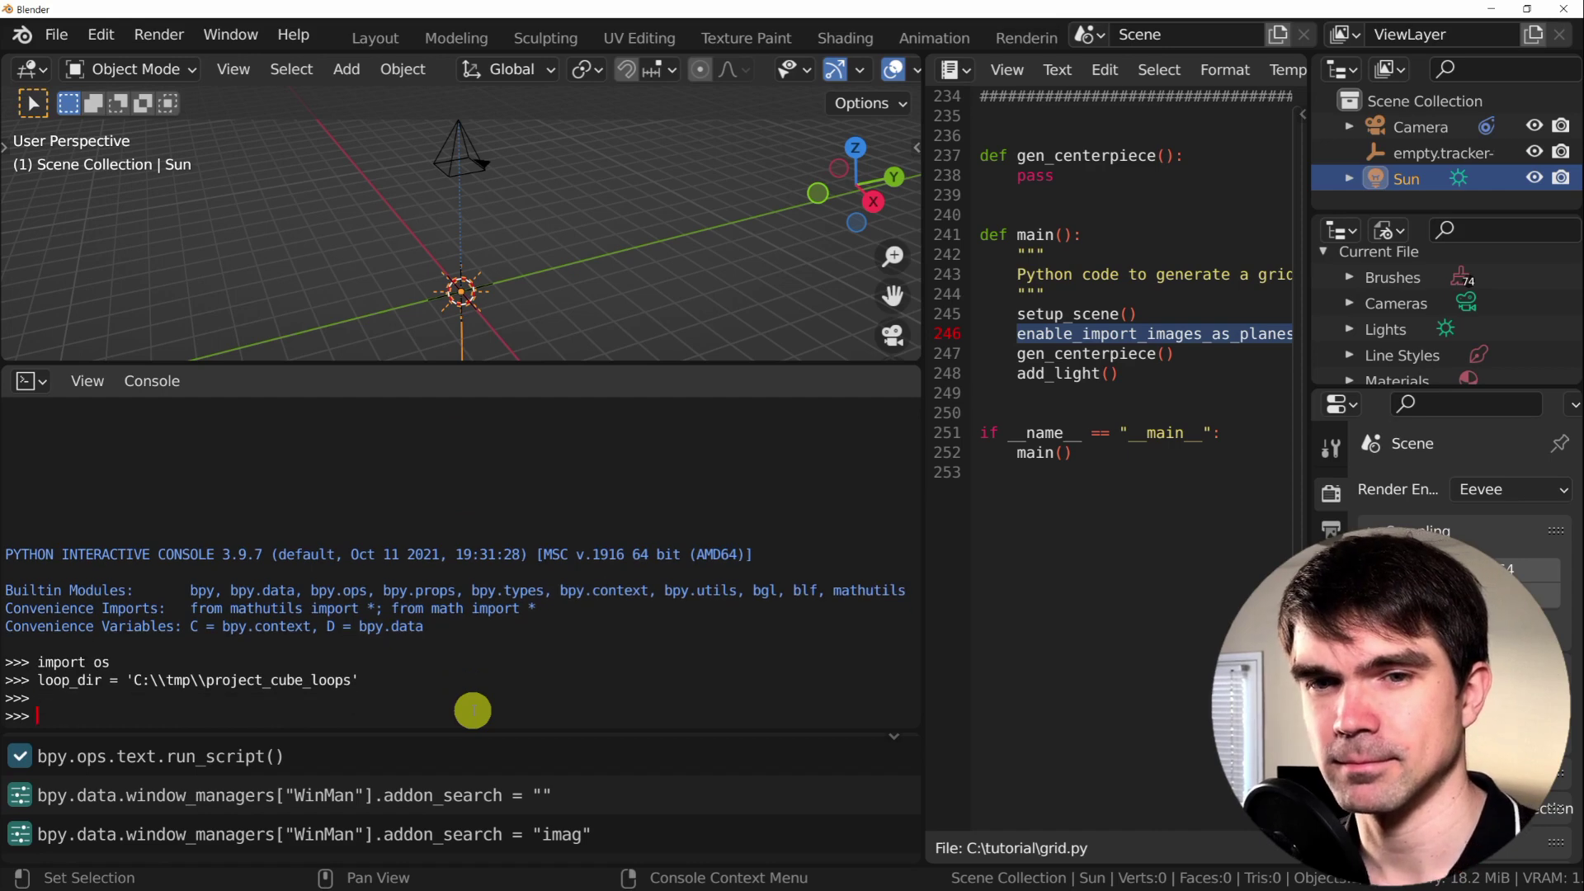
pyautogui.write('os.listdir(loop_dir)')
pyautogui.press('Return')
# Highlight the import, loop_dir and listdir code and the printed list of mp4 files
pyautogui.doubleClick(80, 625)
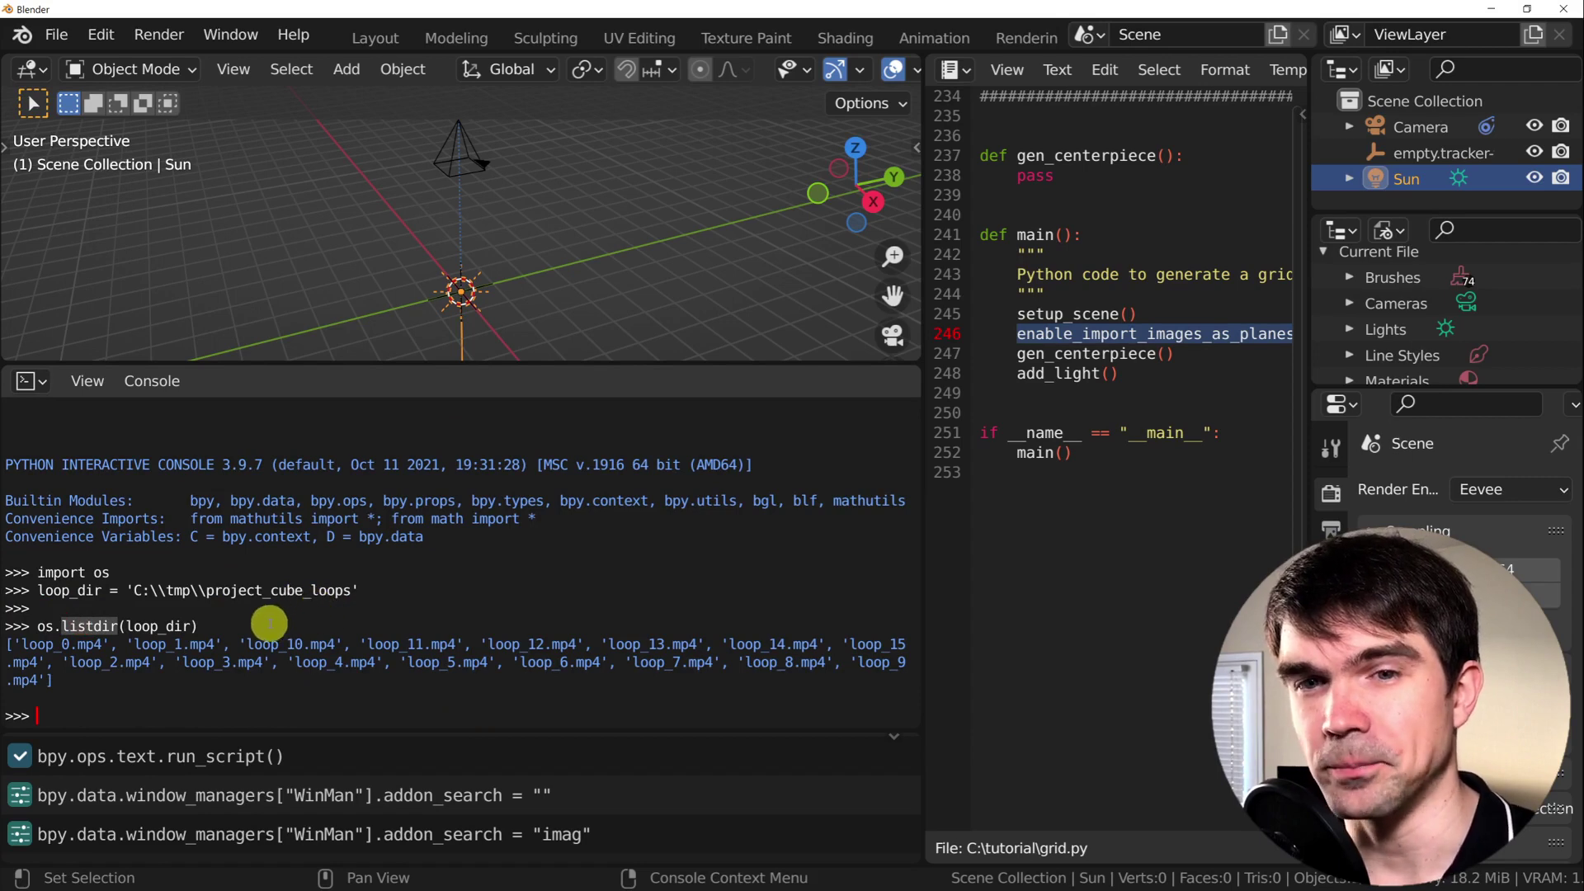
pyautogui.doubleClick(69, 572)
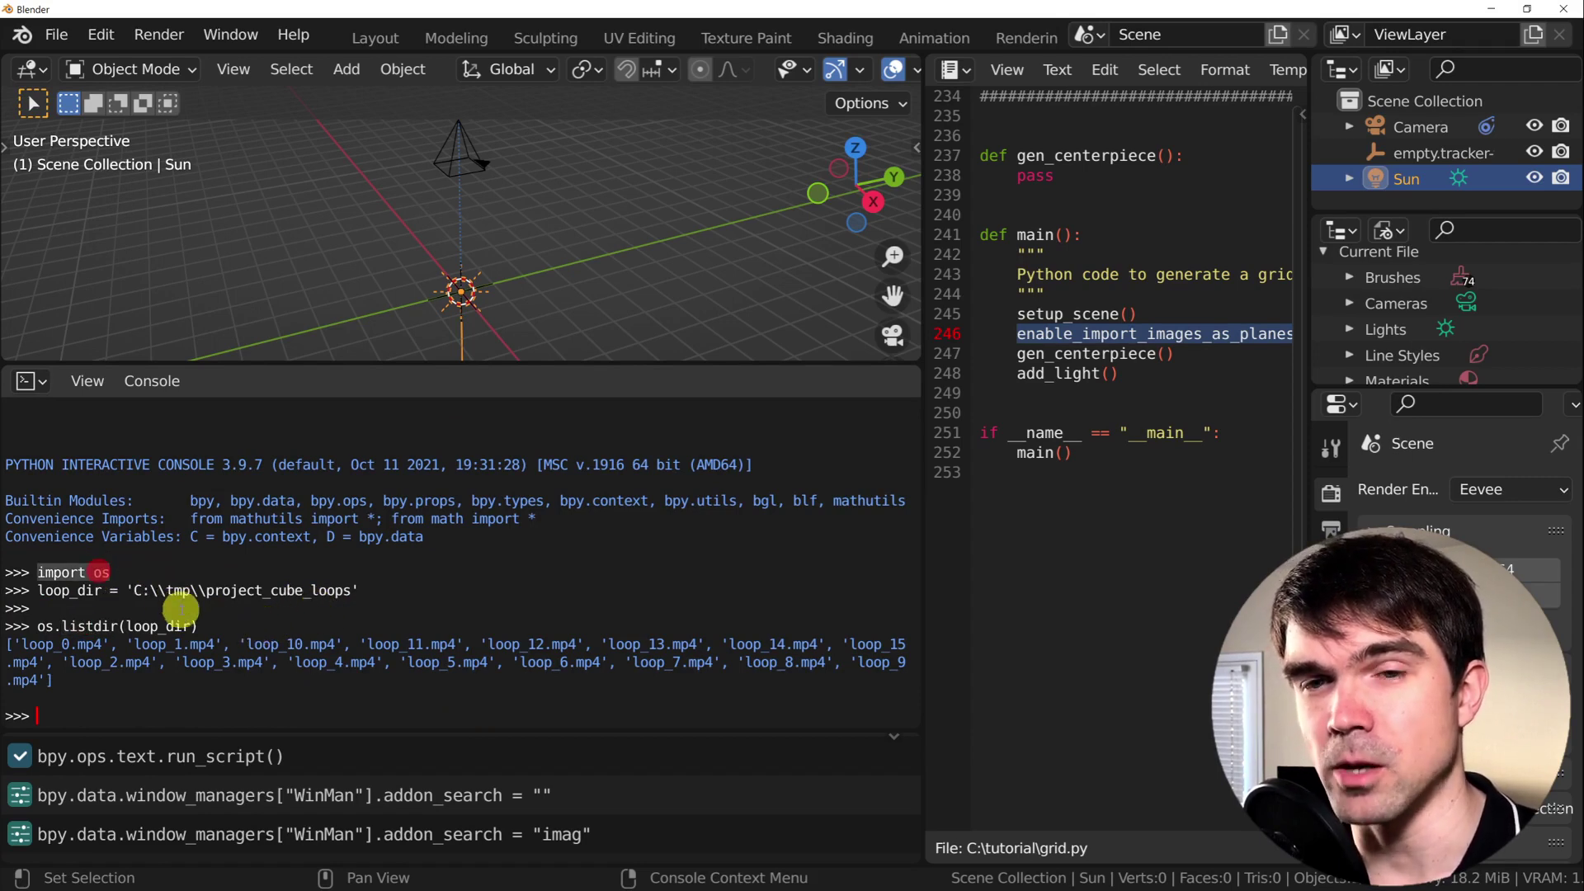
pyautogui.click(68, 679)
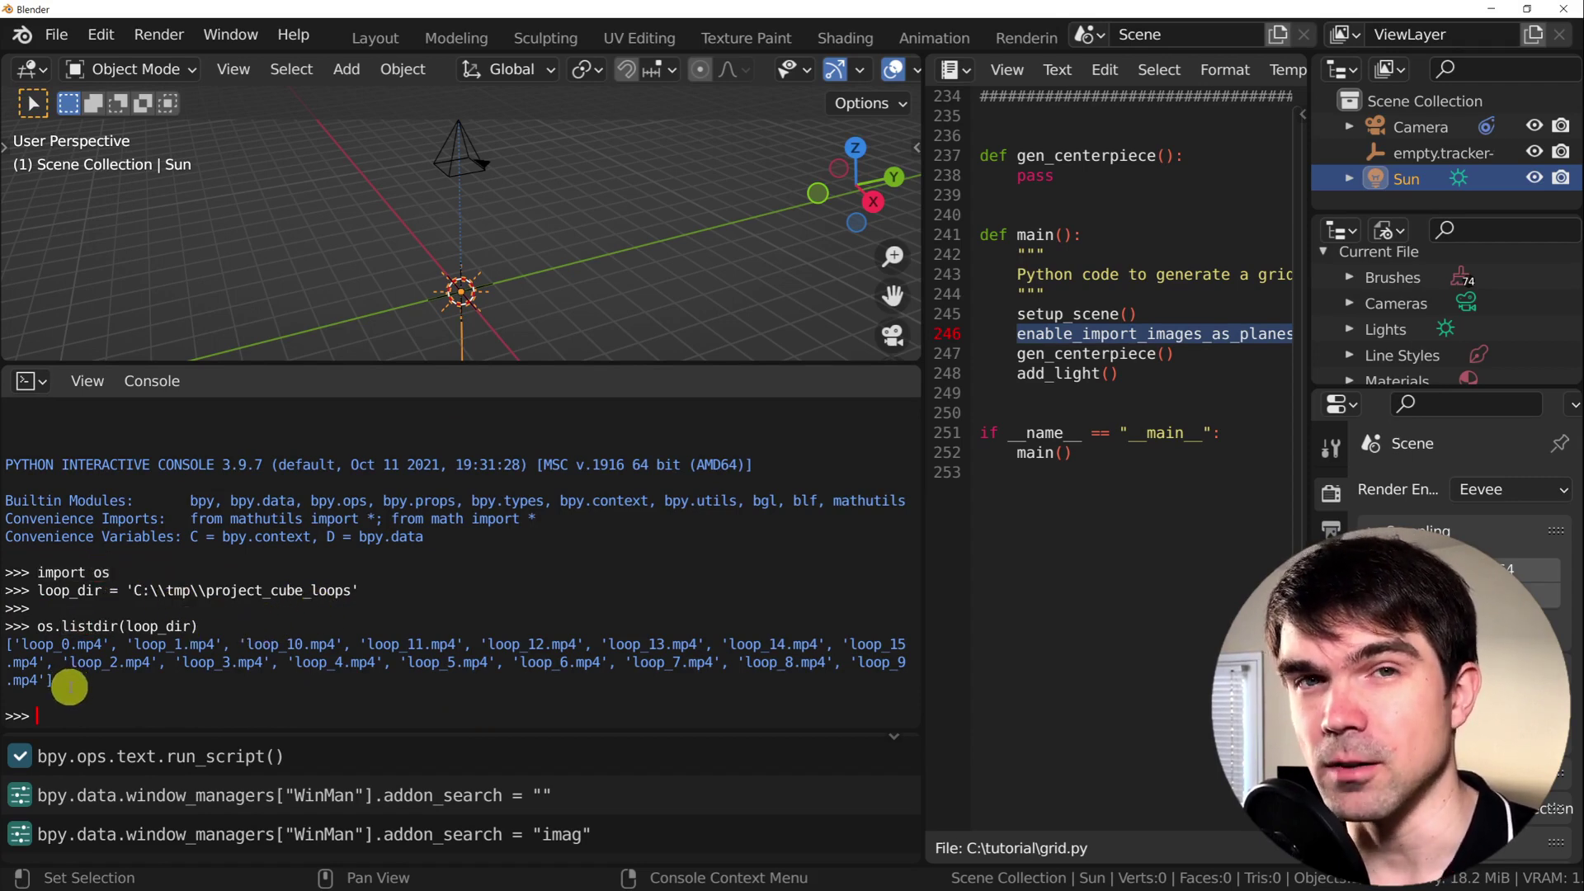
pyautogui.click(146, 625)
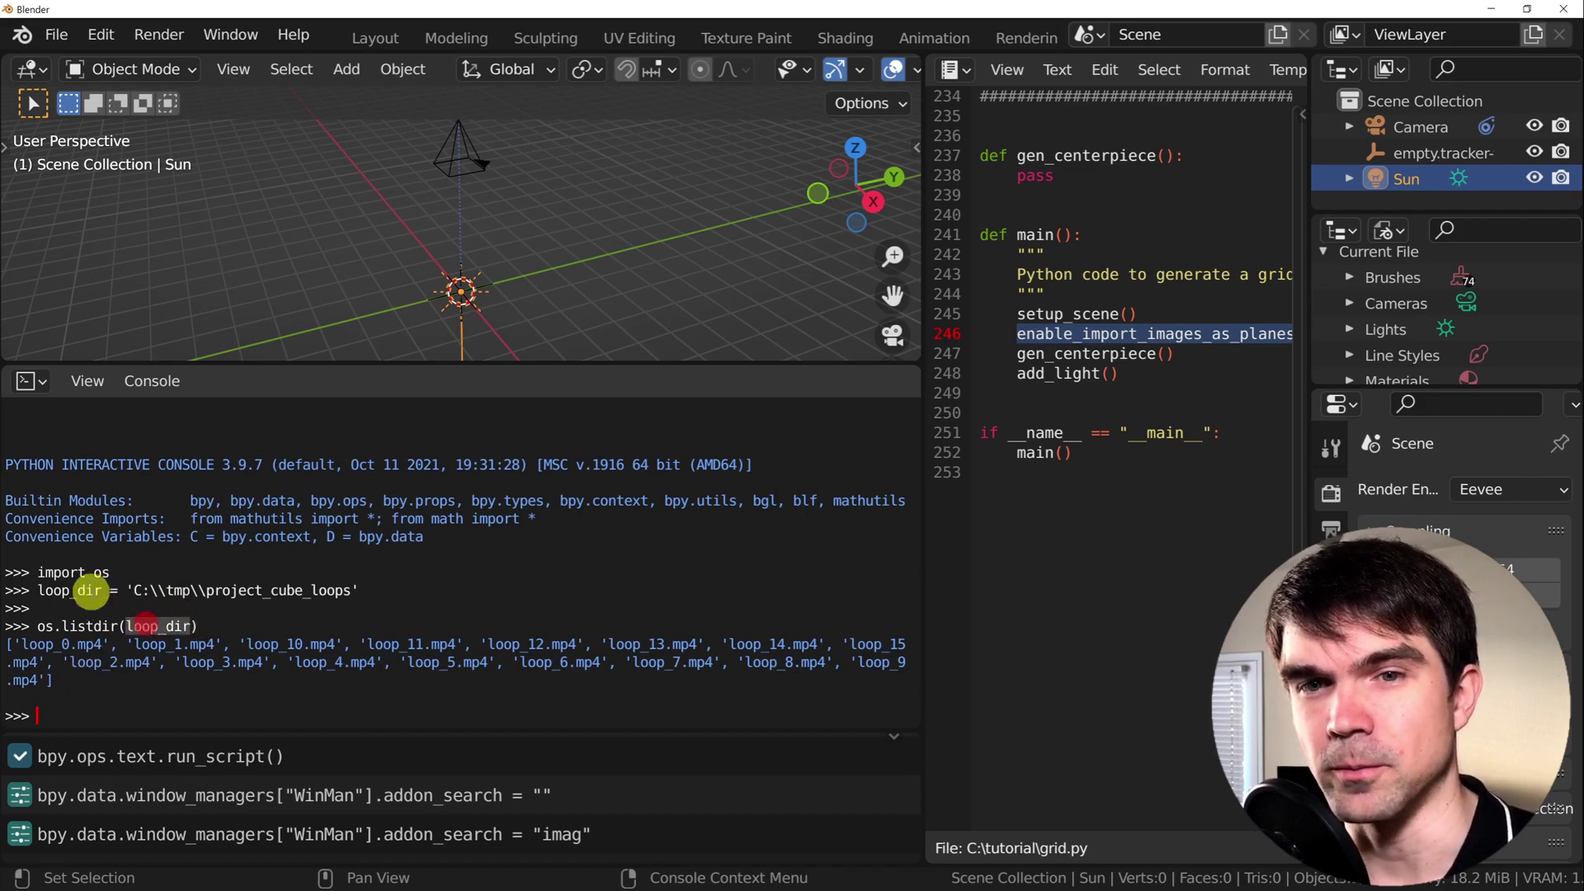
pyautogui.moveTo(360, 590); pyautogui.dragTo(57, 590)
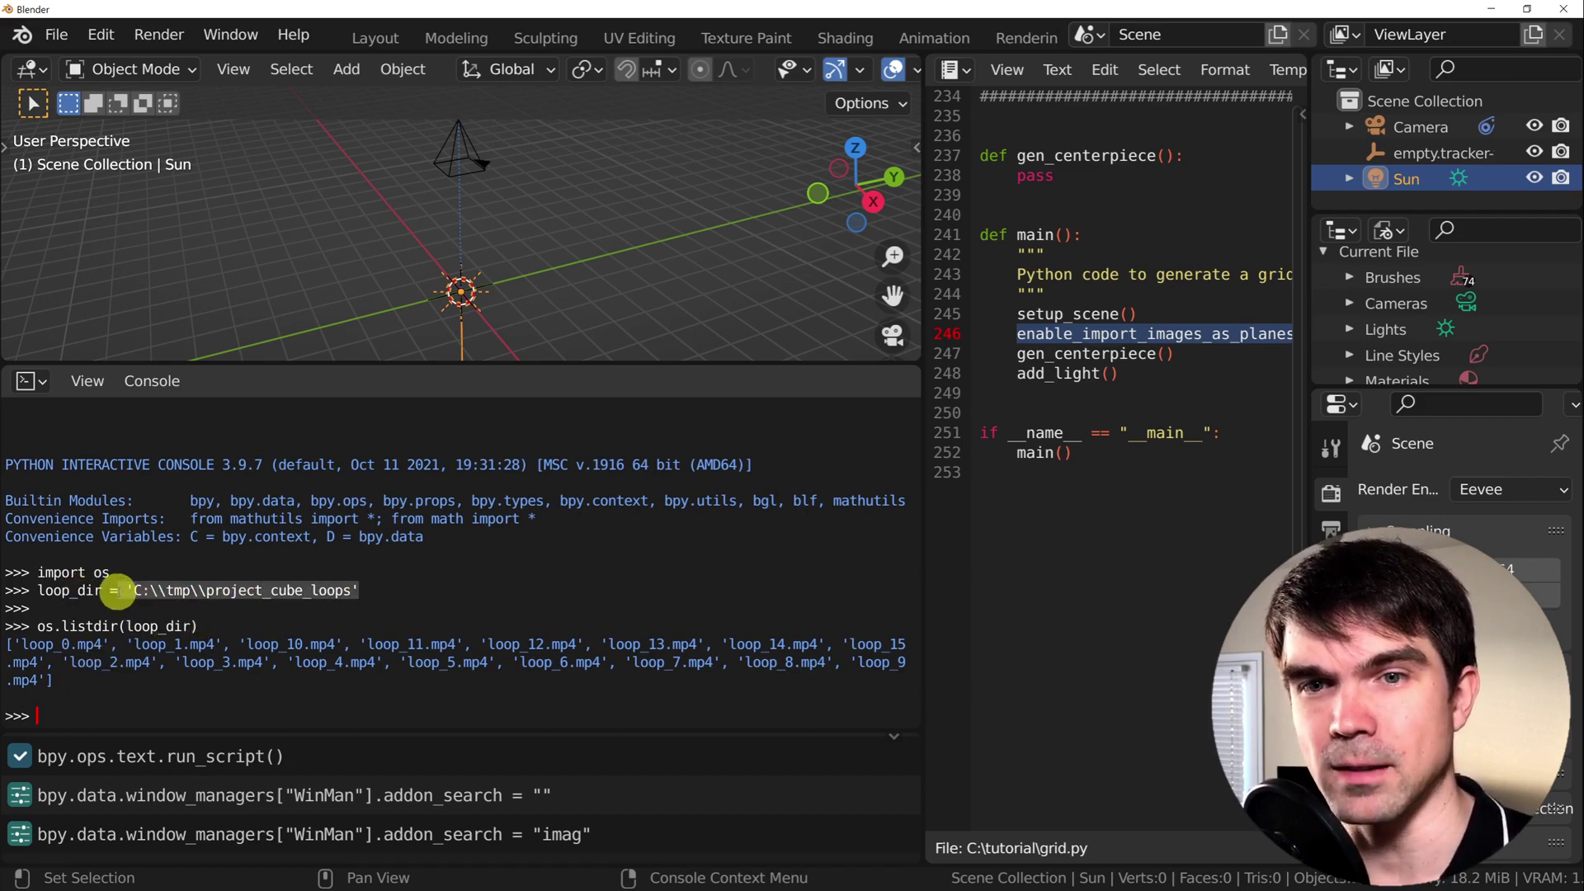
pyautogui.doubleClick(69, 591)
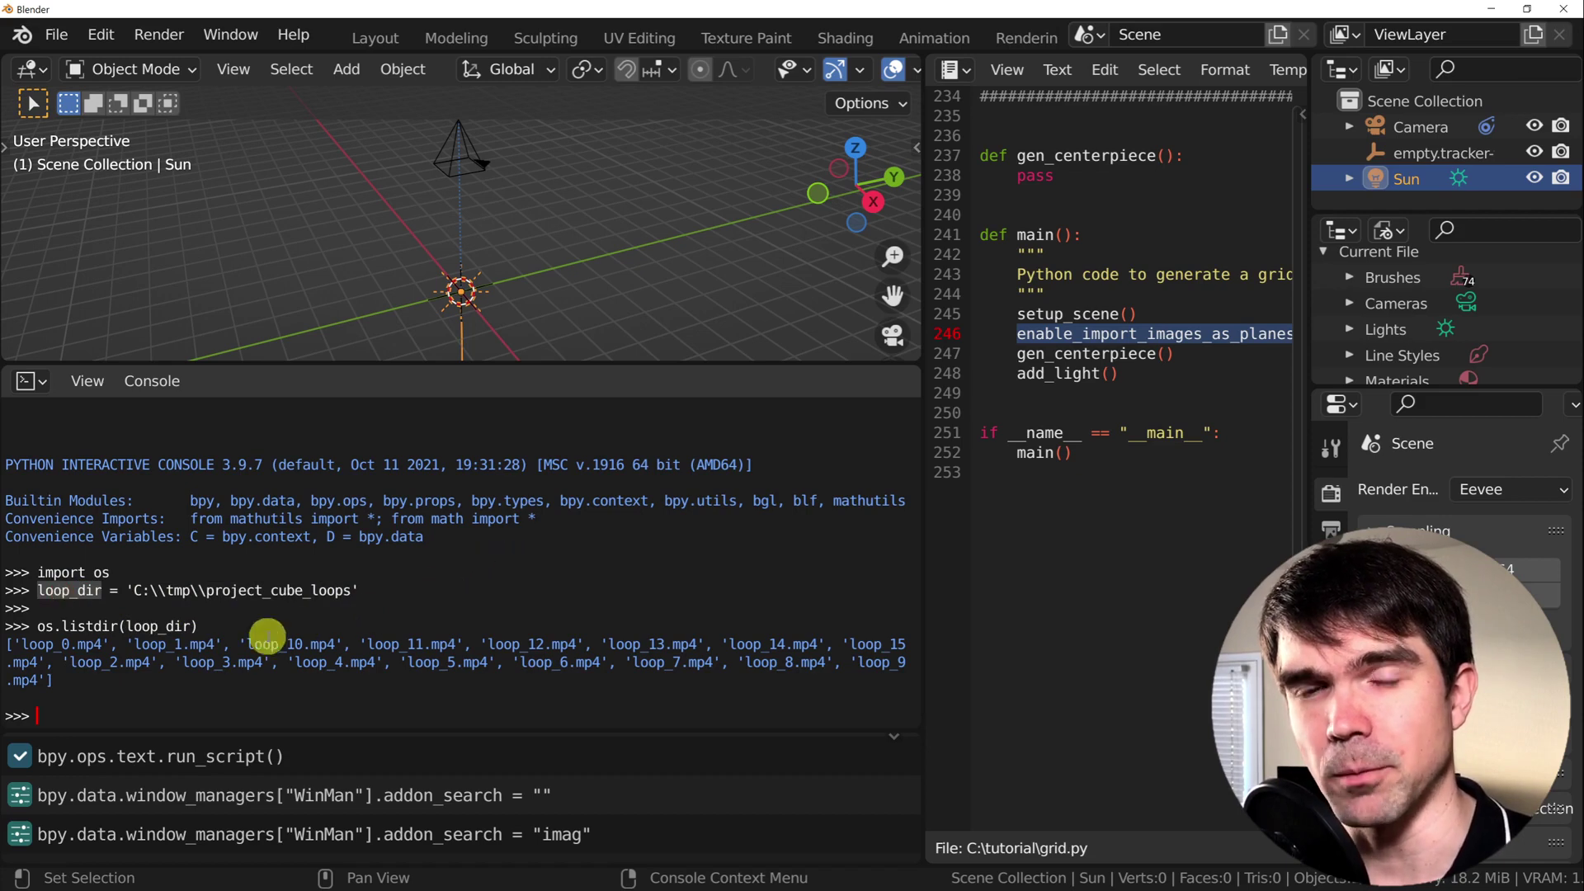
pyautogui.doubleClick(145, 626)
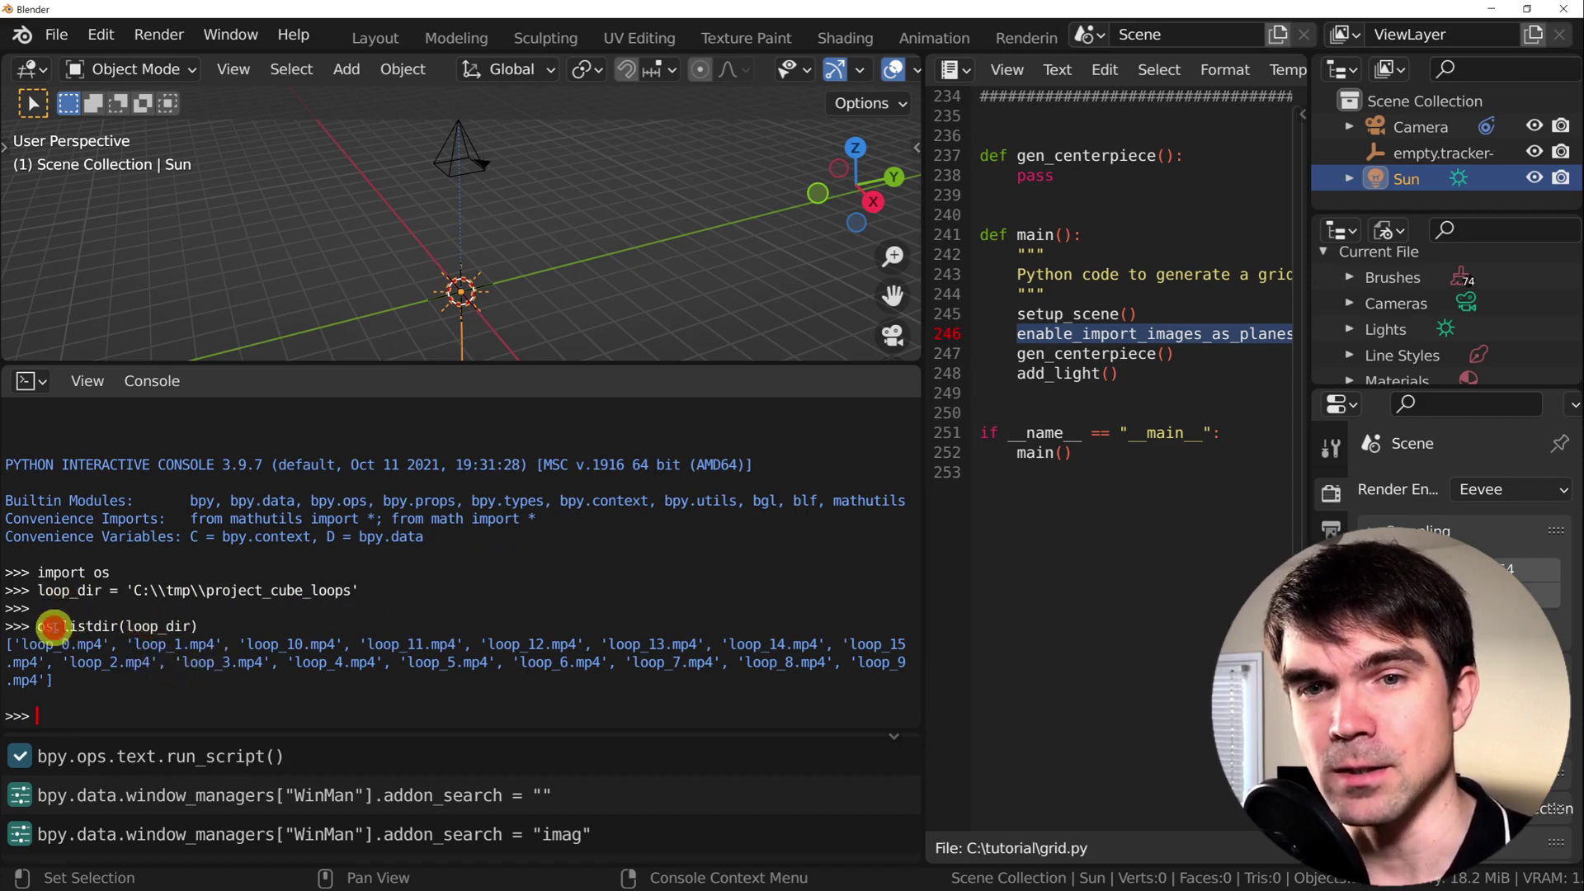
pyautogui.doubleClick(81, 628)
pyautogui.moveTo(57, 680); pyautogui.dragTo(10, 645)
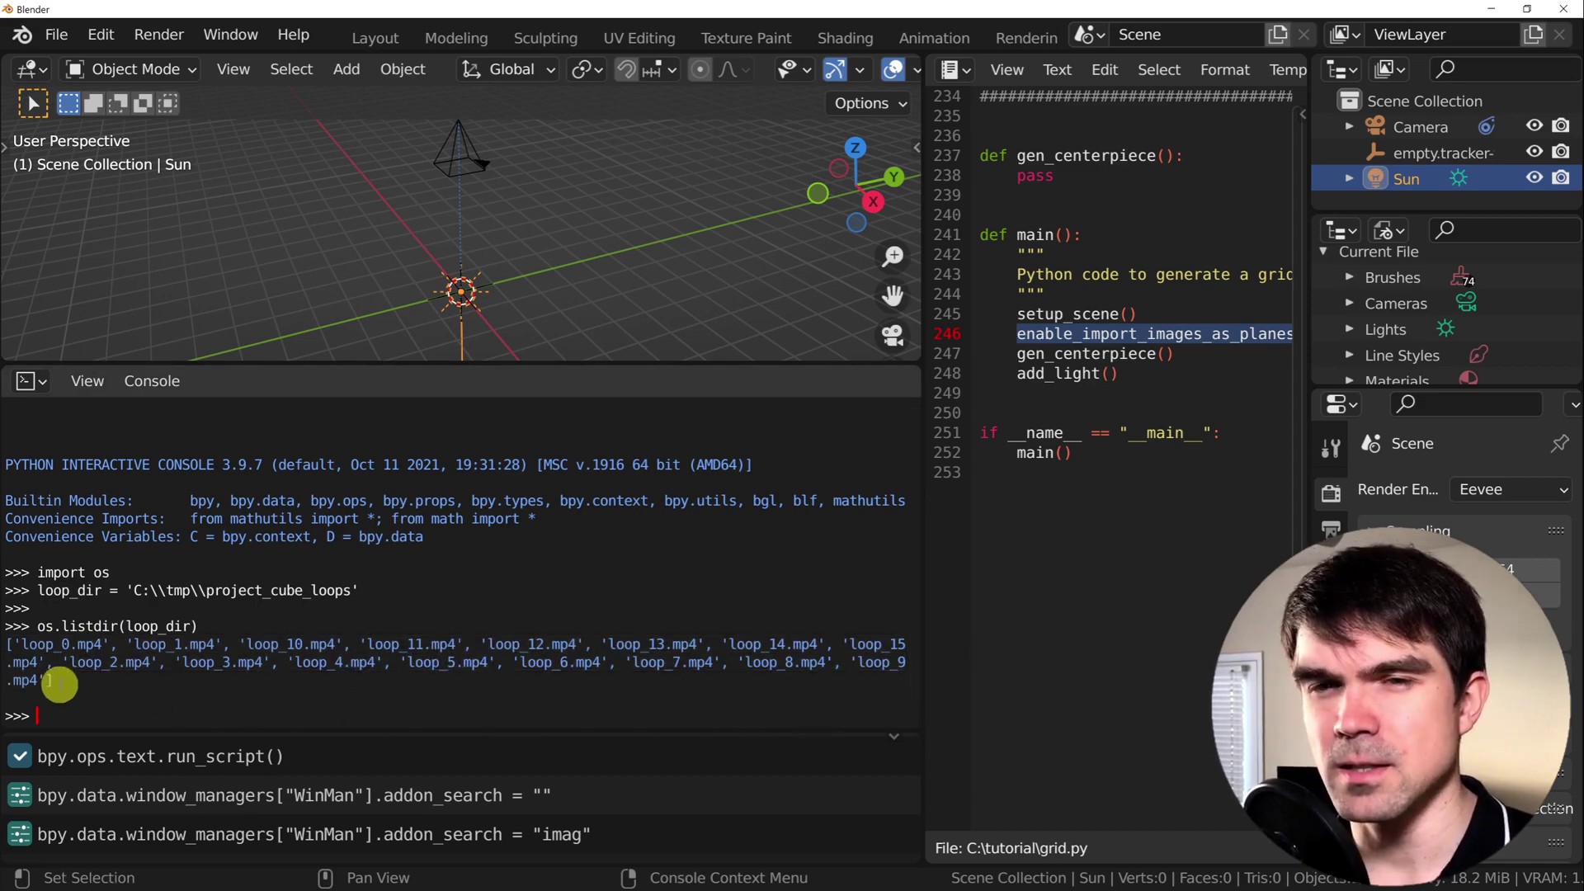
pyautogui.moveTo(55, 680); pyautogui.dragTo(10, 646)
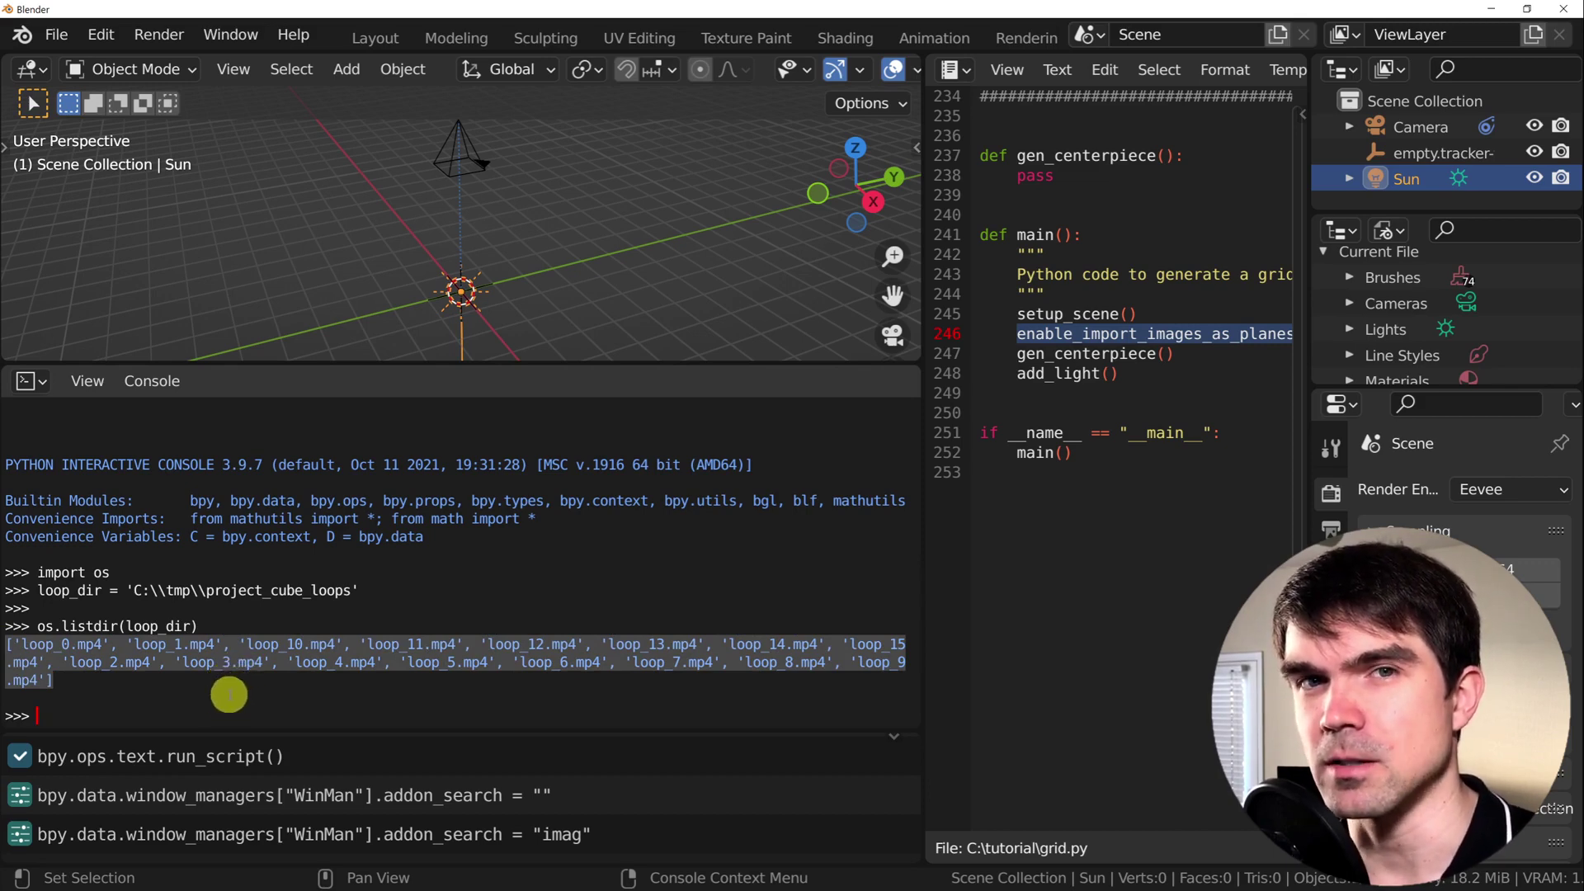
pyautogui.click(178, 707)
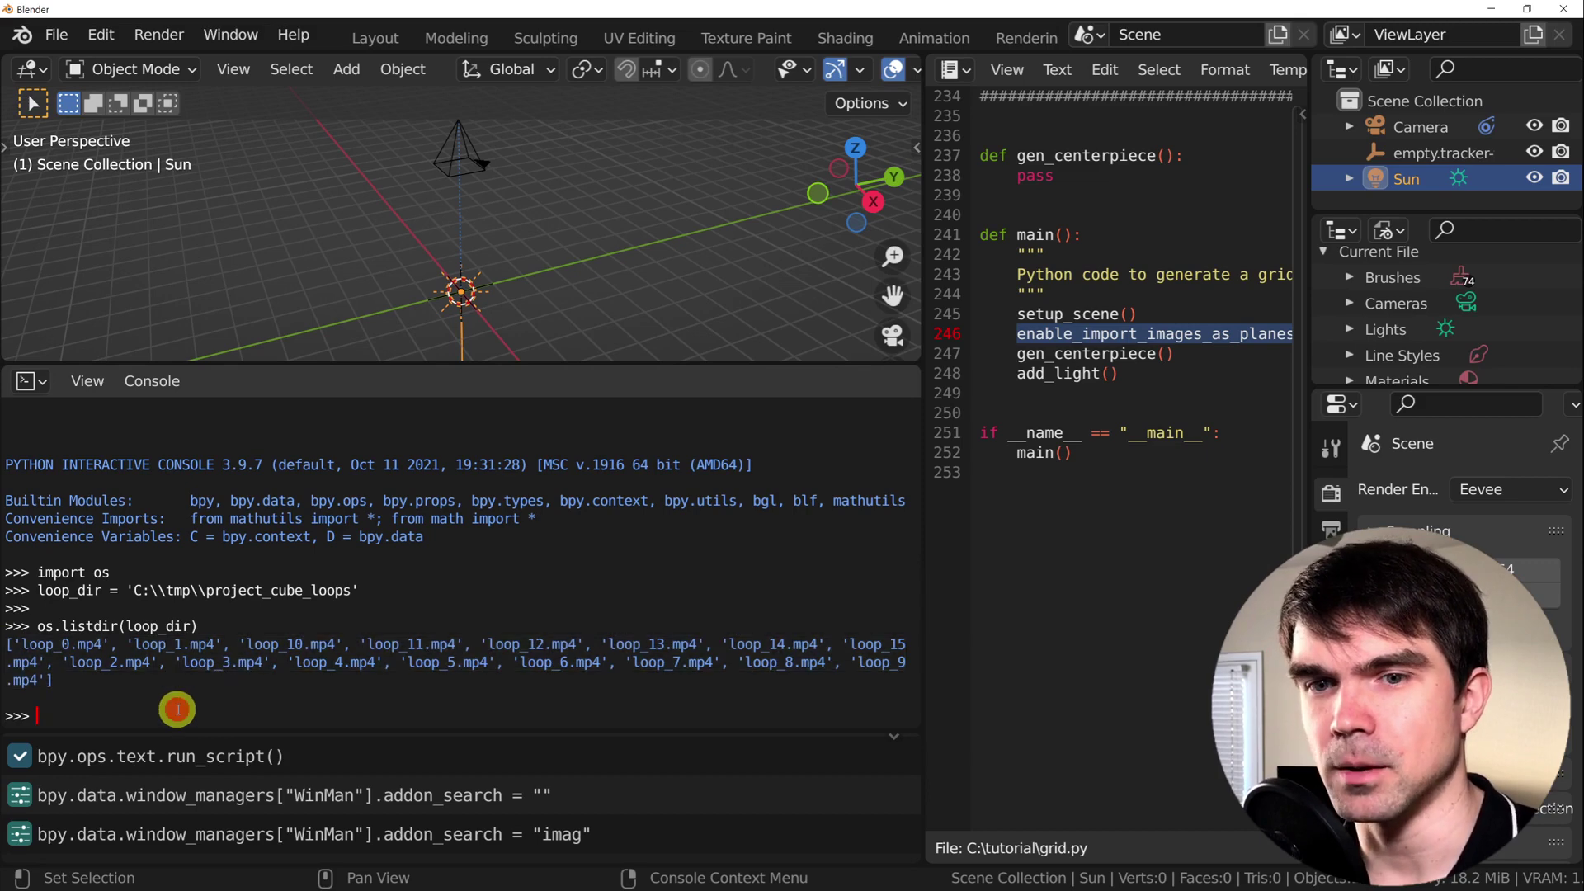
# Store the file names in files and build the path list with os.path.join in a loop
pyautogui.press('Up')
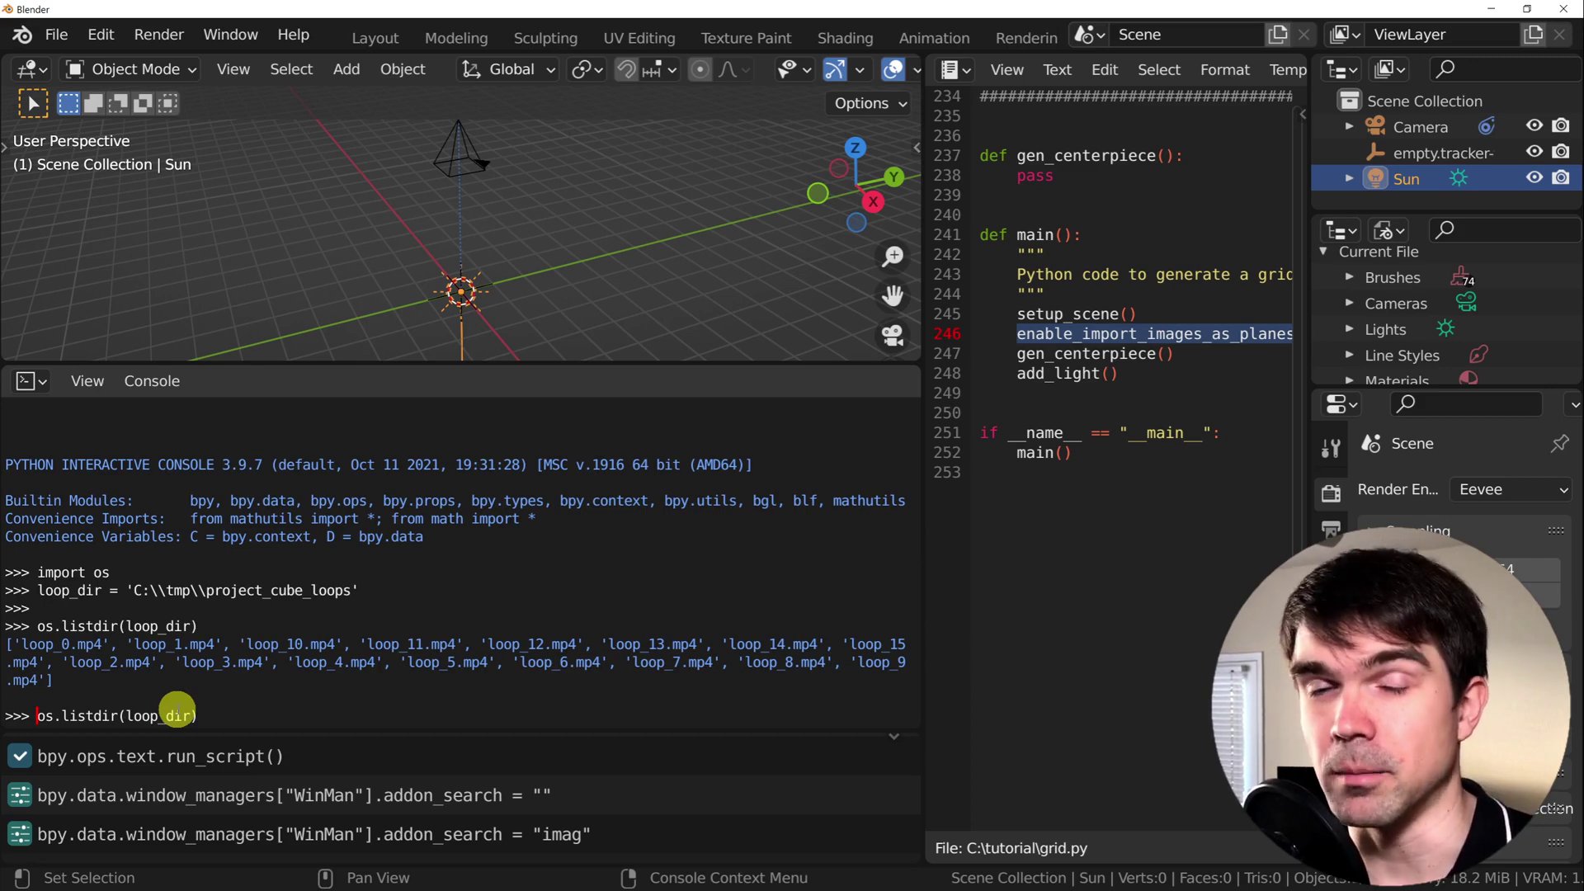
pyautogui.write('files =')
pyautogui.press('Return')
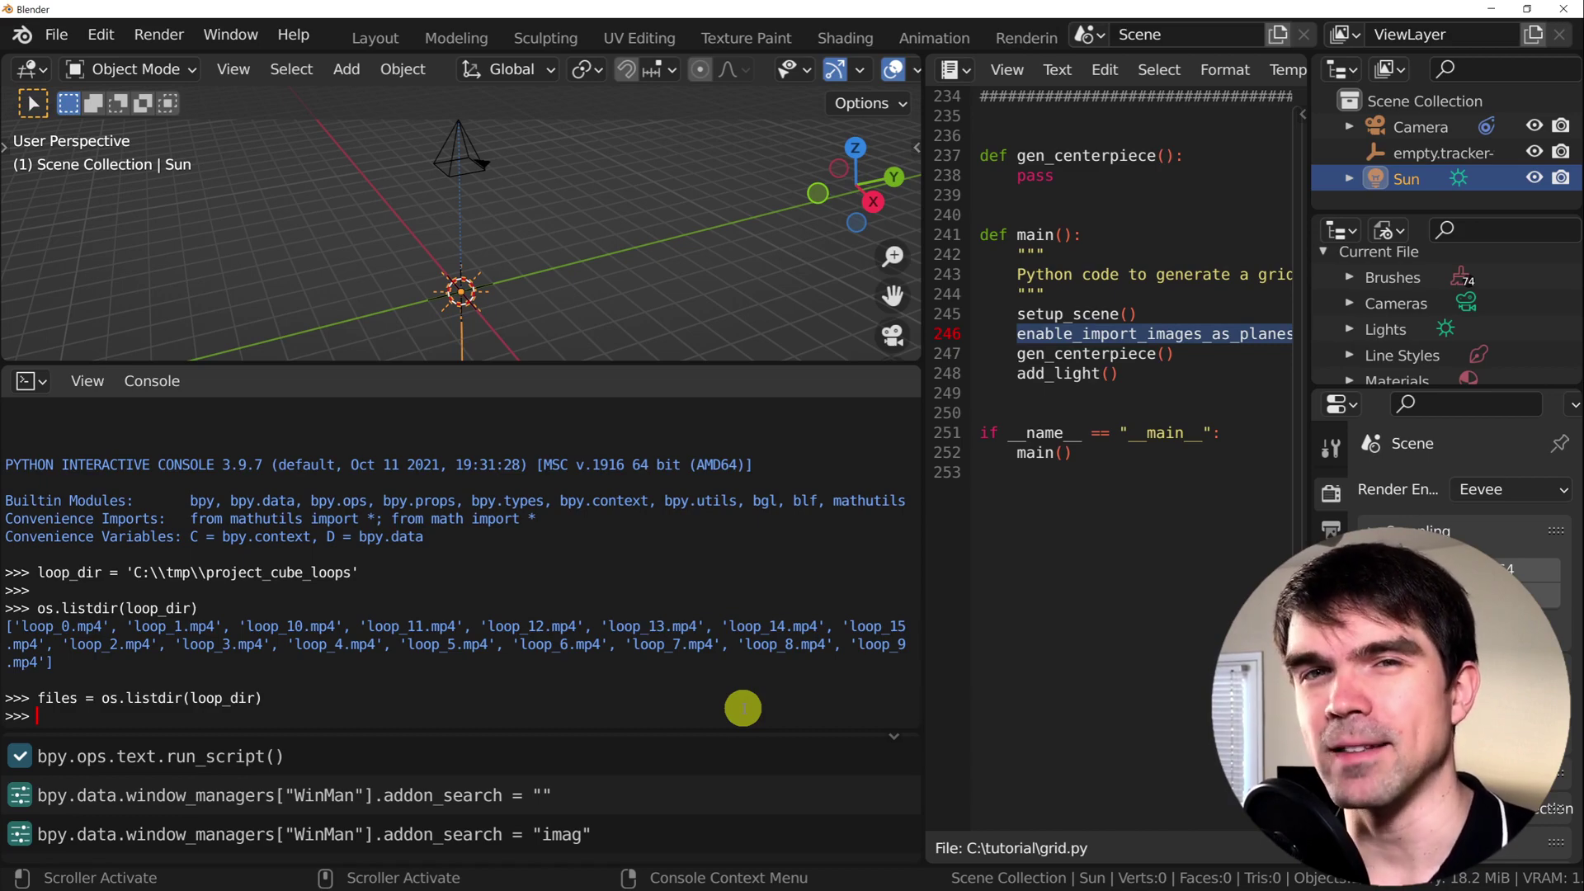
pyautogui.write('path')
pyautogui.write(' = []')
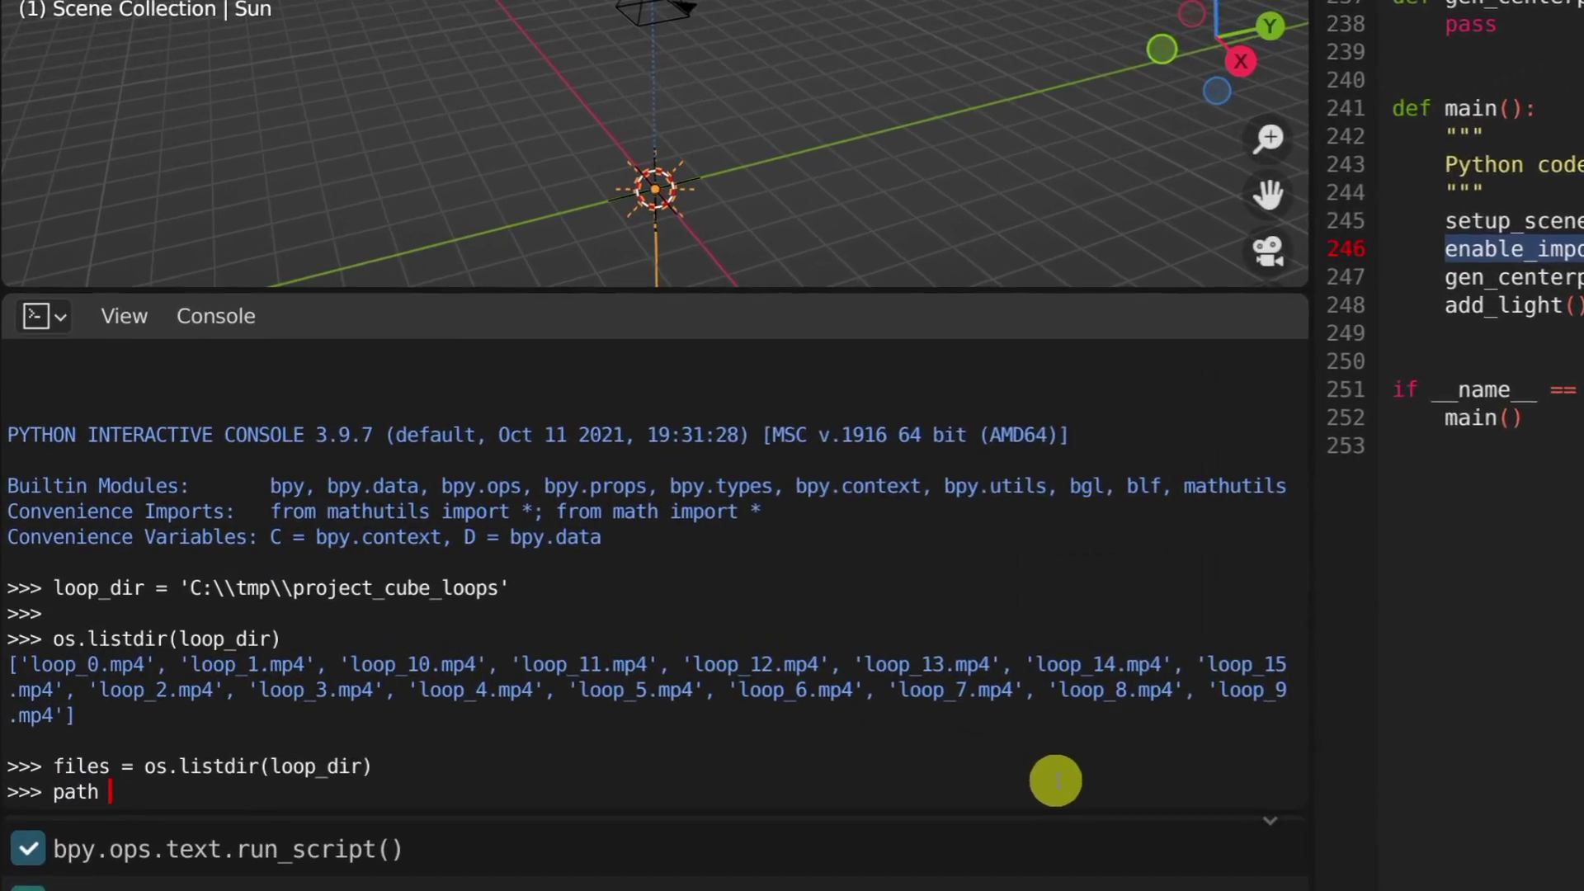
pyautogui.write('for file_name in f')
pyautogui.press('Return')
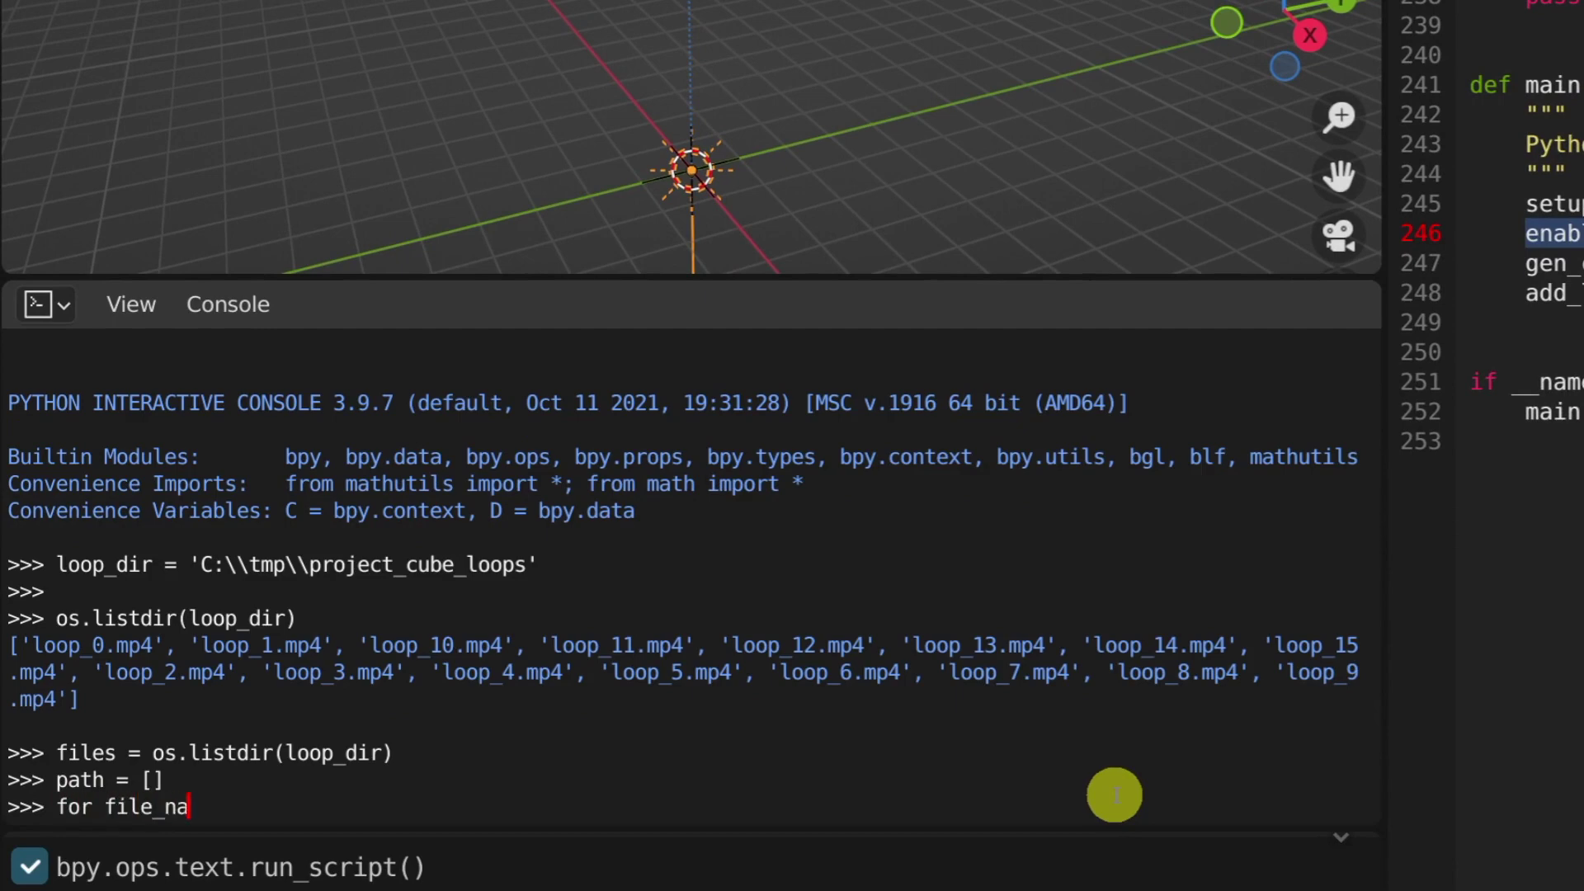
pyautogui.write('iles:')
pyautogui.press('Return')
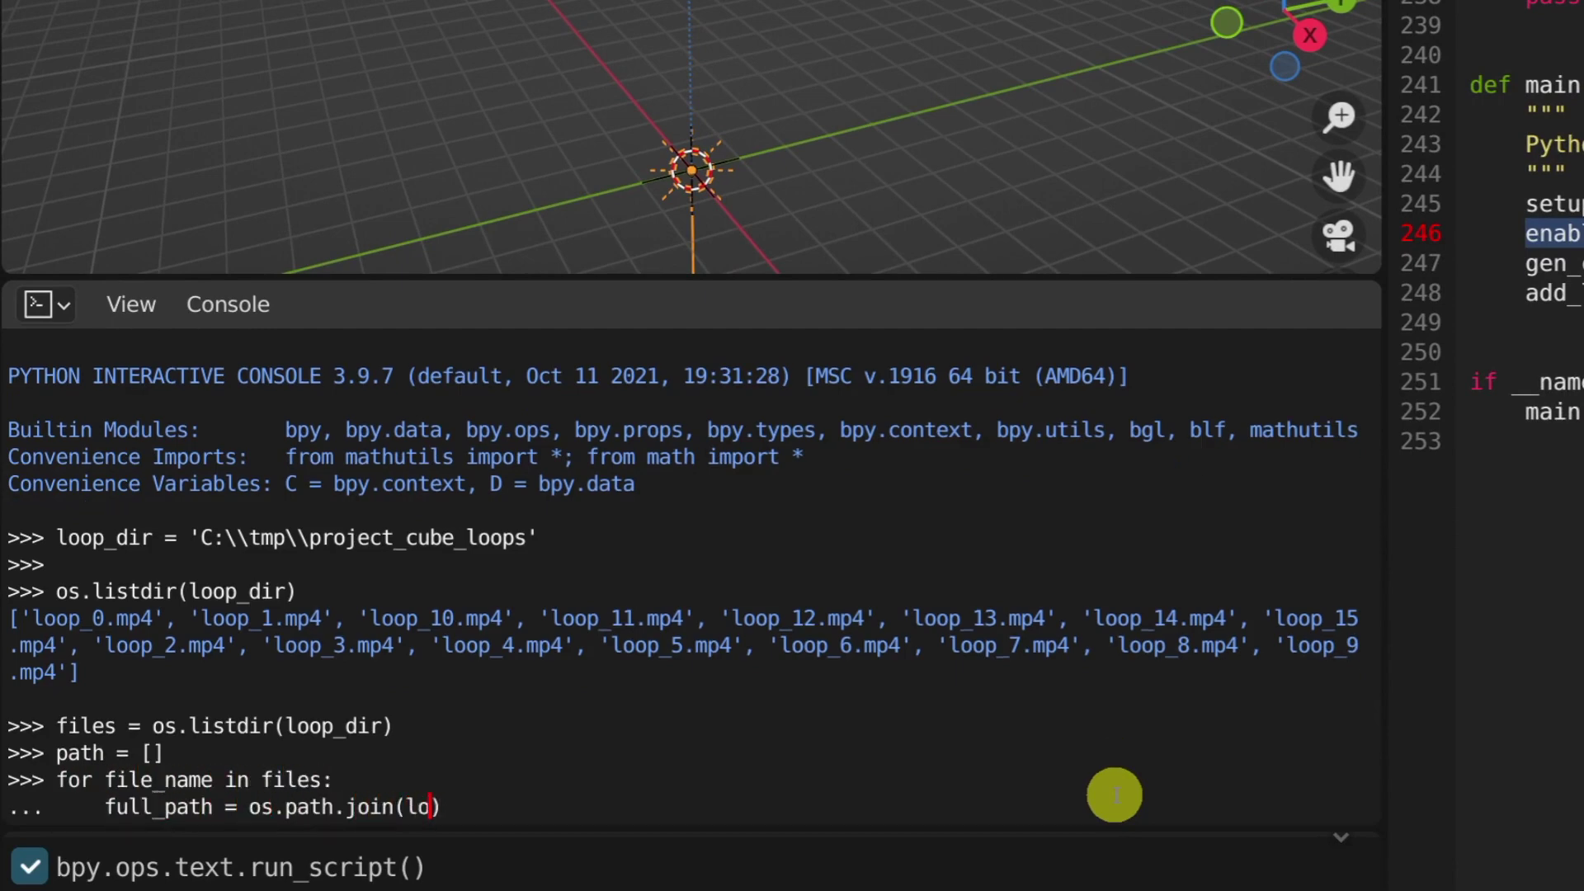
pyautogui.write('op_dir, file_')
pyautogui.press('Return')
pyautogui.write('path.append(full_')
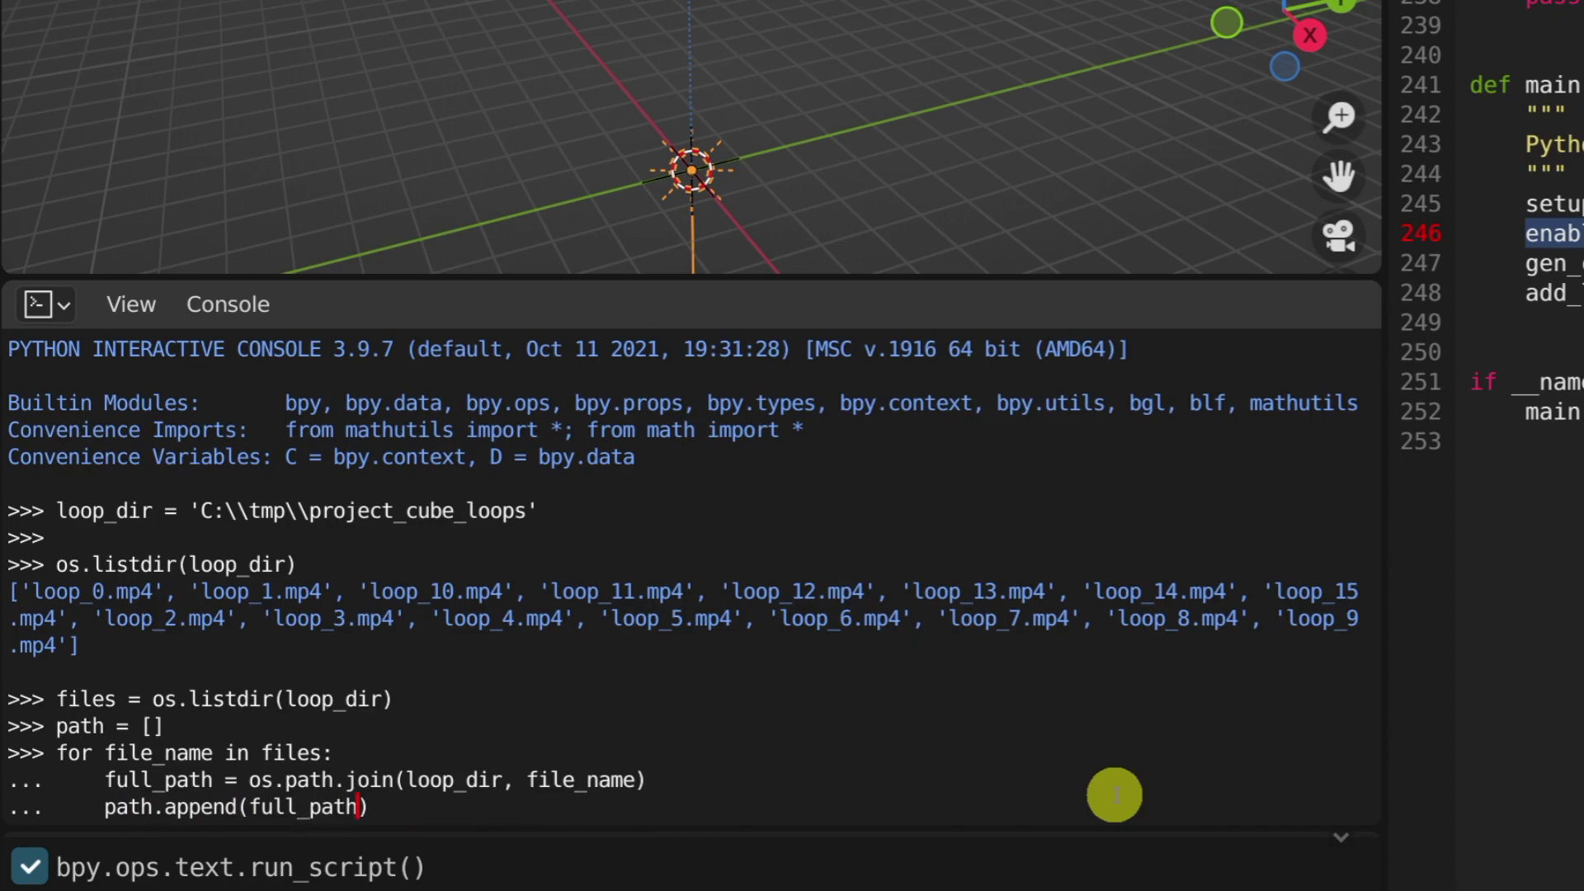
pyautogui.write('path')
pyautogui.press('Return')
pyautogui.press('Return')
pyautogui.press('Return')
pyautogui.write('path')
pyautogui.press('Return')
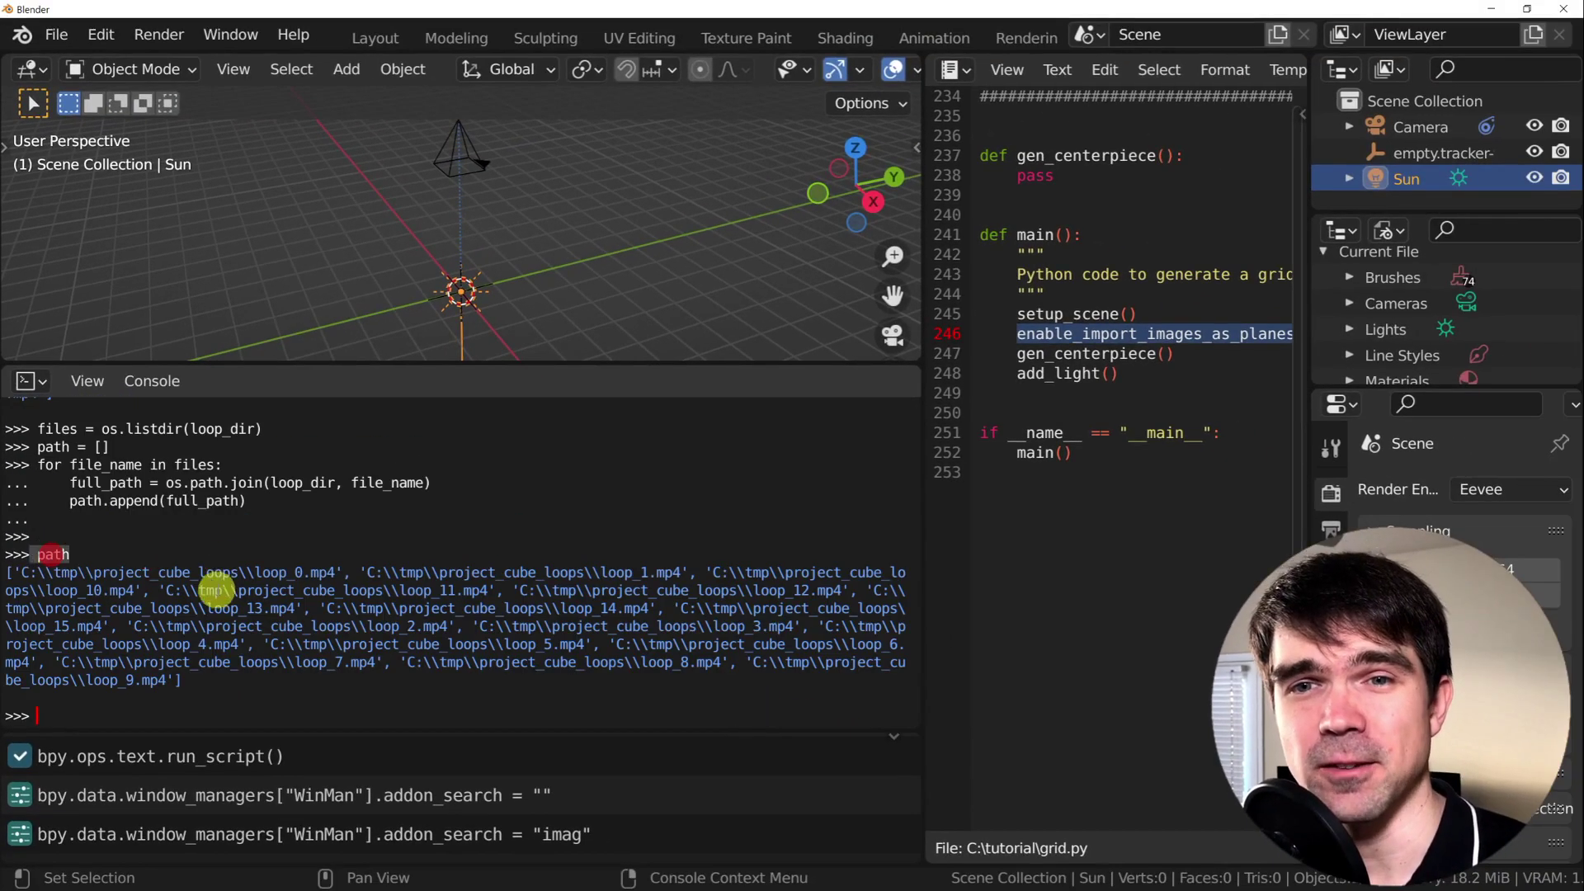
# Select the printed list of 16 full mp4 paths, highlighting individual entries first
pyautogui.moveTo(12, 570); pyautogui.dragTo(172, 685)
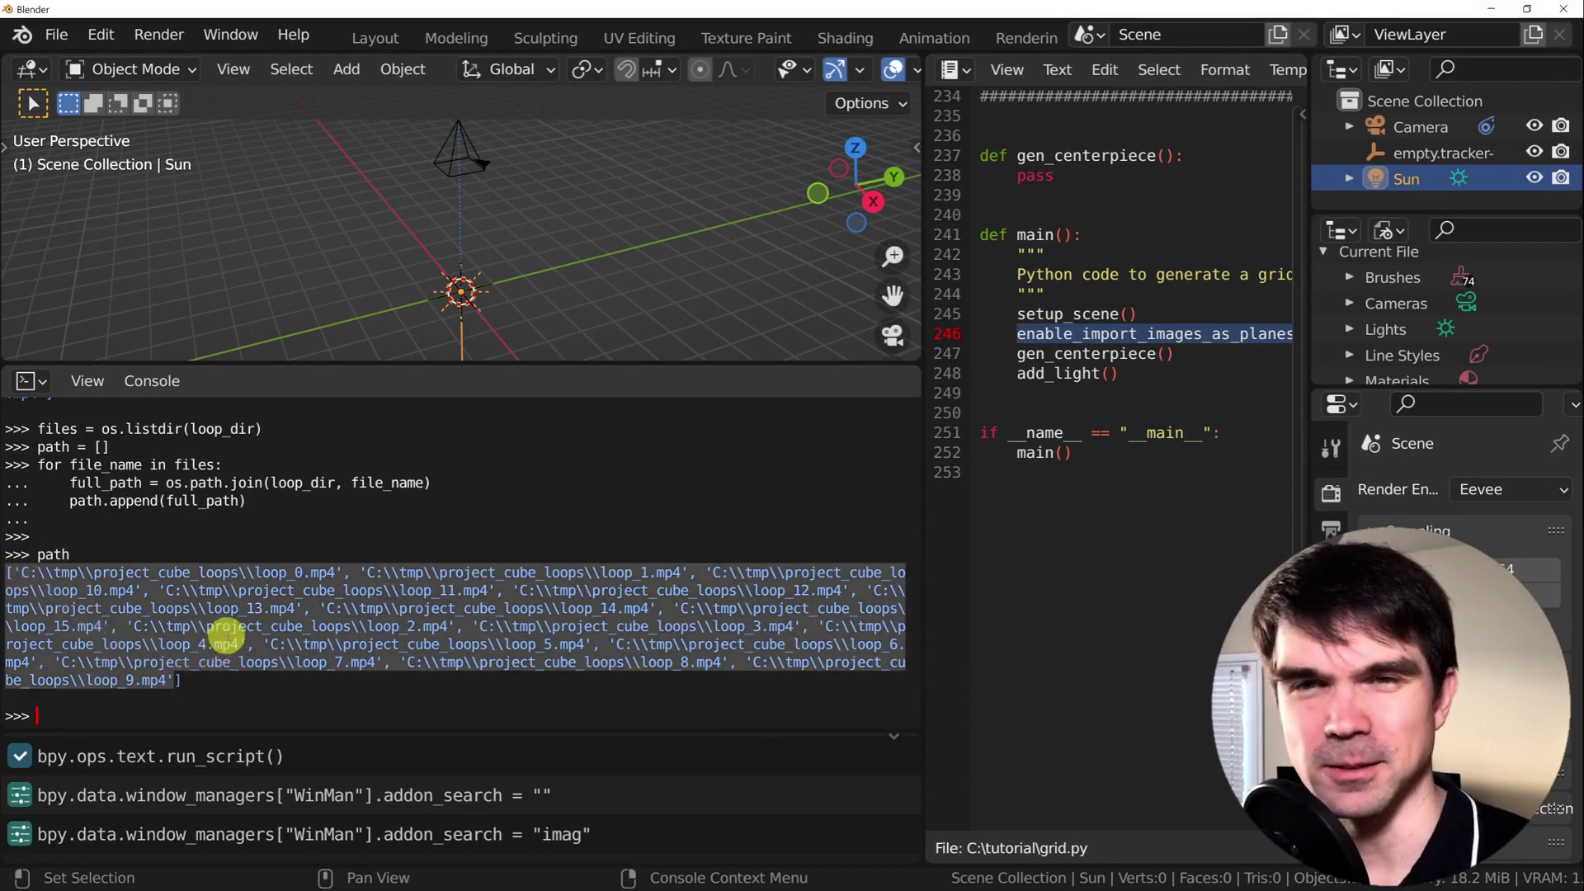
pyautogui.click(159, 566)
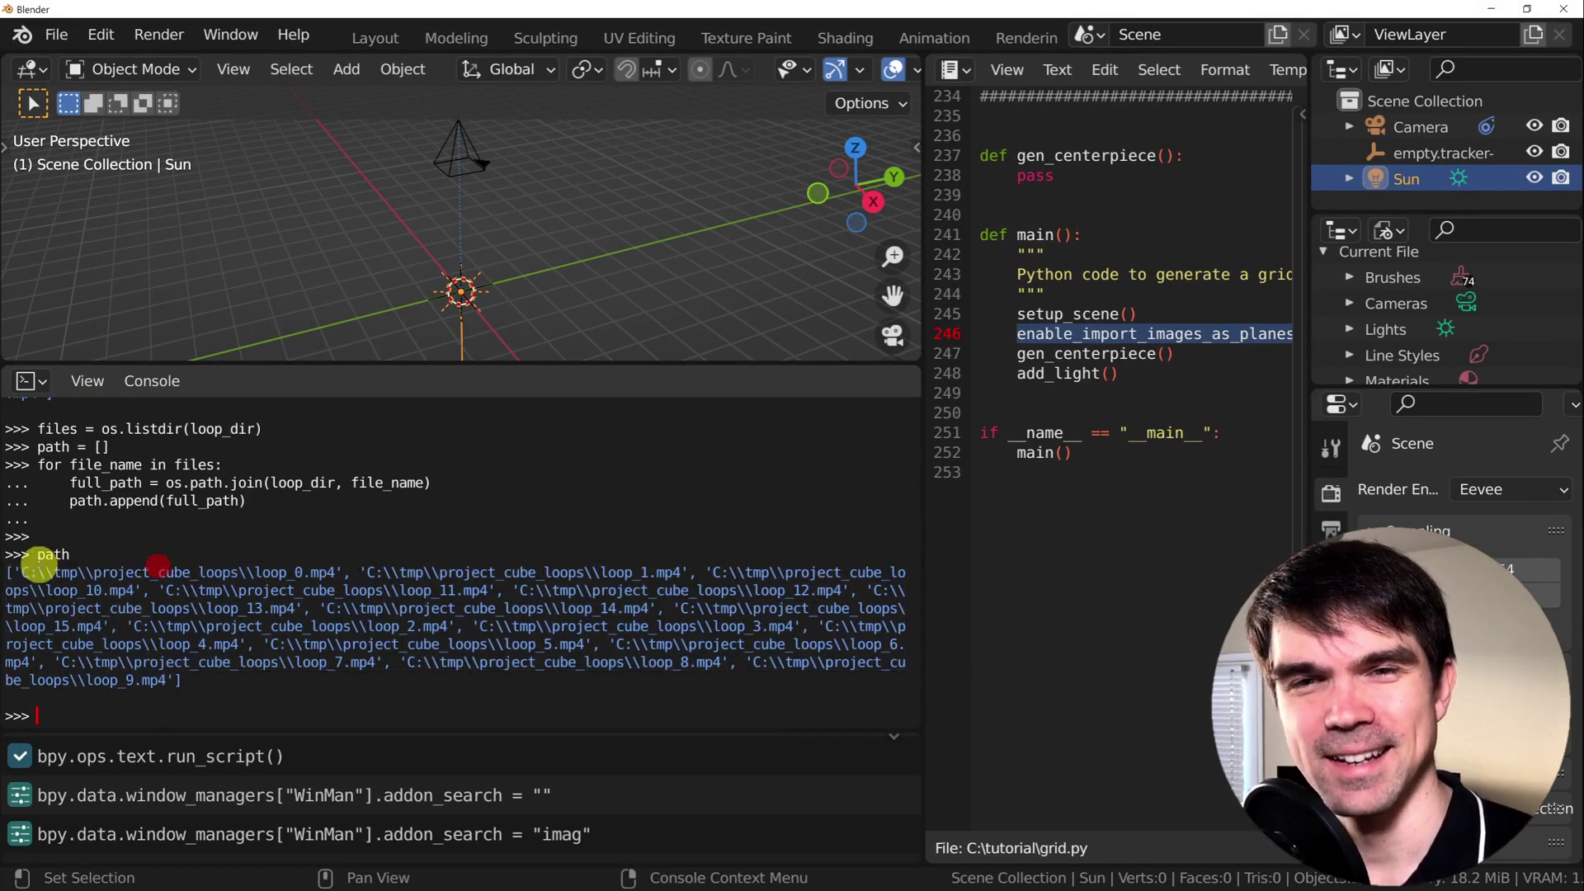
pyautogui.click(13, 571)
pyautogui.moveTo(316, 561); pyautogui.dragTo(348, 576)
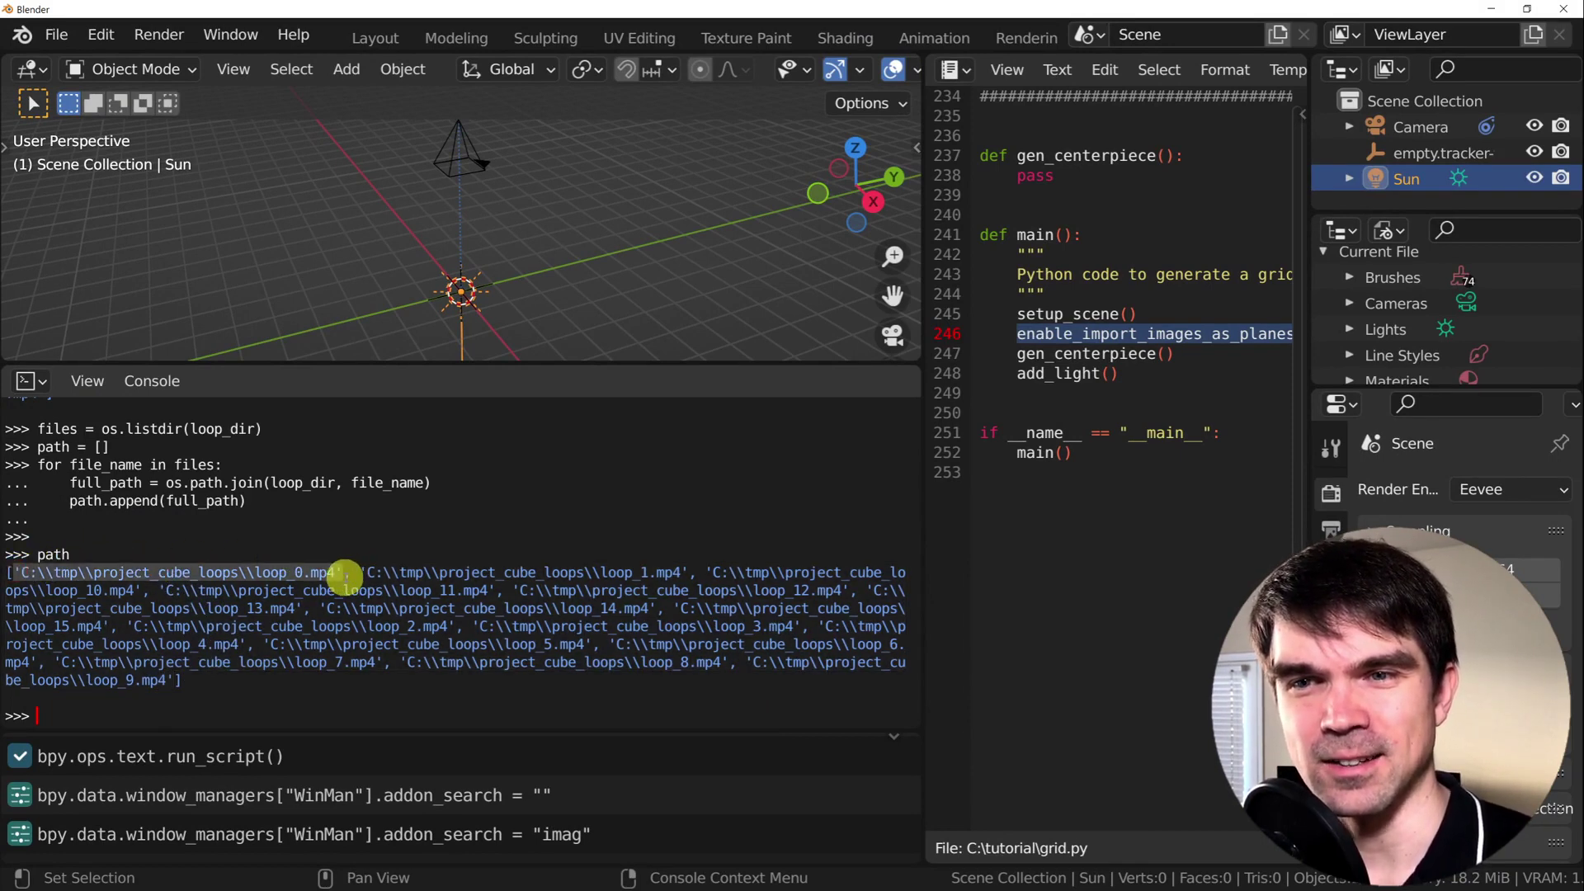
pyautogui.moveTo(700, 573); pyautogui.dragTo(374, 577)
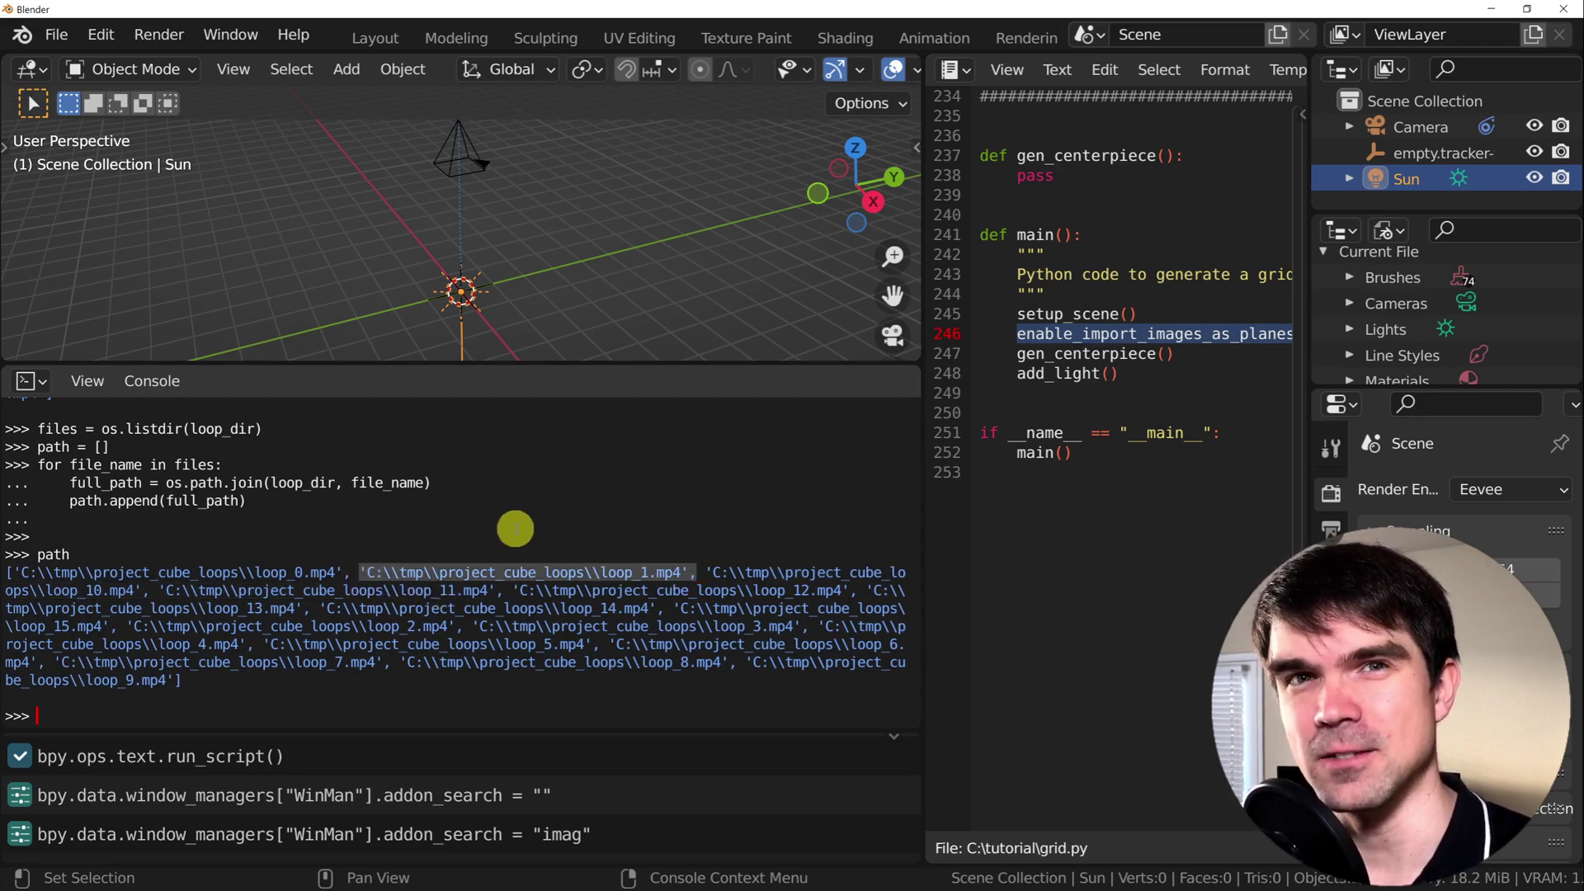
pyautogui.moveTo(210, 680); pyautogui.dragTo(10, 576)
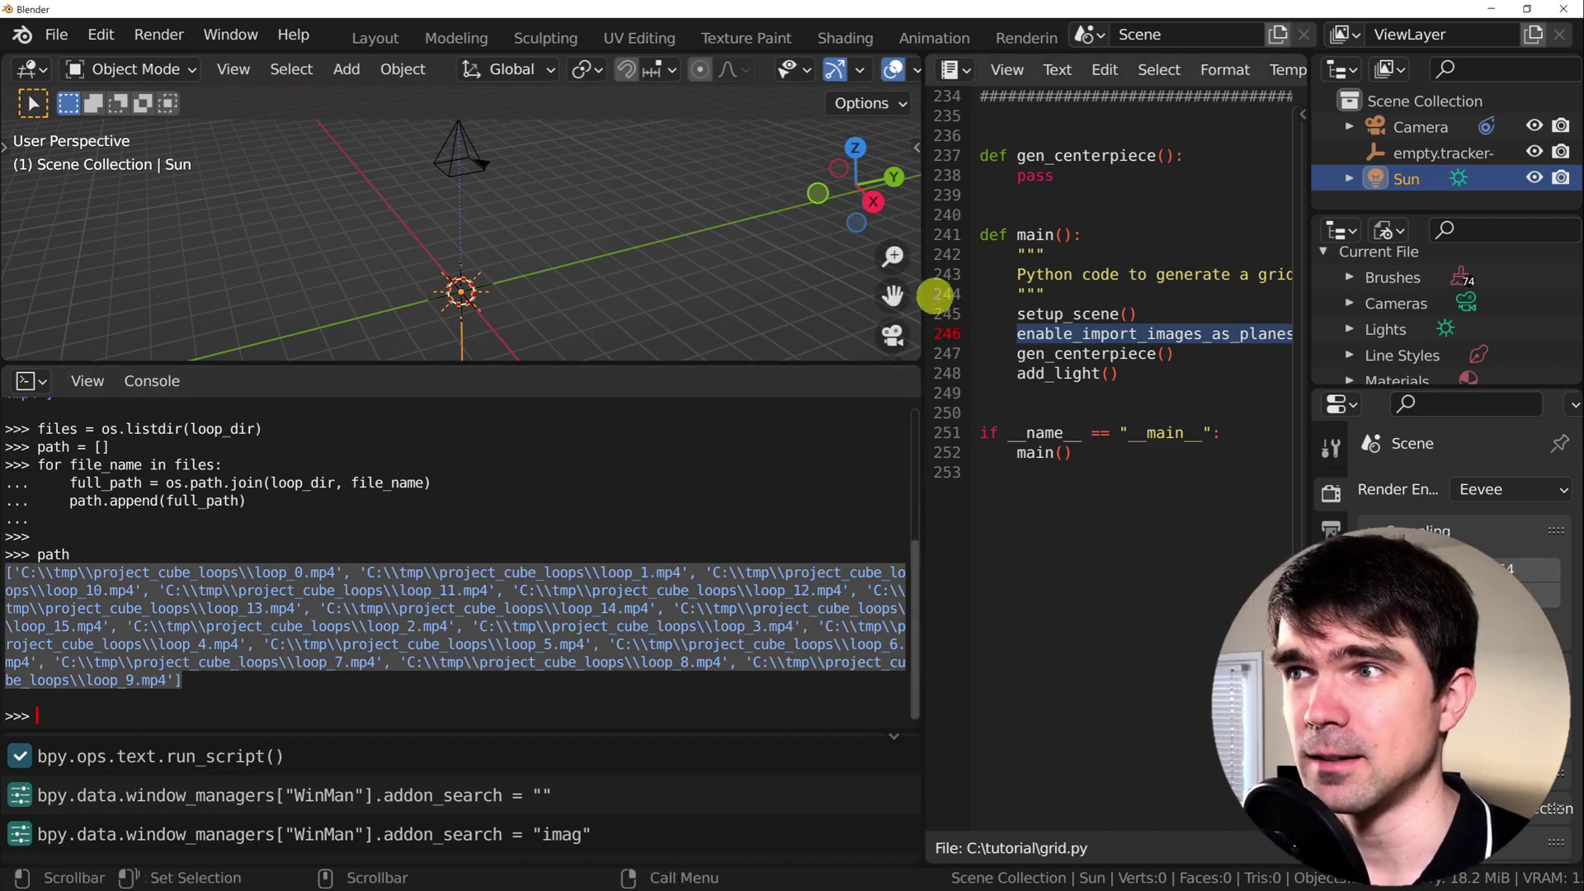
# Widen the Text Editor and add def get_list_of_loops() returning the pasted path list
pyautogui.moveTo(920, 293); pyautogui.dragTo(427, 297)
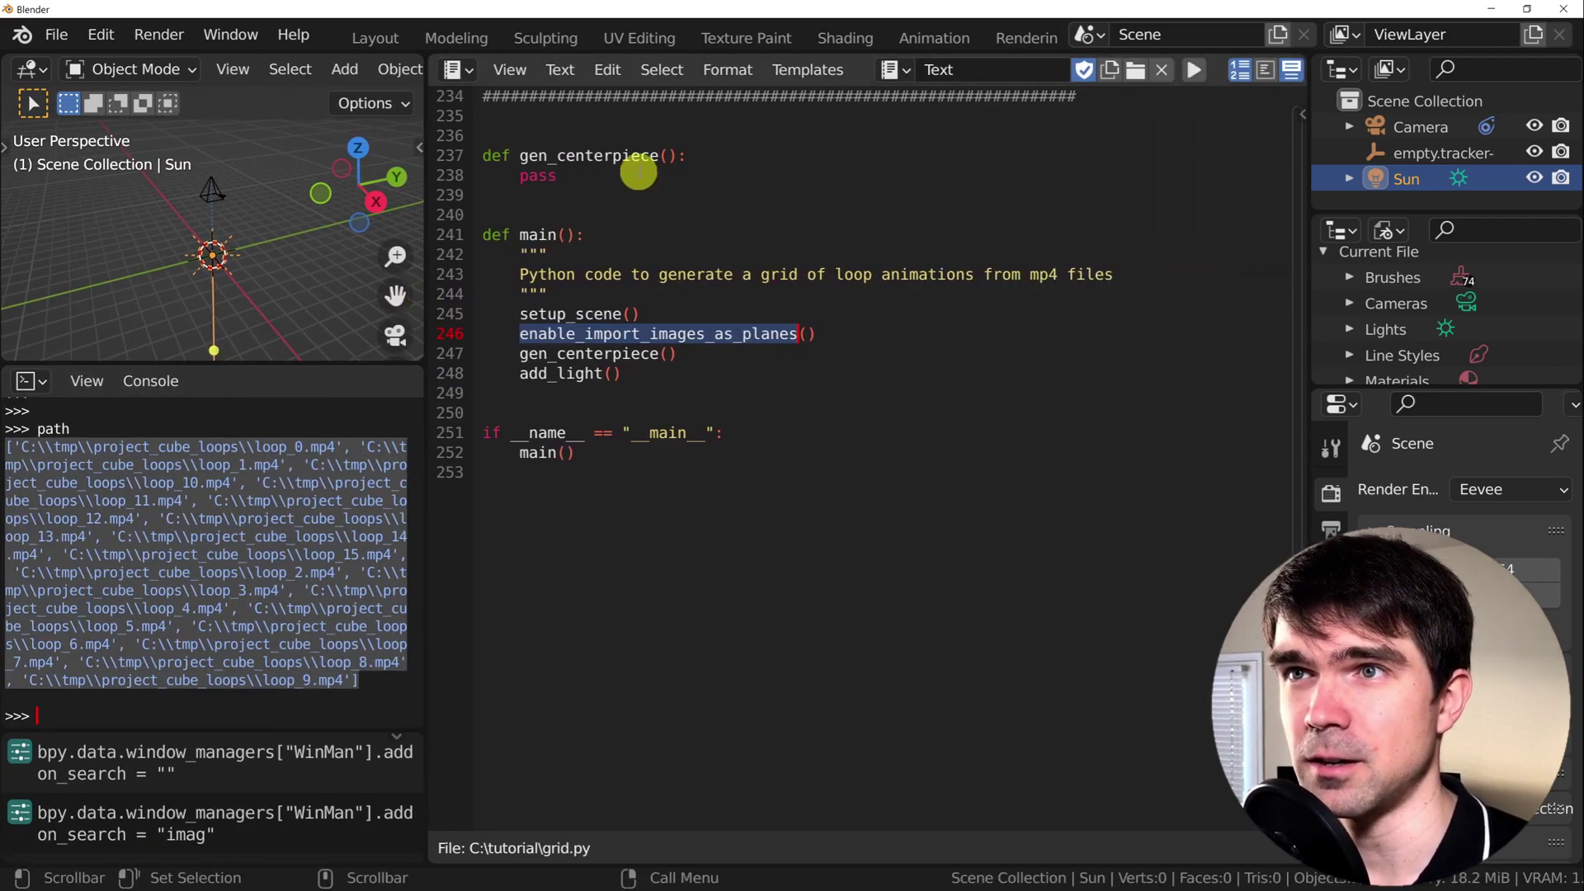
pyautogui.click(661, 113)
pyautogui.press('Return')
pyautogui.press('Return')
pyautogui.press('Up')
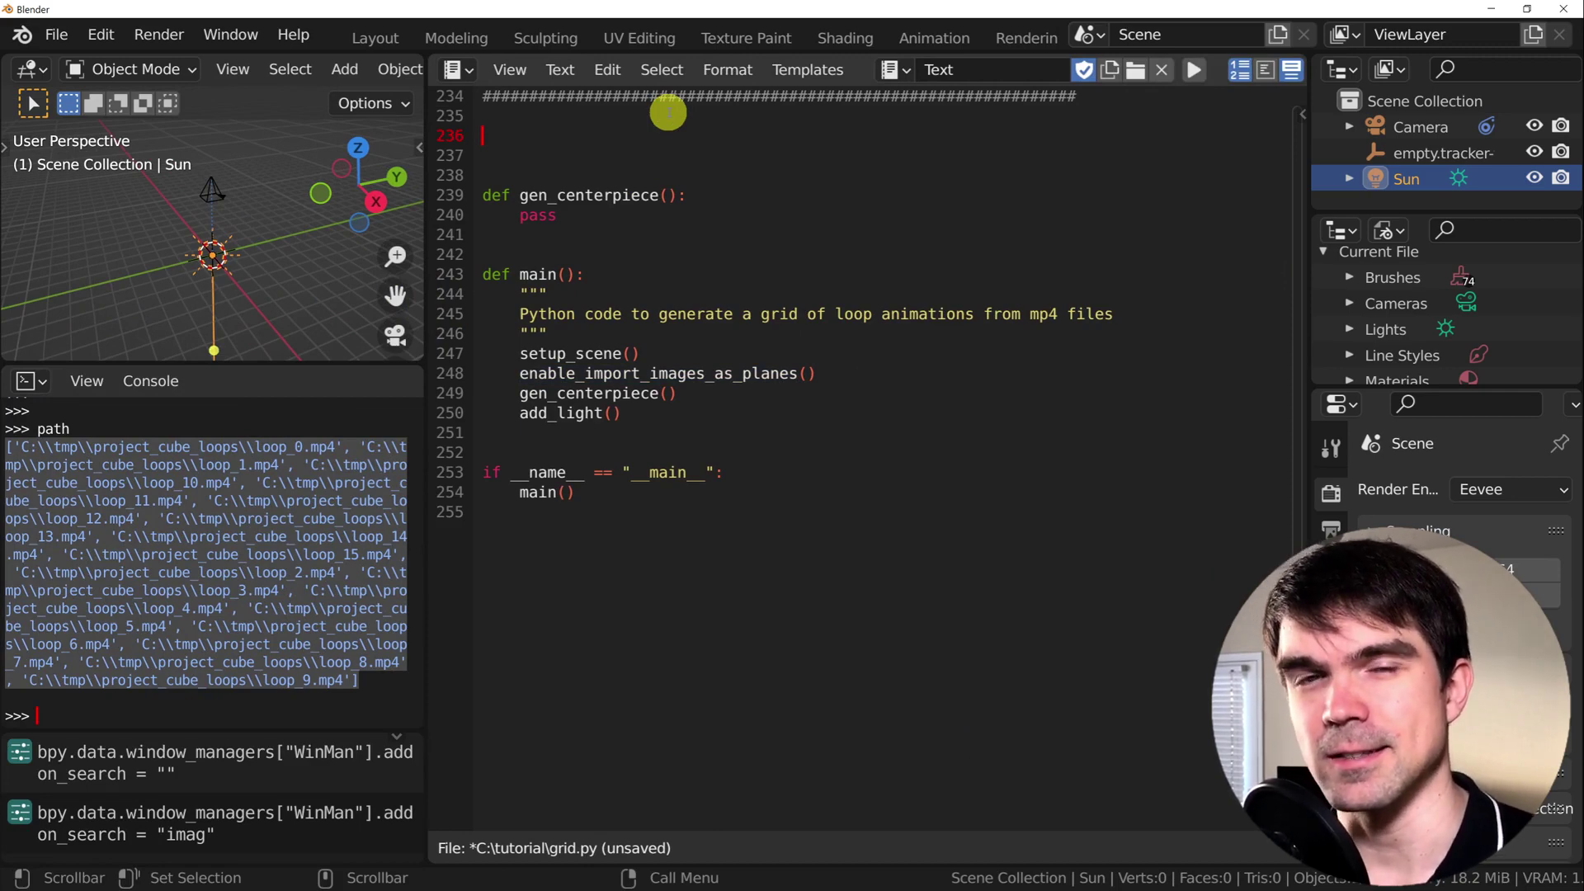
pyautogui.write('def get_list_of_loops():')
pyautogui.press('Return')
pyautogui.write('ret')
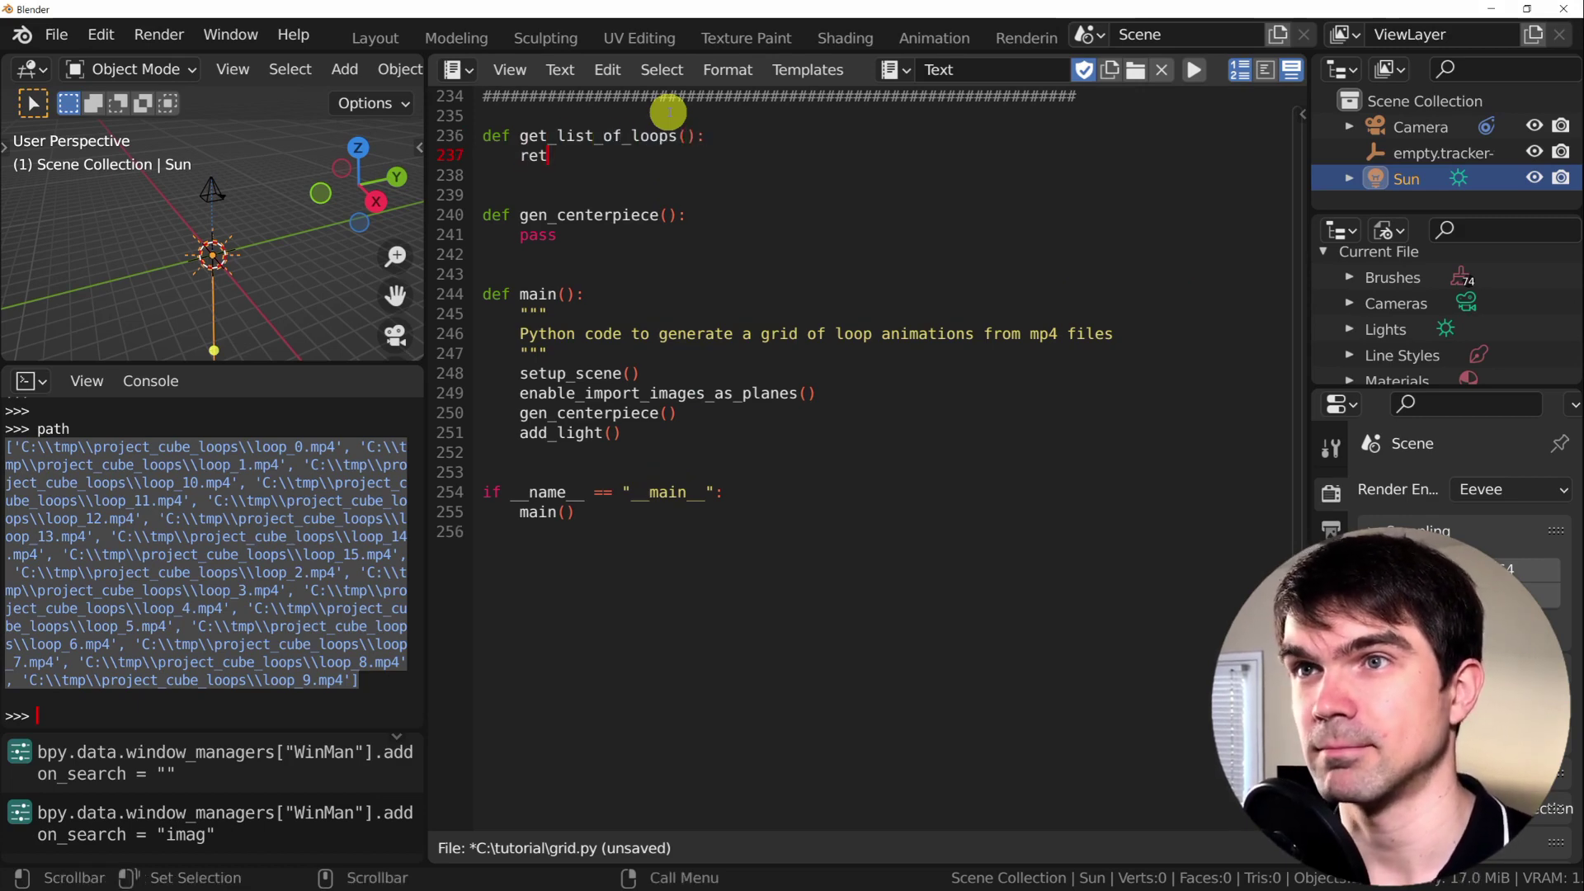
pyautogui.write('urn')
pyautogui.write("['C:\\\\tmp\\\\project_cube_loops\\\\loop_0.mp4', 'C:\\\\tmp\\\\project_cube_loops\\\\loop_1.mp4', 'C:\\\\tmp\\\\project_cube_loops\\\\loop_10.mp4', 'C:\\\\tmp\\\\project_cube_loops\\\\loop_11.mp4', 'C:\\\\tmp\\\\project_cube_loops\\\\loop_12.mp4', 'C:\\\\tmp\\\\project_cube_loops\\\\loop_13.mp4', 'C:\\\\tmp\\\\project_cube_loops\\\\loop_14.mp4', 'C:\\\\tmp\\\\project_cube_loops\\\\loop_15.mp4', 'C:\\\\tmp\\\\project_cube_loops\\\\loop_2.mp4', 'C:\\\\tmp\\\\project_cube_loops\\\\loop_3.mp4', 'C:\\\\tmp\\\\project_cube_loops\\\\loop_4.mp4', 'C:\\\\tmp\\\\project_cube_loops\\\\loop_5.mp4', 'C:\\\\tmp\\\\project_cube_loops\\\\loop_6.mp4', 'C:\\\\tmp\\\\project_cube_loops\\\\loop_7.mp4', 'C:\\\\tmp\\\\project_cube_loops\\\\loop_8.mp4', 'C:\\\\tmp\\\\project_cube_loops\\\\loop_9.mp4']")
# Review the return statement and function name, then select pass in gen_centerpiece
pyautogui.press('Home')
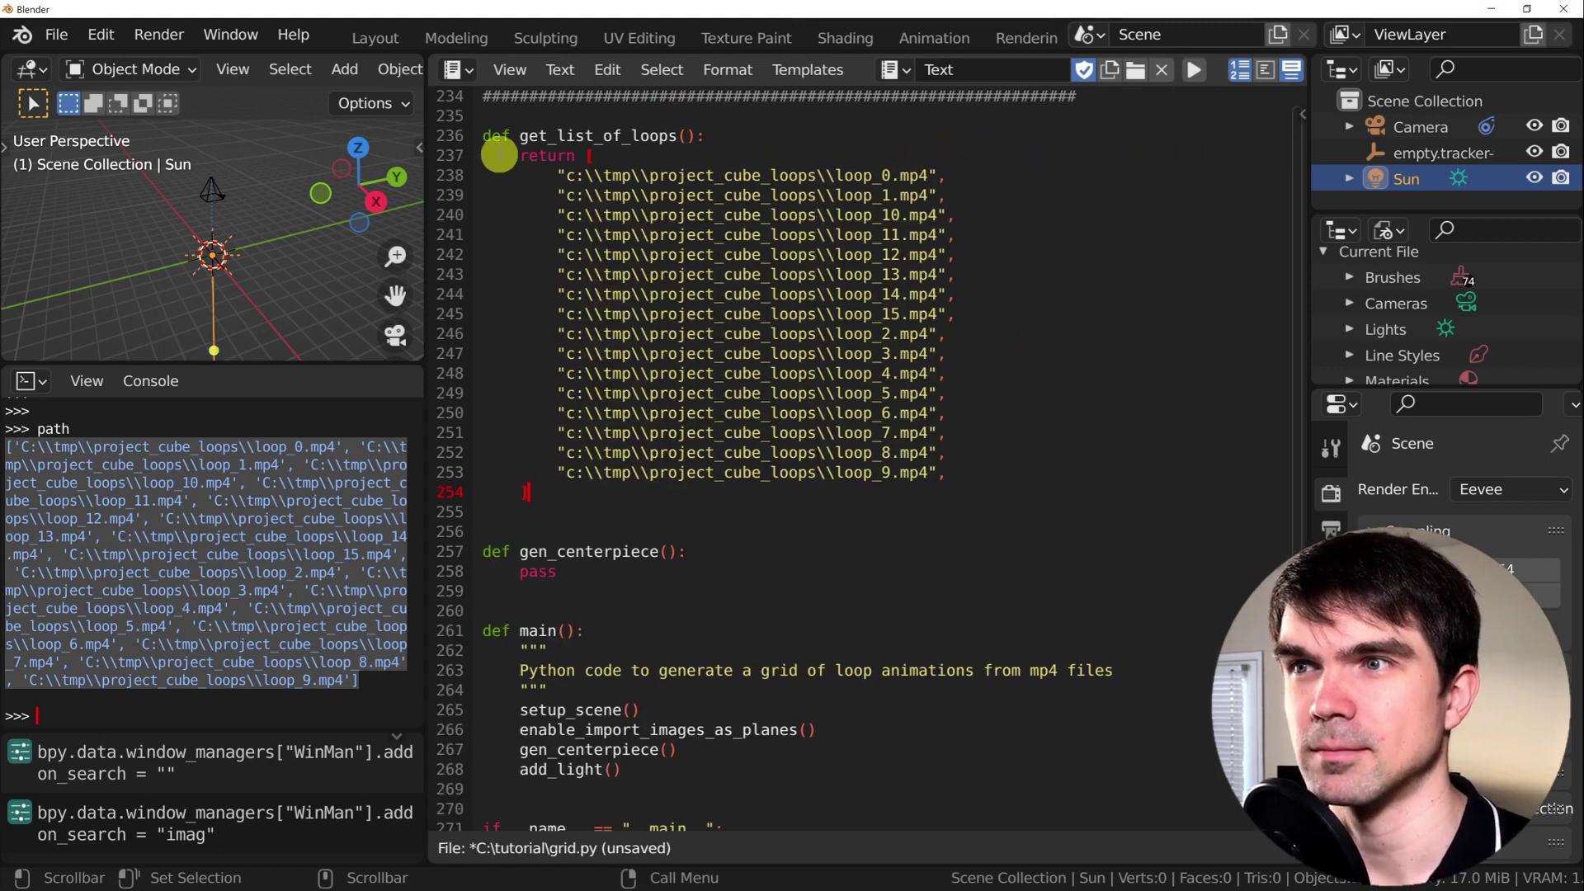
pyautogui.click(697, 176)
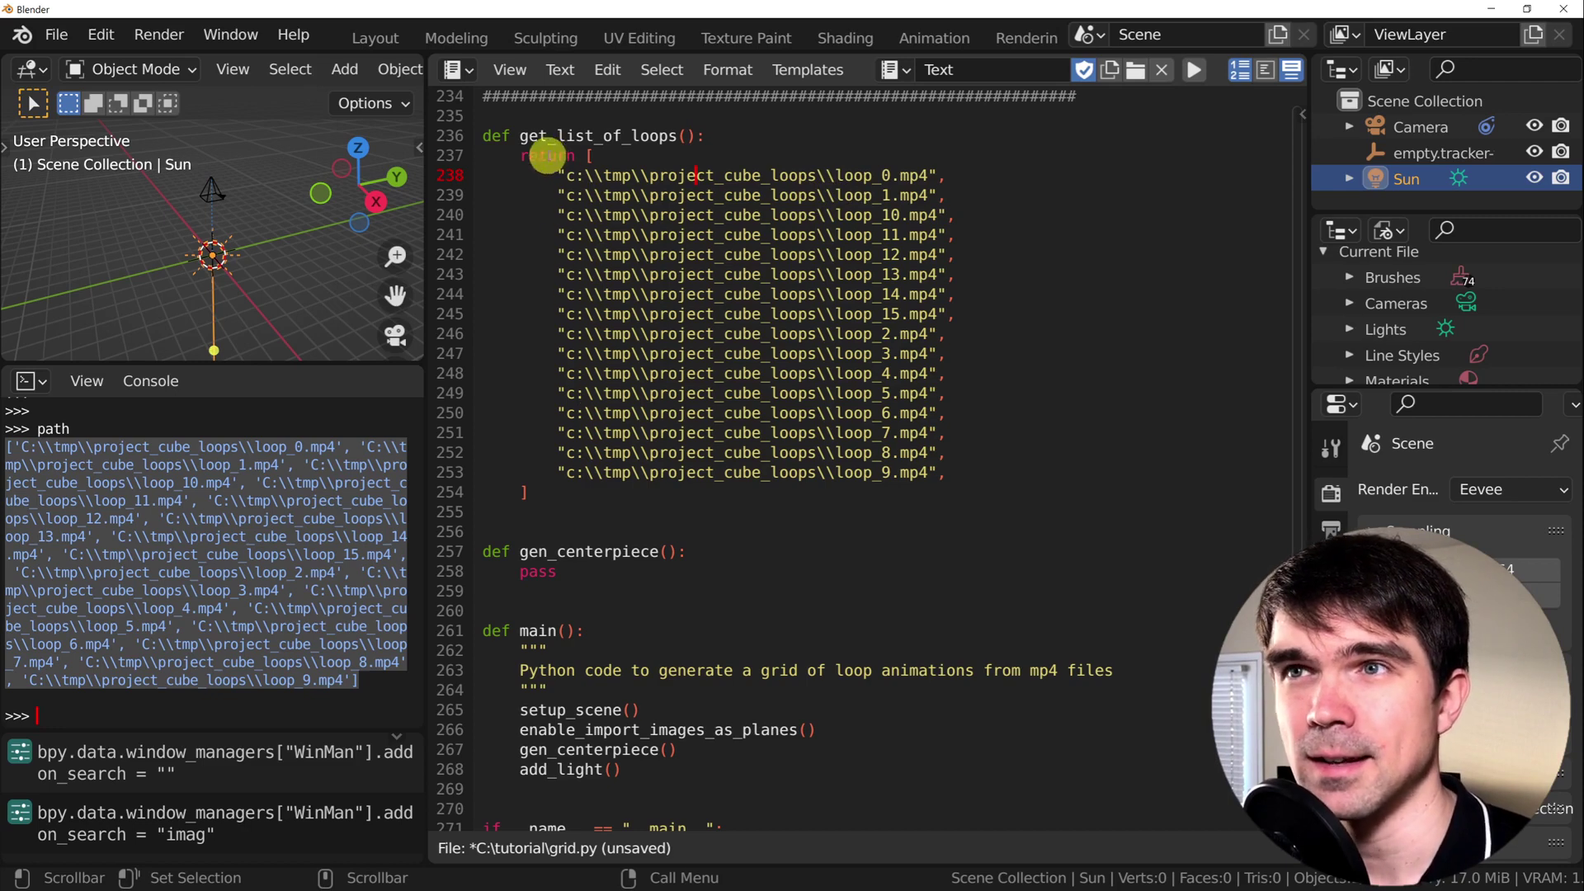
pyautogui.doubleClick(550, 156)
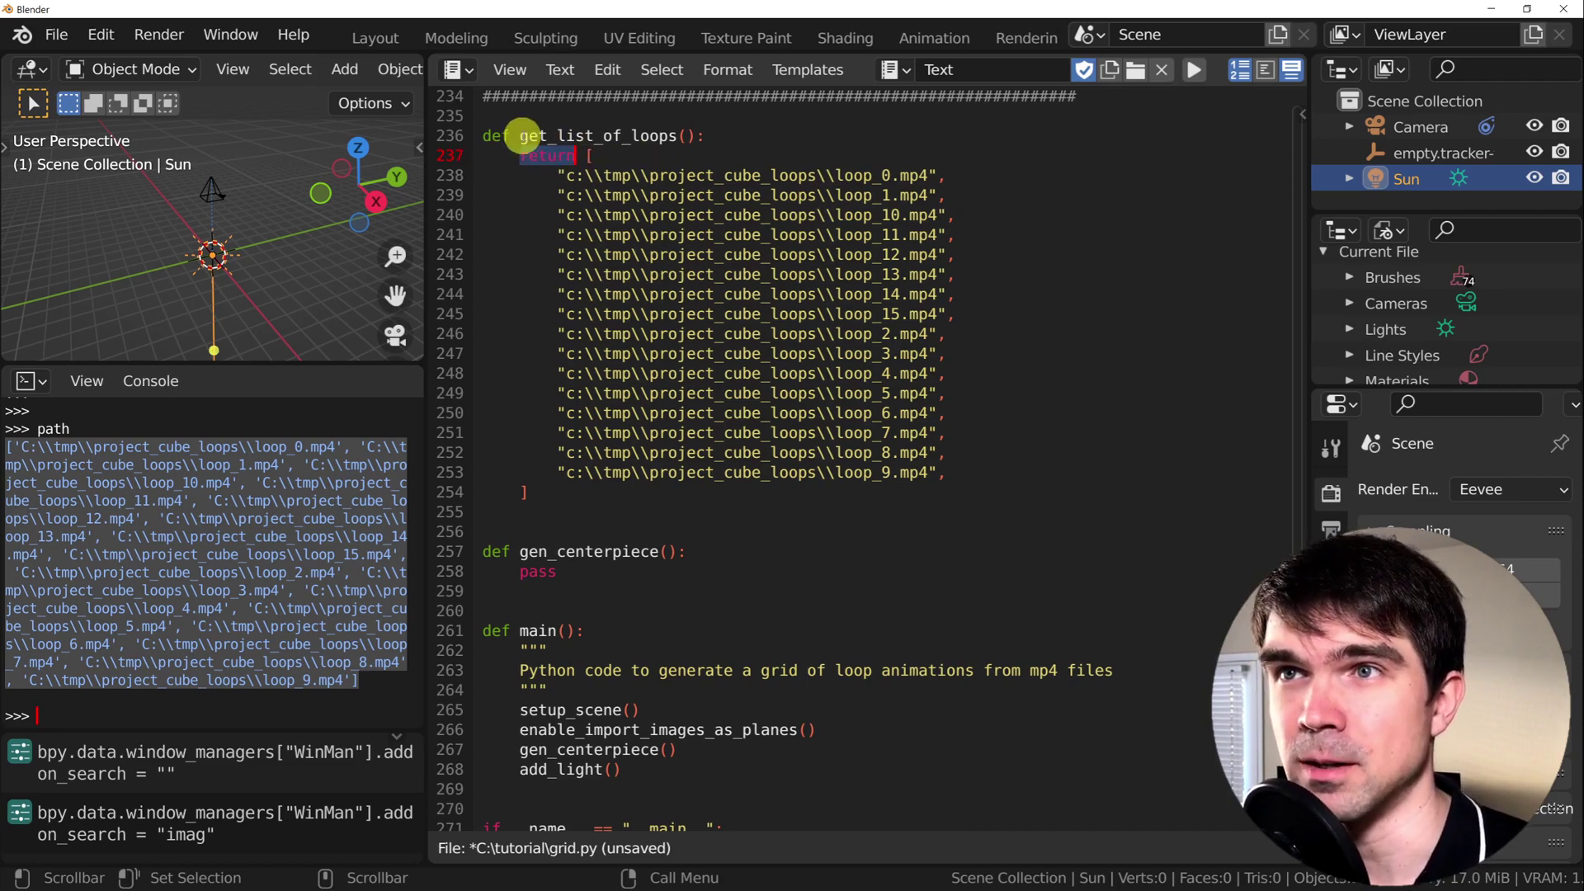
pyautogui.moveTo(520, 137); pyautogui.dragTo(701, 137)
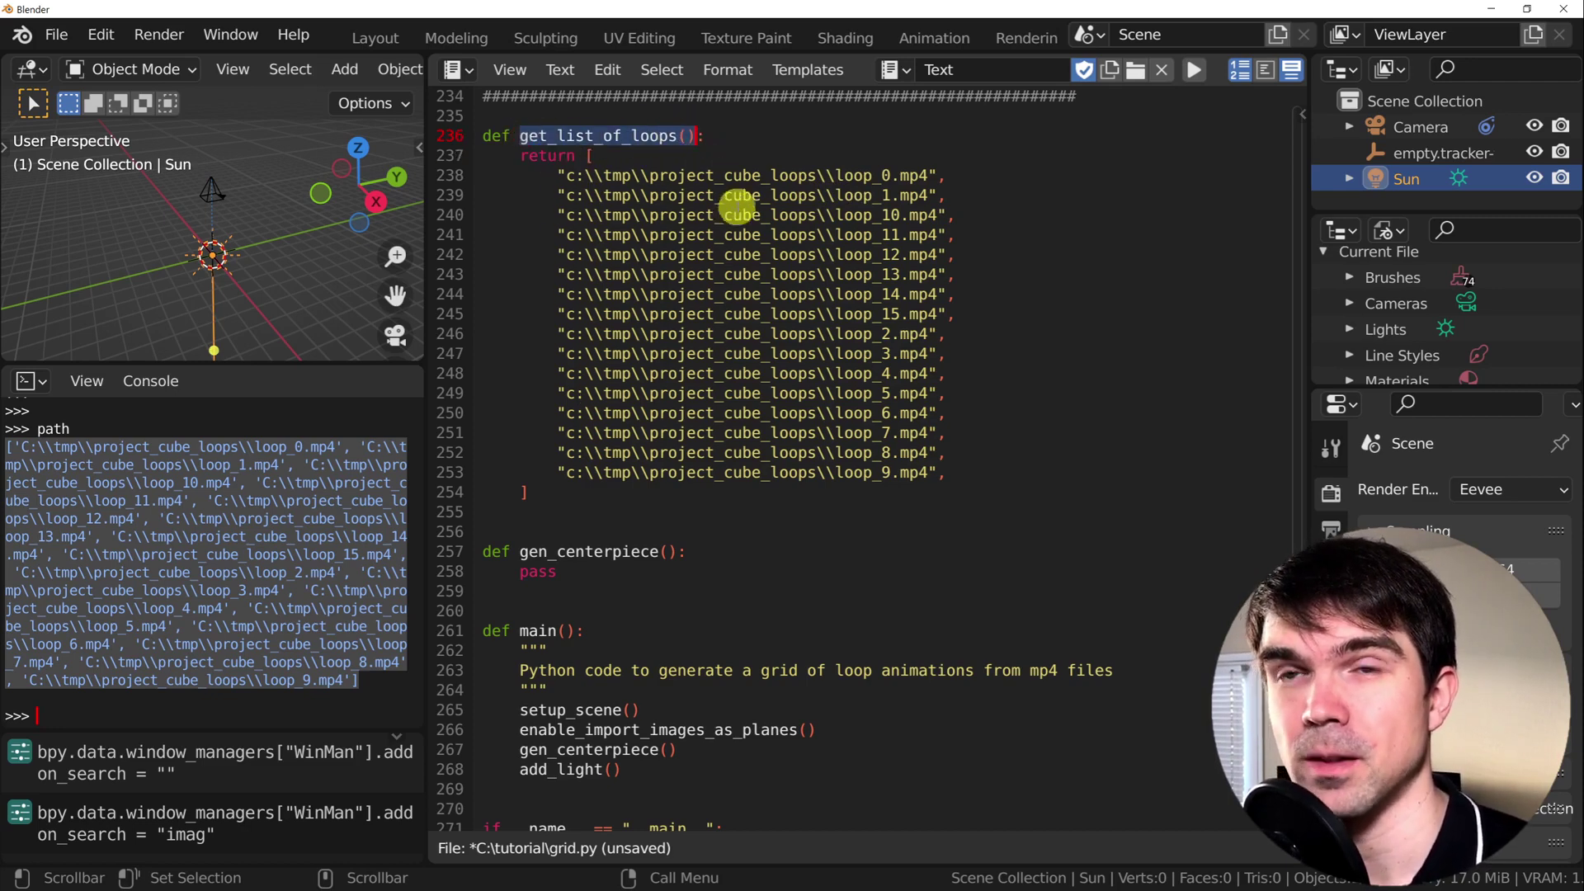
pyautogui.doubleClick(528, 570)
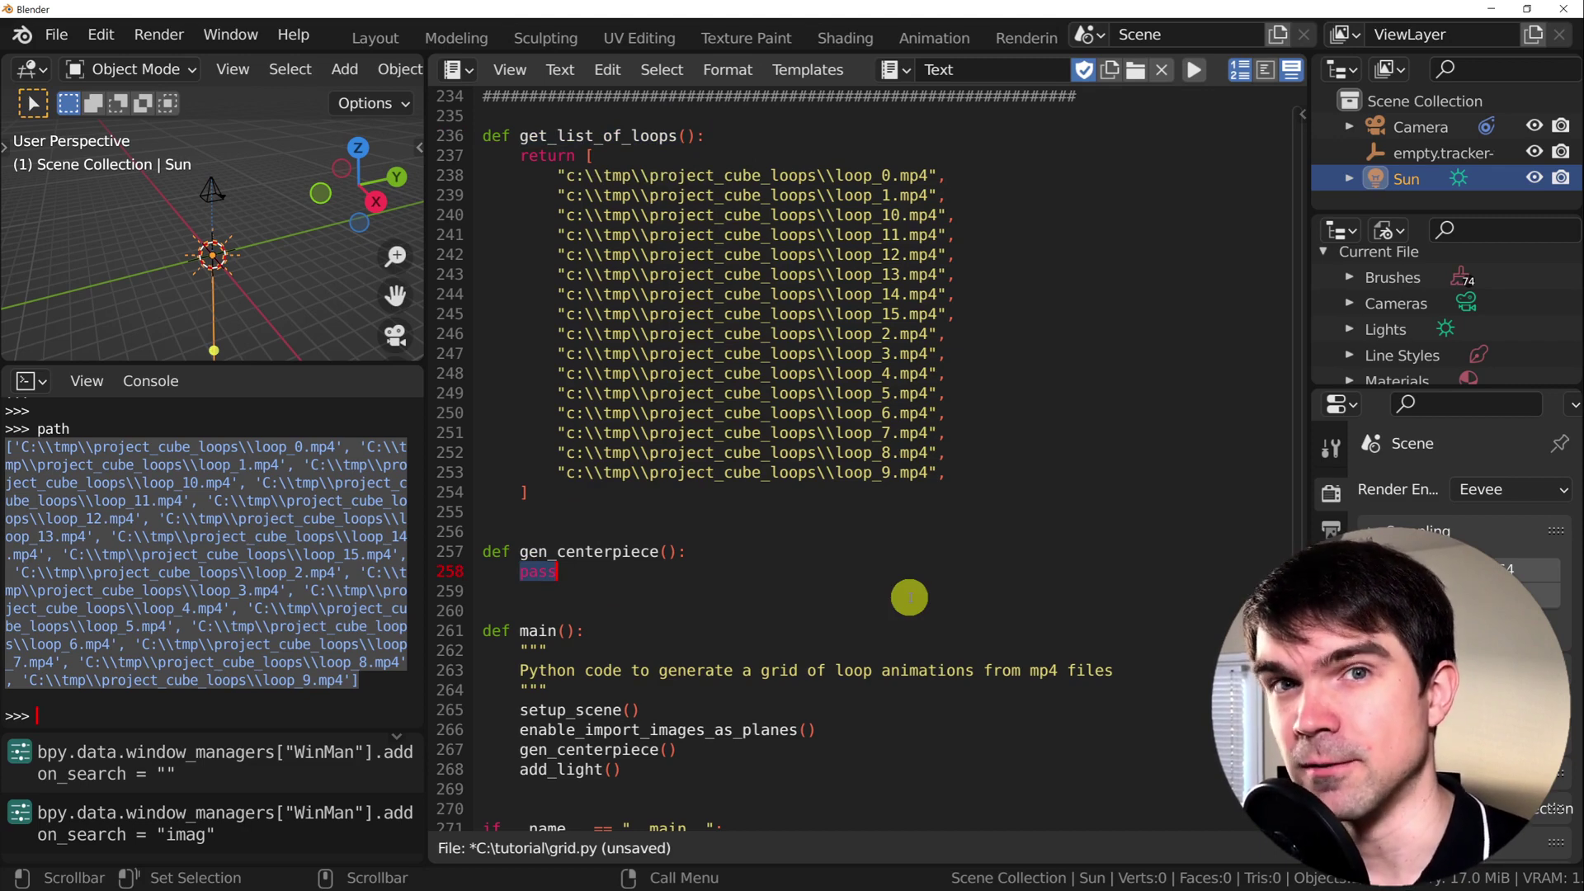
pyautogui.write('list_of_vi')
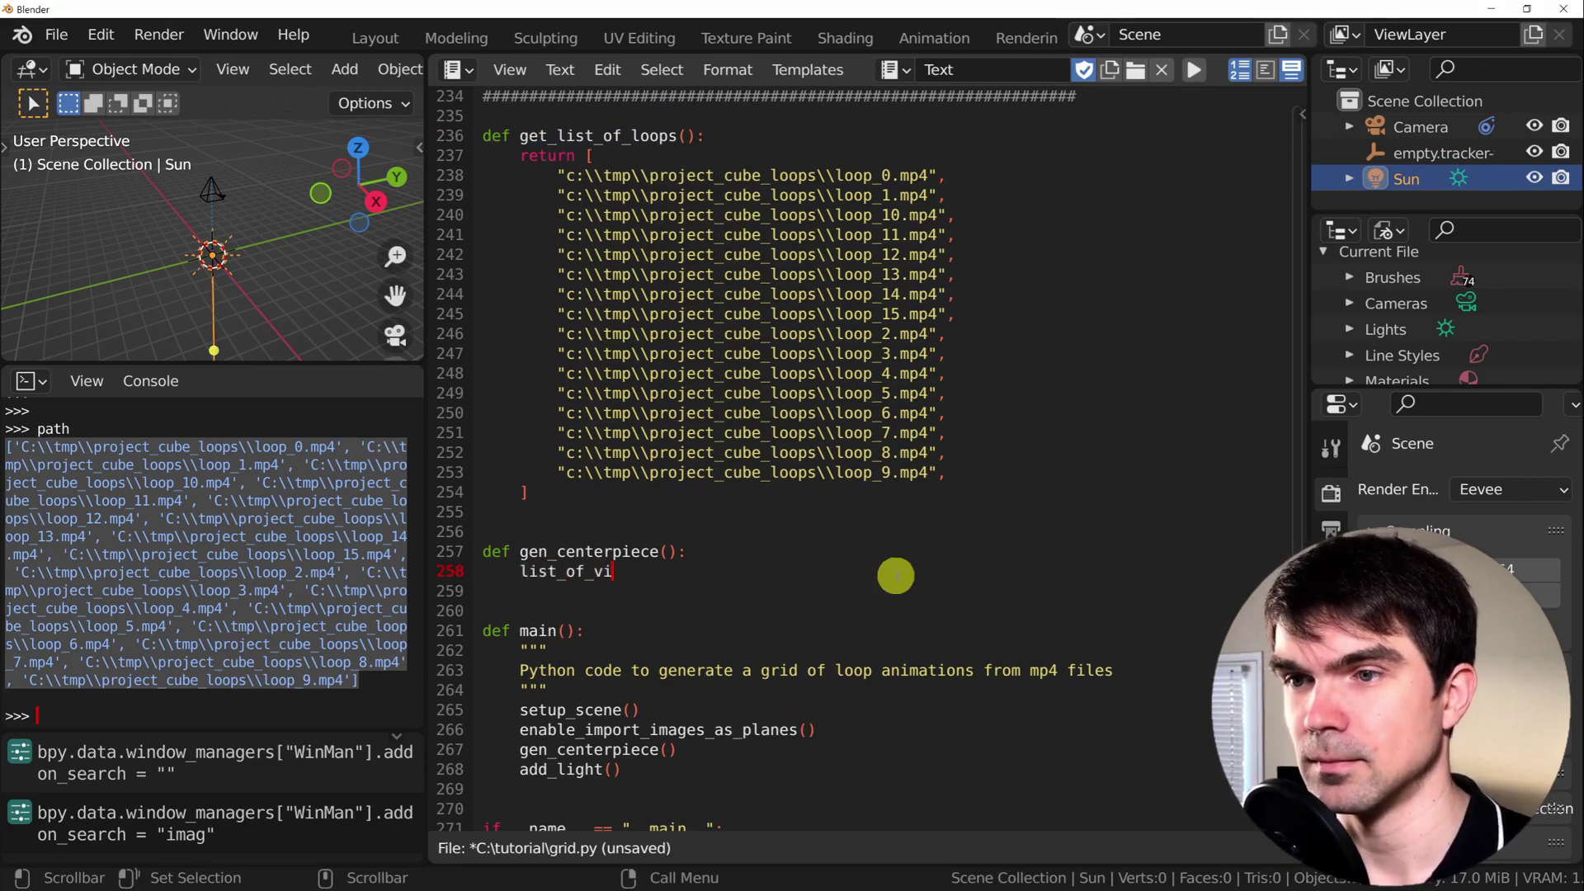
pyautogui.write('deo_paths = get_list_of_loops(')
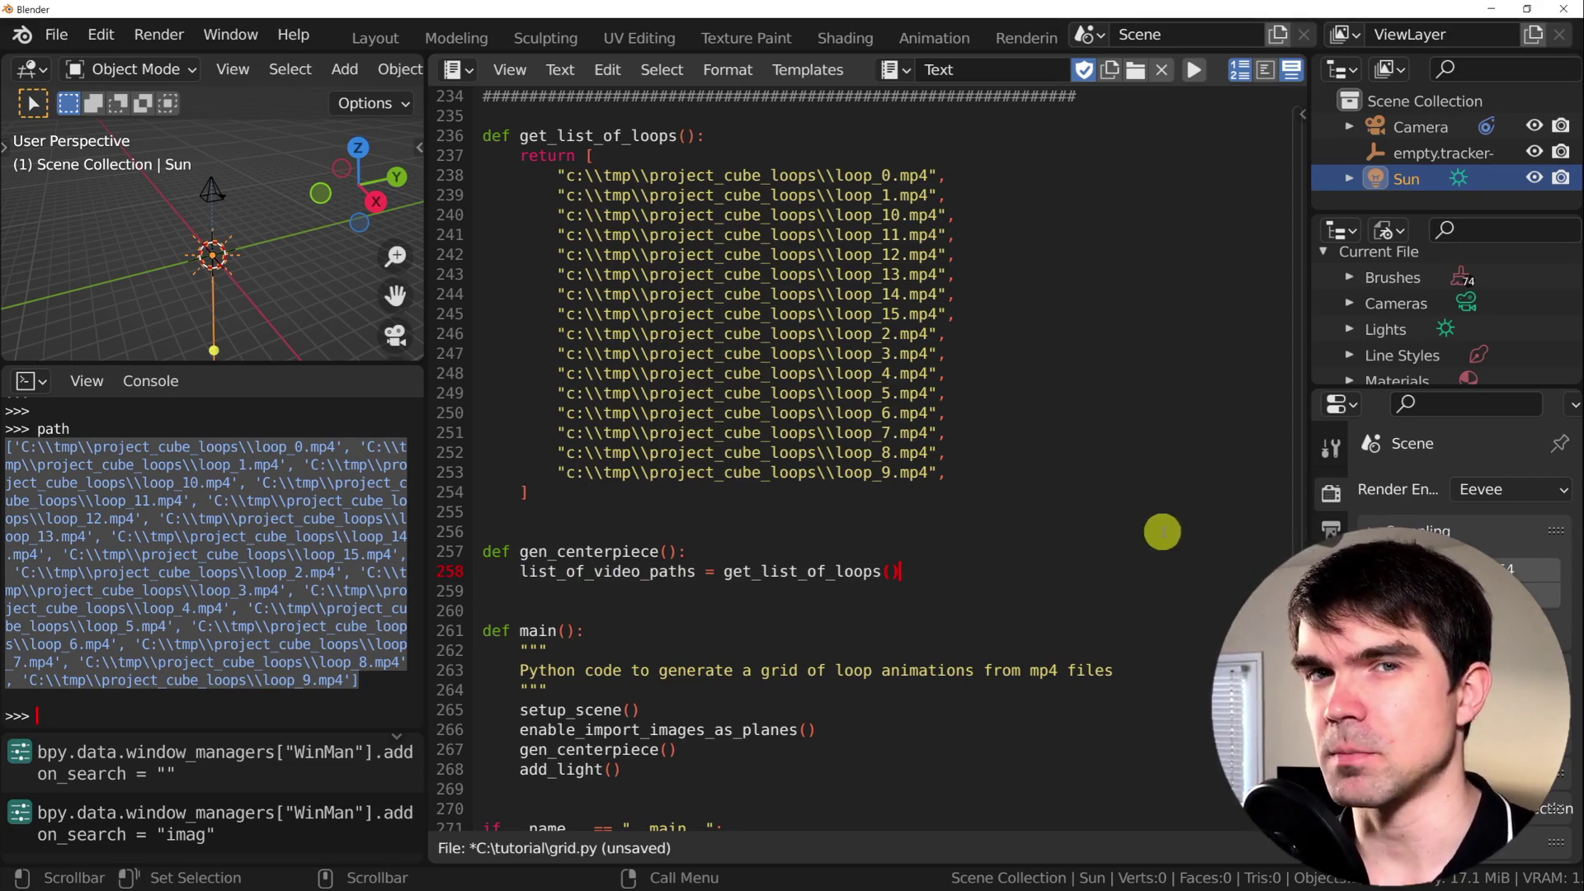
# Replace pass with list_of_video_paths = get_list_of_loops() and a for loop importing each mp4_path as a plane
pyautogui.press('Return')
pyautogui.press('Return')
pyautogui.write('f')
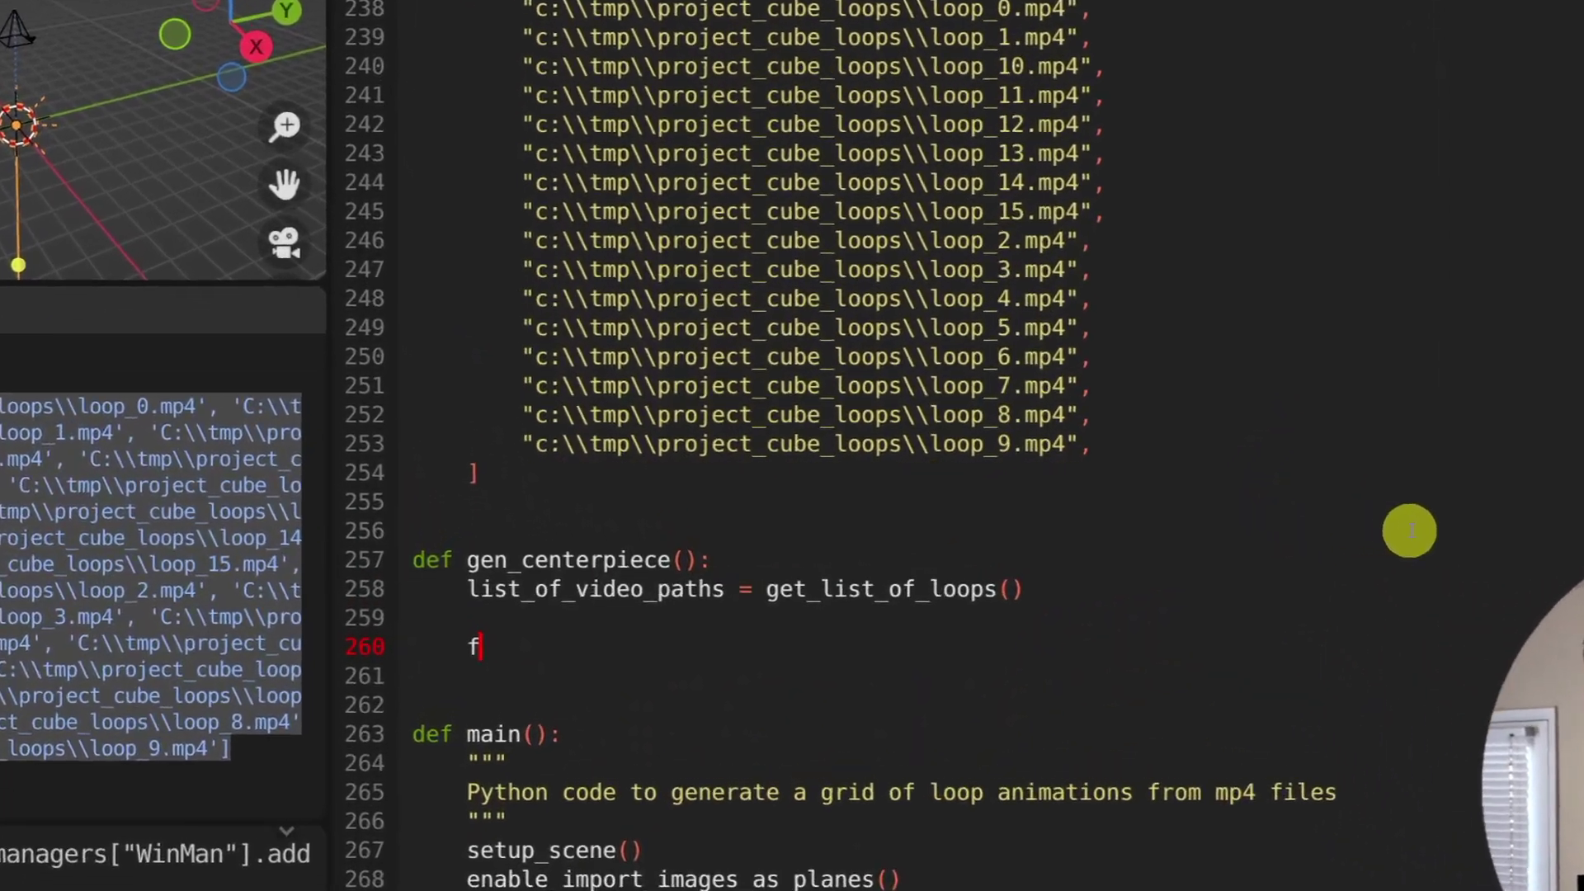
pyautogui.write('or mp4_path in list_of_video_paths:')
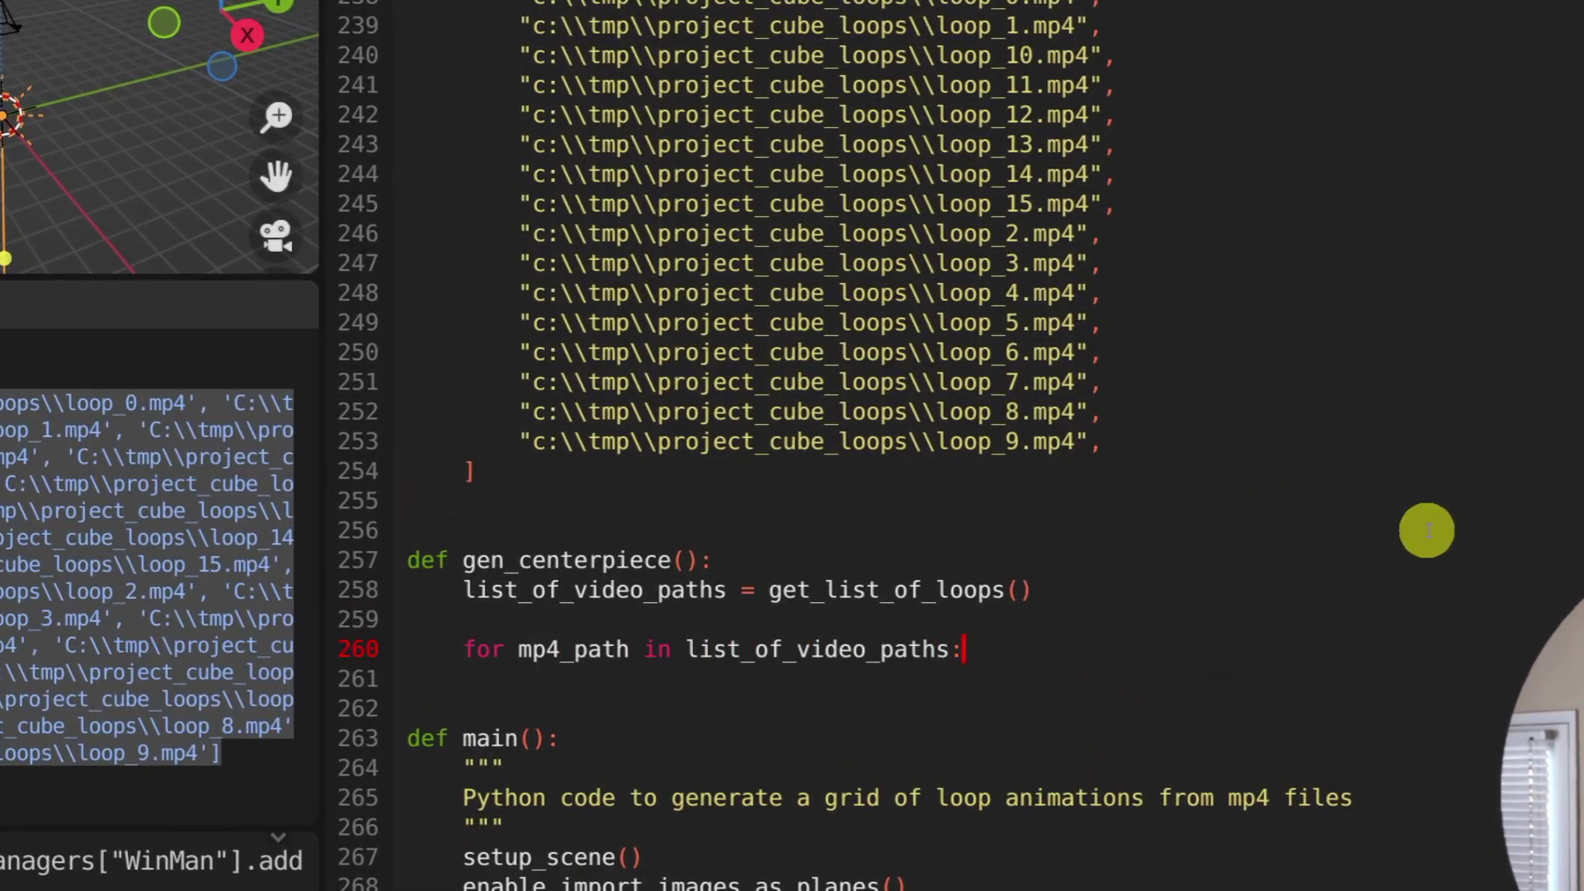
pyautogui.press('Return')
pyautogui.write('bpy.ops.import_image.to_plane(files=')
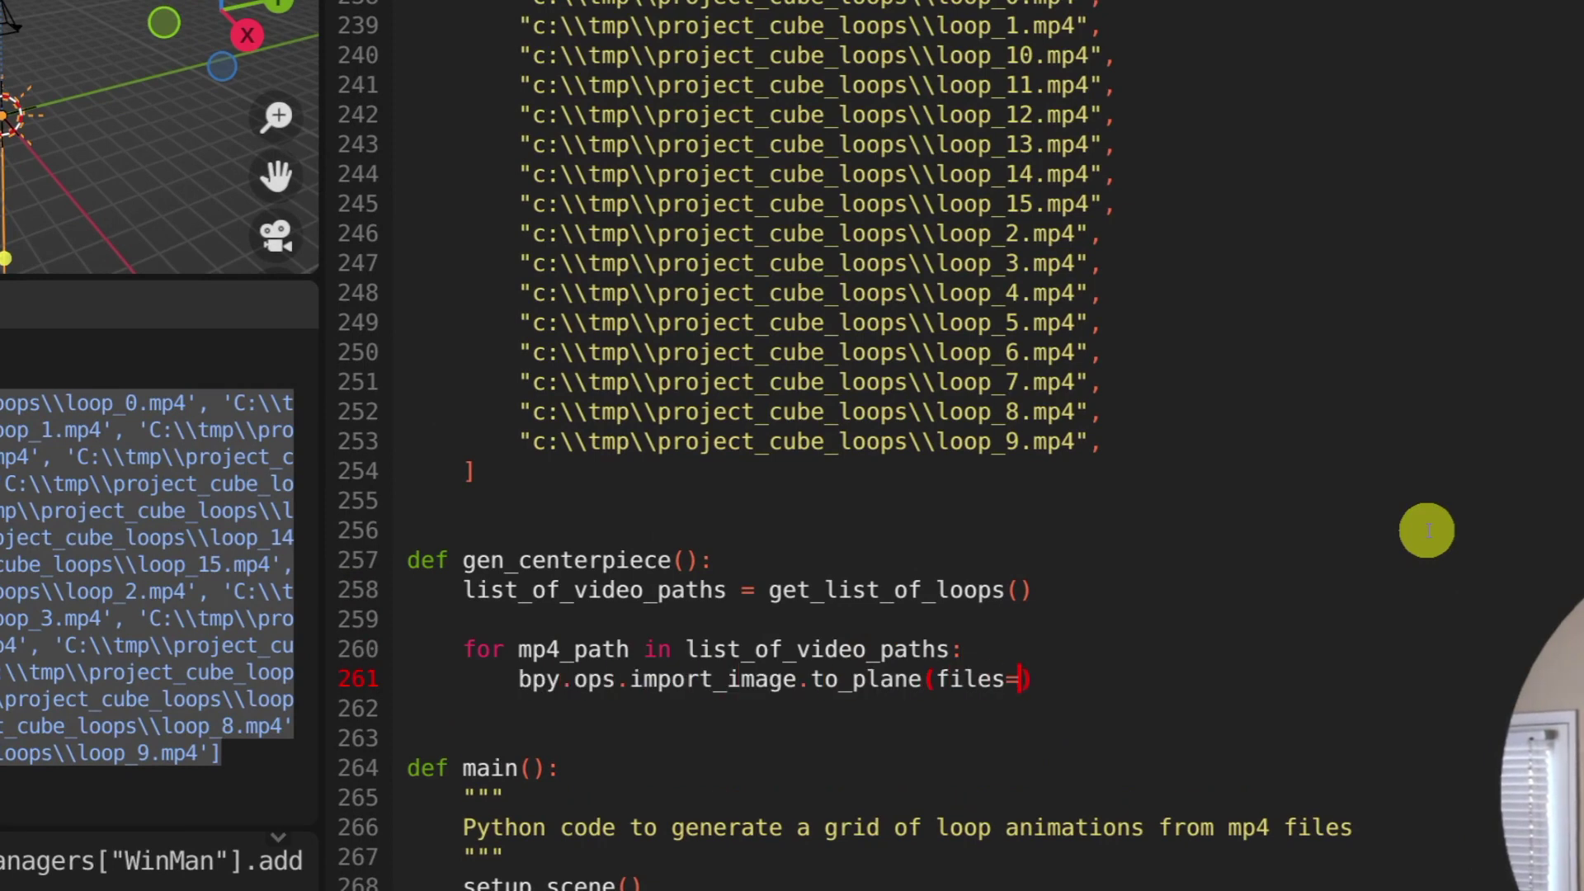
pyautogui.write('[{"name": mp4_path')
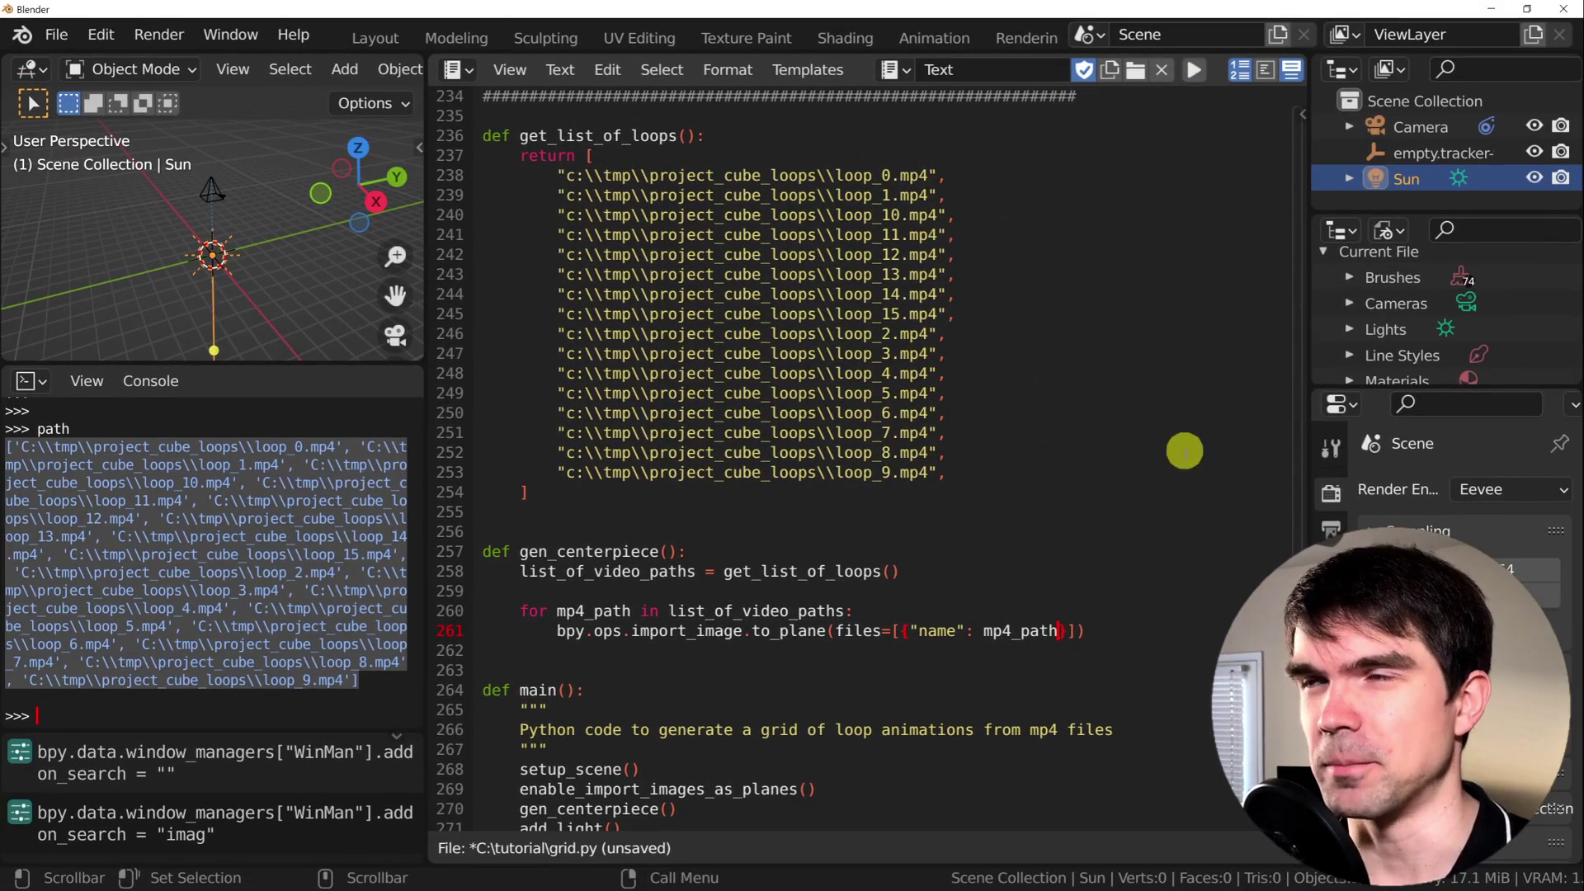
# Run the script, then view the imported planes from above in Material Preview in a maximized viewport
pyautogui.click(1198, 77)
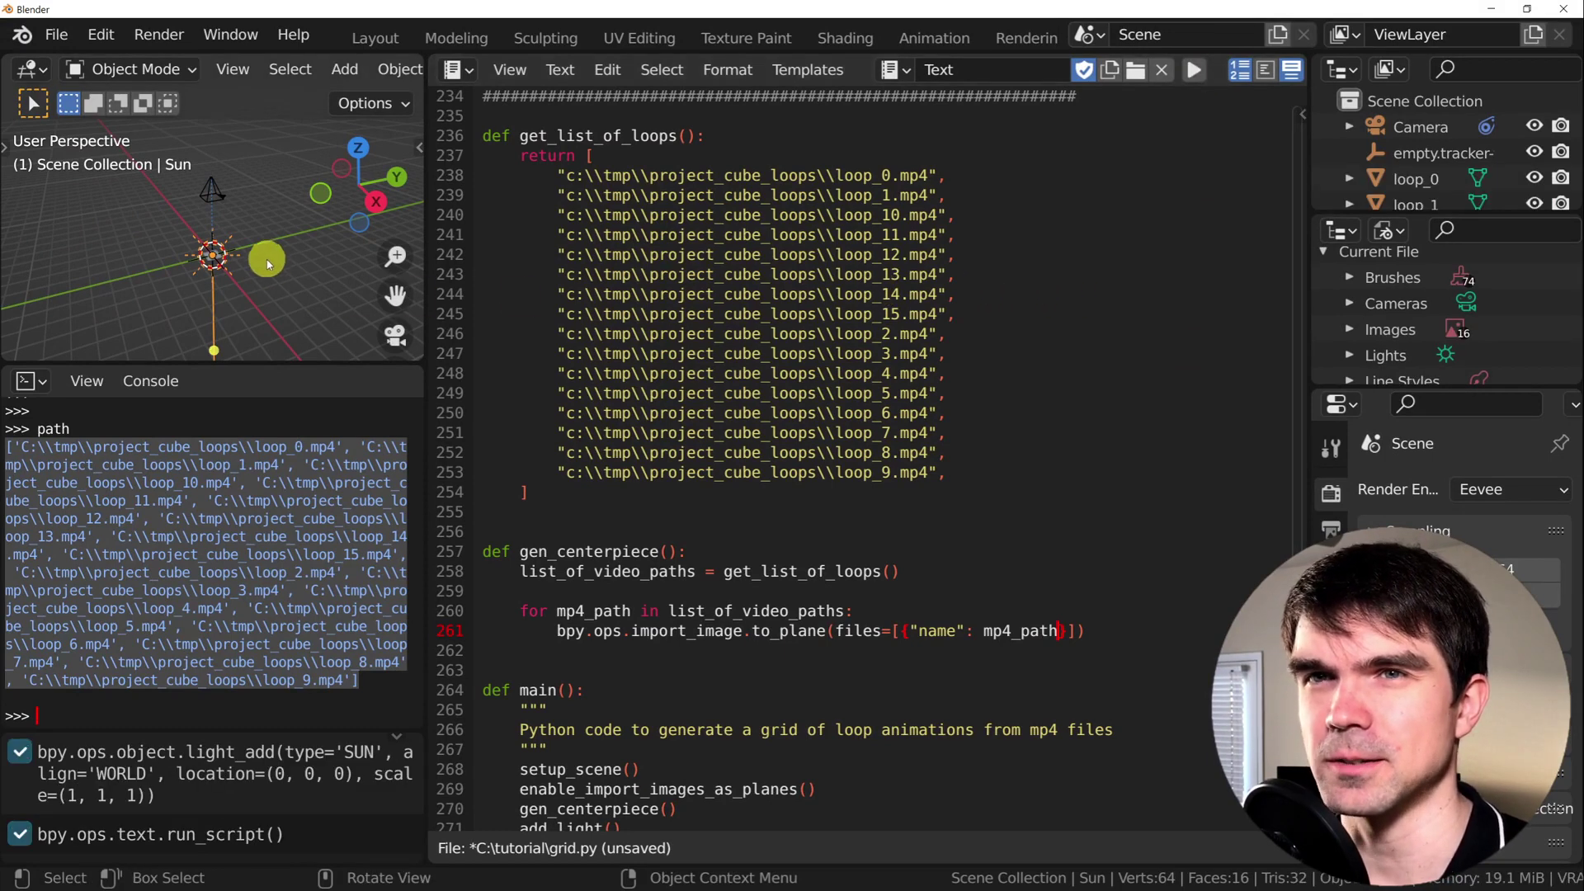
pyautogui.press('ctrl')
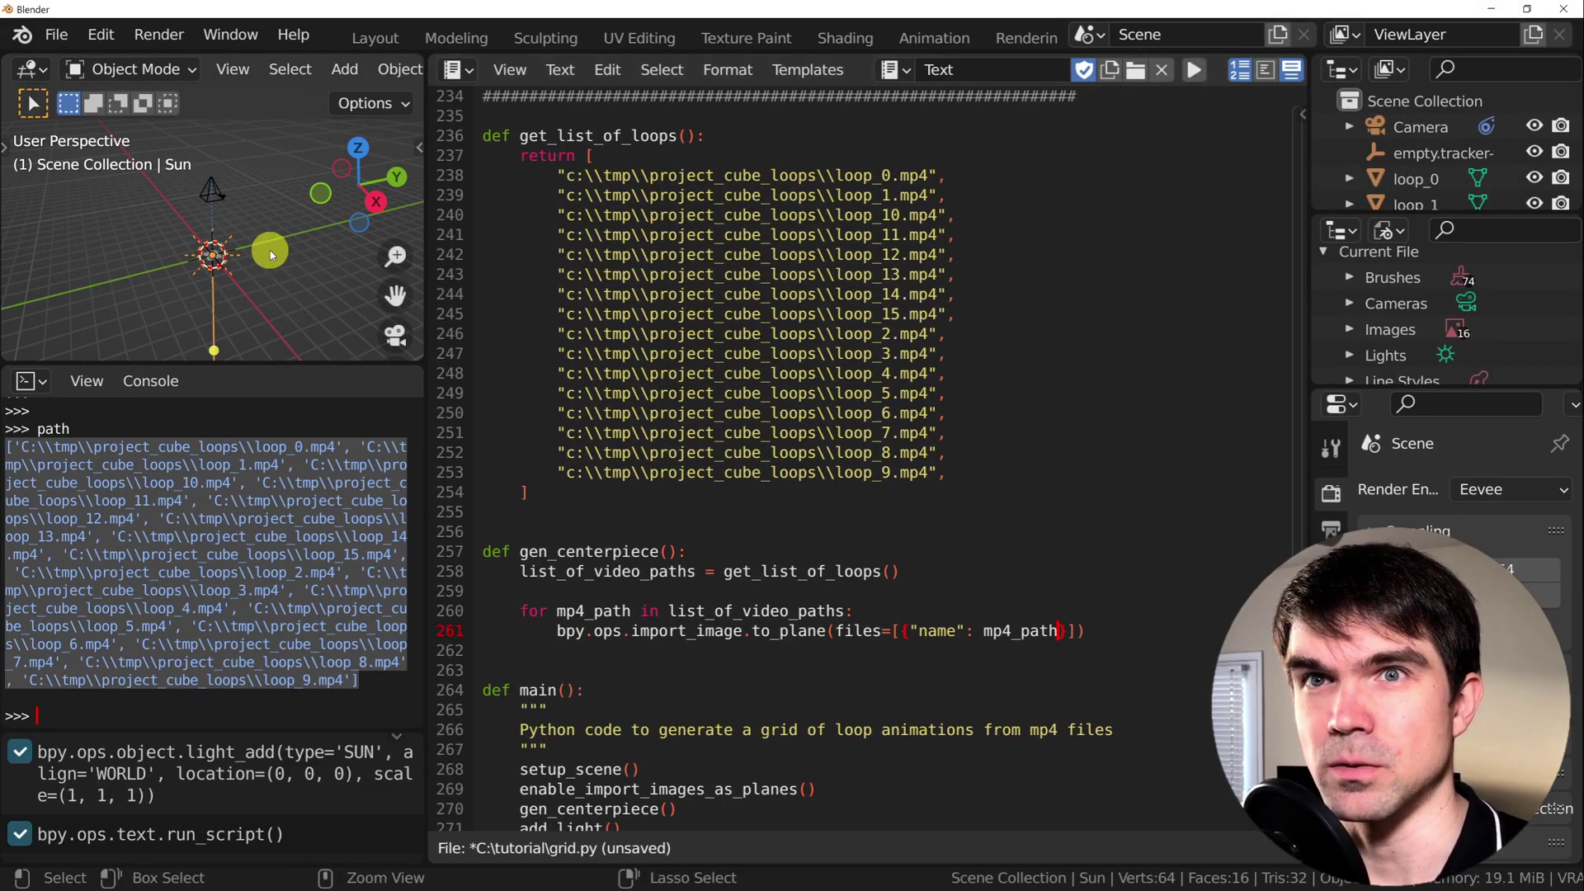
pyautogui.hotkey('ctrl', 'space')
pyautogui.scroll(5, 937, 664)
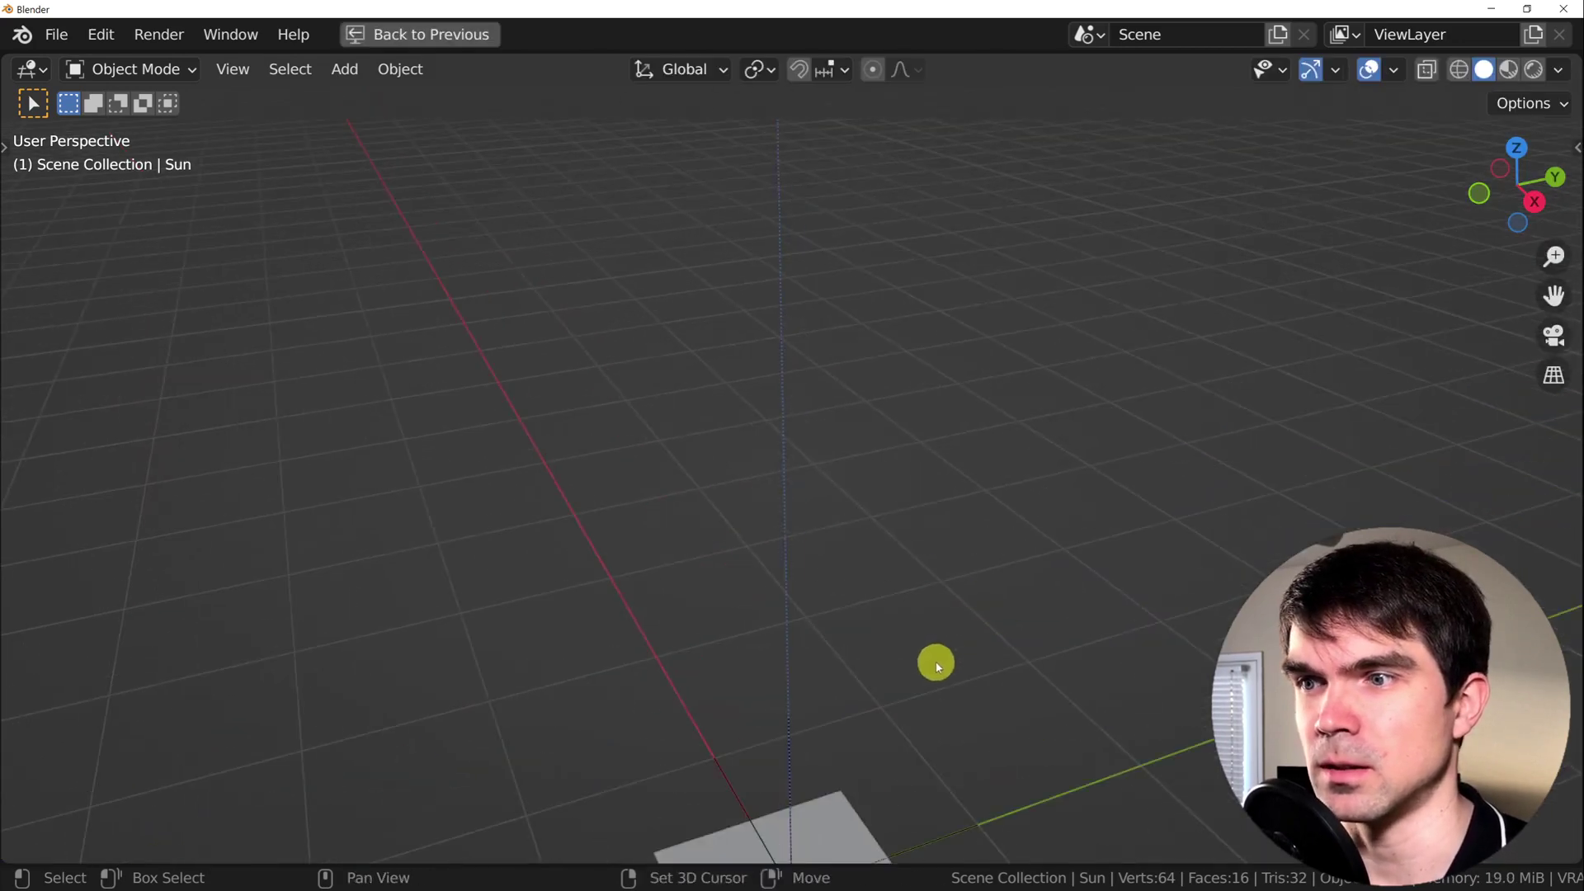
pyautogui.keyDown('shift'); pyautogui.moveTo(937, 665); pyautogui.dragTo(955, 315, button='middle'); pyautogui.keyUp('shift')
pyautogui.press('z')
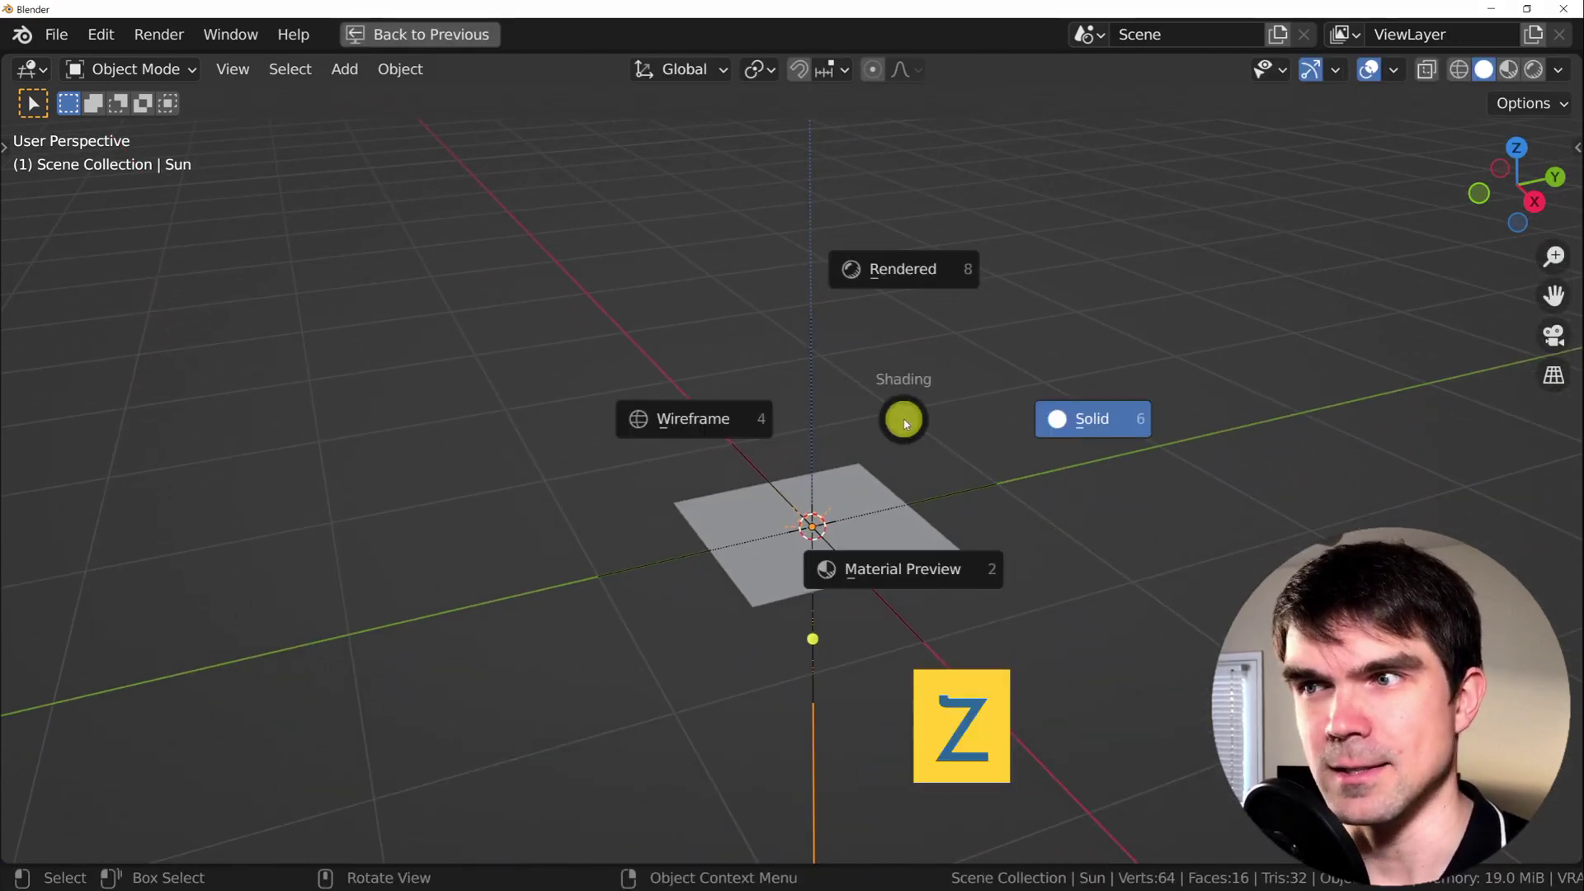
pyautogui.click(912, 581)
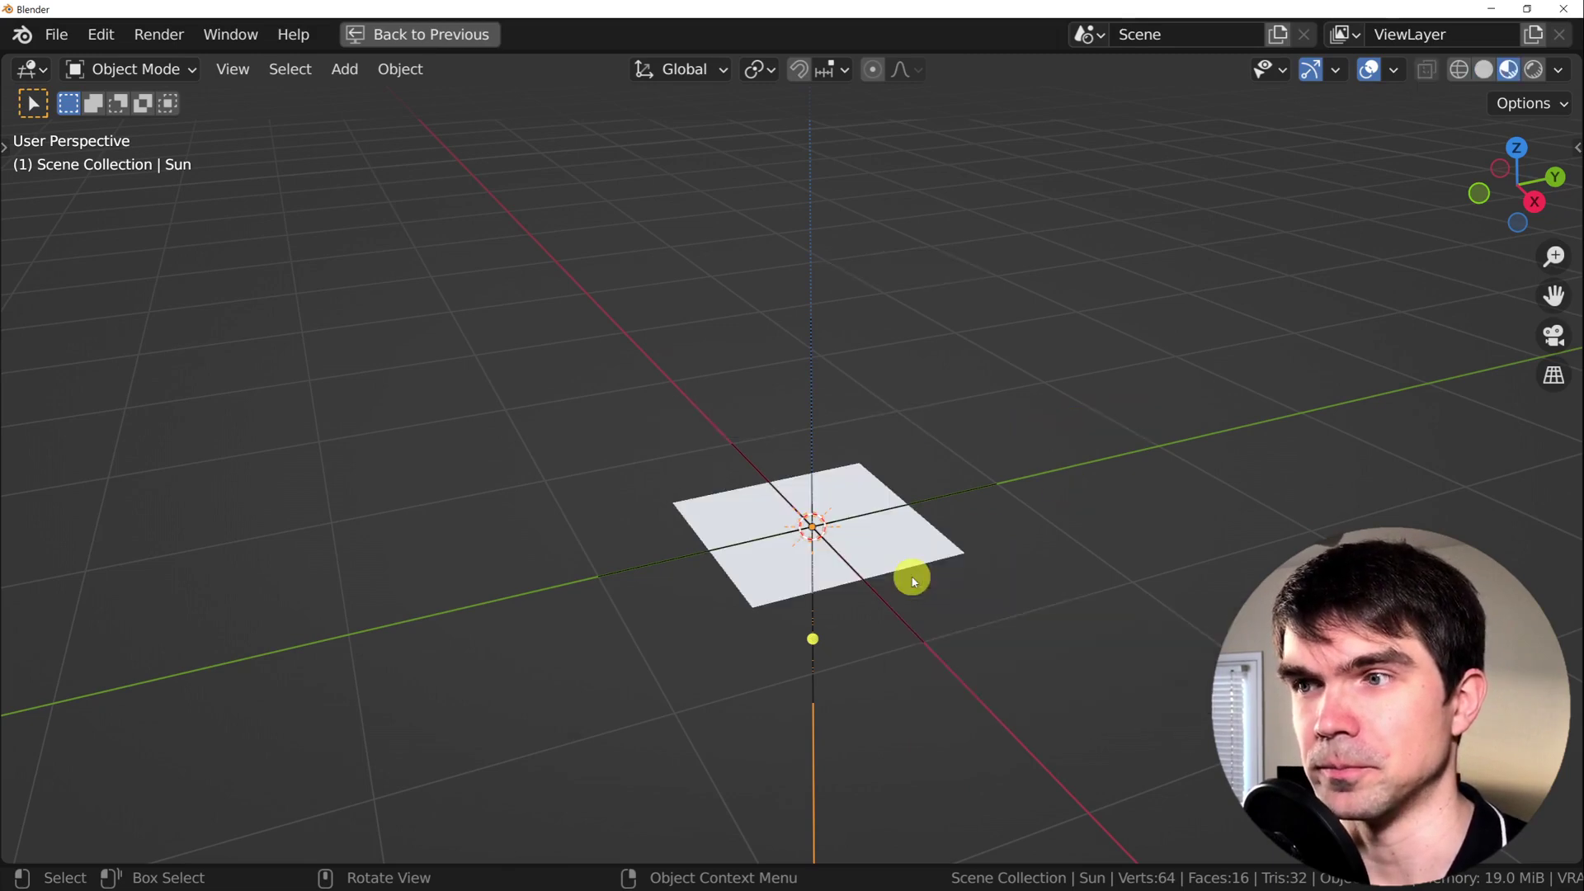
pyautogui.moveTo(712, 511); pyautogui.dragTo(927, 645, button='middle')
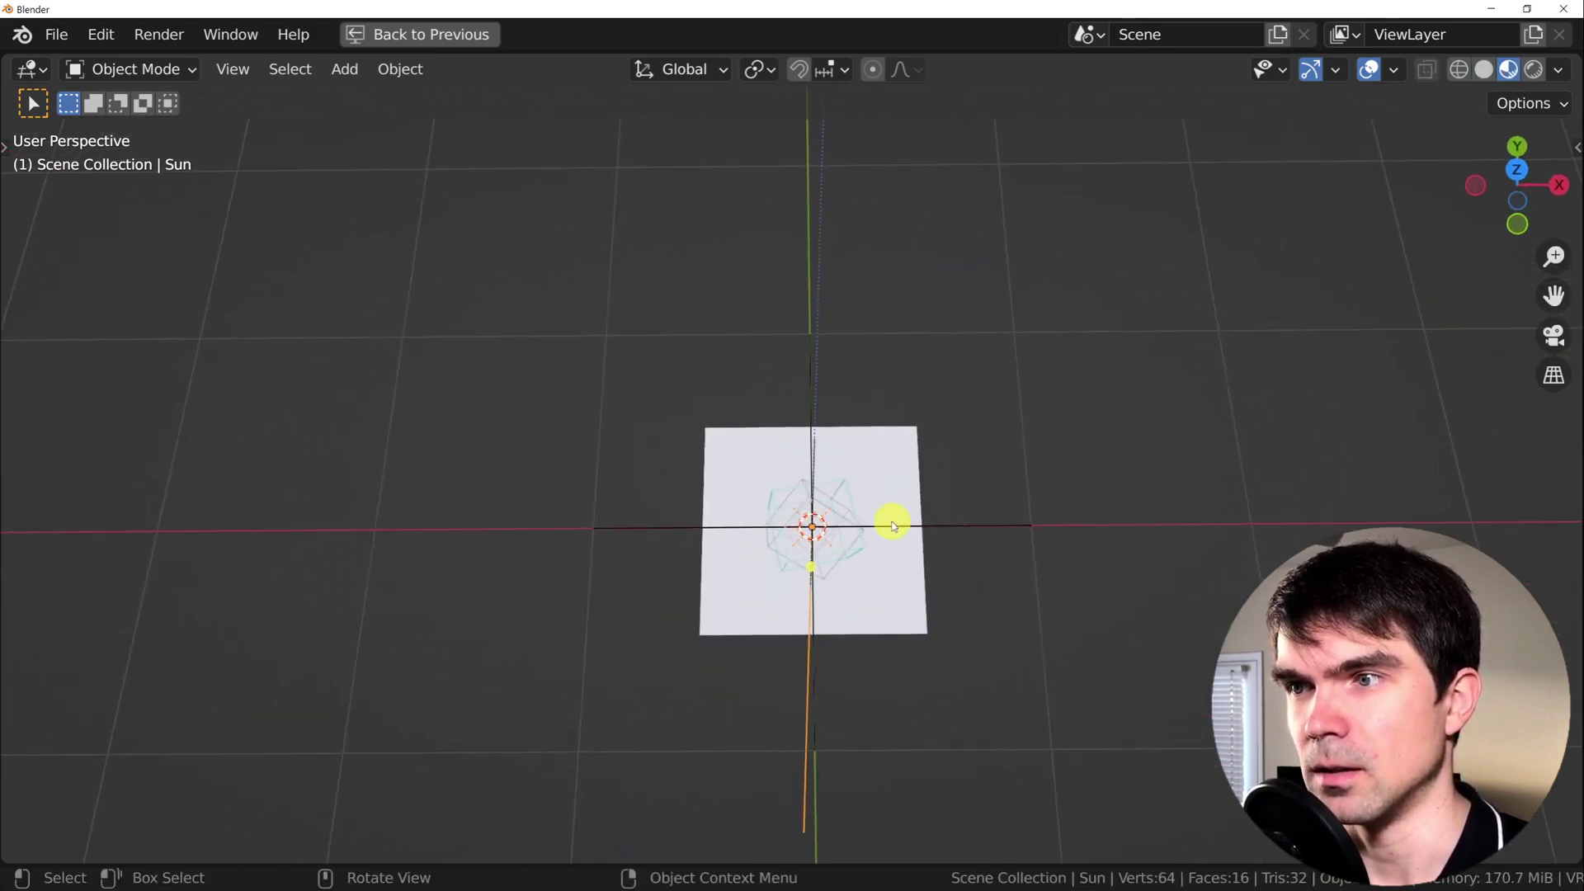
# Spread the stacked loop planes apart to inspect their videos, then restore the normal layout
pyautogui.click(870, 500)
pyautogui.hotkey('shift', 'd')
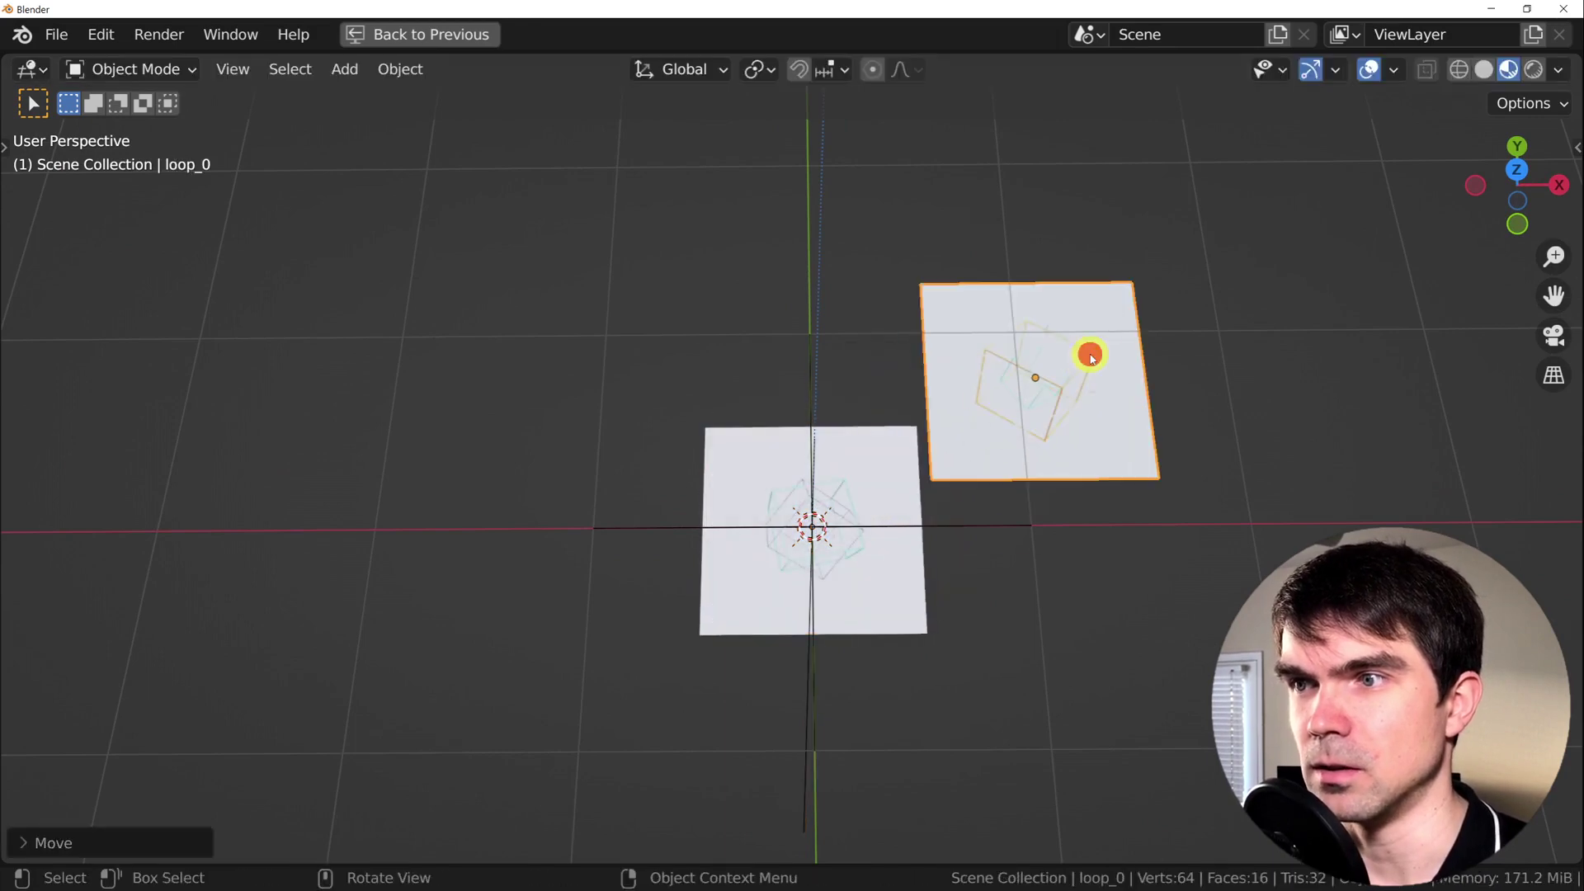
pyautogui.click(553, 415)
pyautogui.click(842, 440)
pyautogui.hotkey('shift', 'd')
pyautogui.click(835, 305)
pyautogui.hotkey('shift', 'd')
pyautogui.click(607, 760)
pyautogui.hotkey('shift', 'd')
pyautogui.click(761, 583)
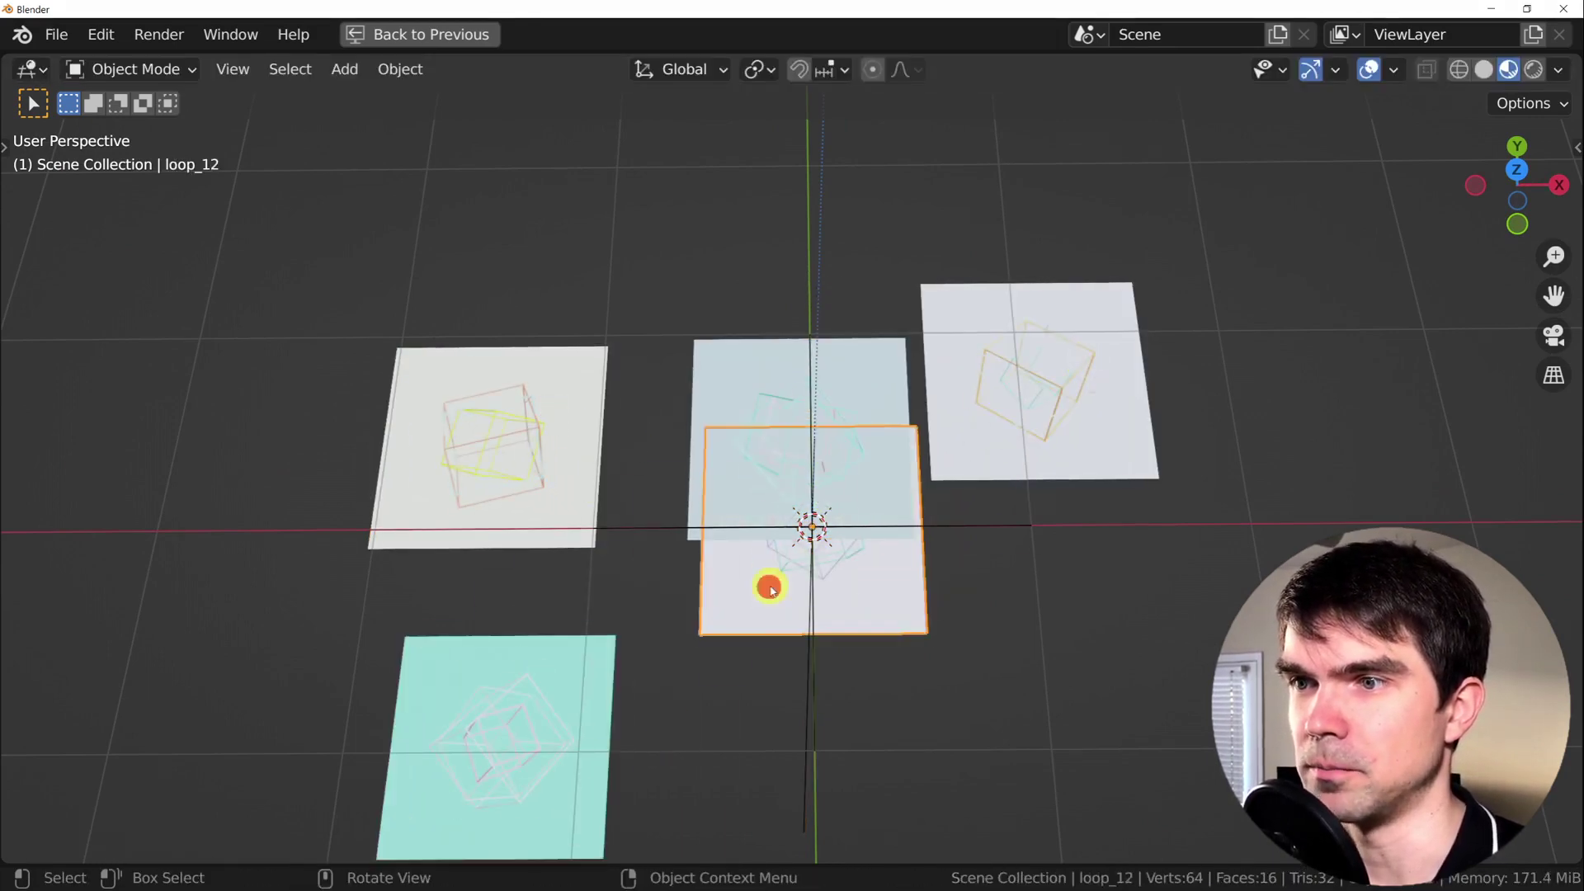
pyautogui.hotkey('shift', 'd')
pyautogui.click(691, 719)
pyautogui.hotkey('shift', 'd')
pyautogui.click(997, 136)
pyautogui.click(707, 631)
pyautogui.hotkey('shift', 'd')
pyautogui.click(501, 188)
pyautogui.click(789, 630)
pyautogui.hotkey('shift', 'd')
pyautogui.click(520, 322)
pyautogui.click(789, 604)
pyautogui.hotkey('shift', 'd')
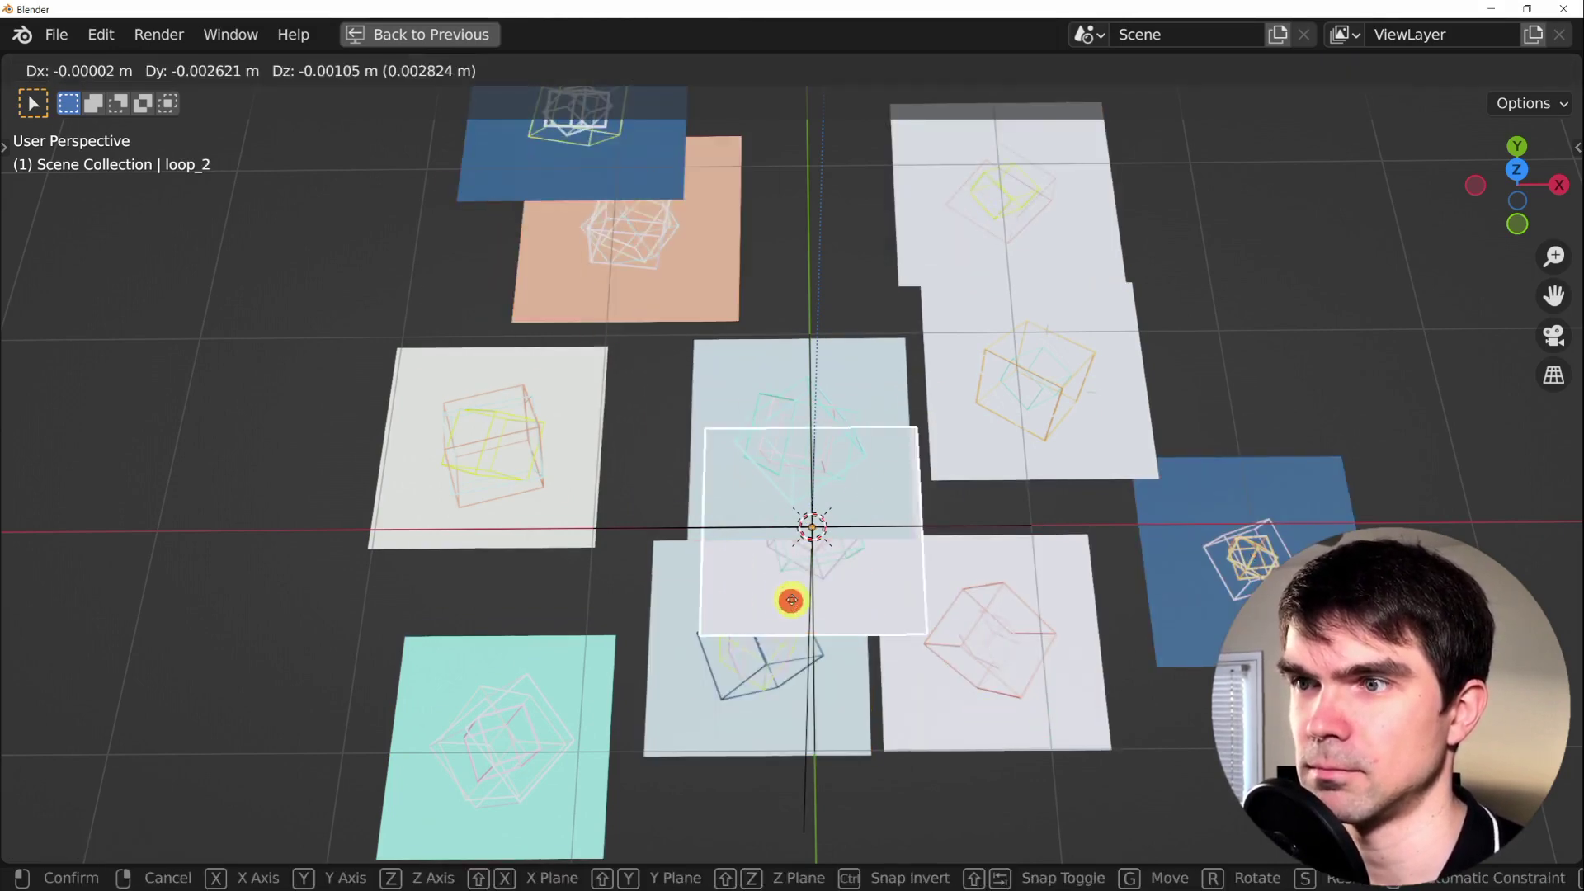
pyautogui.click(772, 297)
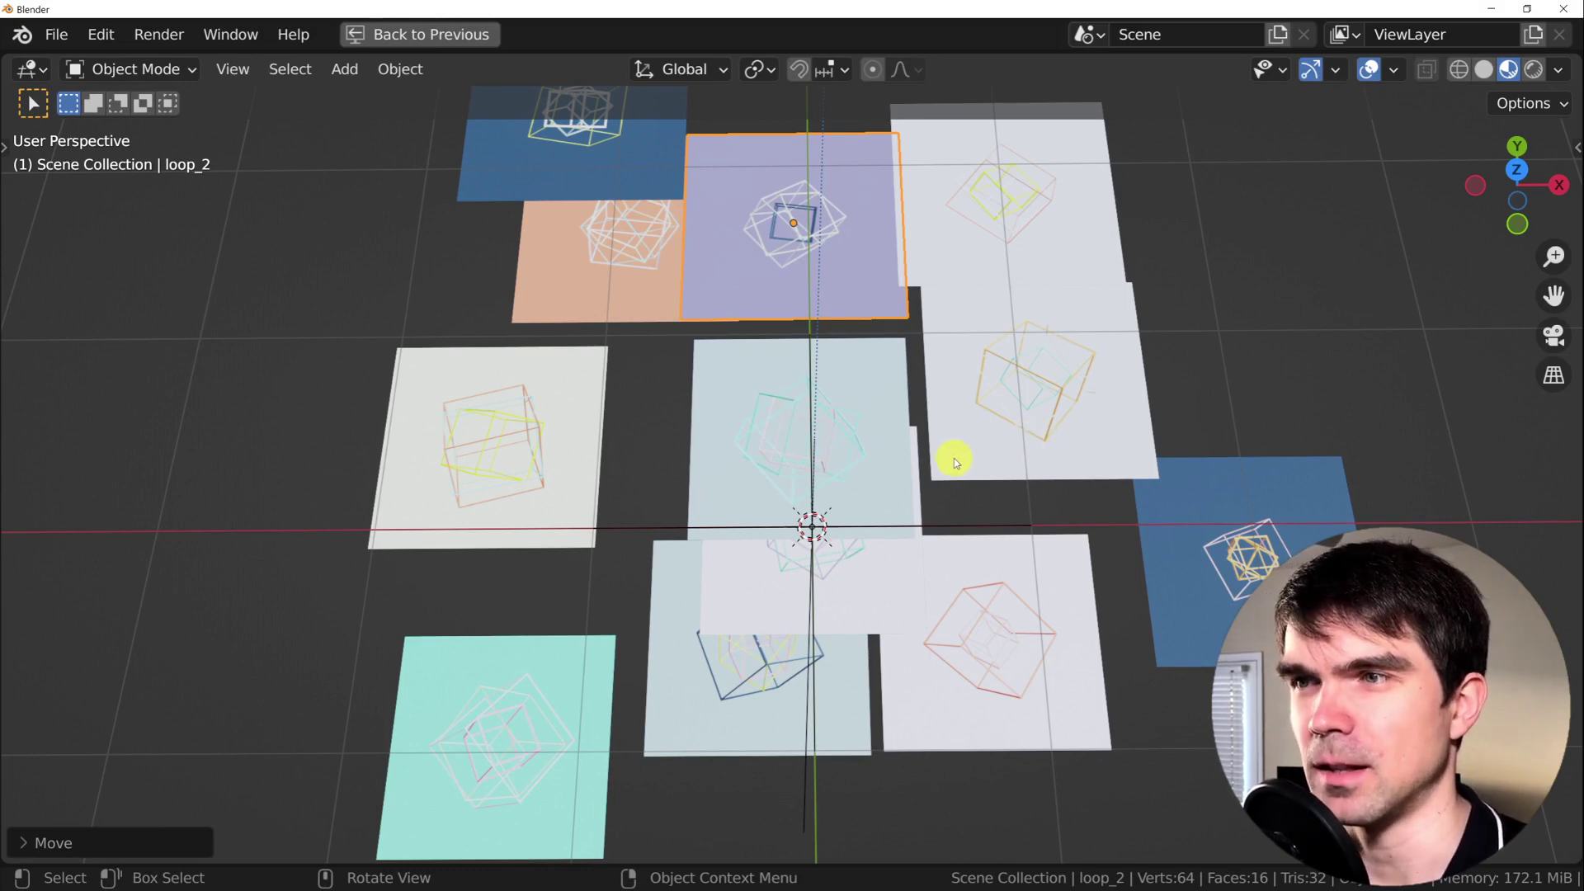
pyautogui.hotkey('ctrl', 'space')
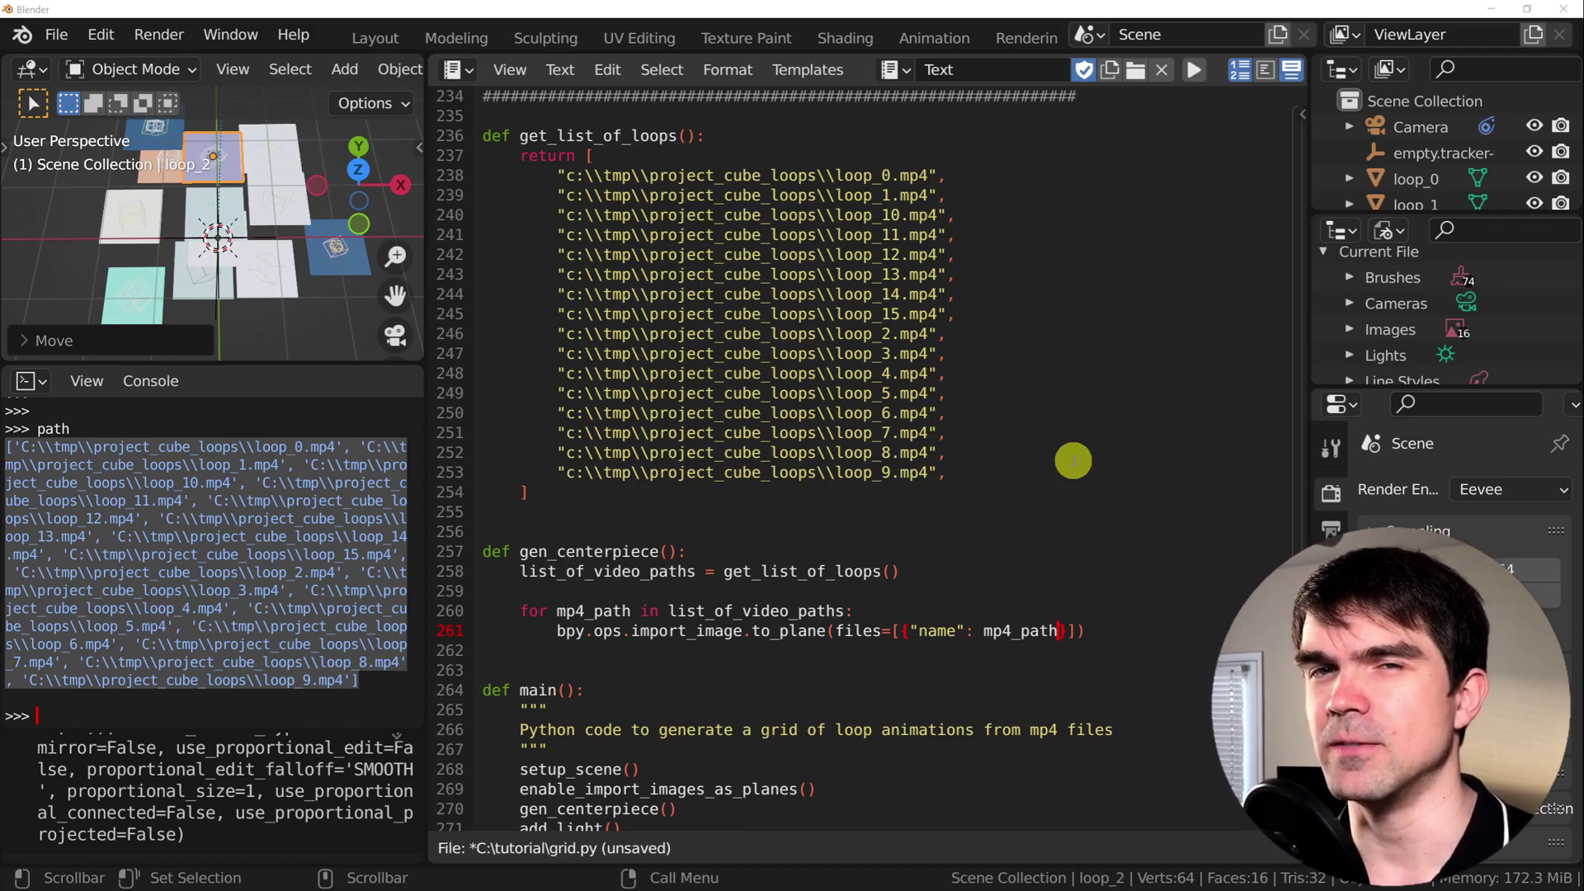
# Define current_x and x_step before the import loop
pyautogui.click(954, 572)
pyautogui.press('Return')
pyautogui.press('Return')
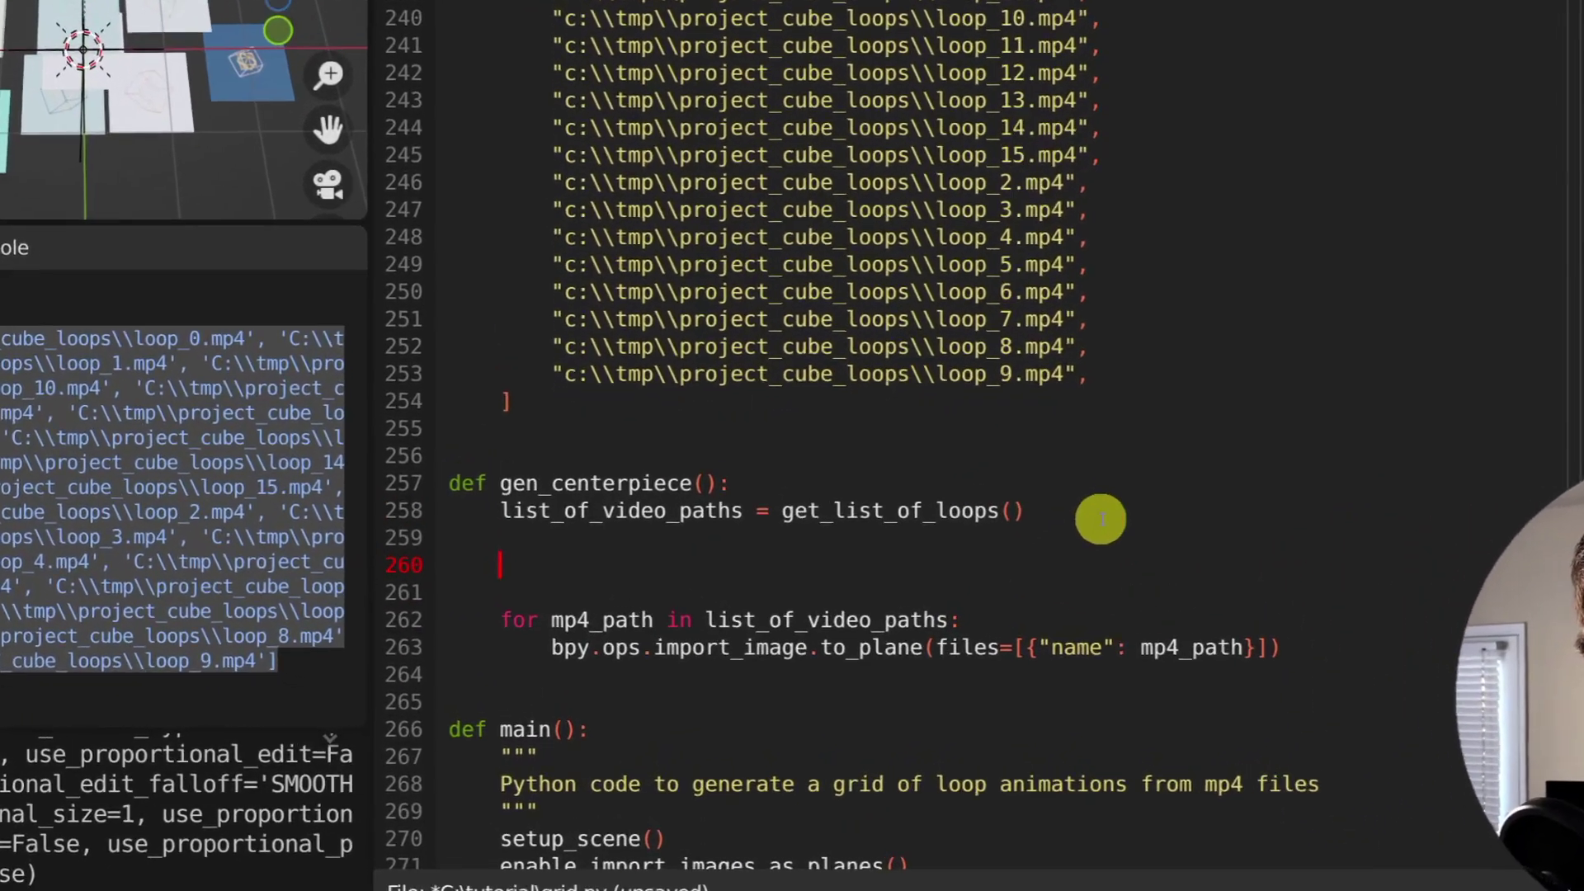
pyautogui.write('current_x = -1.5')
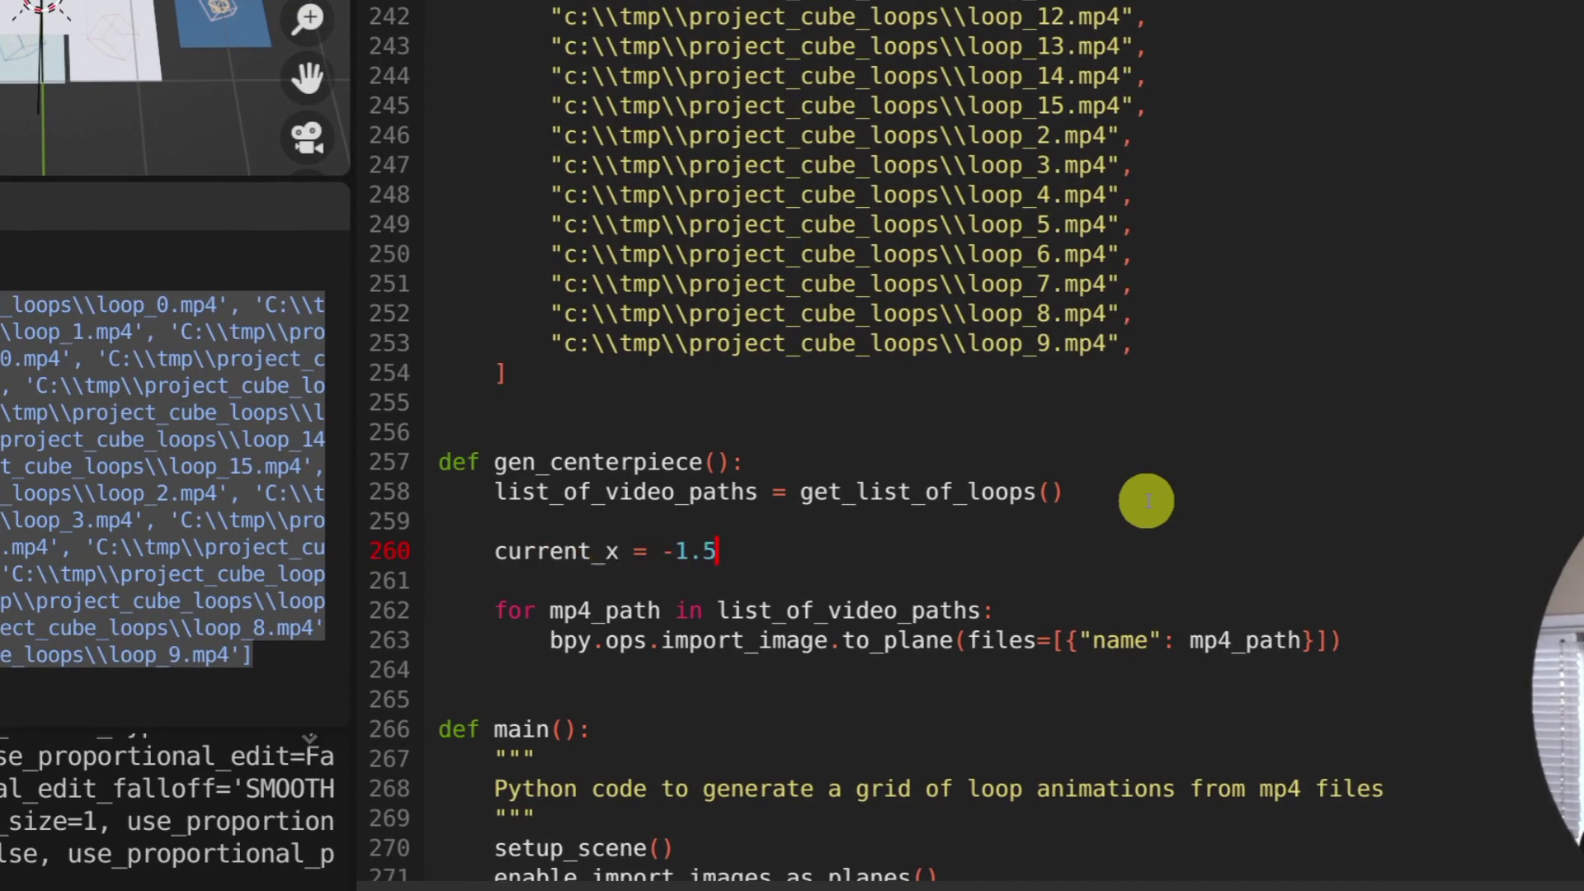
pyautogui.press('Return')
pyautogui.write('x_step = 2')
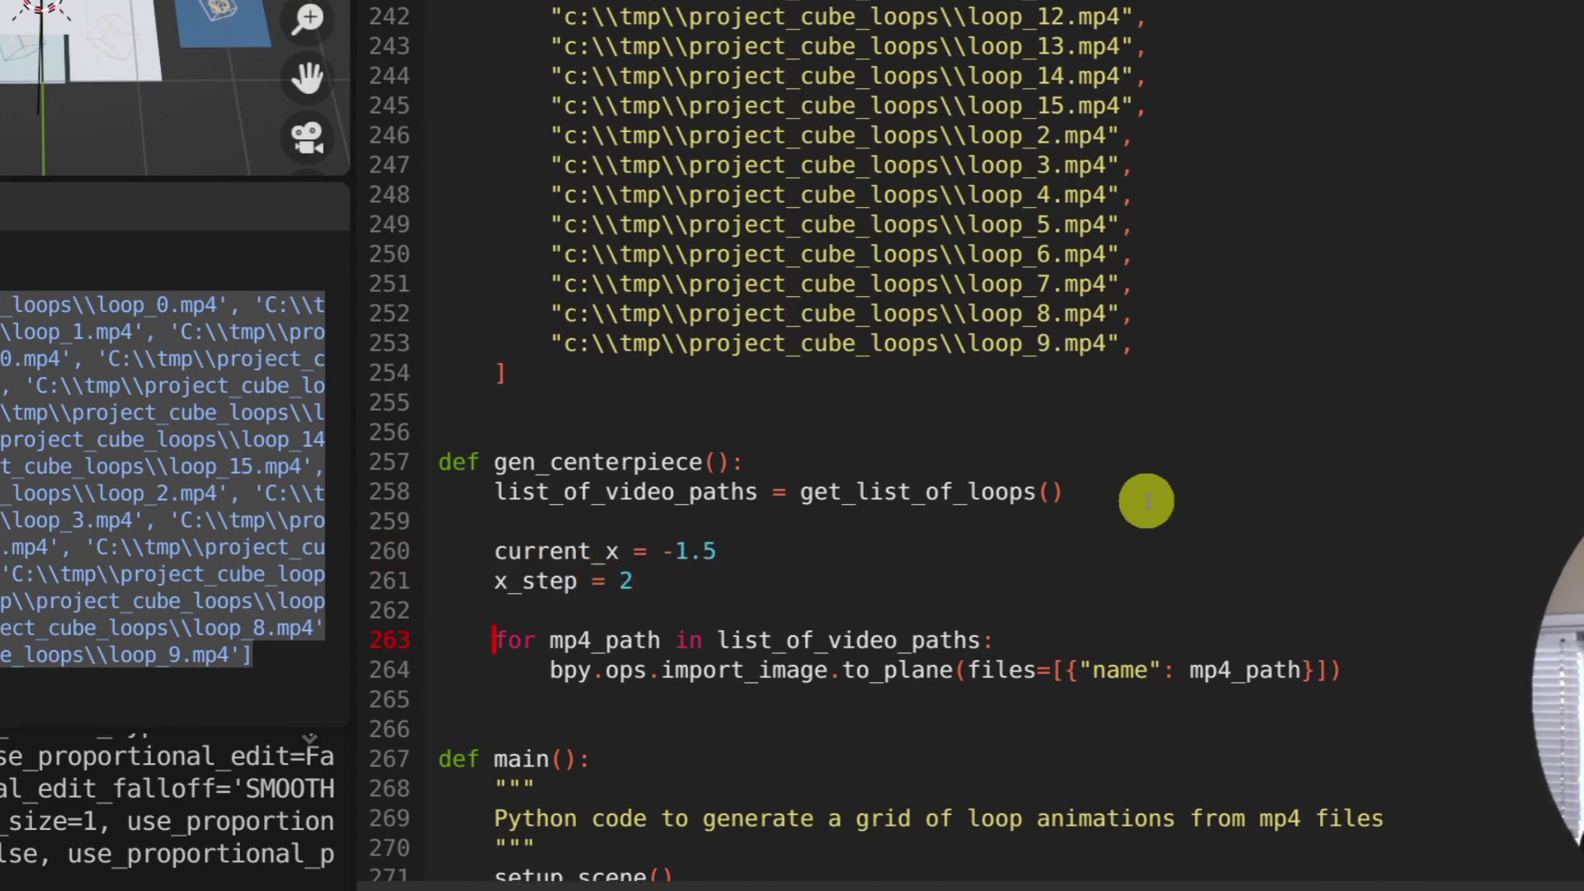
# Inside the loop, set obj.location.x = current_x and then add x_step to current_x
pyautogui.press('Down')
pyautogui.press('End')
pyautogui.press('Return')
pyautogui.write('o')
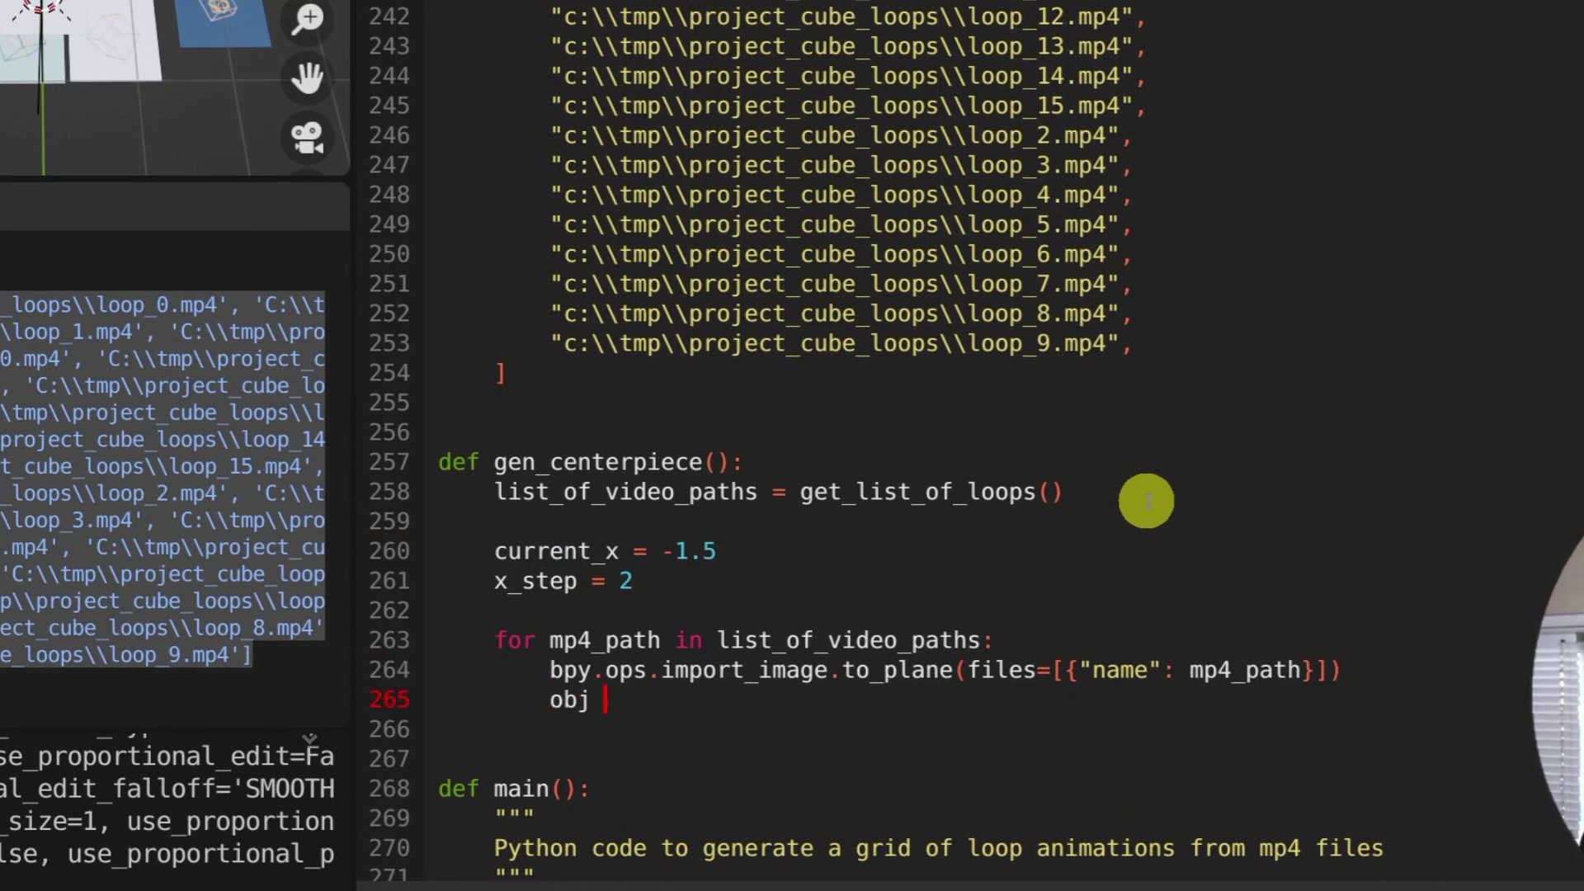
pyautogui.write('= active_ob')
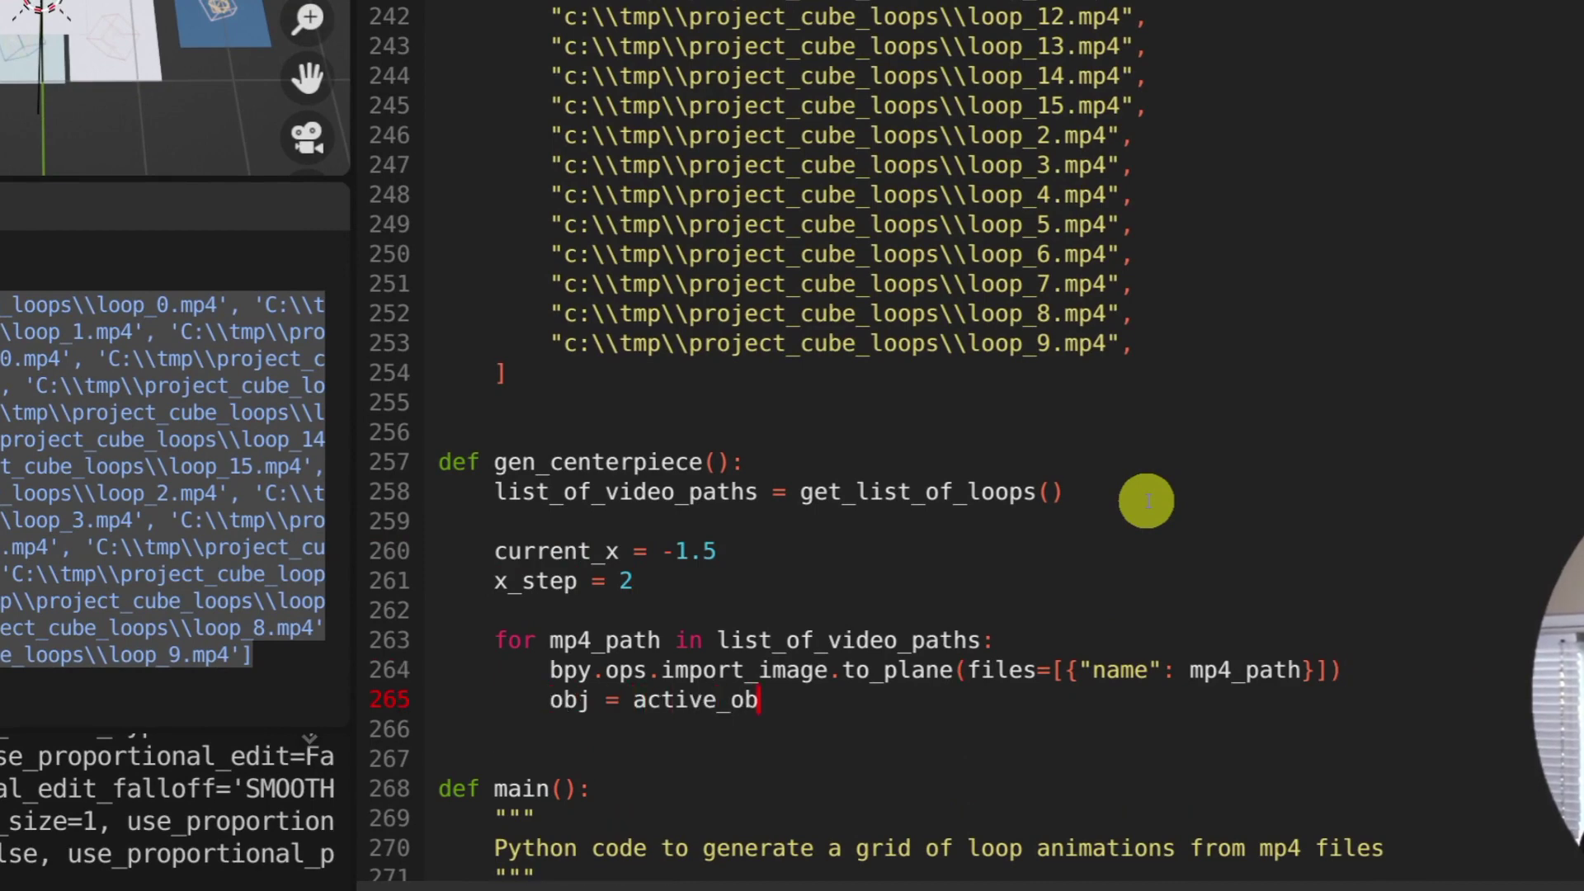
pyautogui.write(')')
pyautogui.press('Return')
pyautogui.write('obj.location.x ')
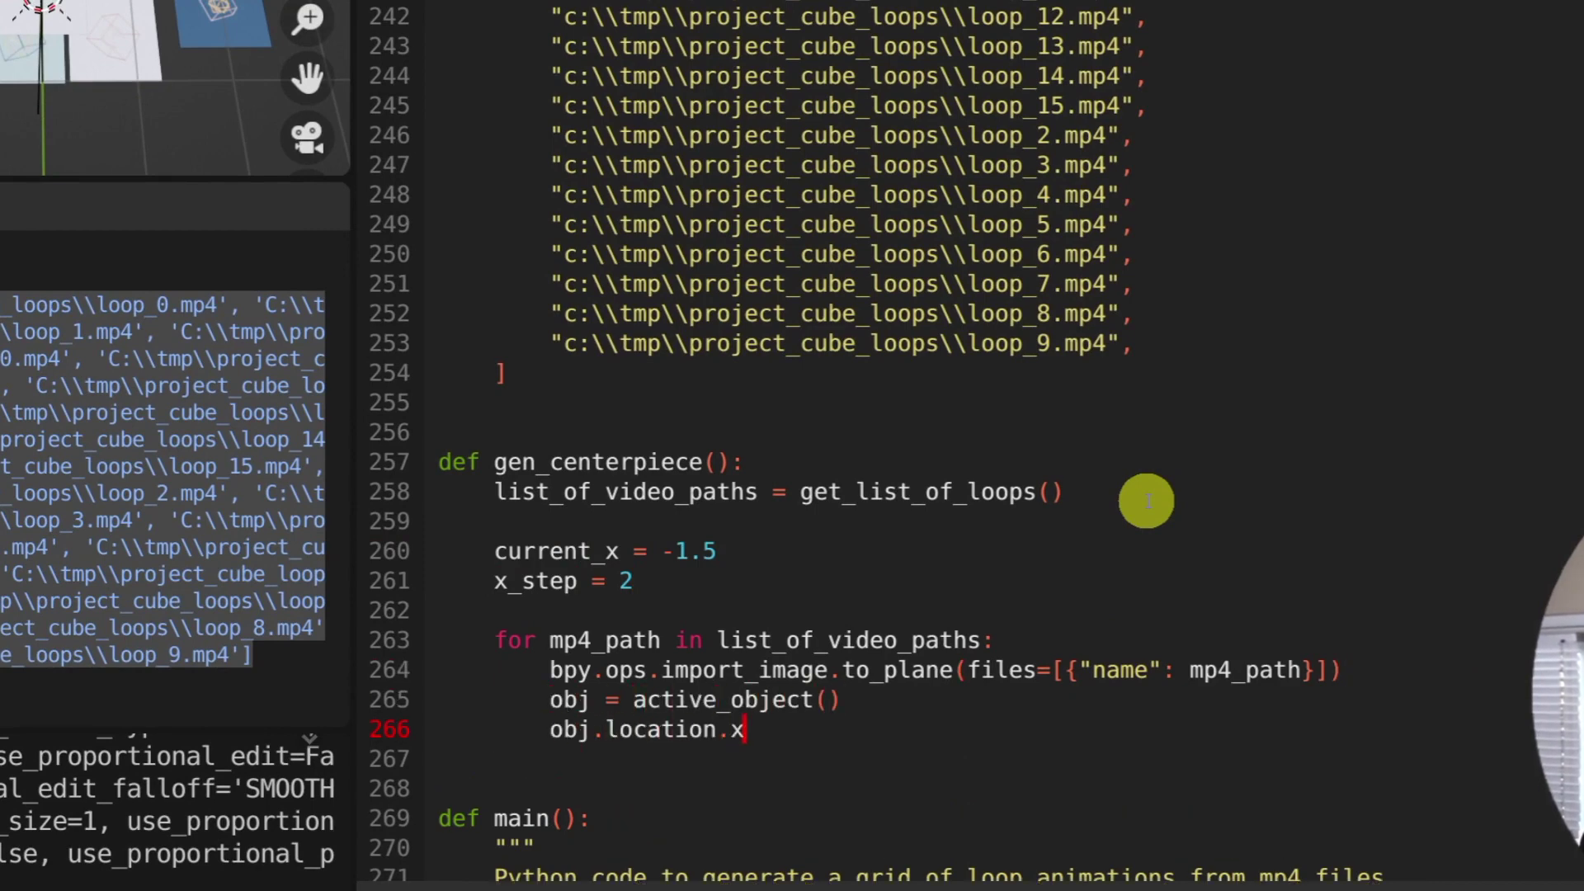
pyautogui.write('= current_x')
pyautogui.press('Return')
pyautogui.press('Return')
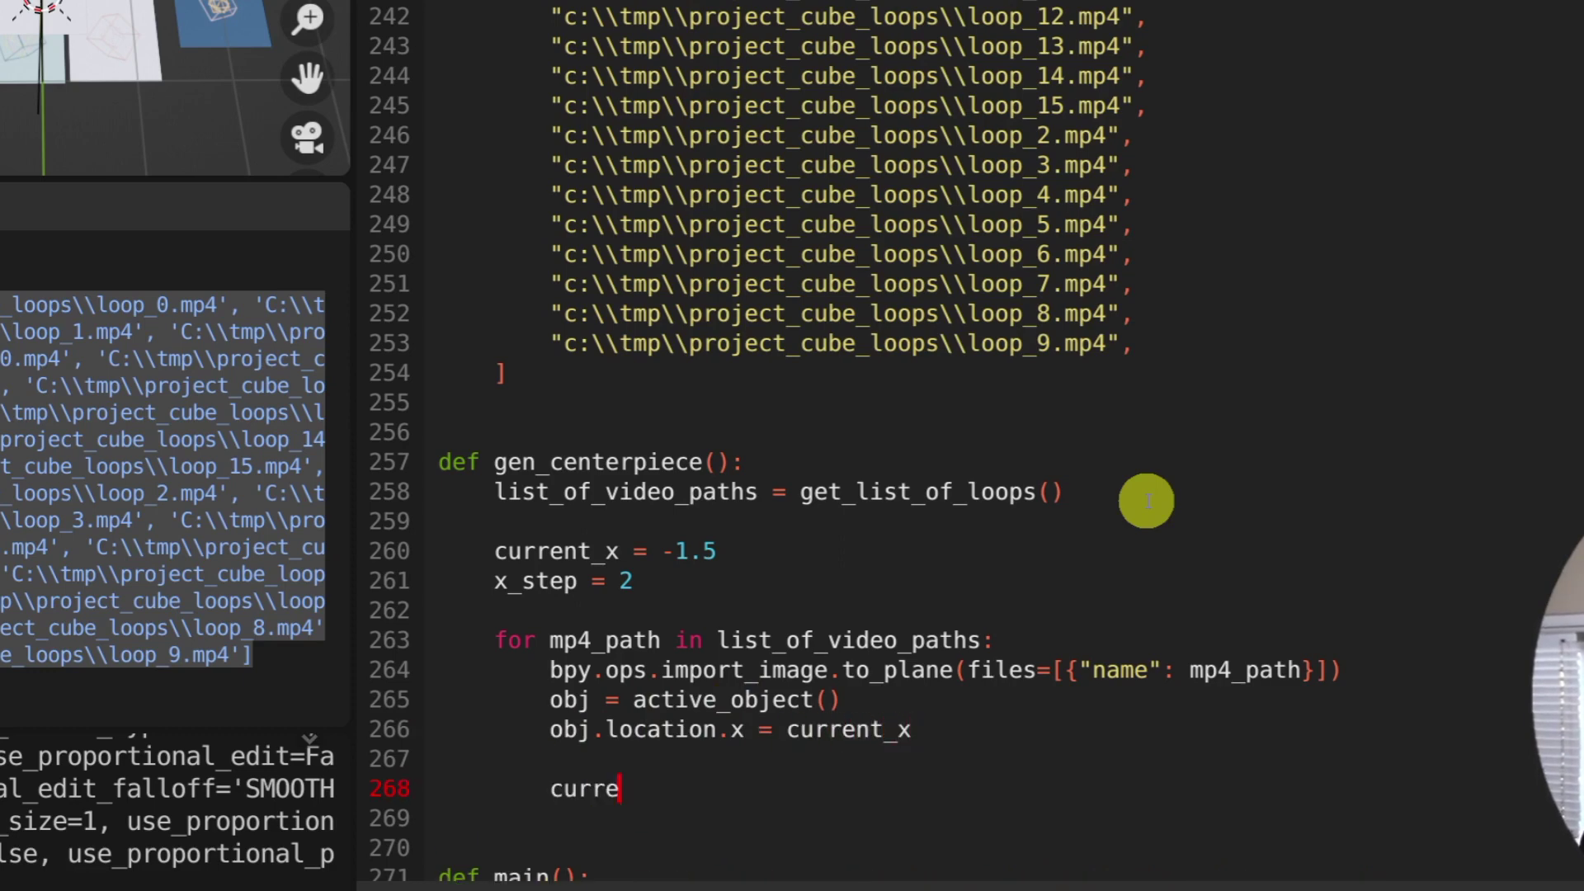
pyautogui.write('current_x + x_step')
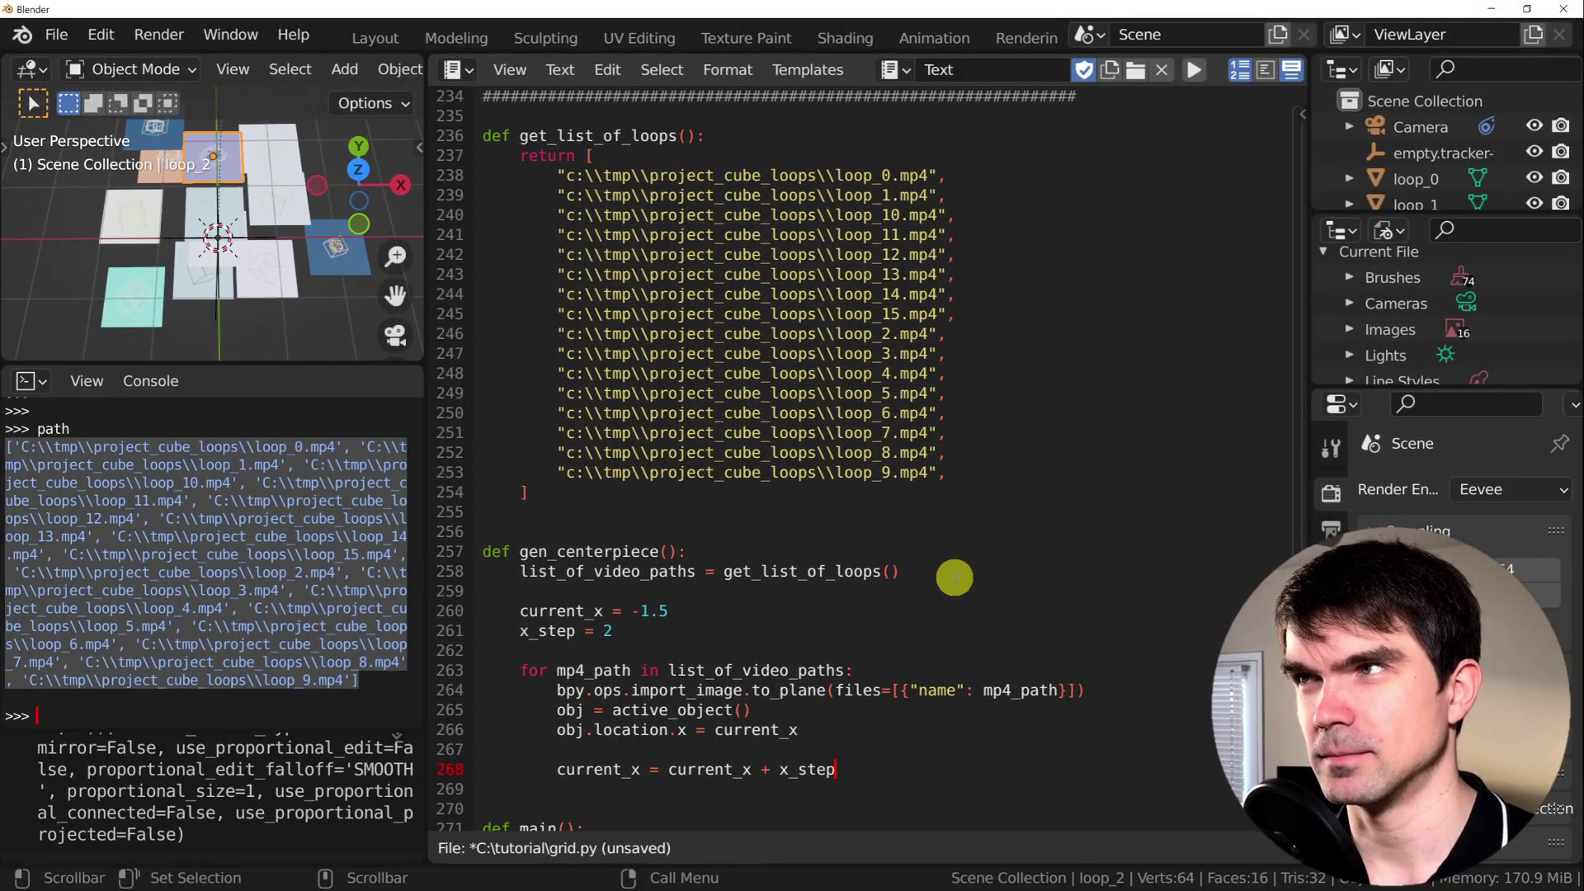
# Rerun the script and pan the maximized viewport along the evenly spaced row of sixteen planes
pyautogui.click(1196, 71)
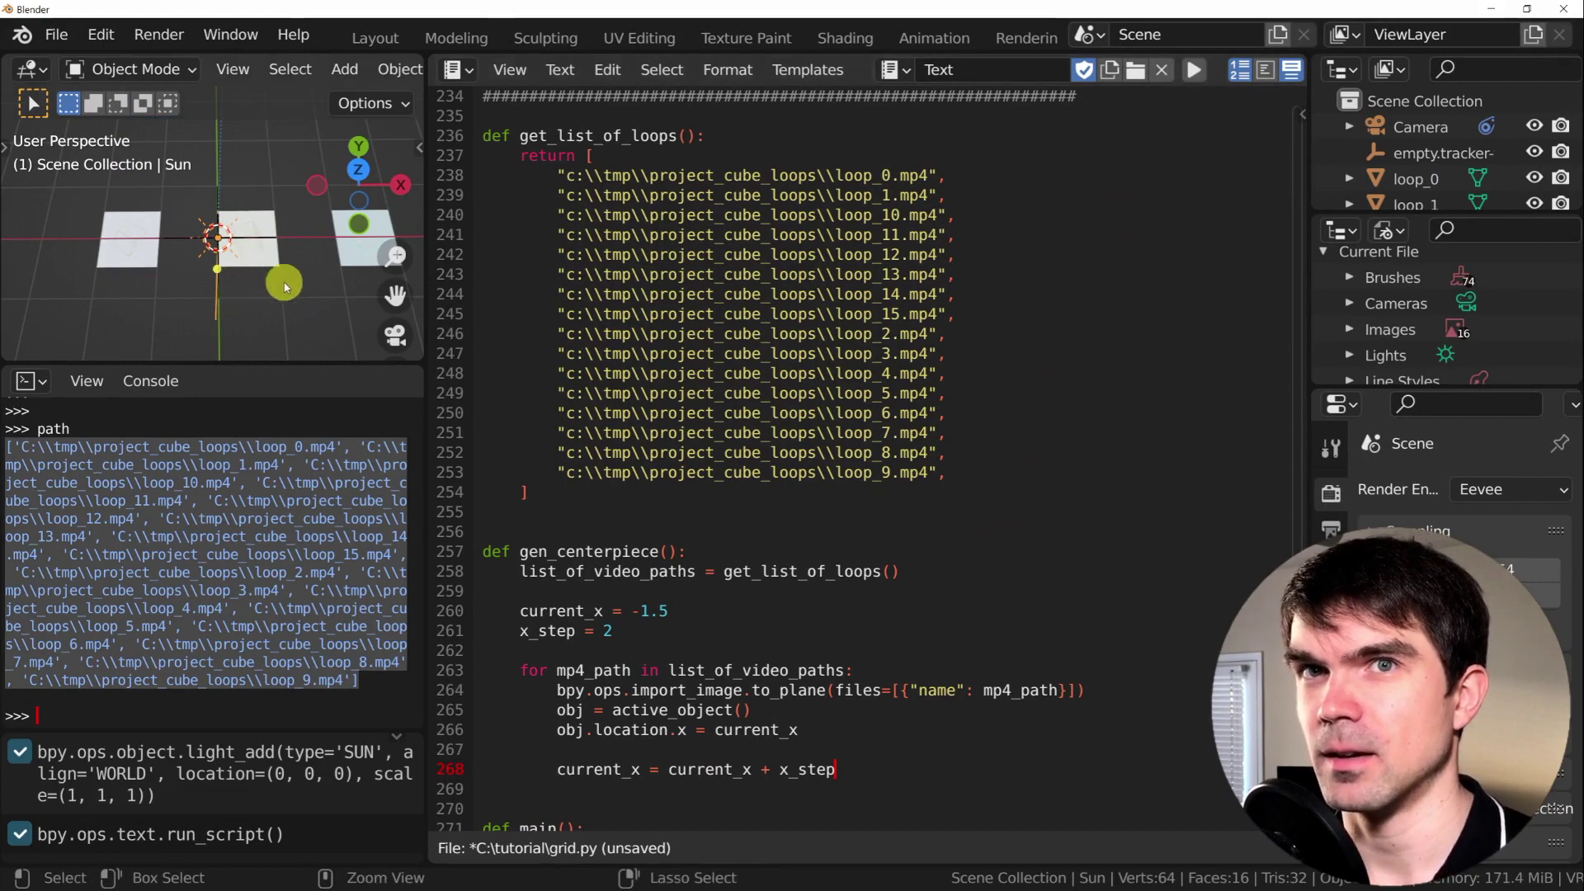
pyautogui.hotkey('ctrl', 'space')
pyautogui.scroll(-5, 750, 434)
pyautogui.moveTo(899, 527)
pyautogui.keyDown('shift'); pyautogui.mouseDown(button='middle')
pyautogui.moveTo(759, 601)
pyautogui.moveTo(920, 477)
pyautogui.moveTo(817, 501)
pyautogui.mouseUp(button='middle'); pyautogui.keyUp('shift')
pyautogui.hotkey('ctrl', 'space')
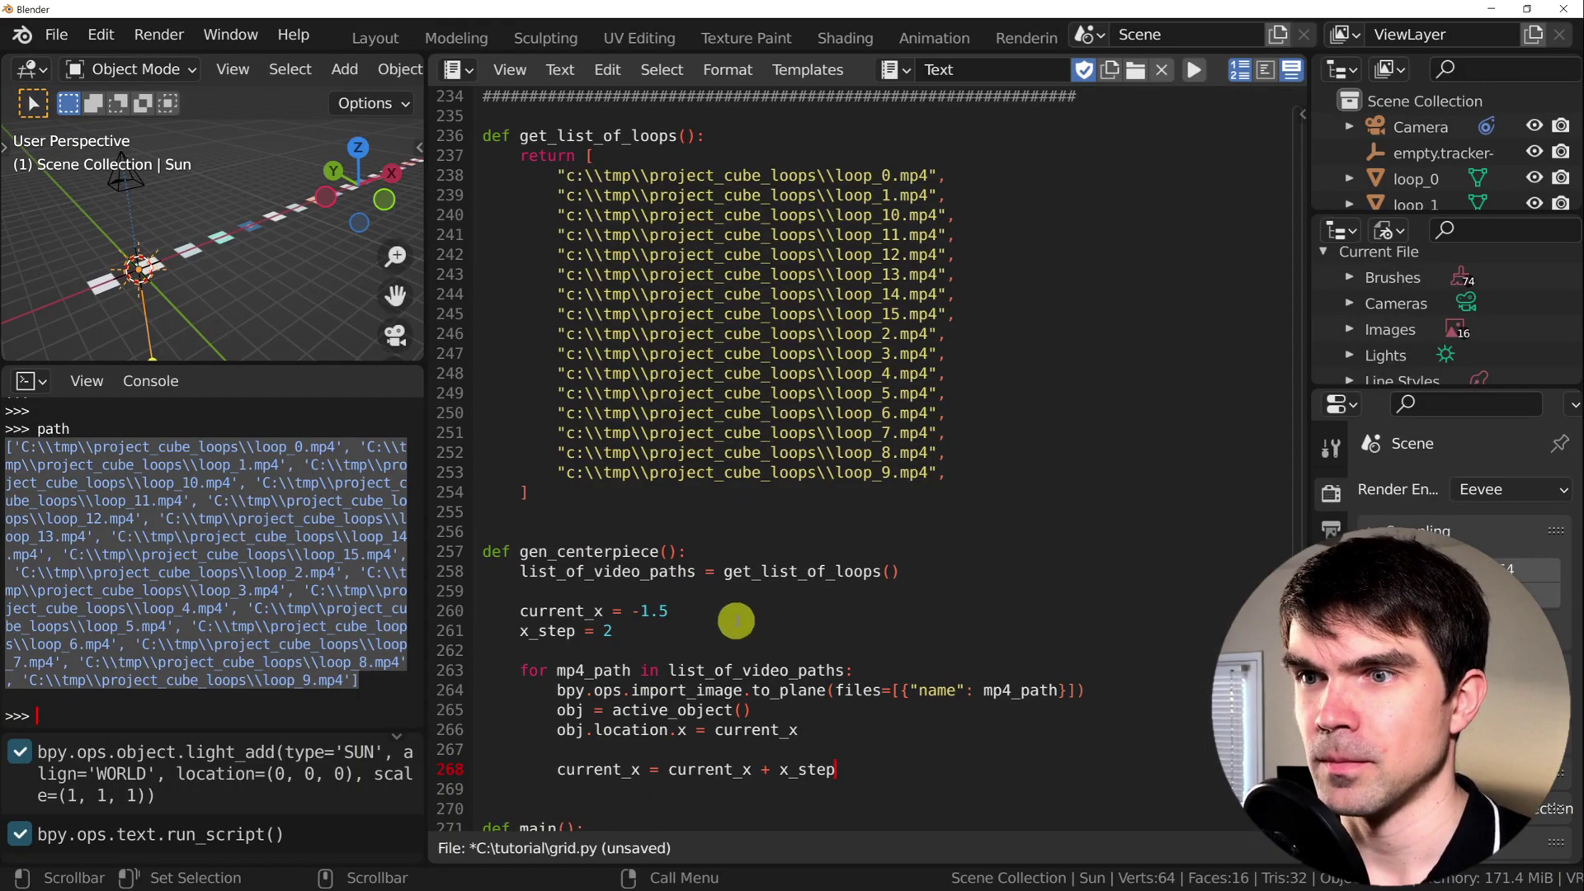
pyautogui.doubleClick(564, 611)
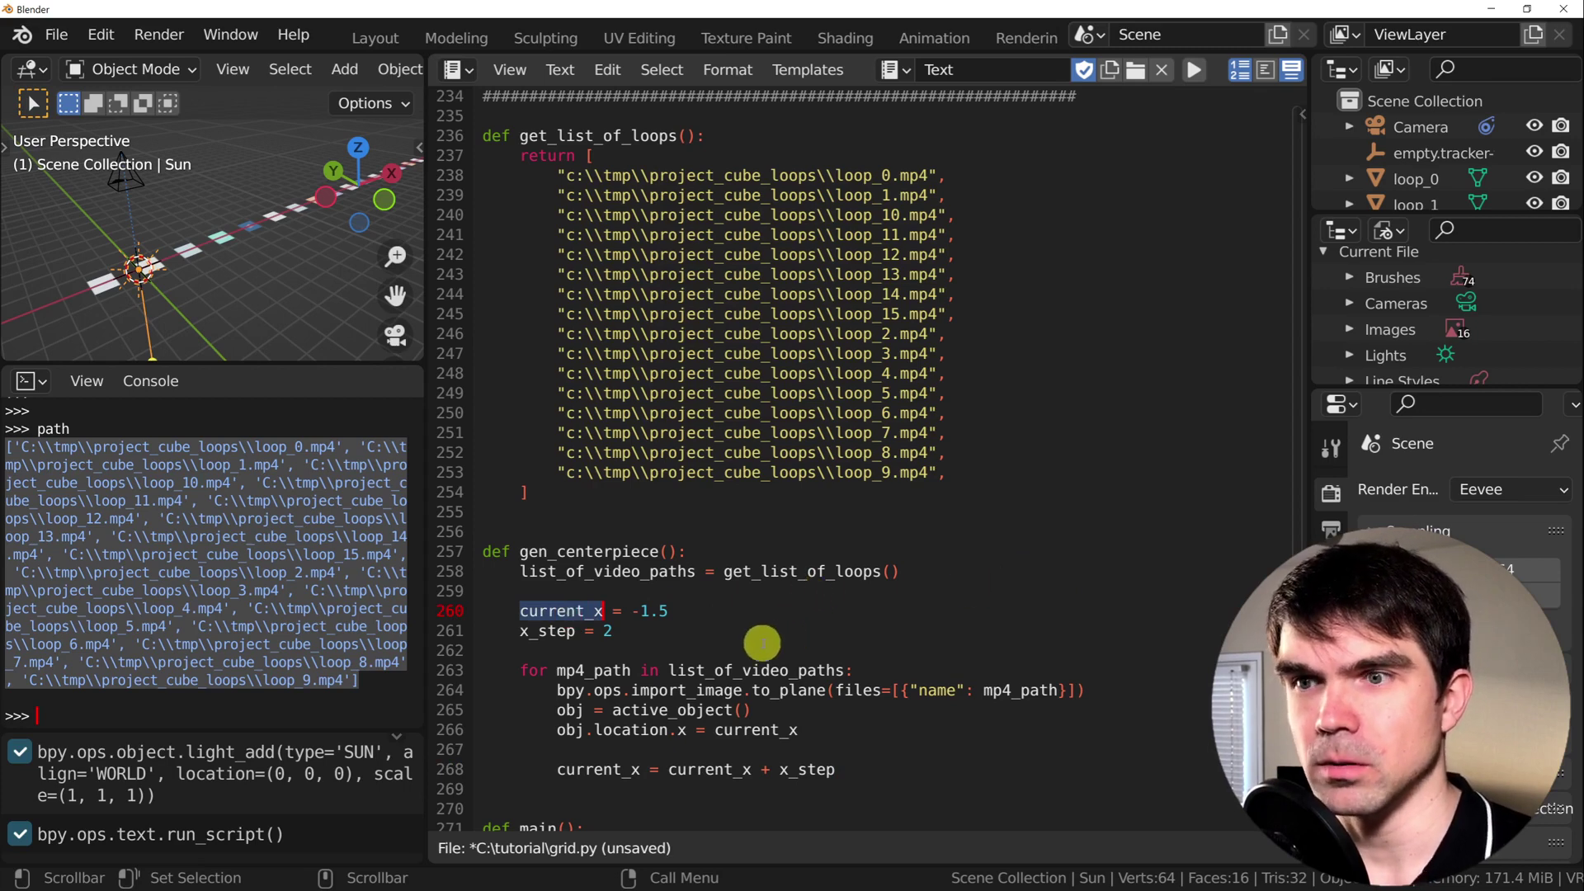
pyautogui.doubleClick(548, 632)
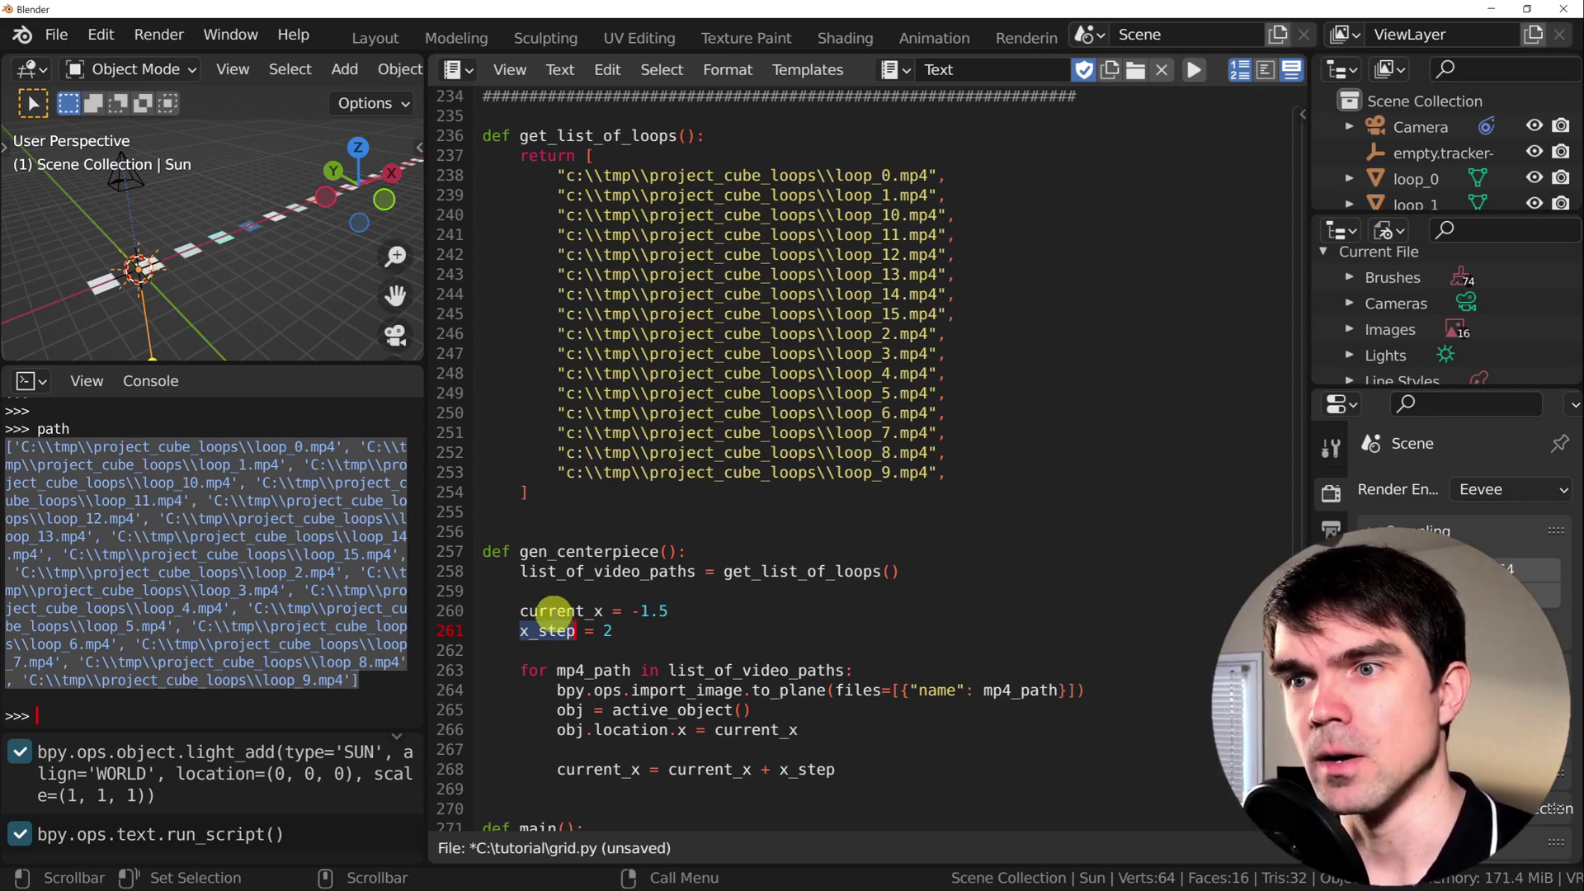
pyautogui.doubleClick(551, 611)
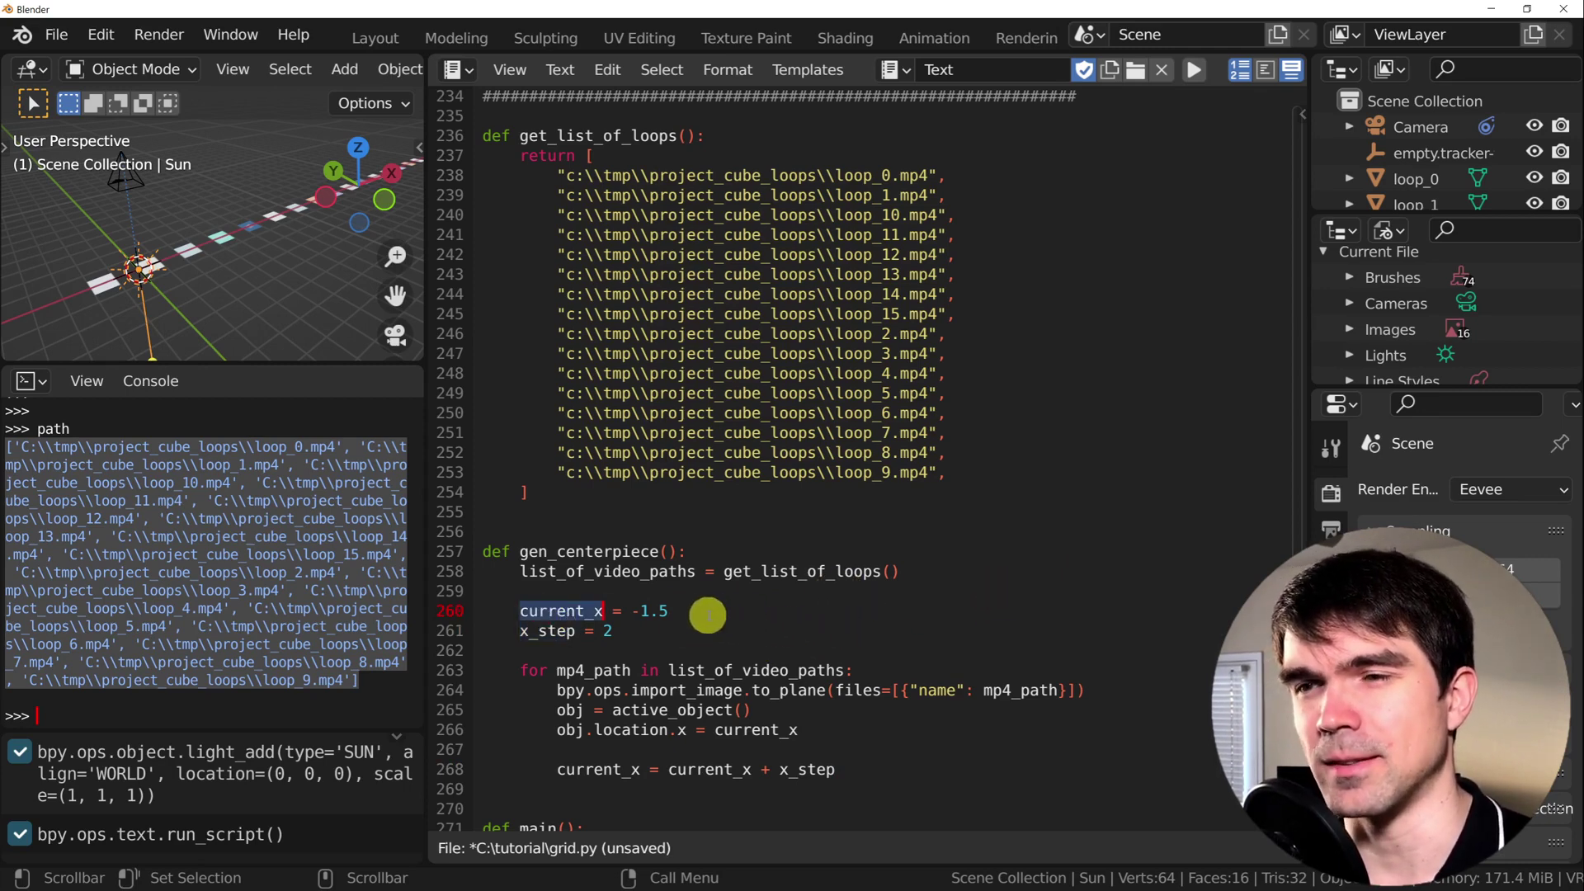
pyautogui.click(675, 611)
pyautogui.click(564, 632)
pyautogui.doubleClick(564, 632)
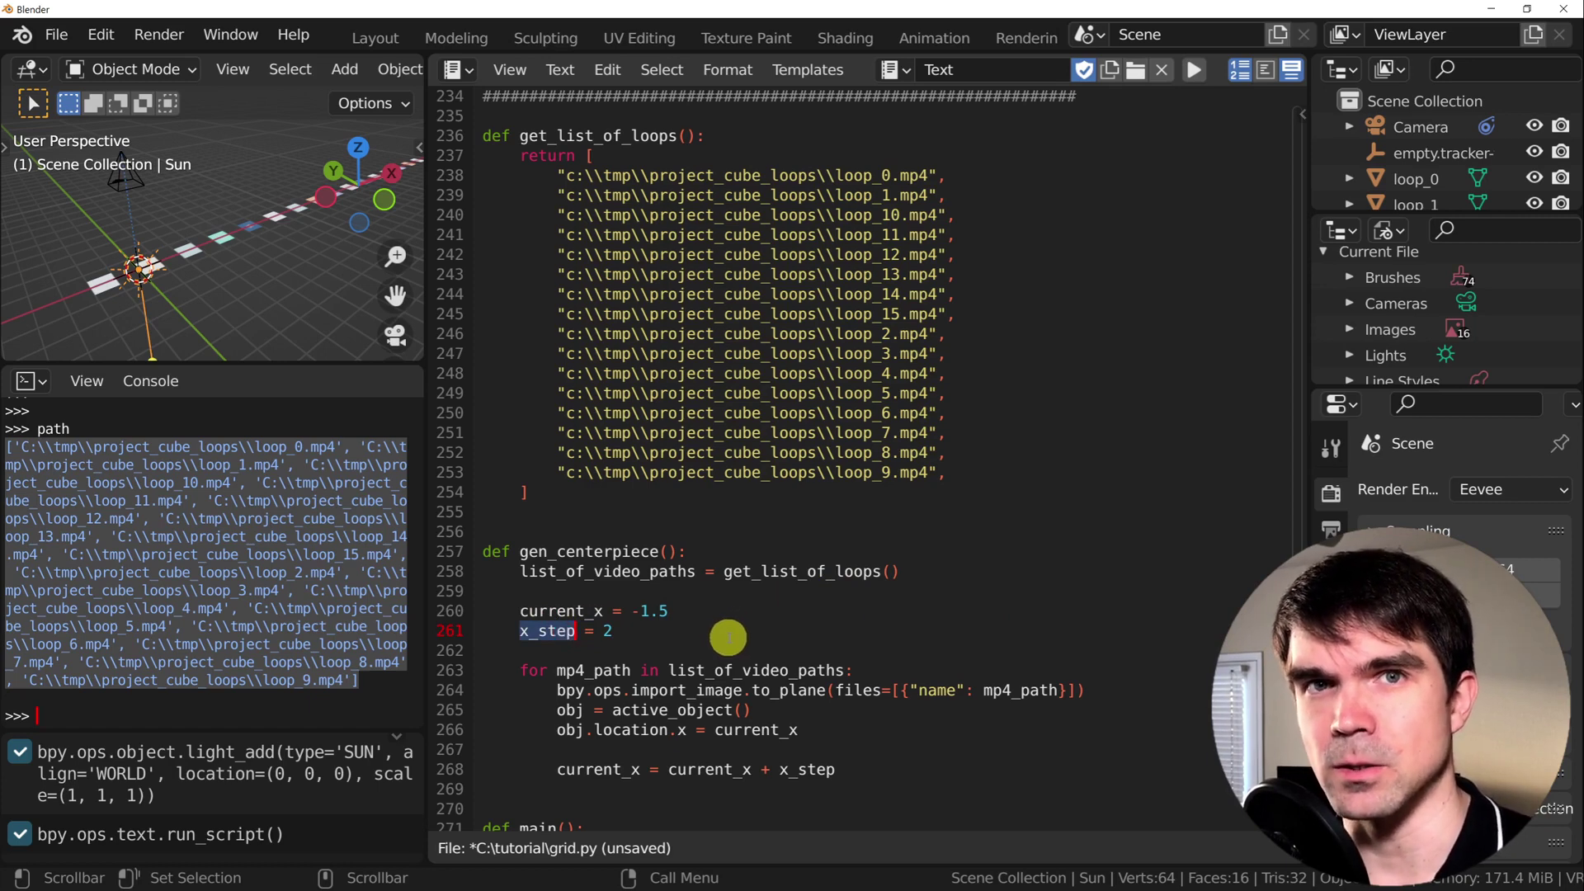
pyautogui.click(761, 670)
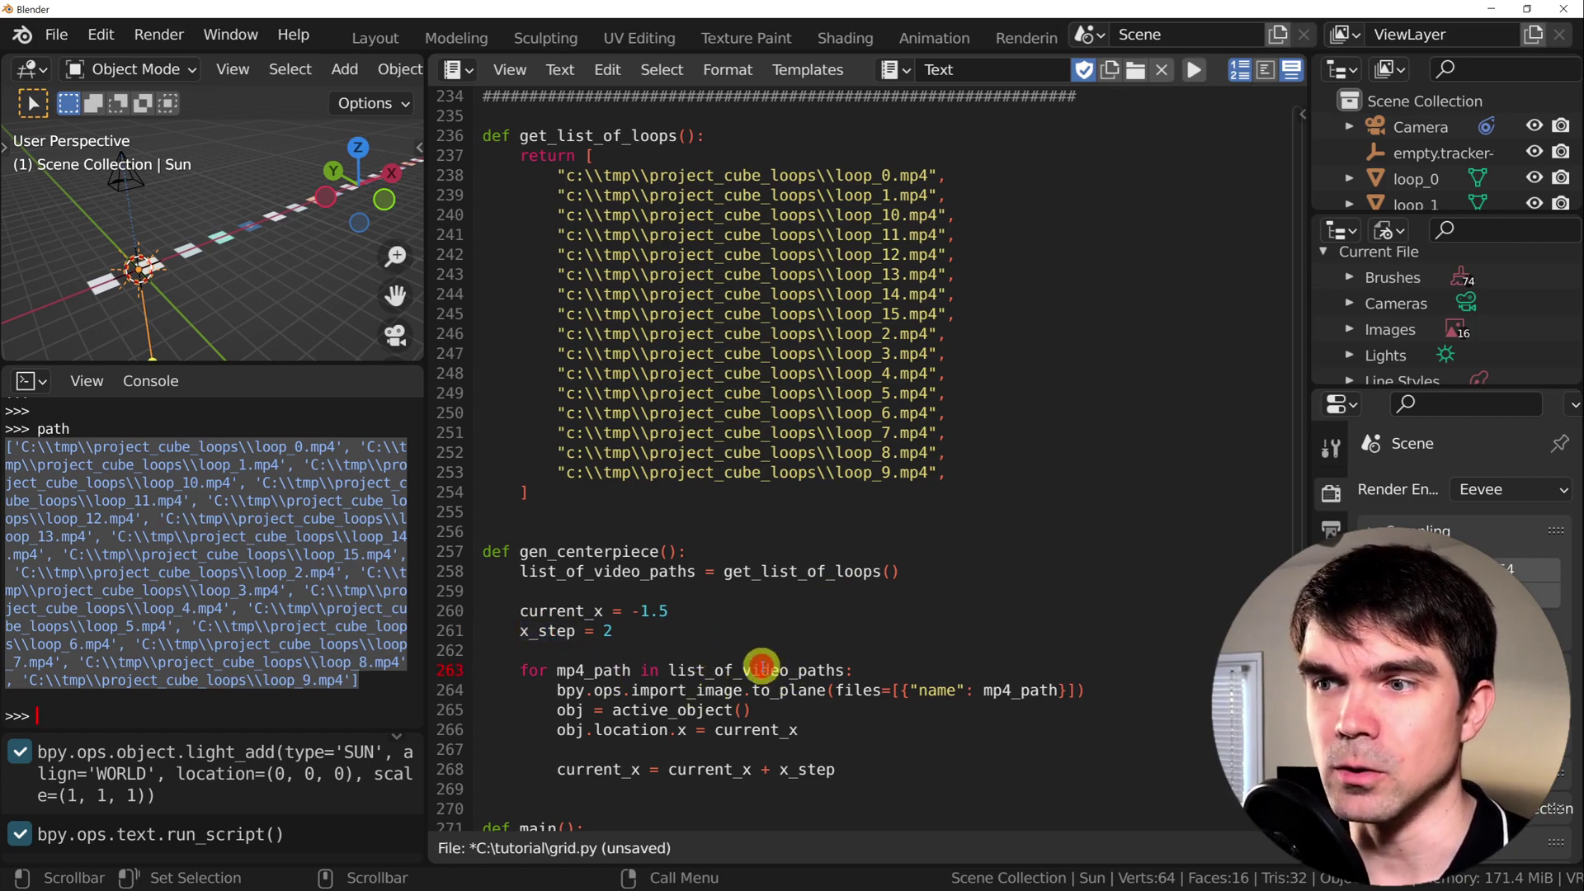
pyautogui.doubleClick(762, 669)
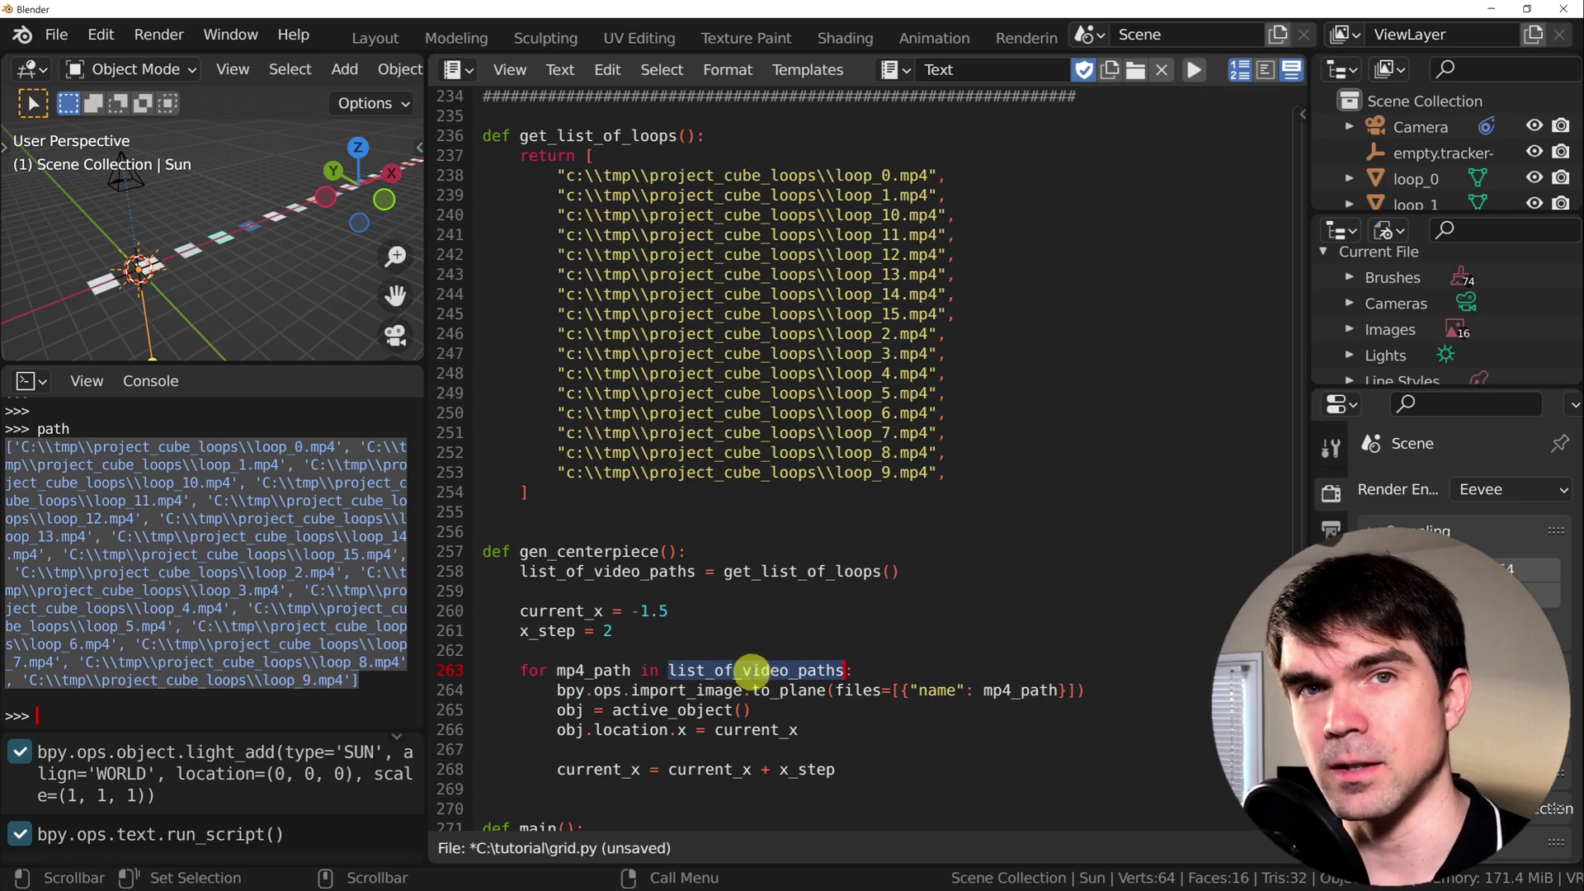
pyautogui.doubleClick(717, 694)
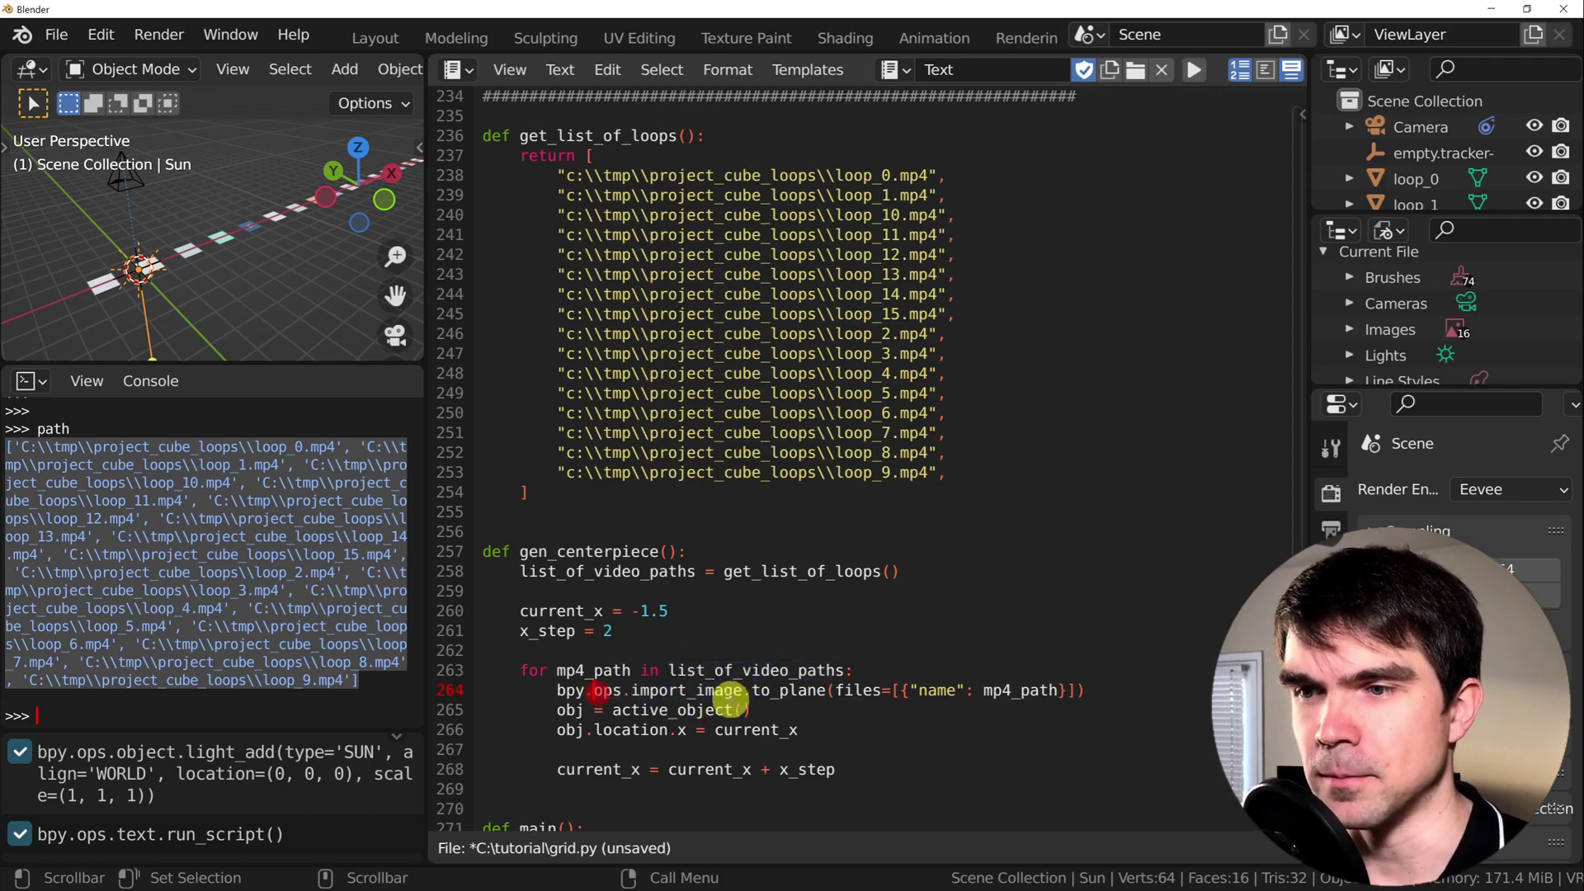
pyautogui.moveTo(769, 709); pyautogui.dragTo(557, 715)
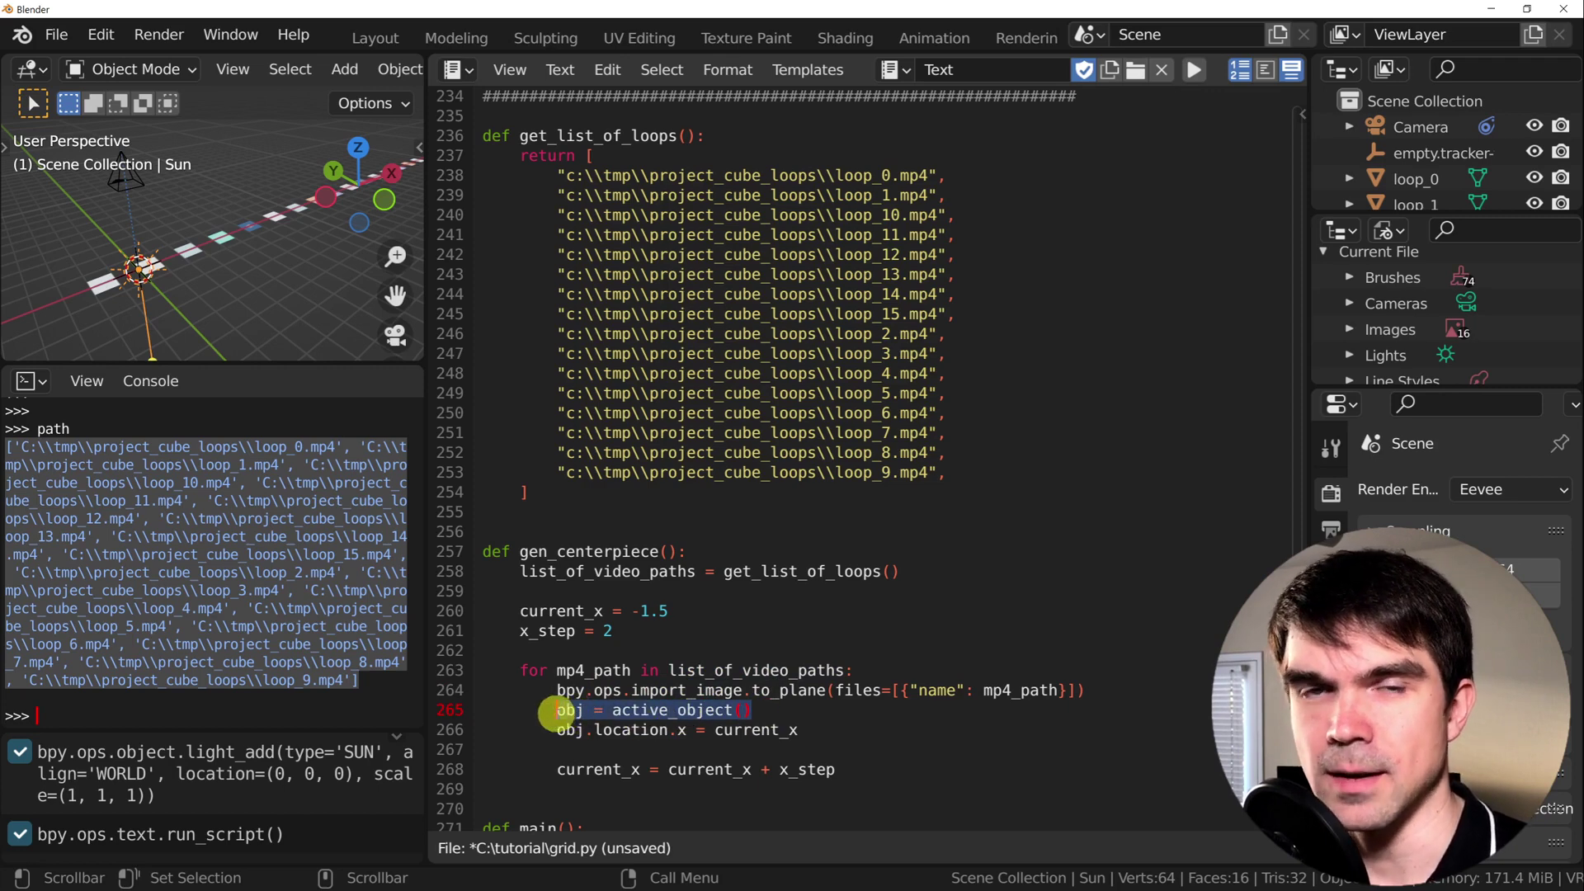
pyautogui.click(557, 714)
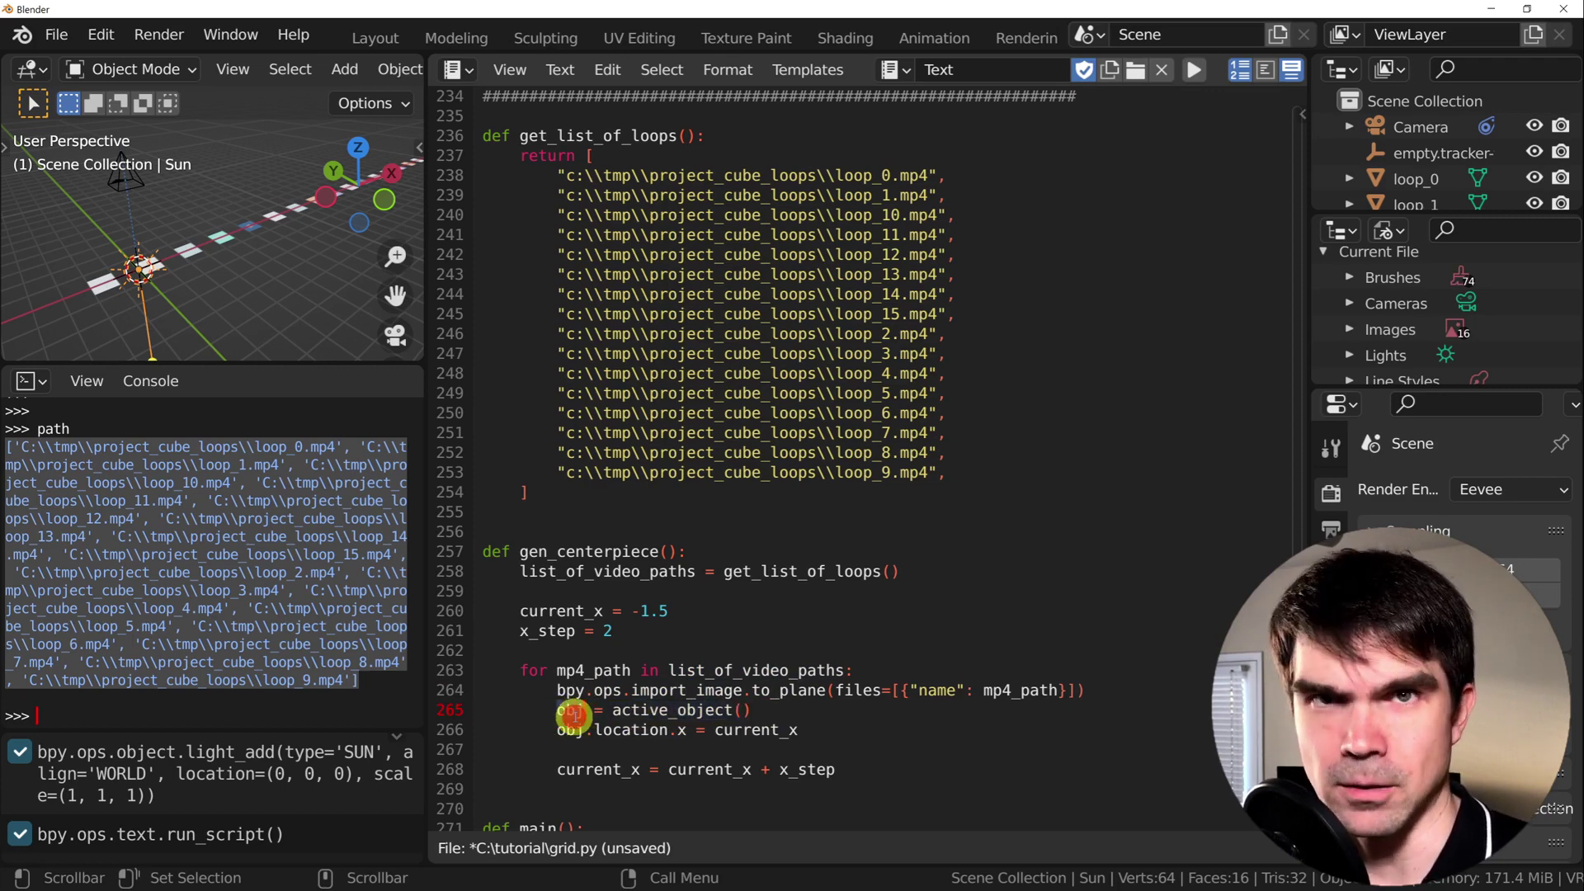
pyautogui.moveTo(558, 730); pyautogui.dragTo(685, 730)
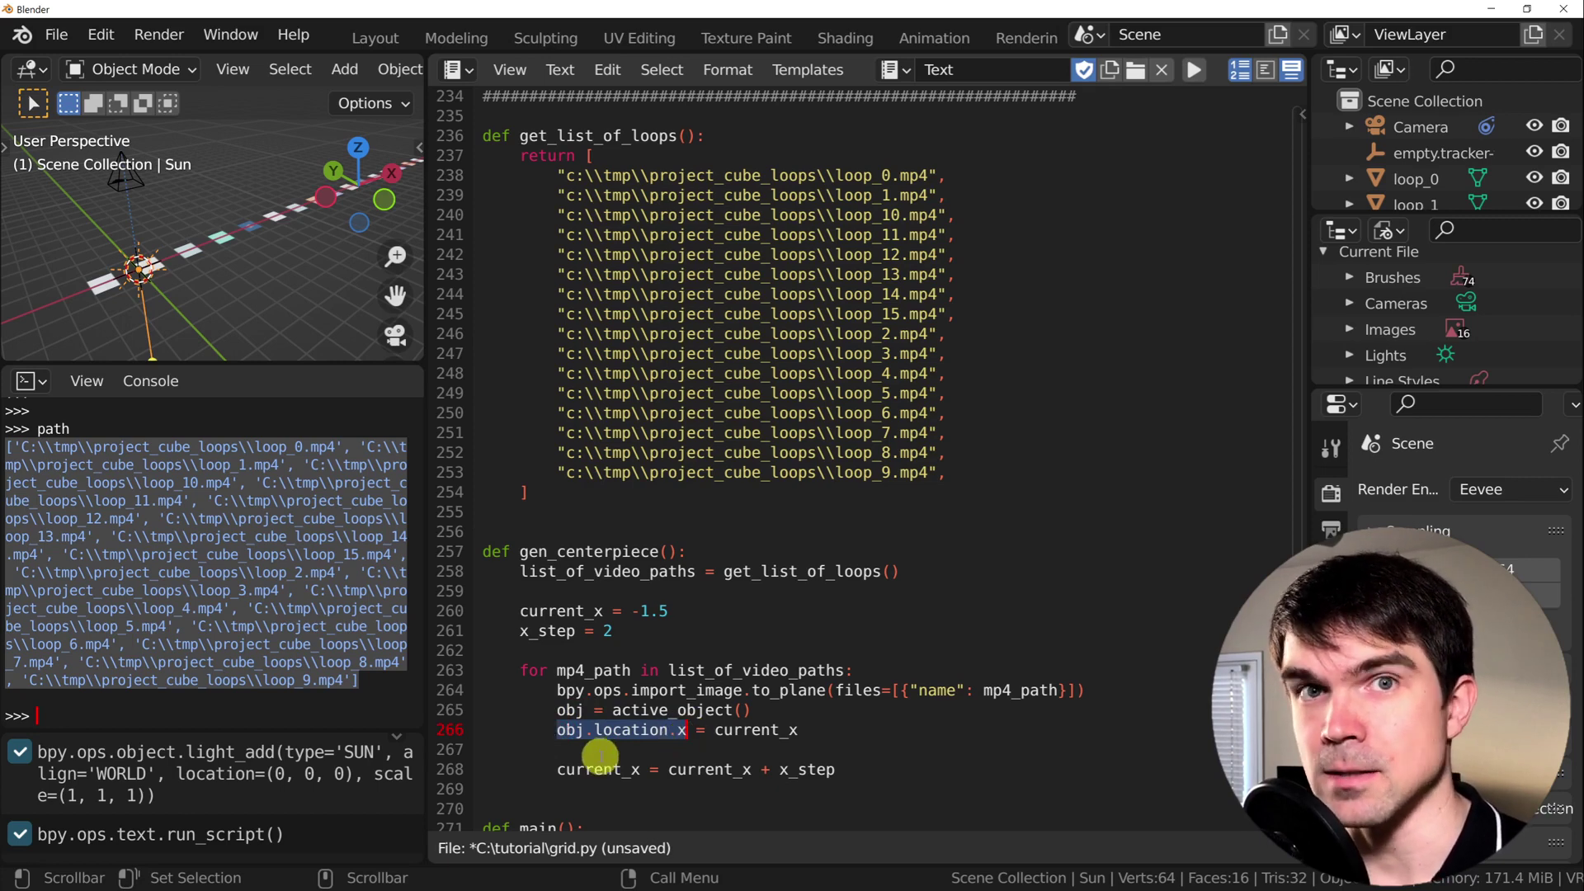
pyautogui.click(765, 730)
pyautogui.doubleClick(766, 730)
pyautogui.click(675, 730)
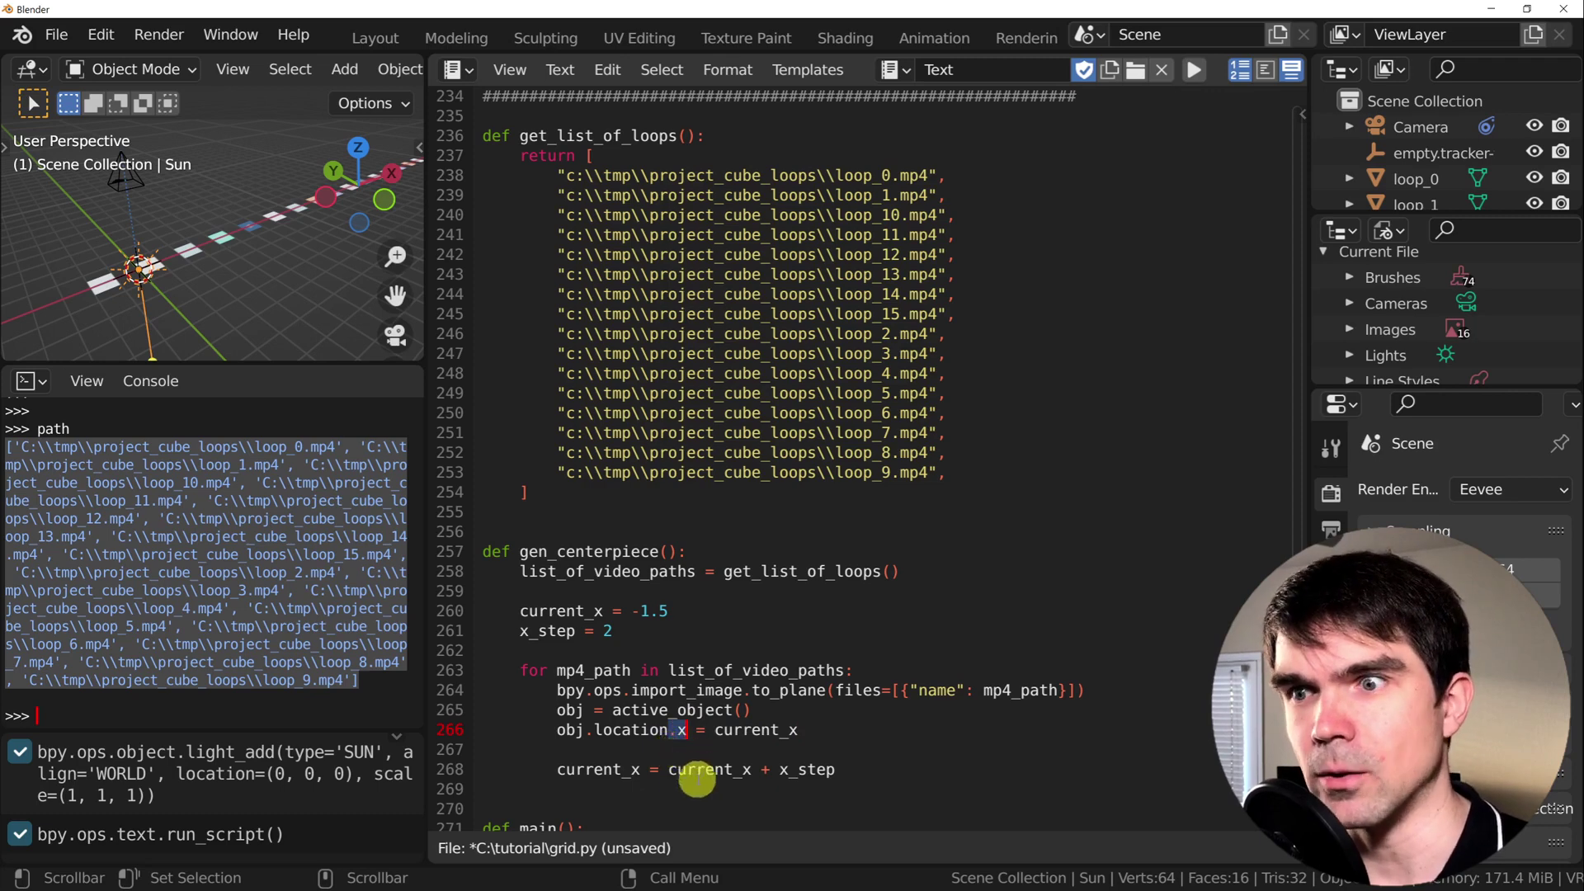
pyautogui.doubleClick(601, 769)
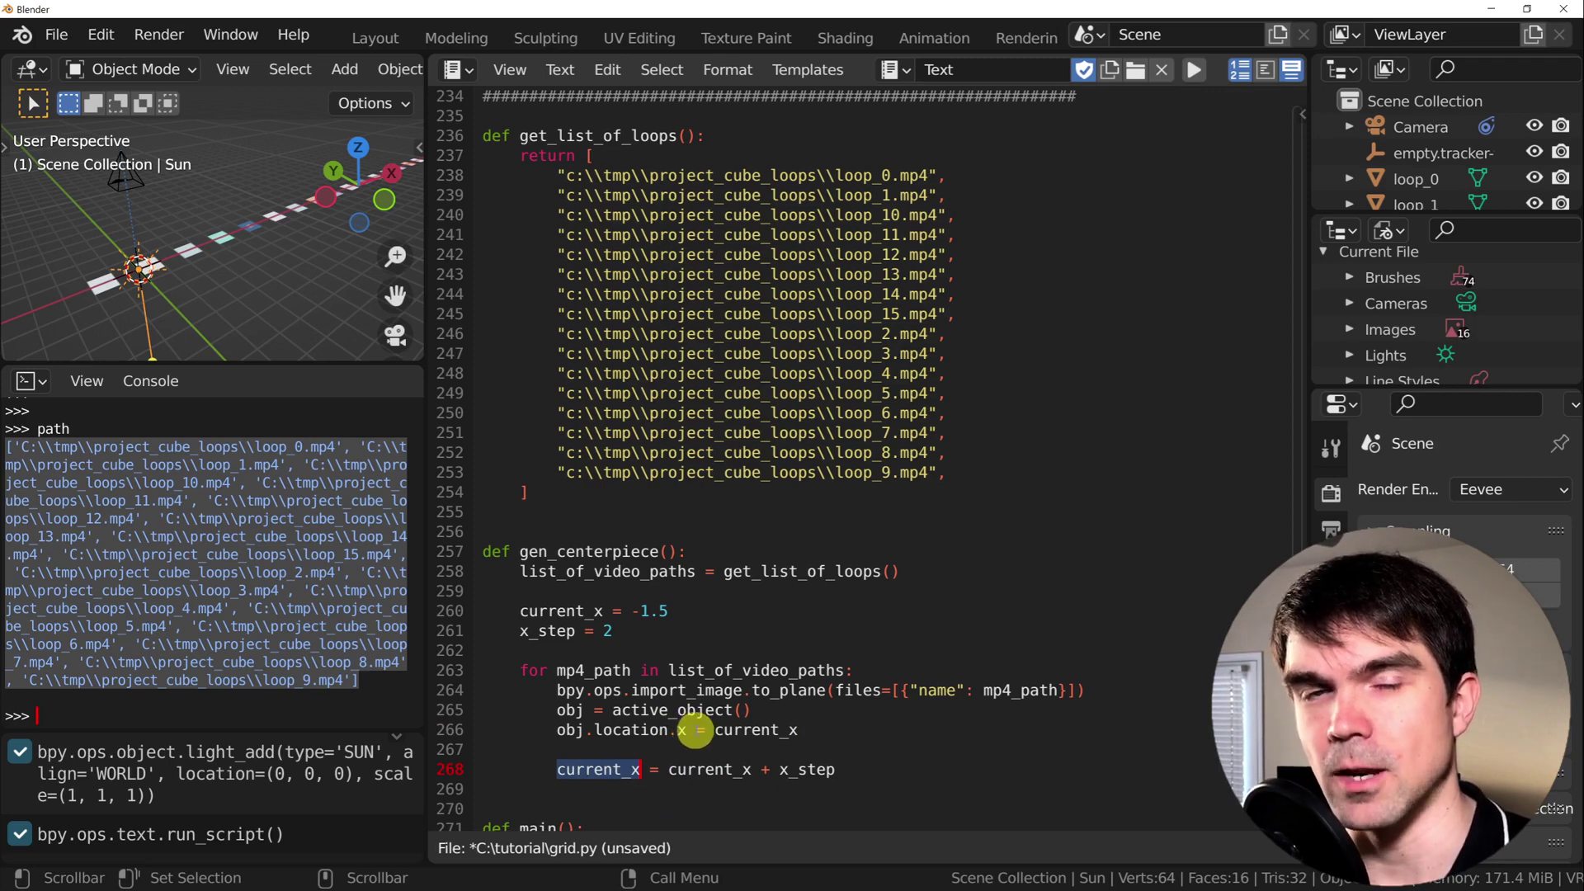
pyautogui.doubleClick(744, 769)
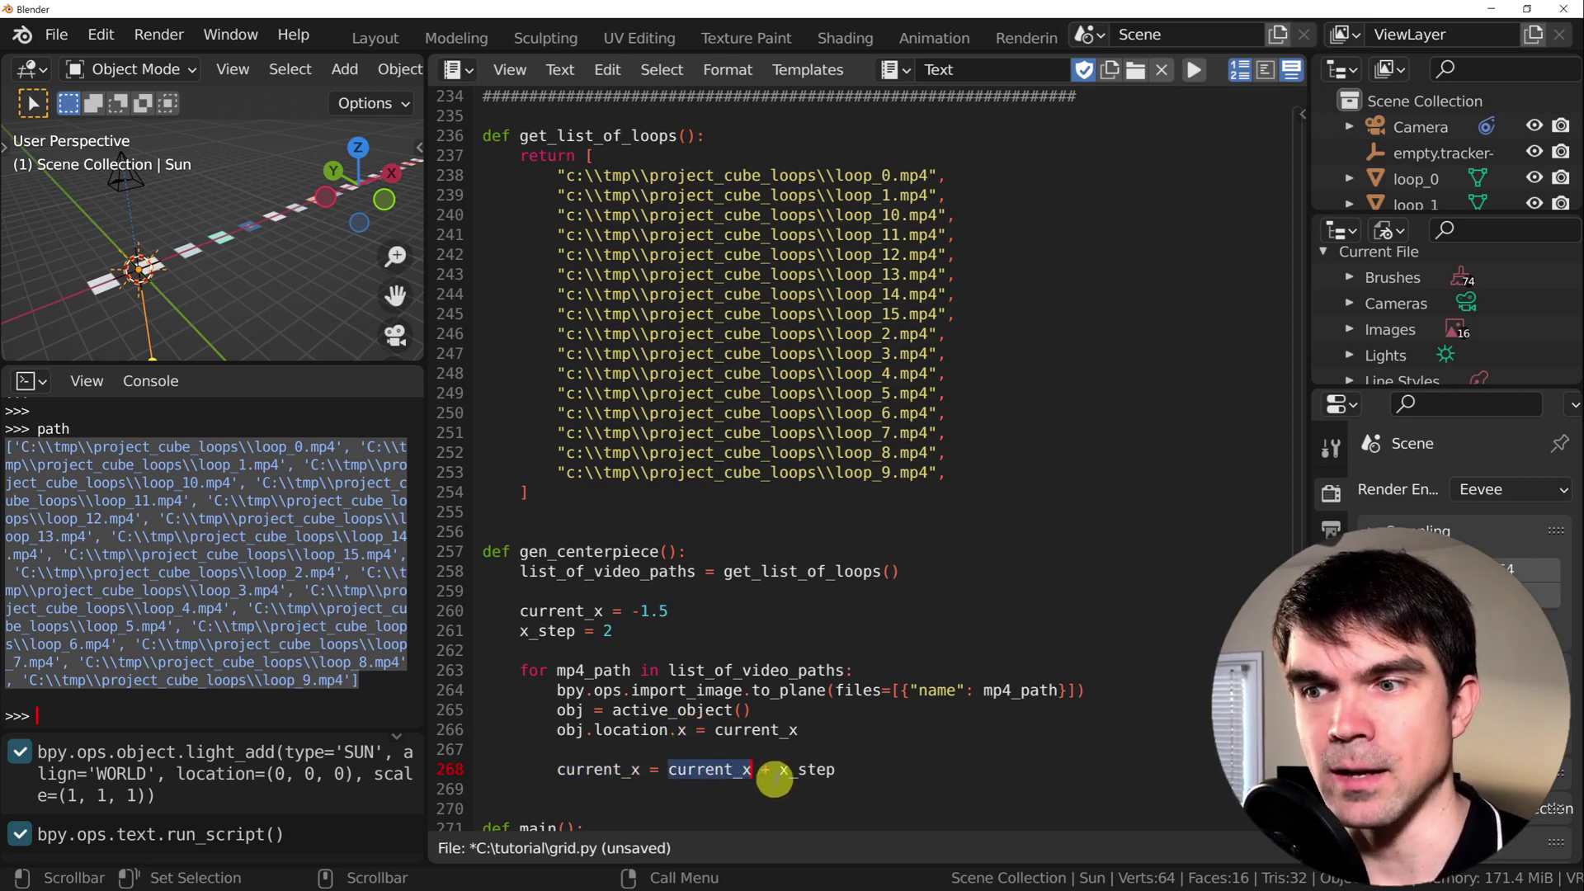
pyautogui.click(808, 770)
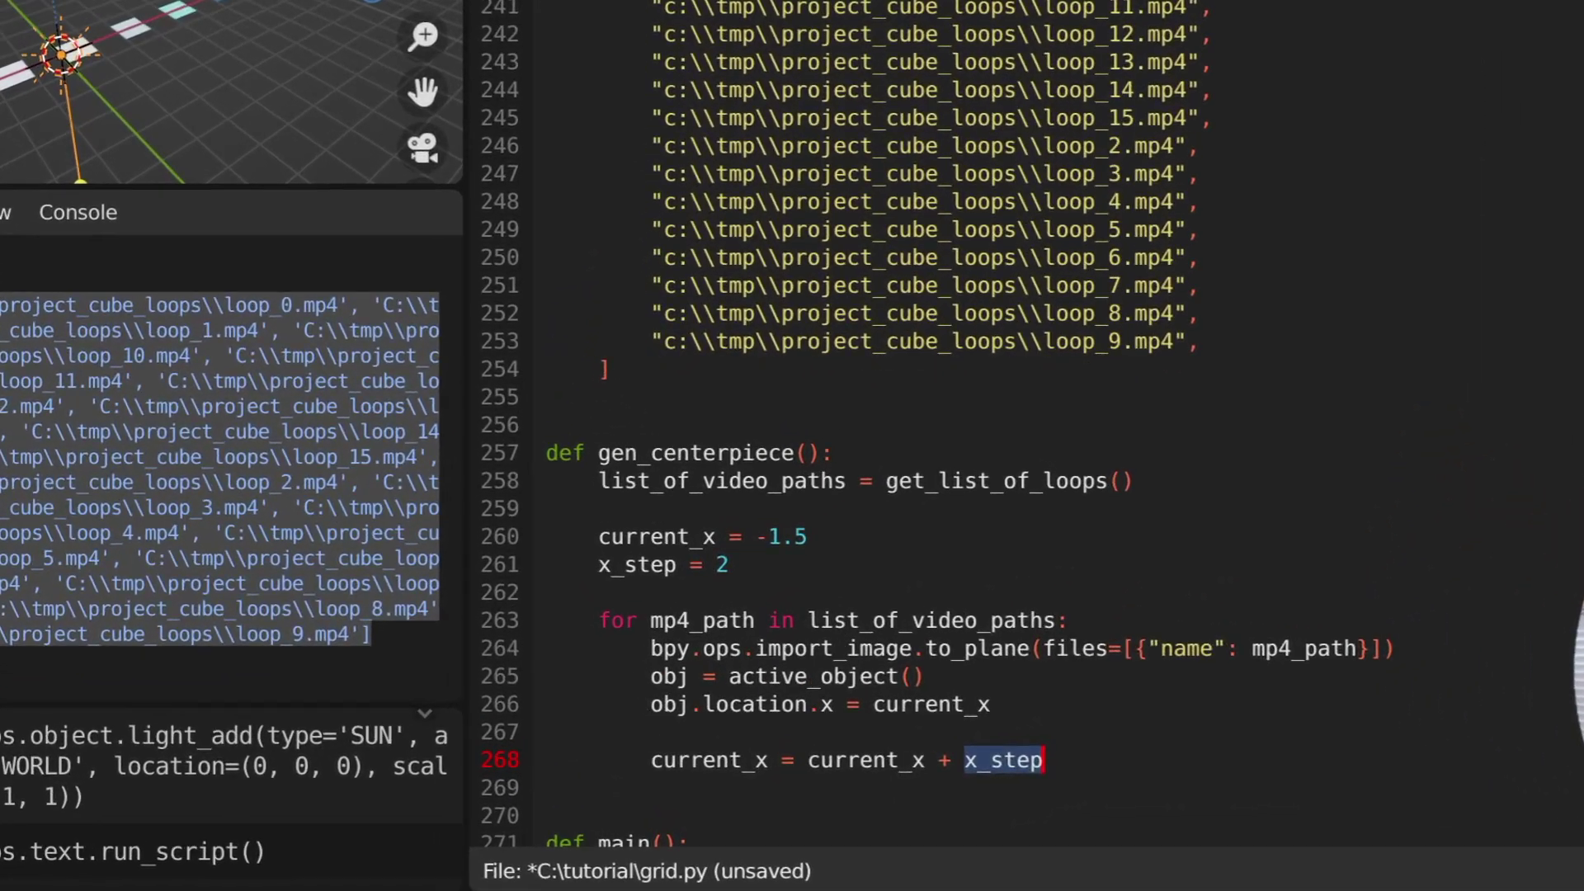
# Add start_x = -1.5 with current_x starting at start_x, plus stop_x, current_y and y_step
pyautogui.click(693, 616)
pyautogui.press('Return')
pyautogui.write('start_x =')
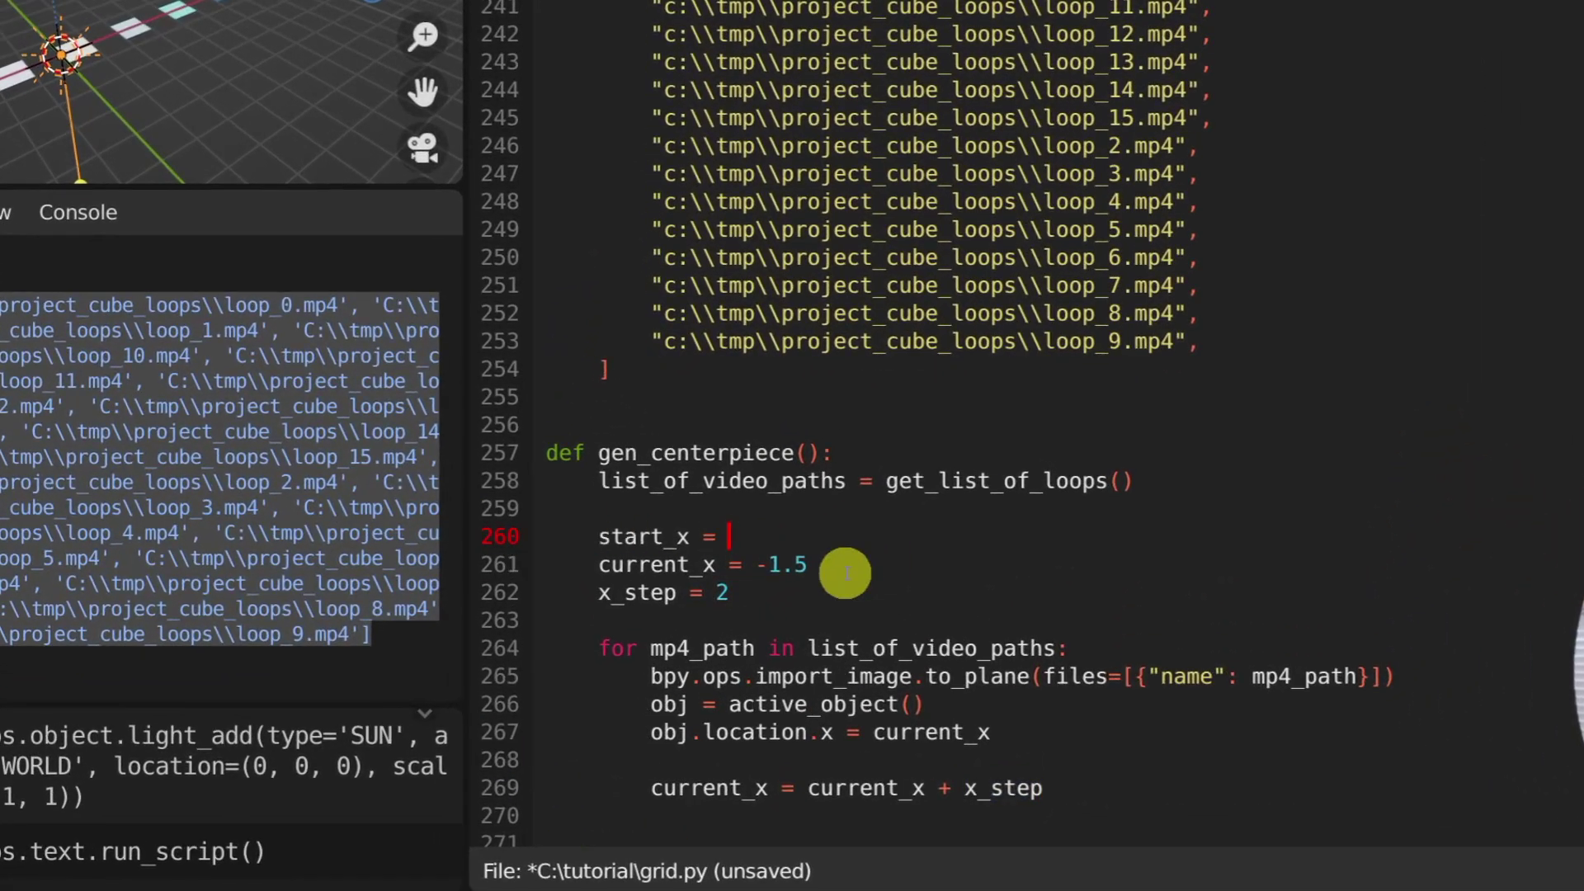
pyautogui.press('Down')
pyautogui.hotkey('shift', 'End')
pyautogui.hotkey('ctrl', 'x')
pyautogui.press('Up')
pyautogui.hotkey('ctrl', 'v')
pyautogui.press('Down')
pyautogui.write('start_x')
pyautogui.press('Home')
pyautogui.press('Return')
pyautogui.press('Up')
pyautogui.write('stop')
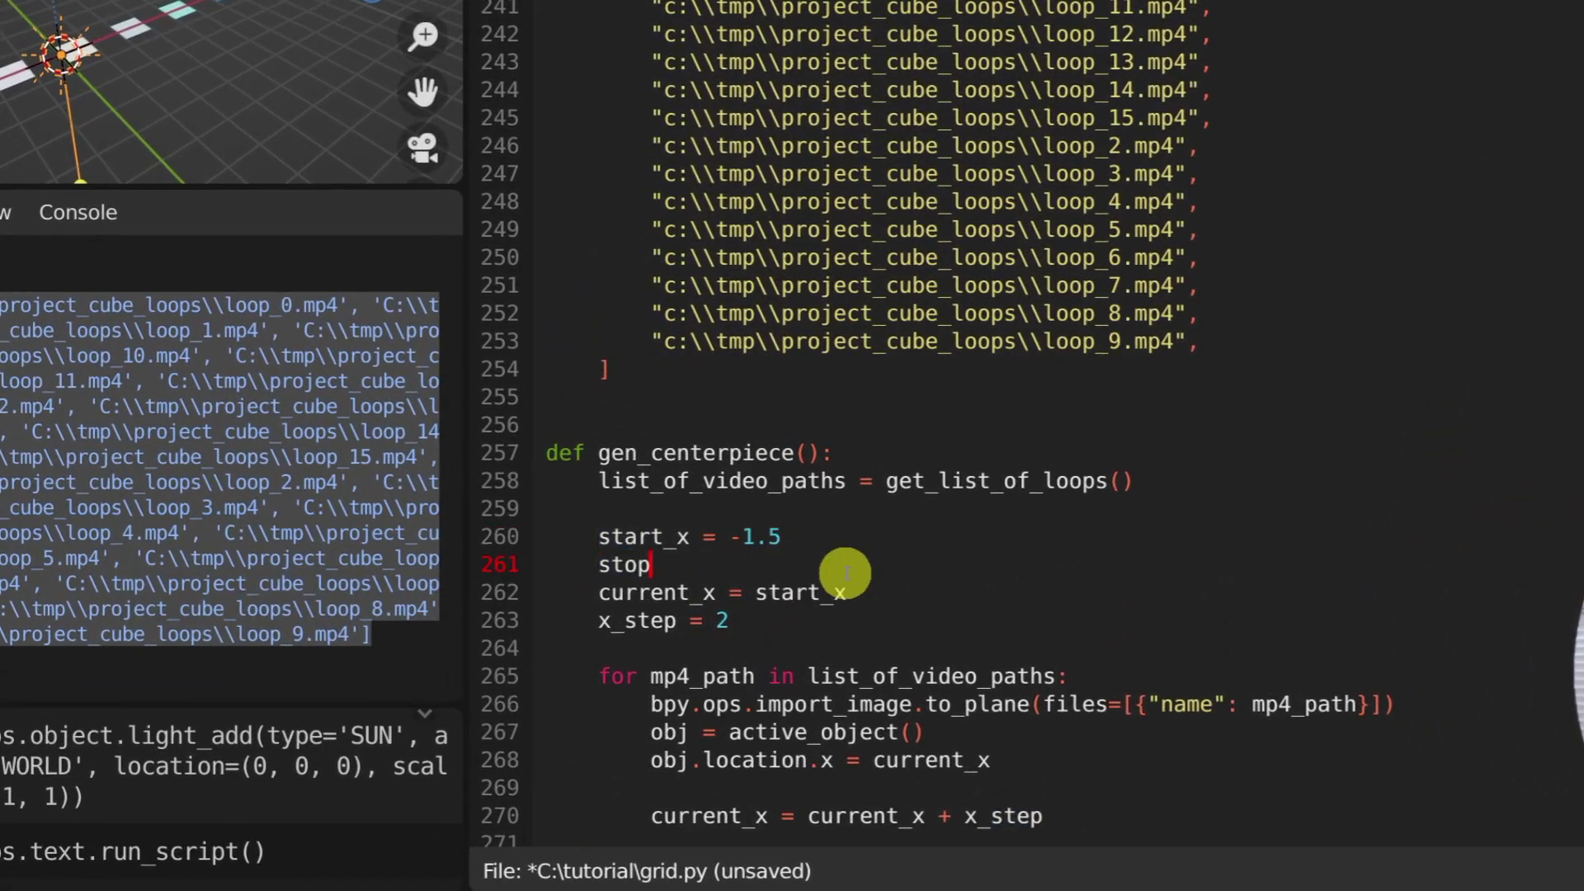
pyautogui.press('Return')
pyautogui.press('Return')
pyautogui.write('current_y')
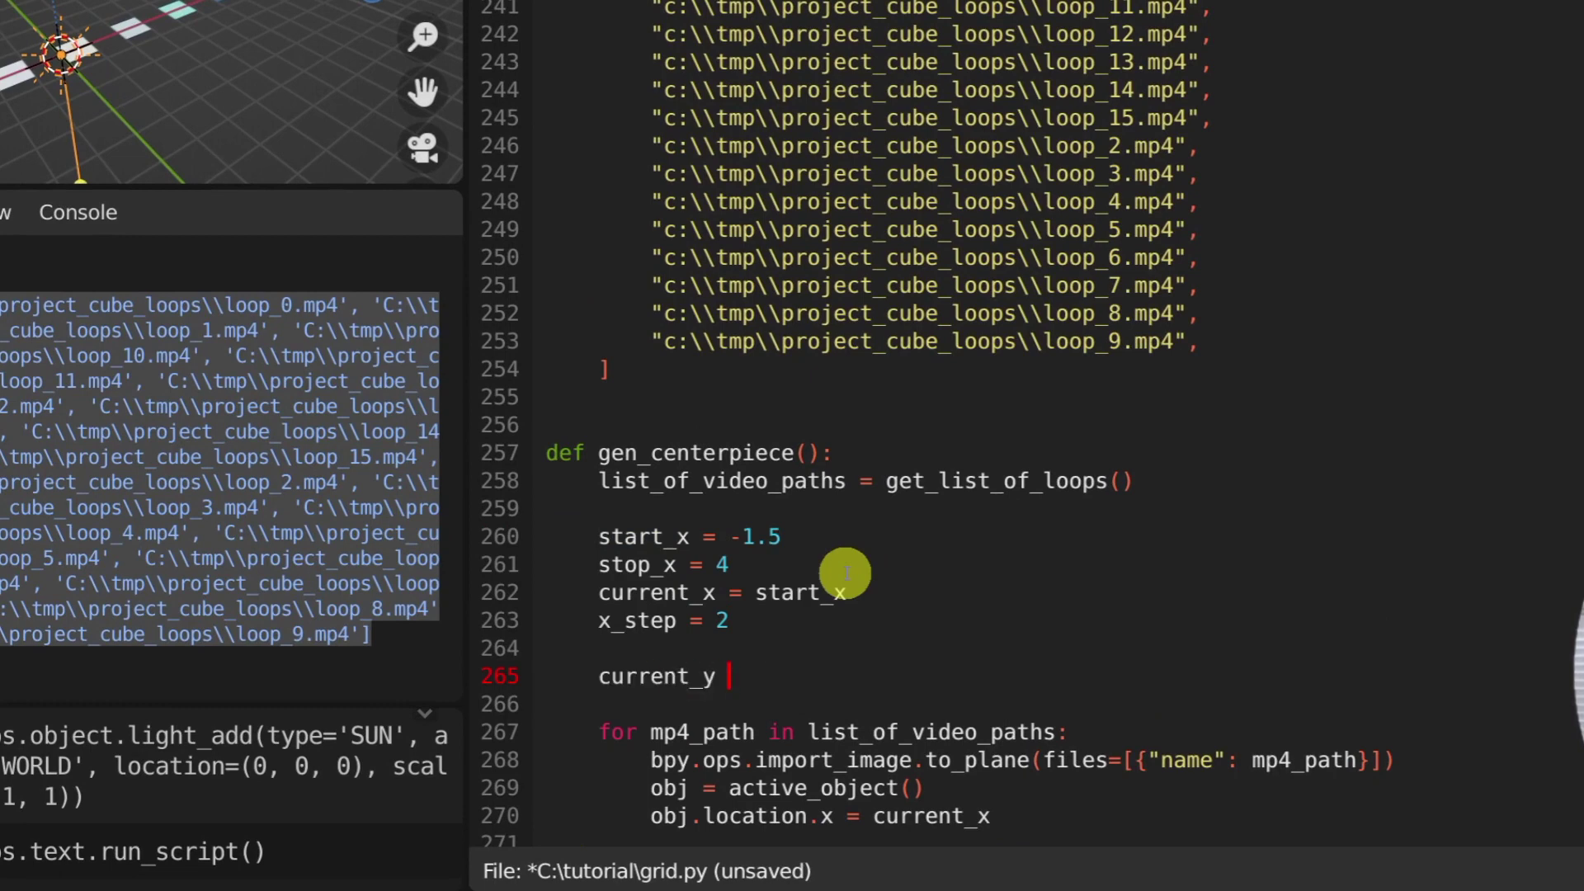
pyautogui.write(' -1.5')
pyautogui.press('Return')
pyautogui.scroll(-4, 845, 574)
# Add obj.location.y = current_y and an if current_x > stop_x block that resets x and advances current_y
pyautogui.click(1025, 512)
pyautogui.press('Home')
pyautogui.hotkey('ctrl', 'shift', 'd')
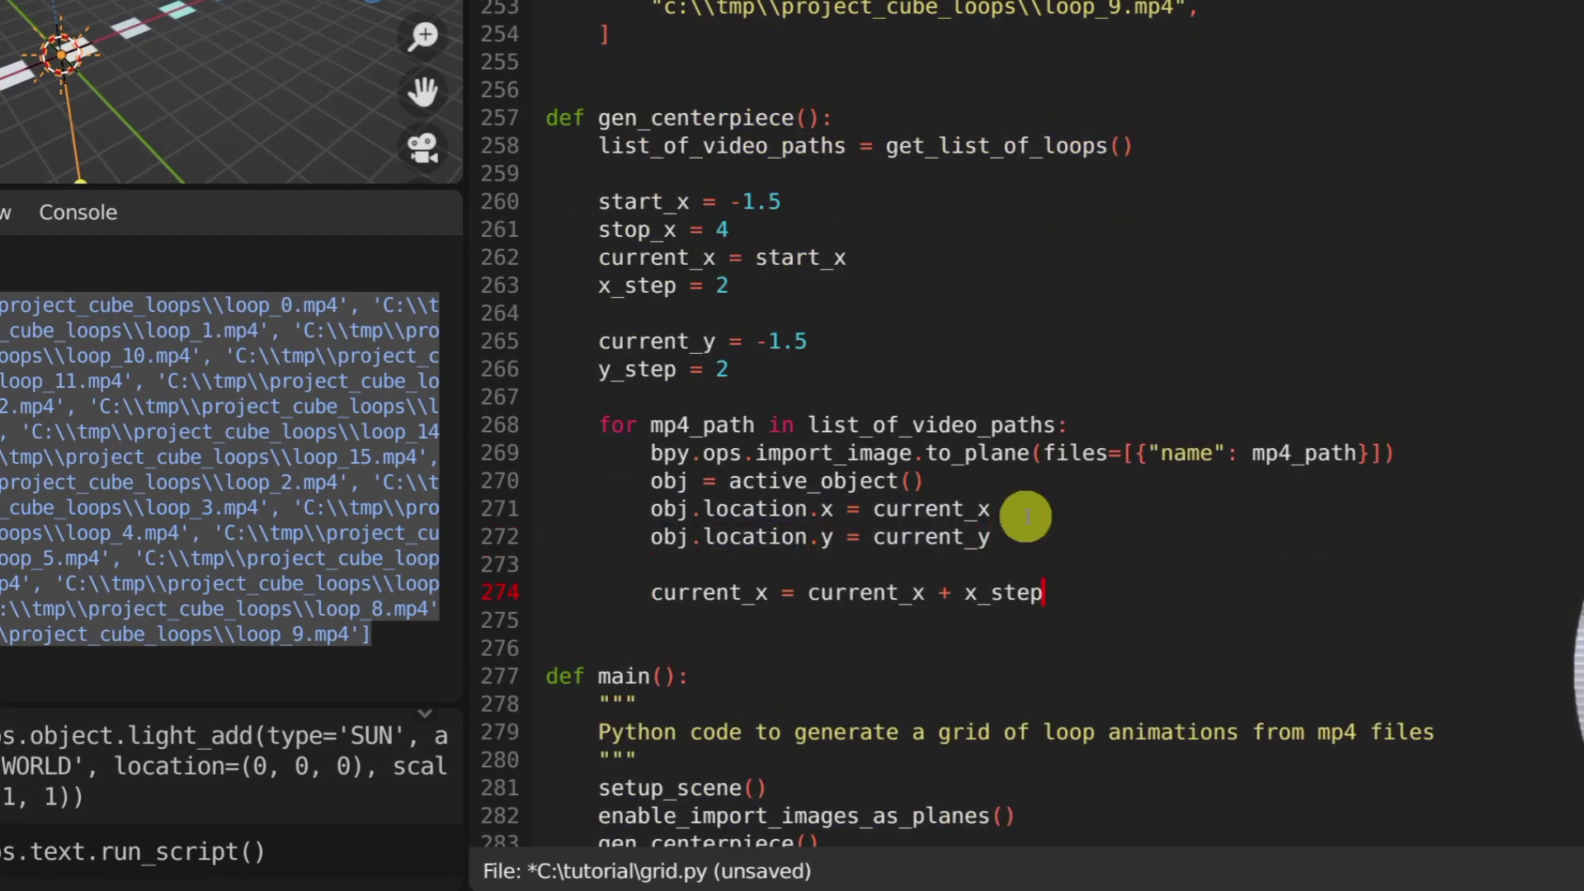
pyautogui.press('BackSpace')
pyautogui.write('y')
pyautogui.press('Down')
pyautogui.press('Down')
pyautogui.press('End')
pyautogui.press('Return')
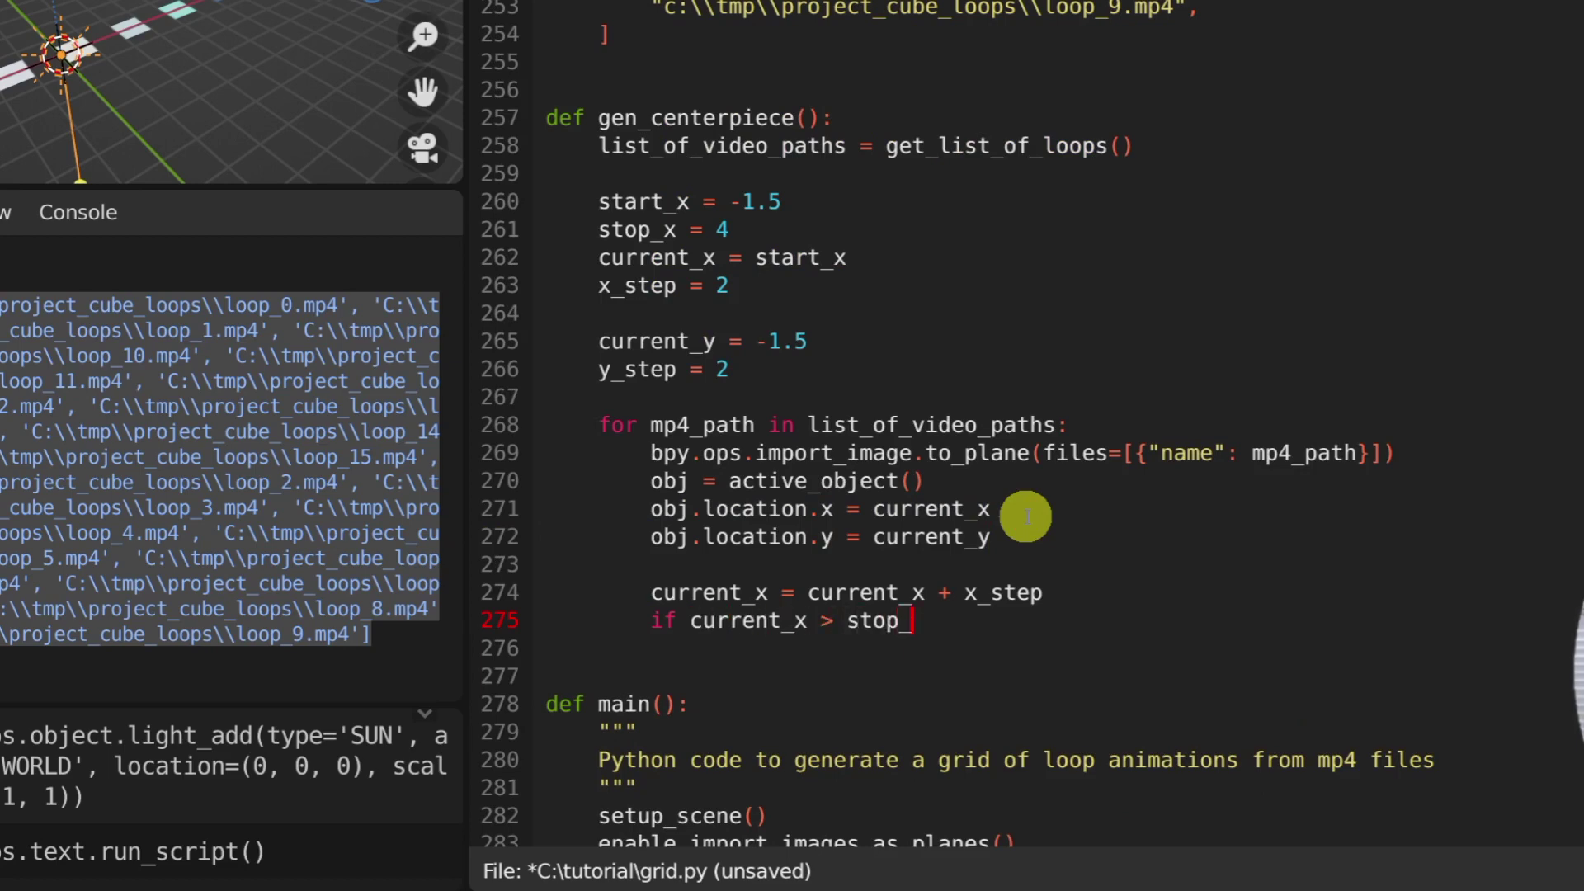
pyautogui.write('x:')
pyautogui.press('Return')
pyautogui.write('current_x = start_x')
pyautogui.press('Return')
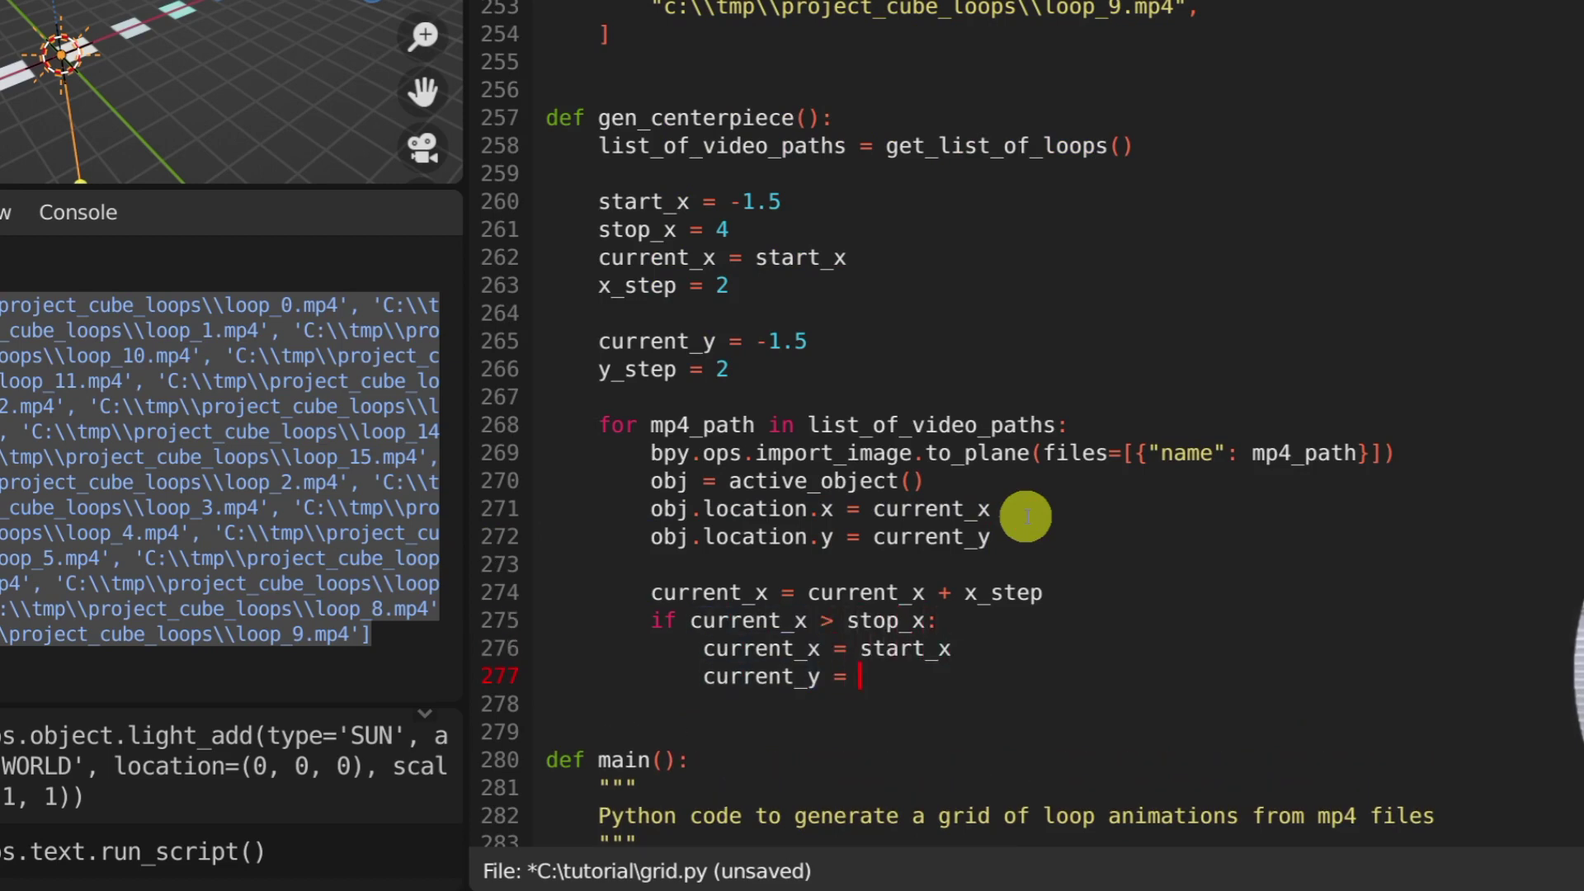
pyautogui.write('current_y + y_step')
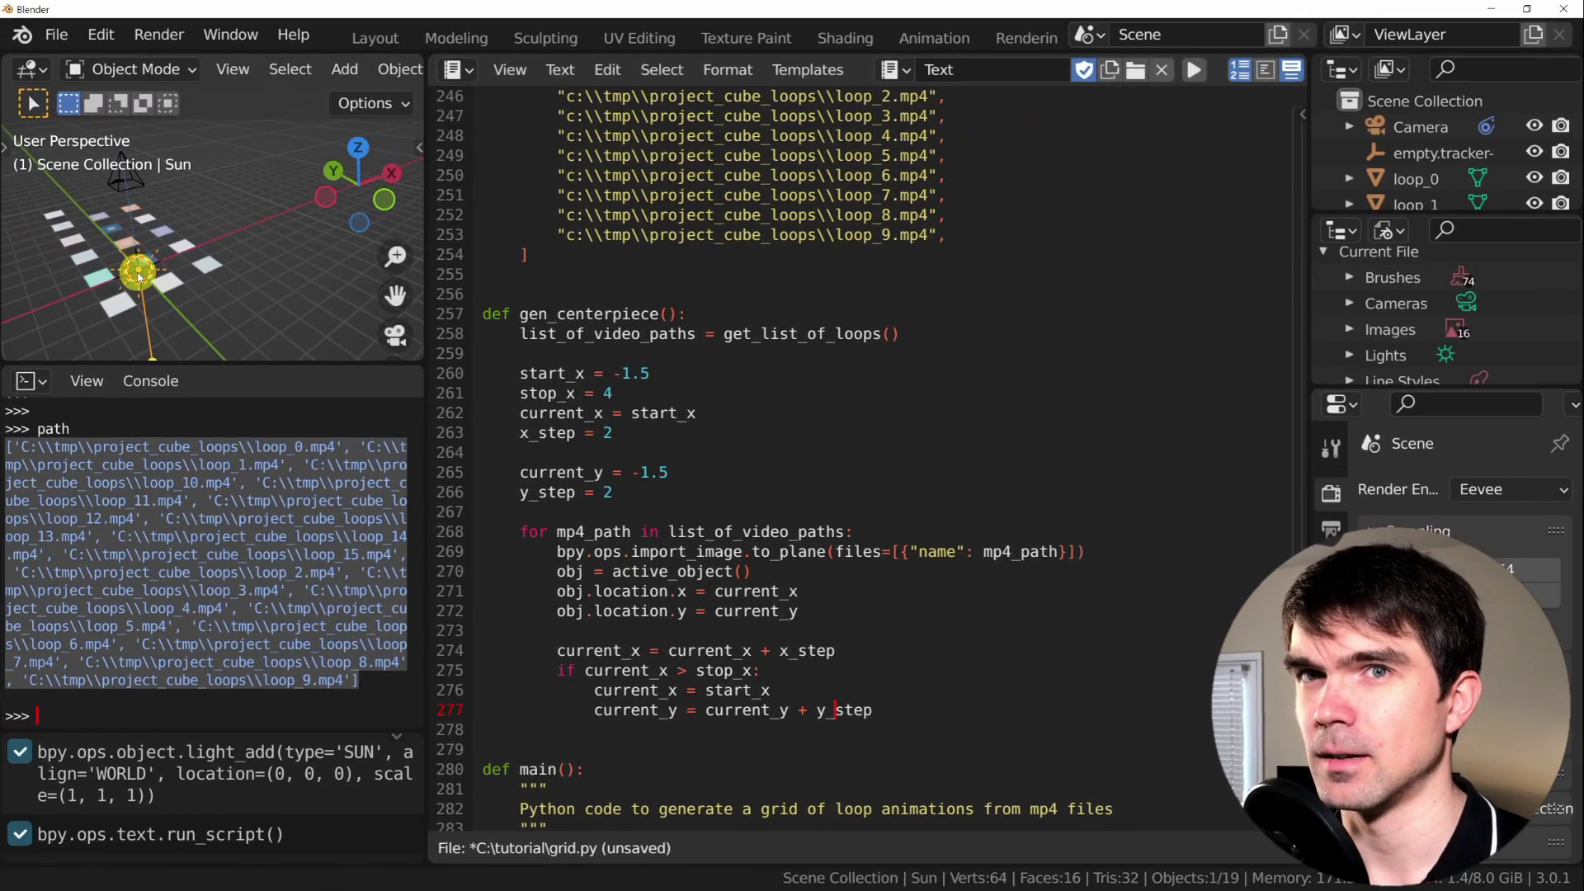
pyautogui.moveTo(136, 273); pyautogui.dragTo(254, 292, button='middle')
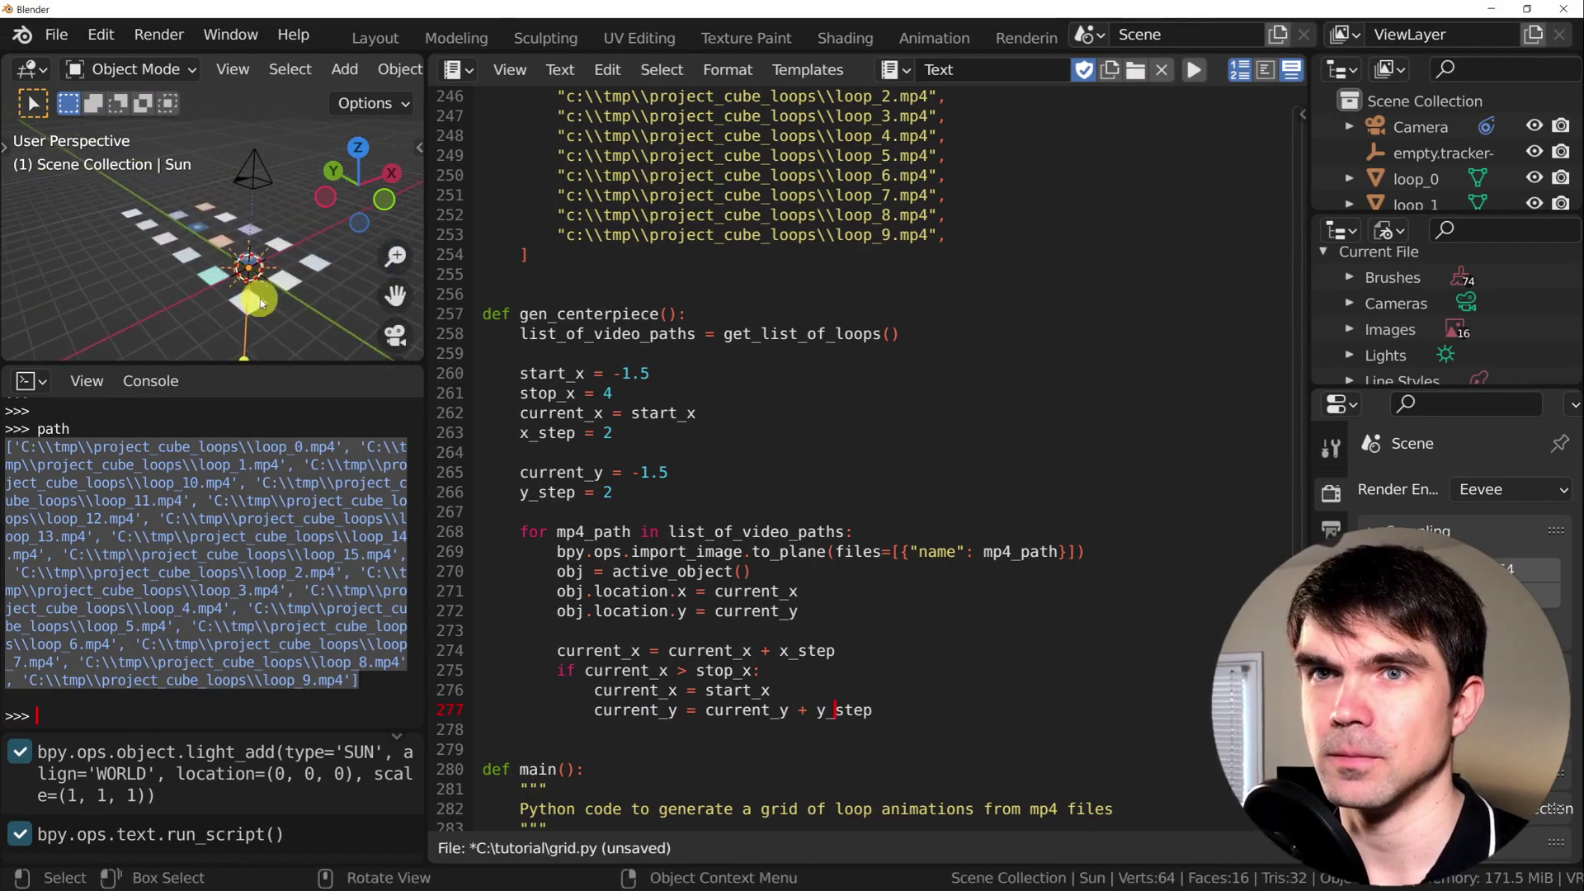
pyautogui.hotkey('ctrl', 'space')
pyautogui.scroll(3, 881, 524)
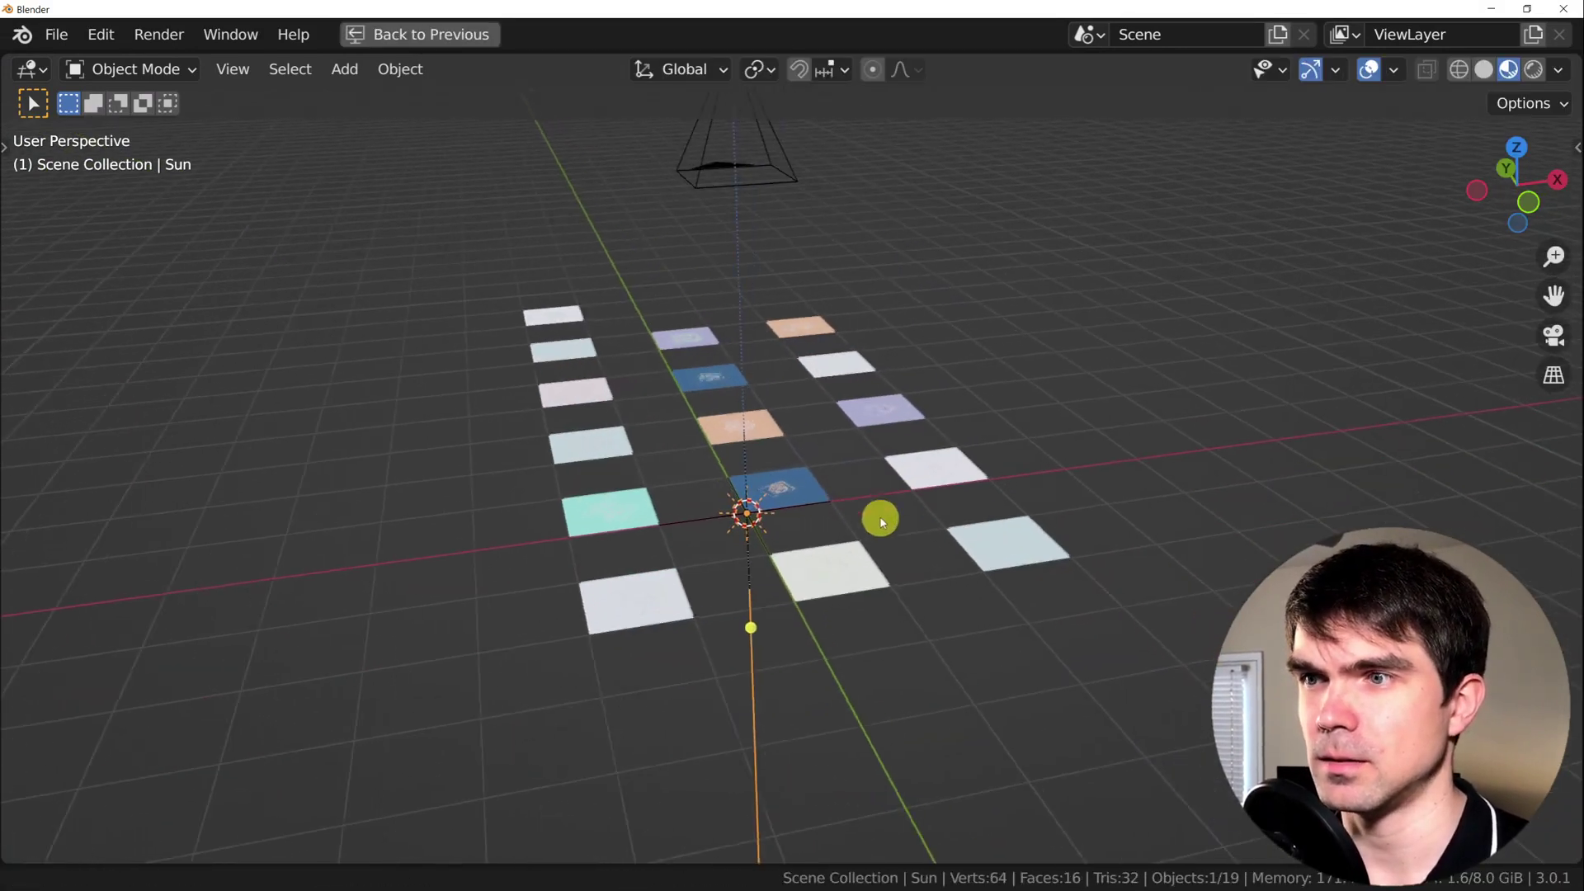
pyautogui.moveTo(880, 523)
pyautogui.mouseDown(button='middle')
pyautogui.moveTo(888, 561)
pyautogui.moveTo(827, 499)
pyautogui.mouseUp(button='middle')
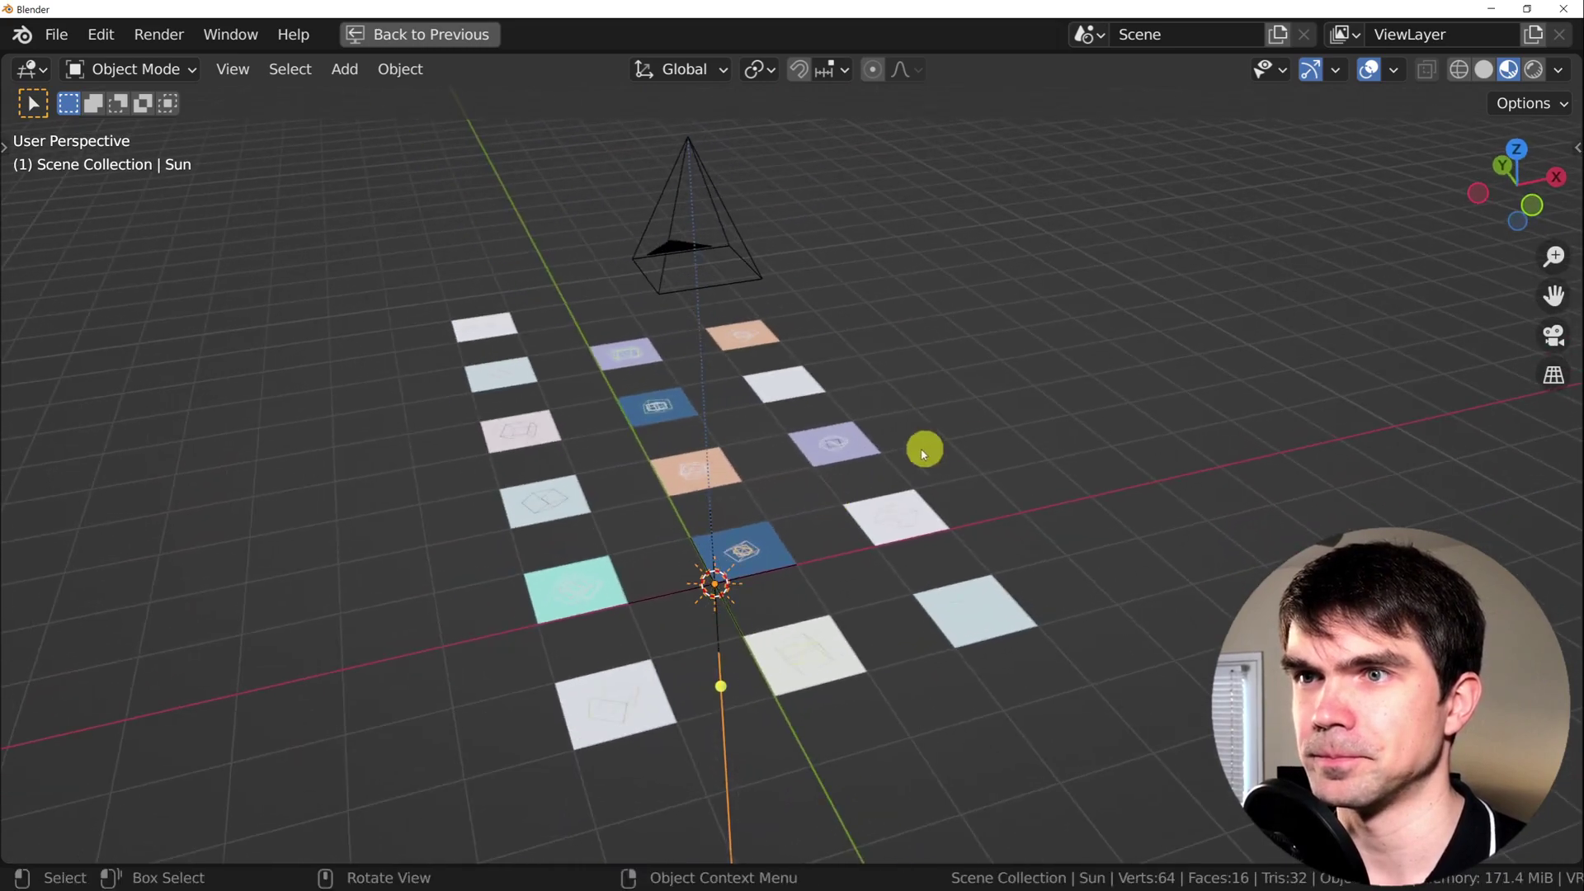
pyautogui.hotkey('ctrl', 'space')
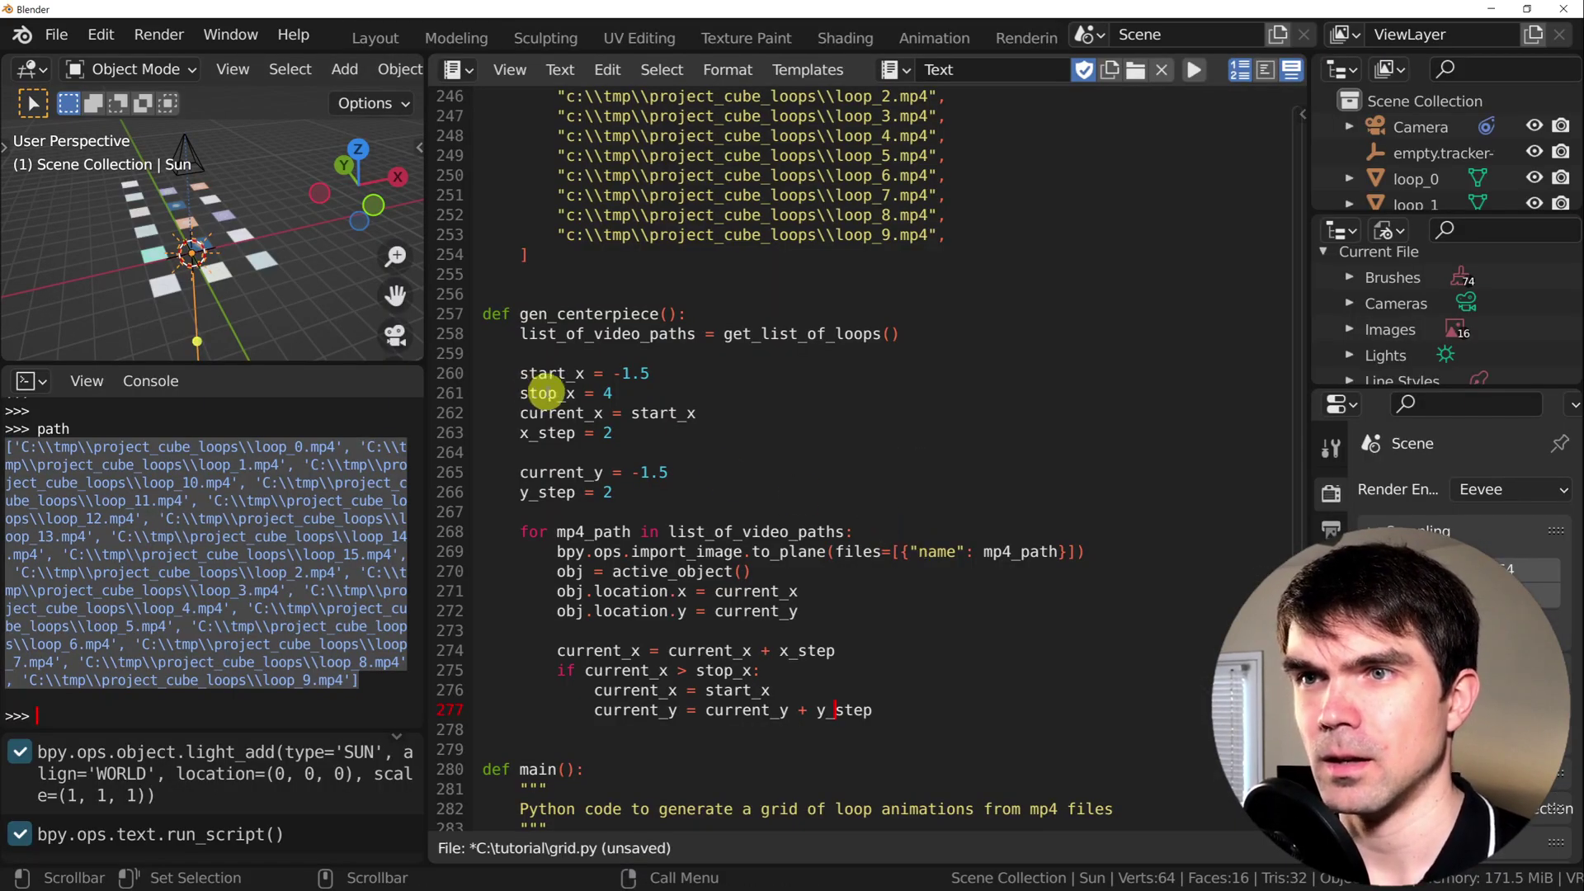
pyautogui.doubleClick(549, 373)
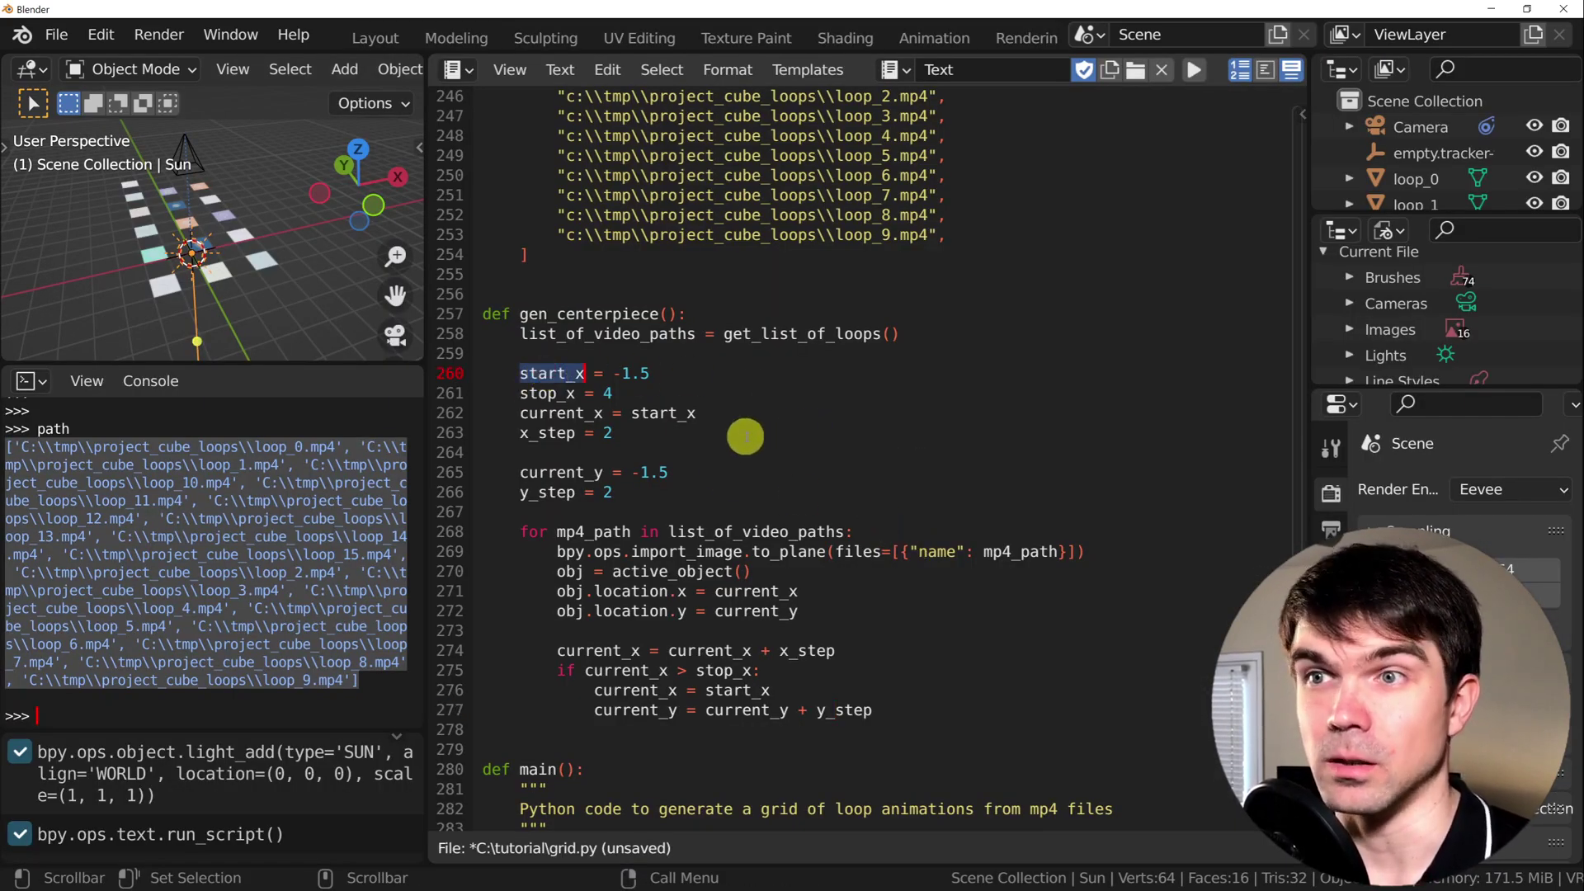
pyautogui.doubleClick(545, 392)
pyautogui.moveTo(612, 373); pyautogui.dragTo(670, 376)
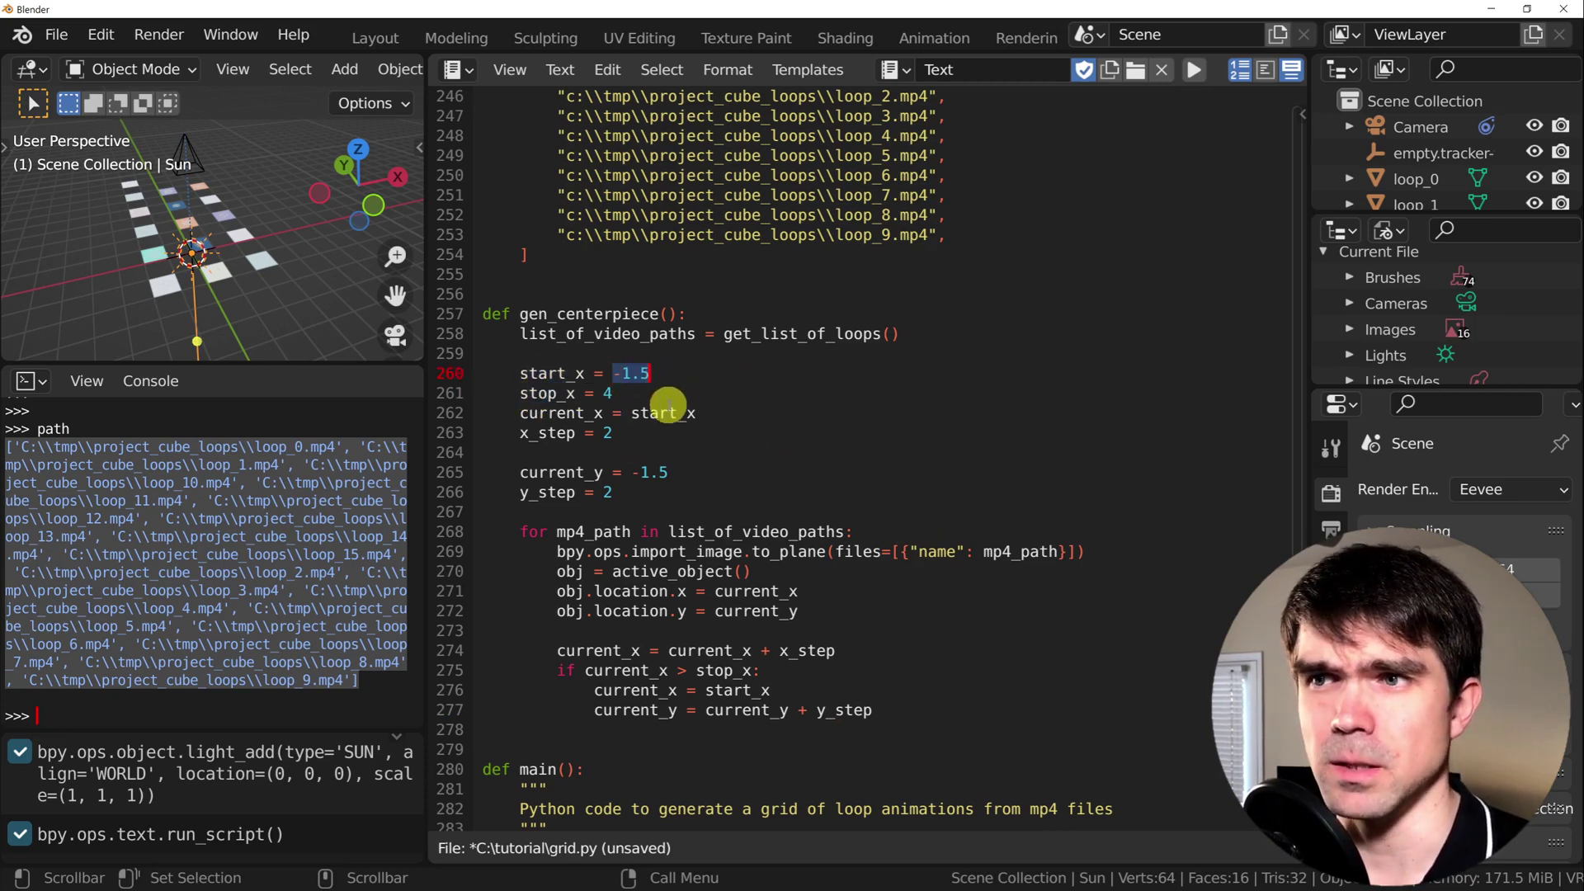
pyautogui.doubleClick(740, 692)
pyautogui.doubleClick(610, 690)
pyautogui.doubleClick(730, 689)
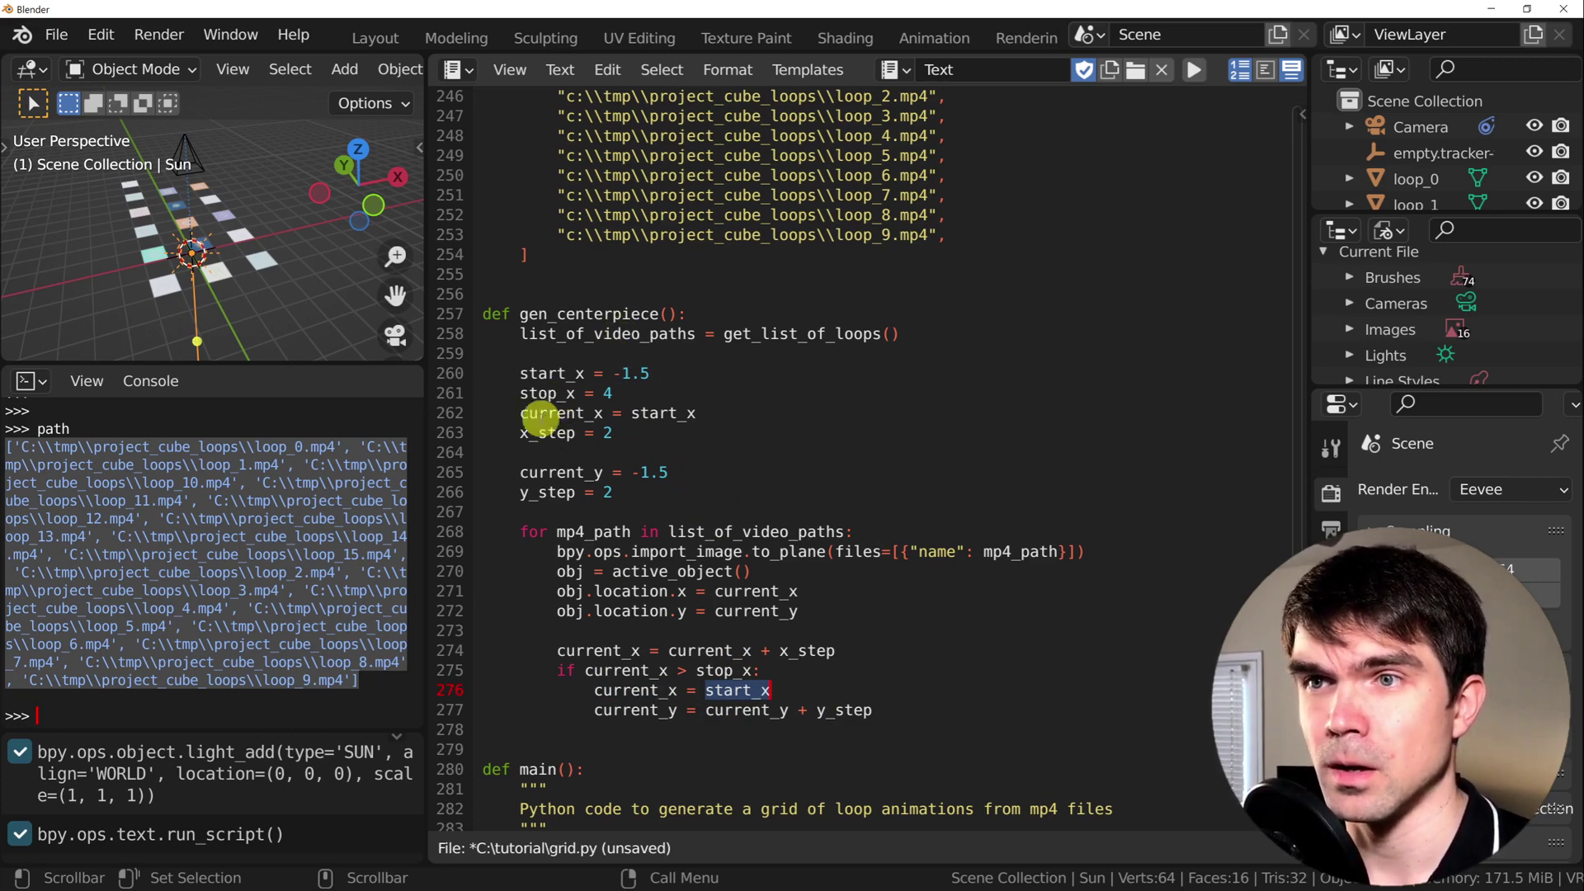
pyautogui.doubleClick(551, 471)
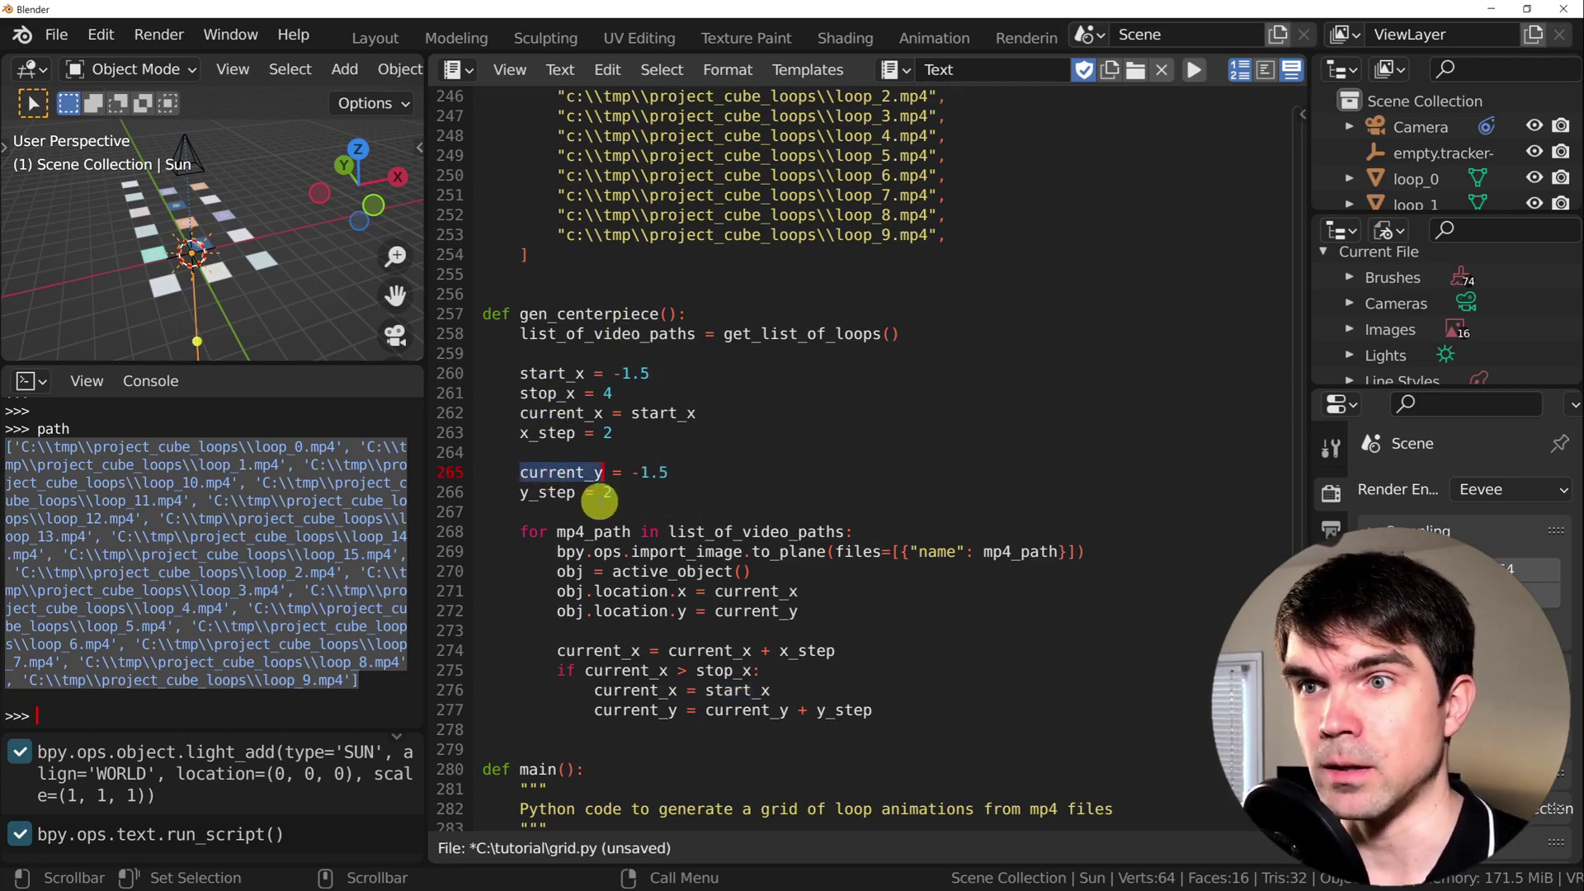
pyautogui.click(502, 492)
pyautogui.doubleClick(548, 492)
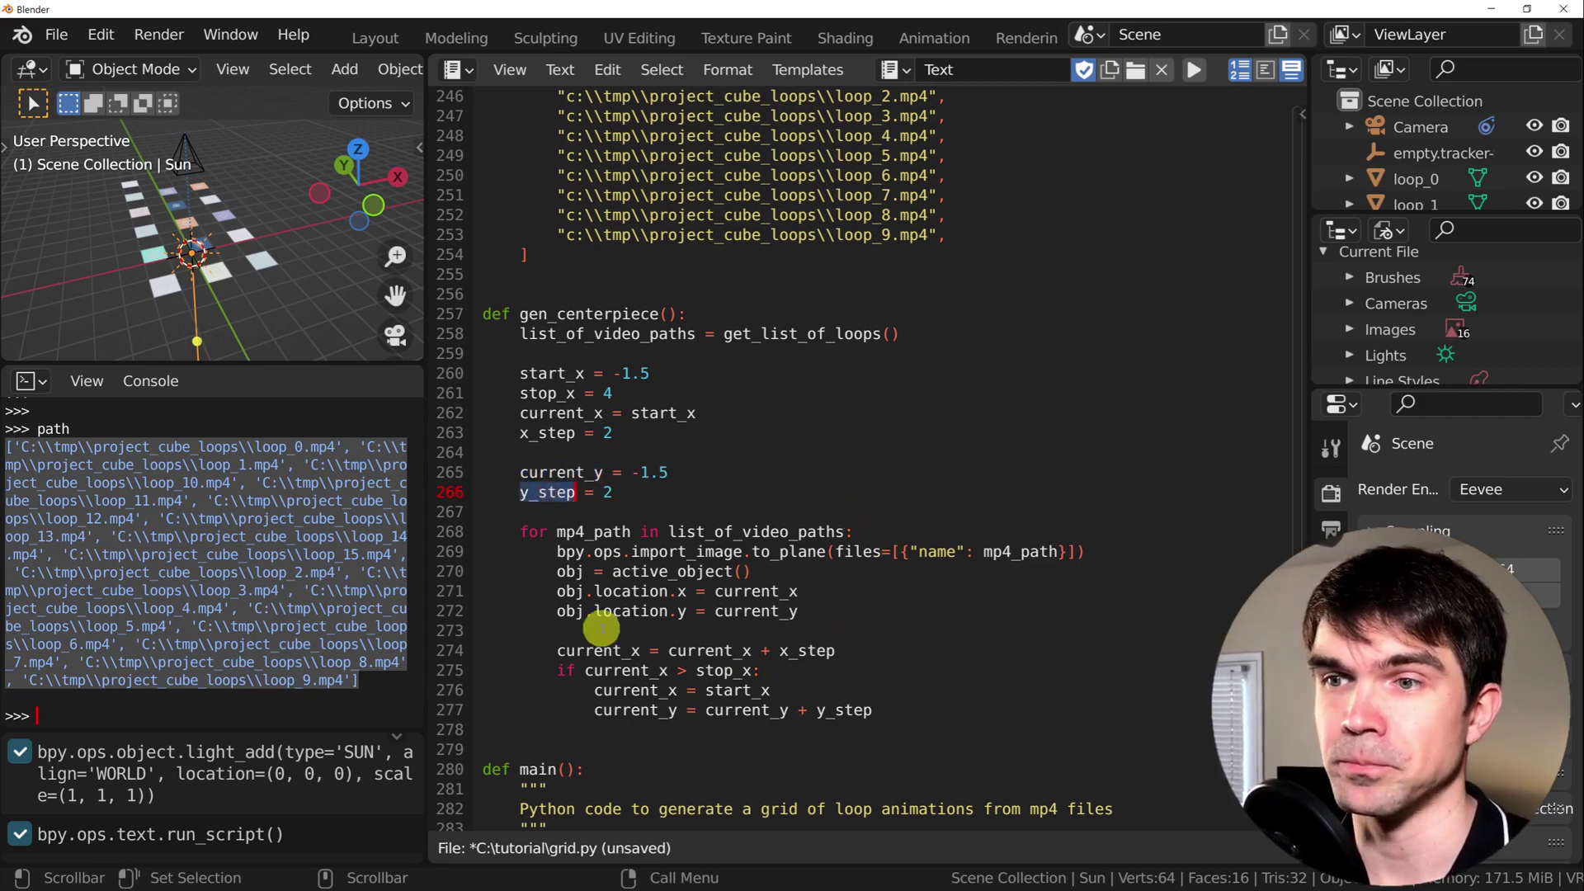
pyautogui.moveTo(553, 611); pyautogui.dragTo(827, 612)
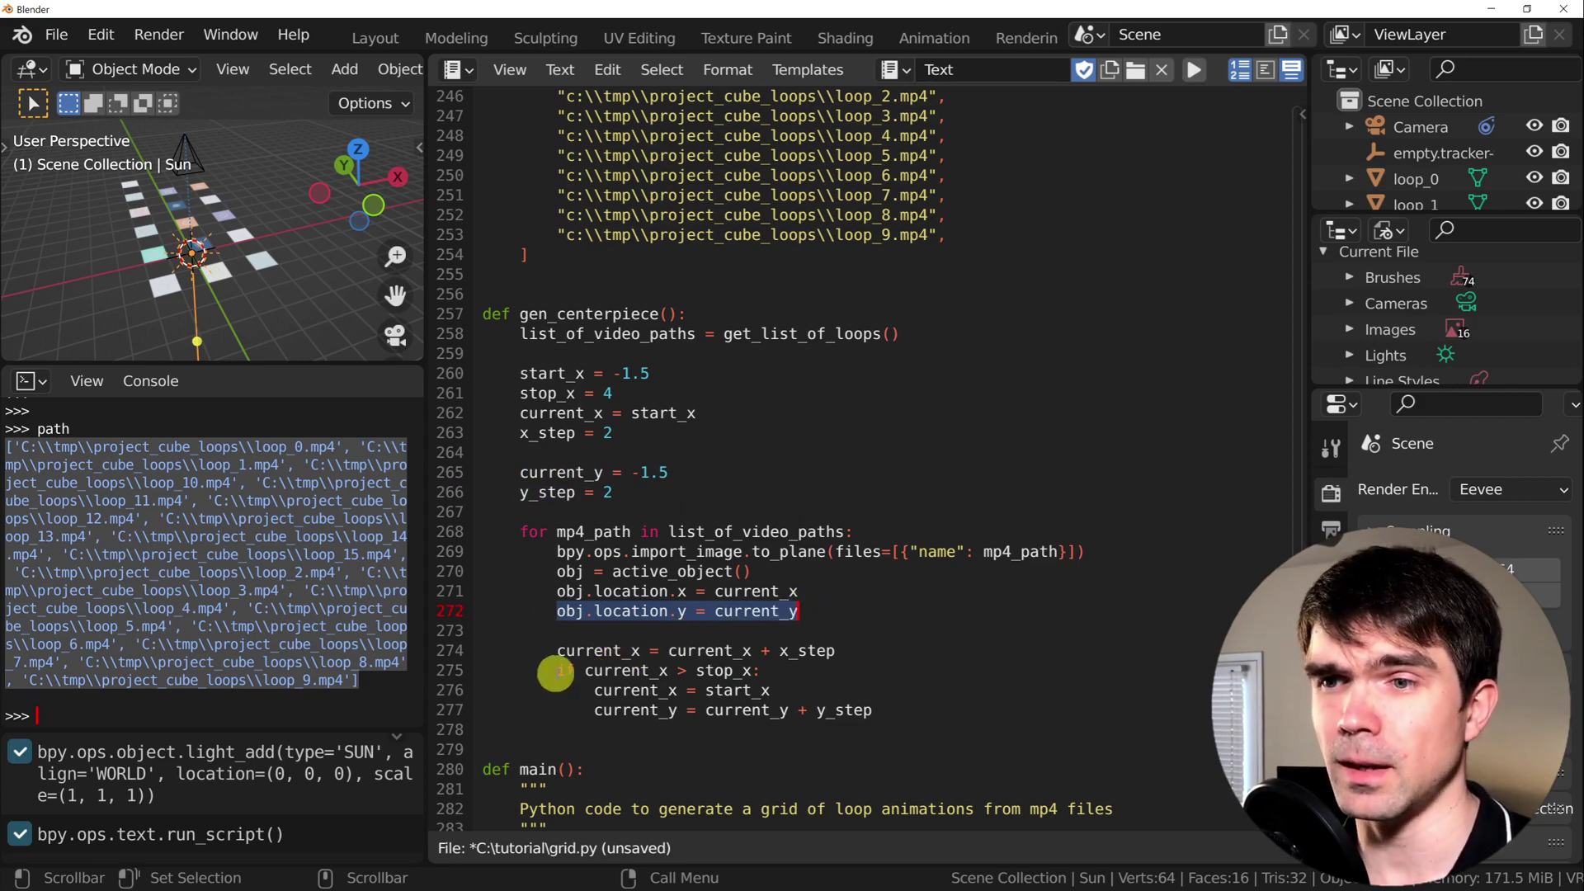
pyautogui.moveTo(556, 673); pyautogui.dragTo(761, 680)
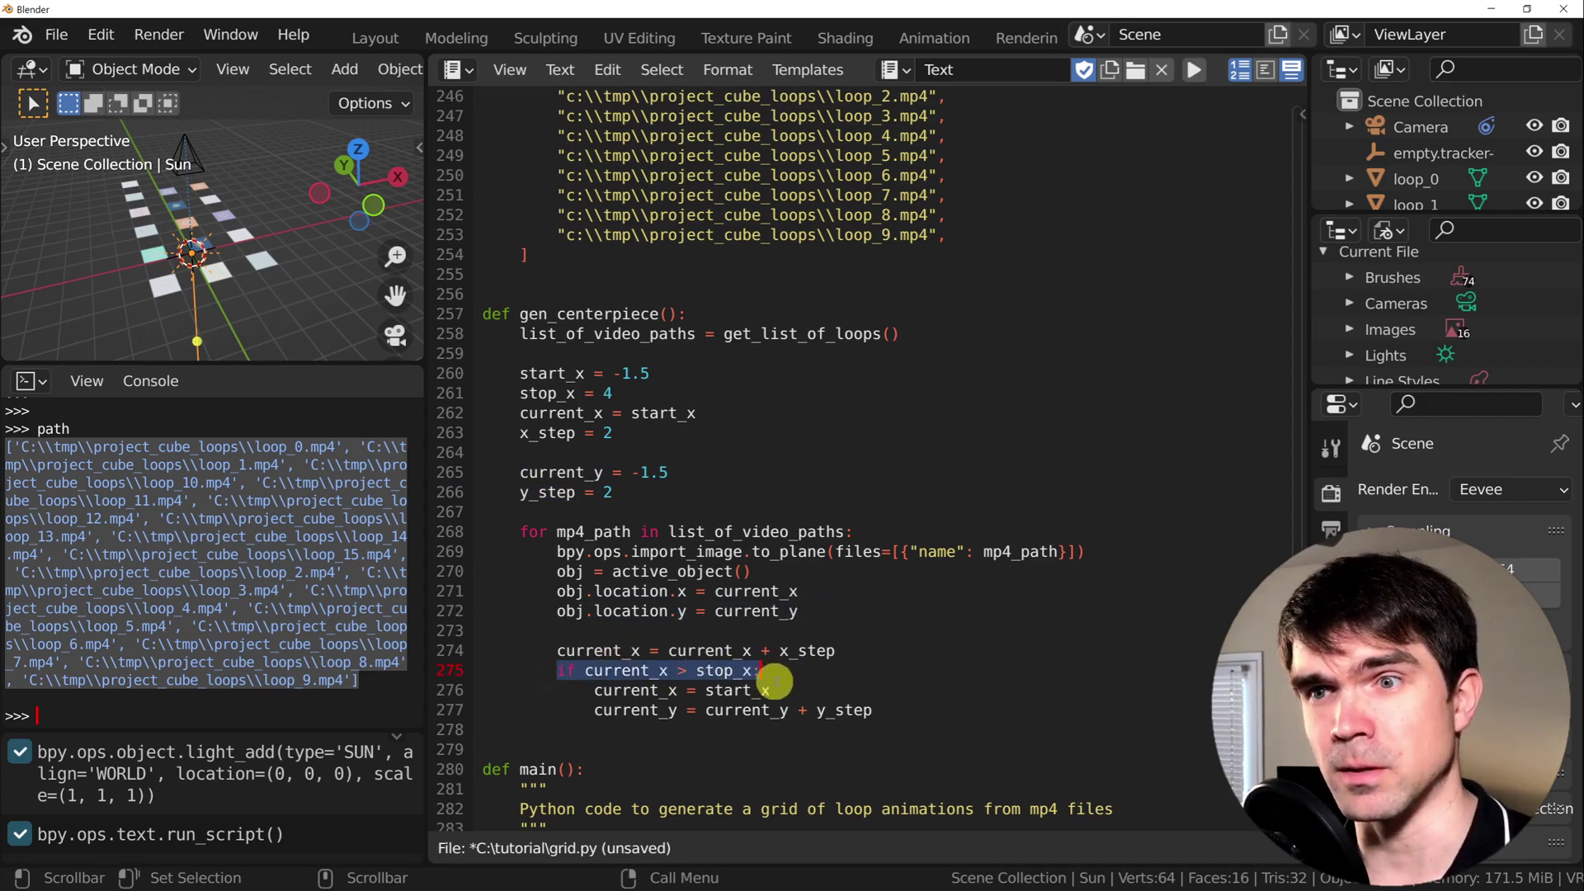
pyautogui.doubleClick(607, 670)
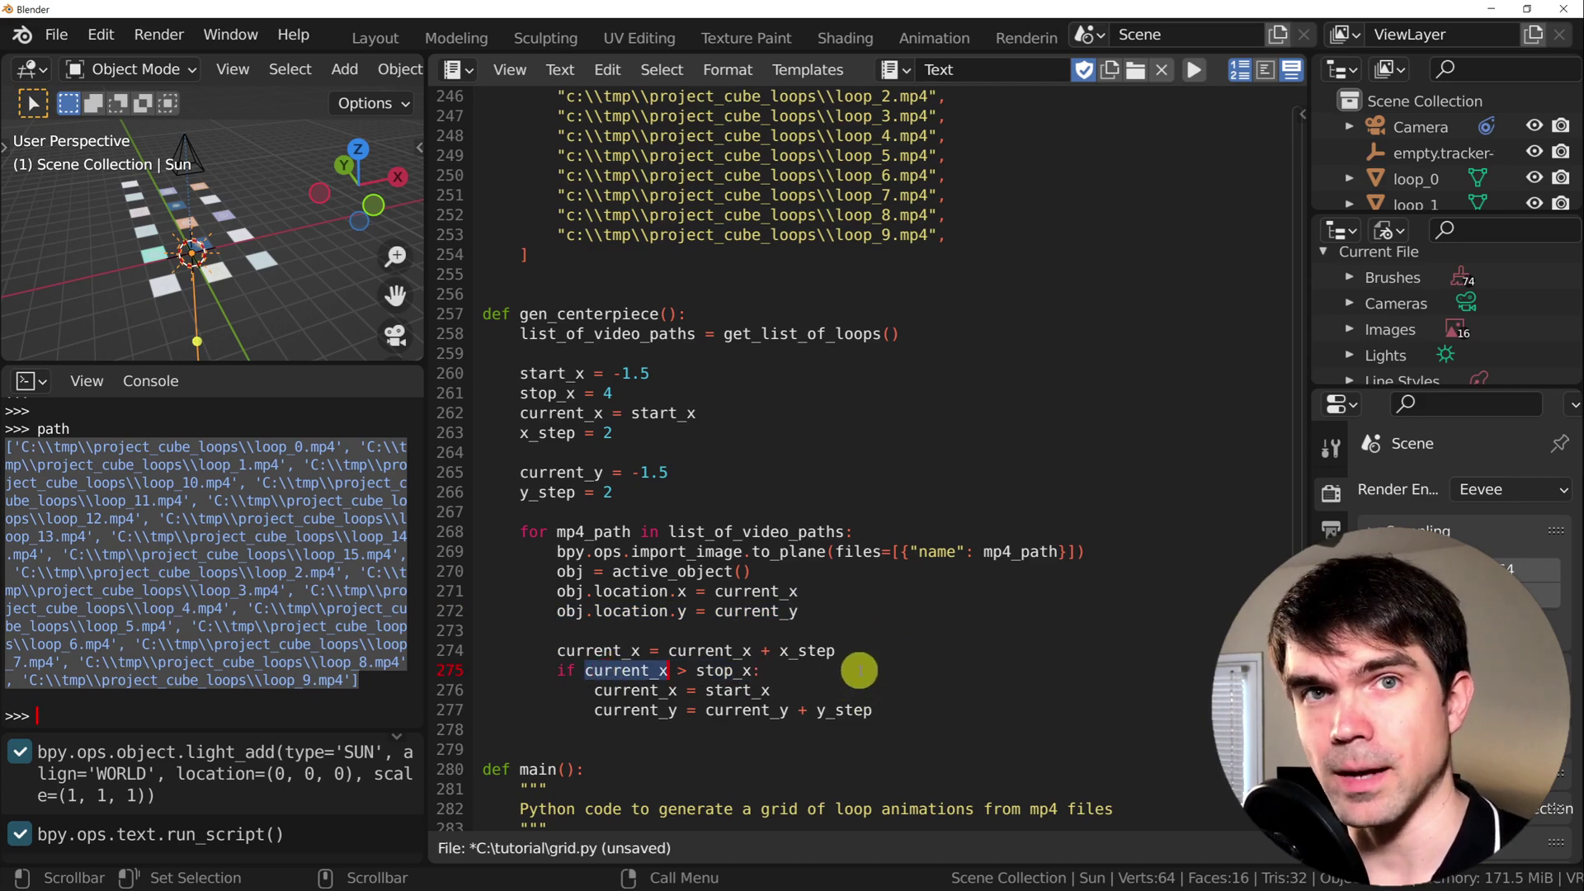
pyautogui.doubleClick(725, 670)
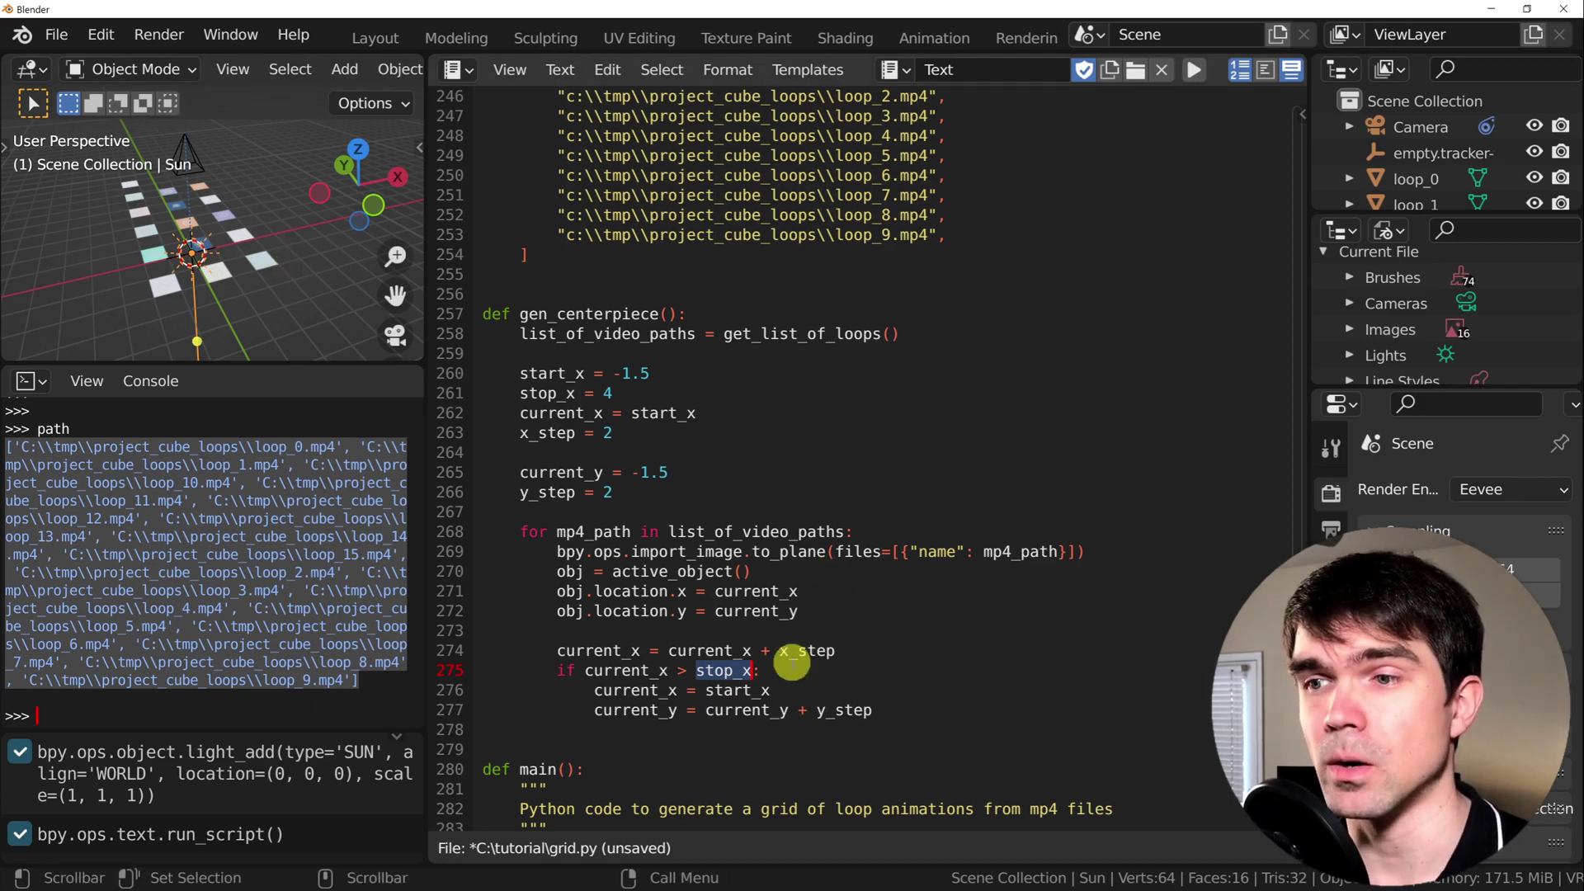
pyautogui.doubleClick(625, 670)
pyautogui.doubleClick(715, 670)
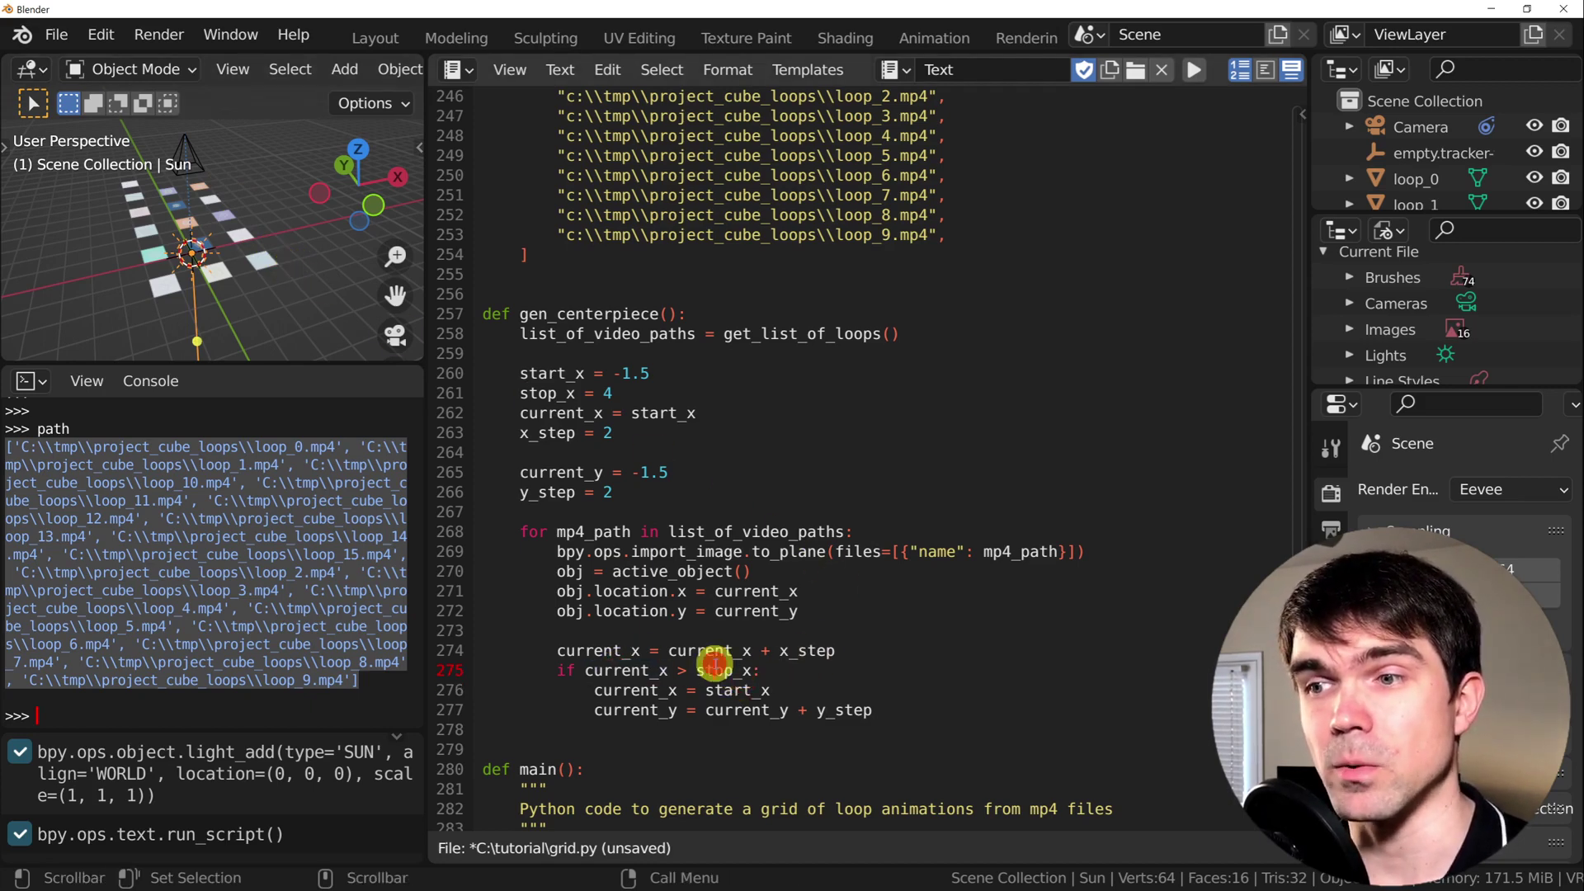
pyautogui.doubleClick(626, 690)
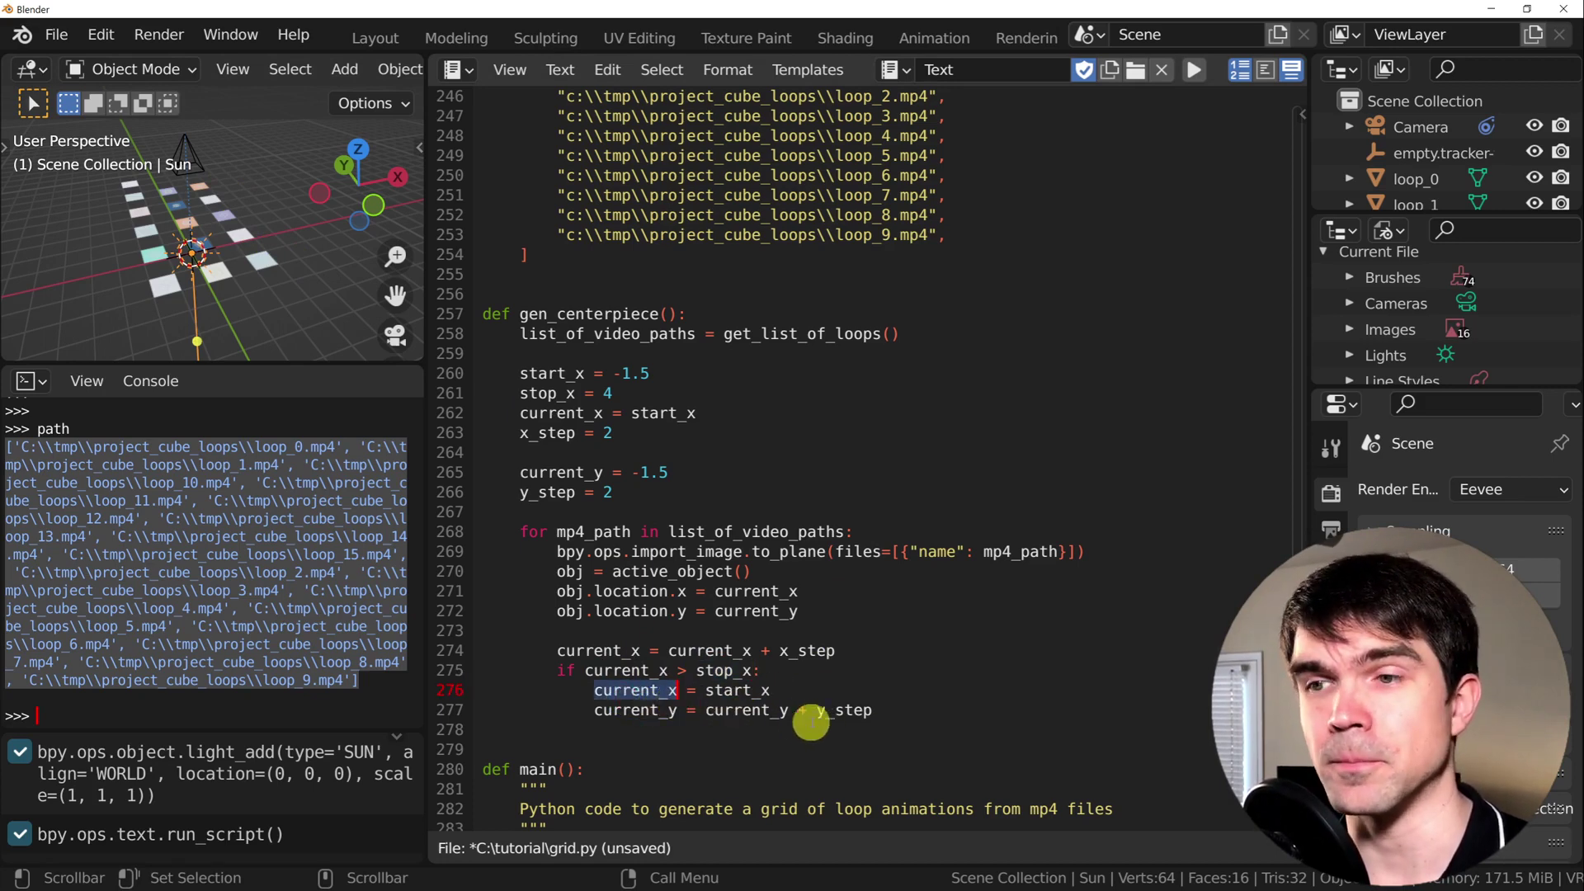
pyautogui.doubleClick(739, 691)
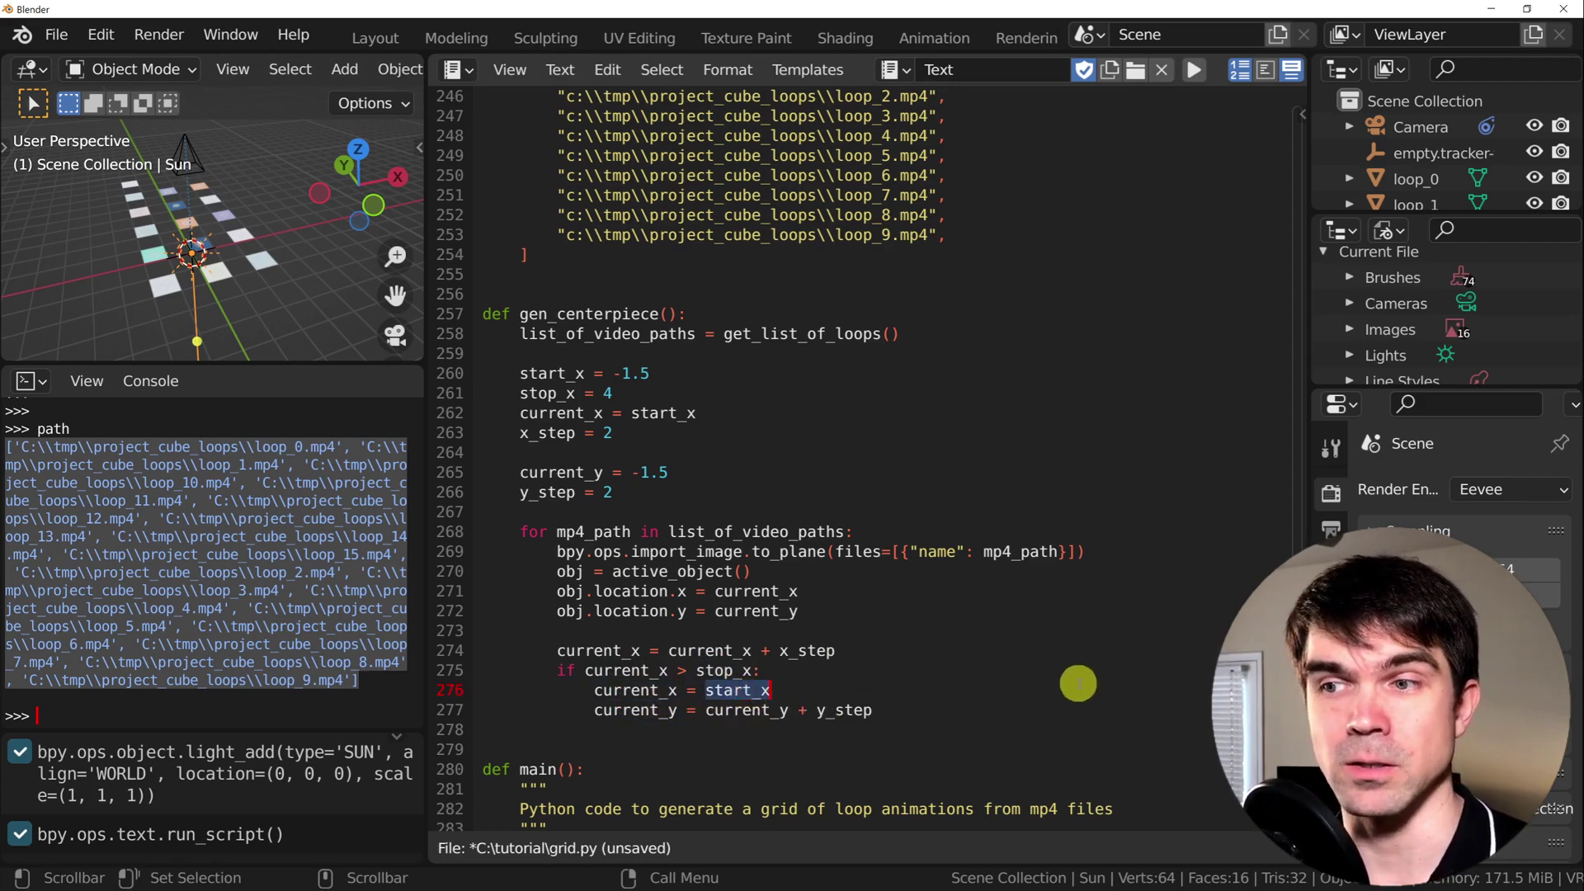
pyautogui.click(618, 373)
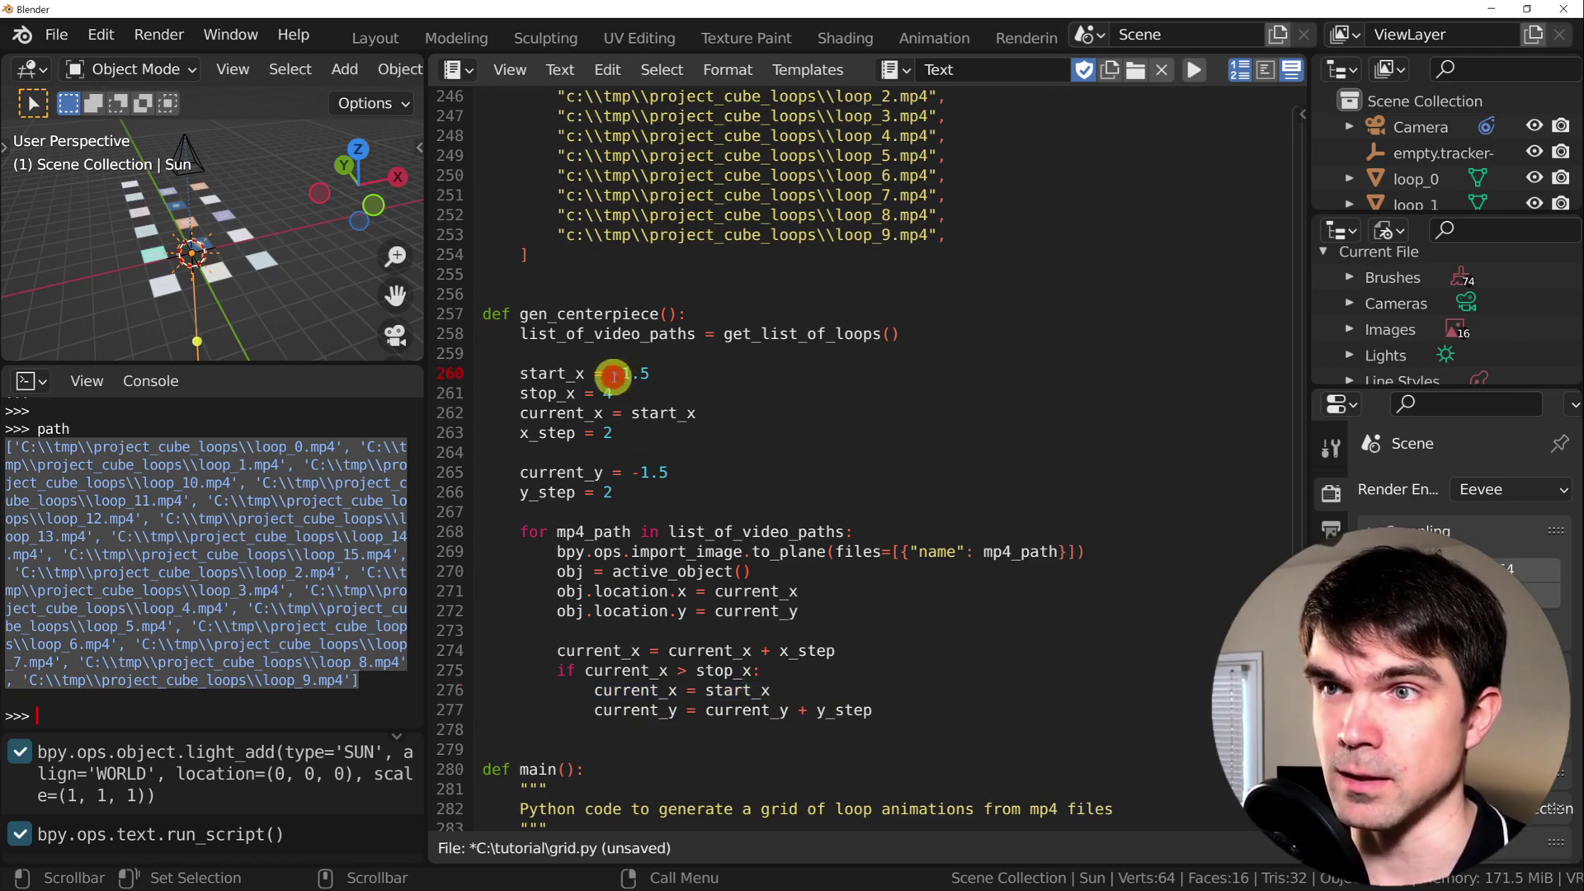
pyautogui.doubleClick(647, 691)
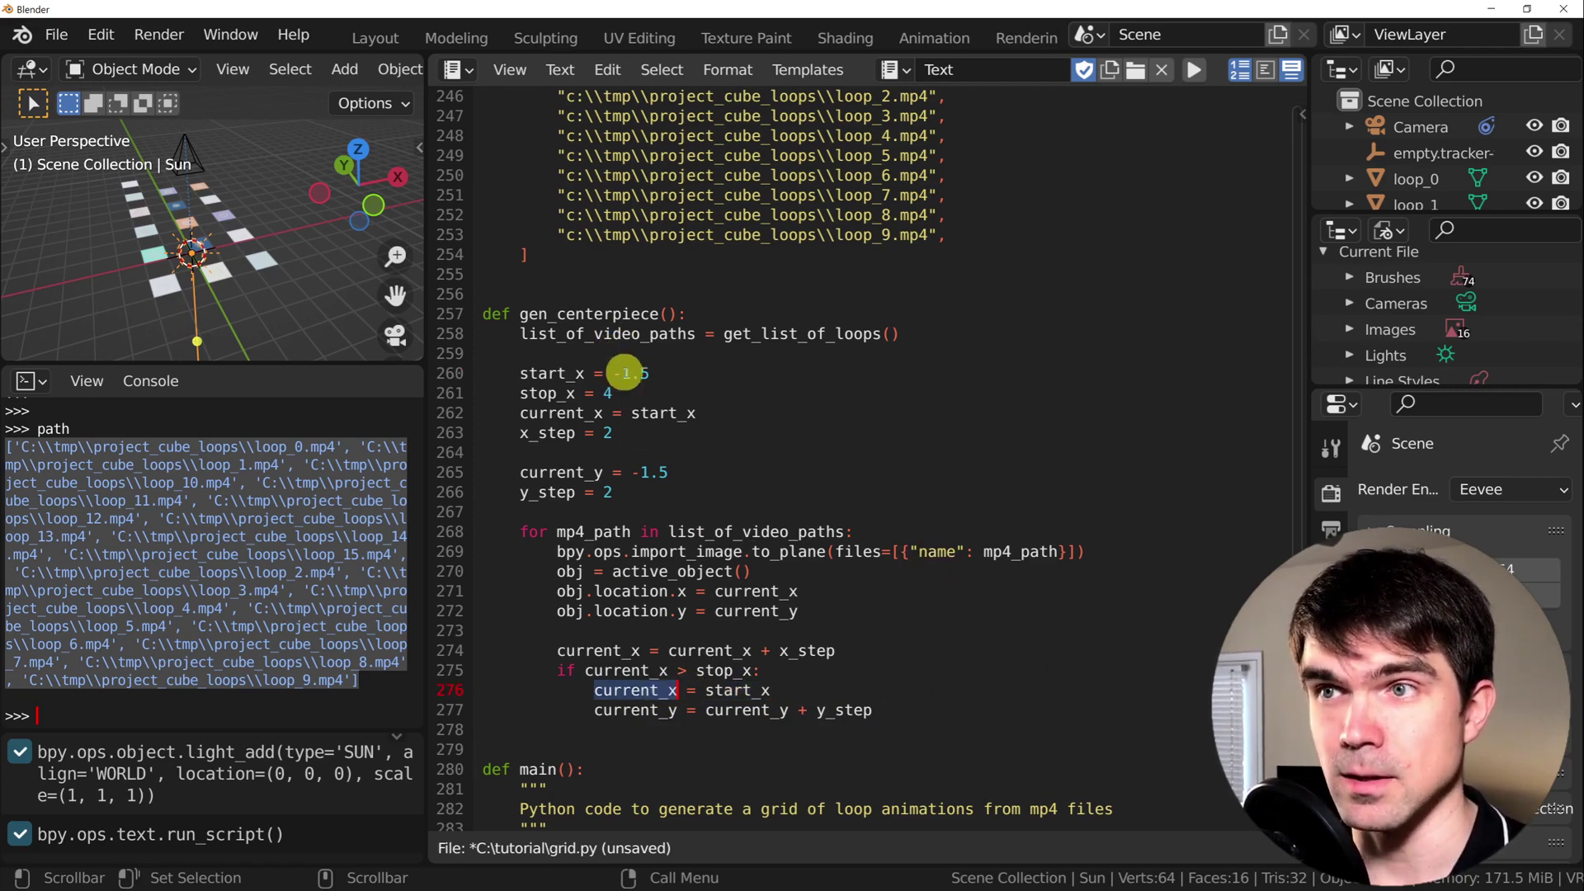
pyautogui.moveTo(612, 374); pyautogui.dragTo(640, 374)
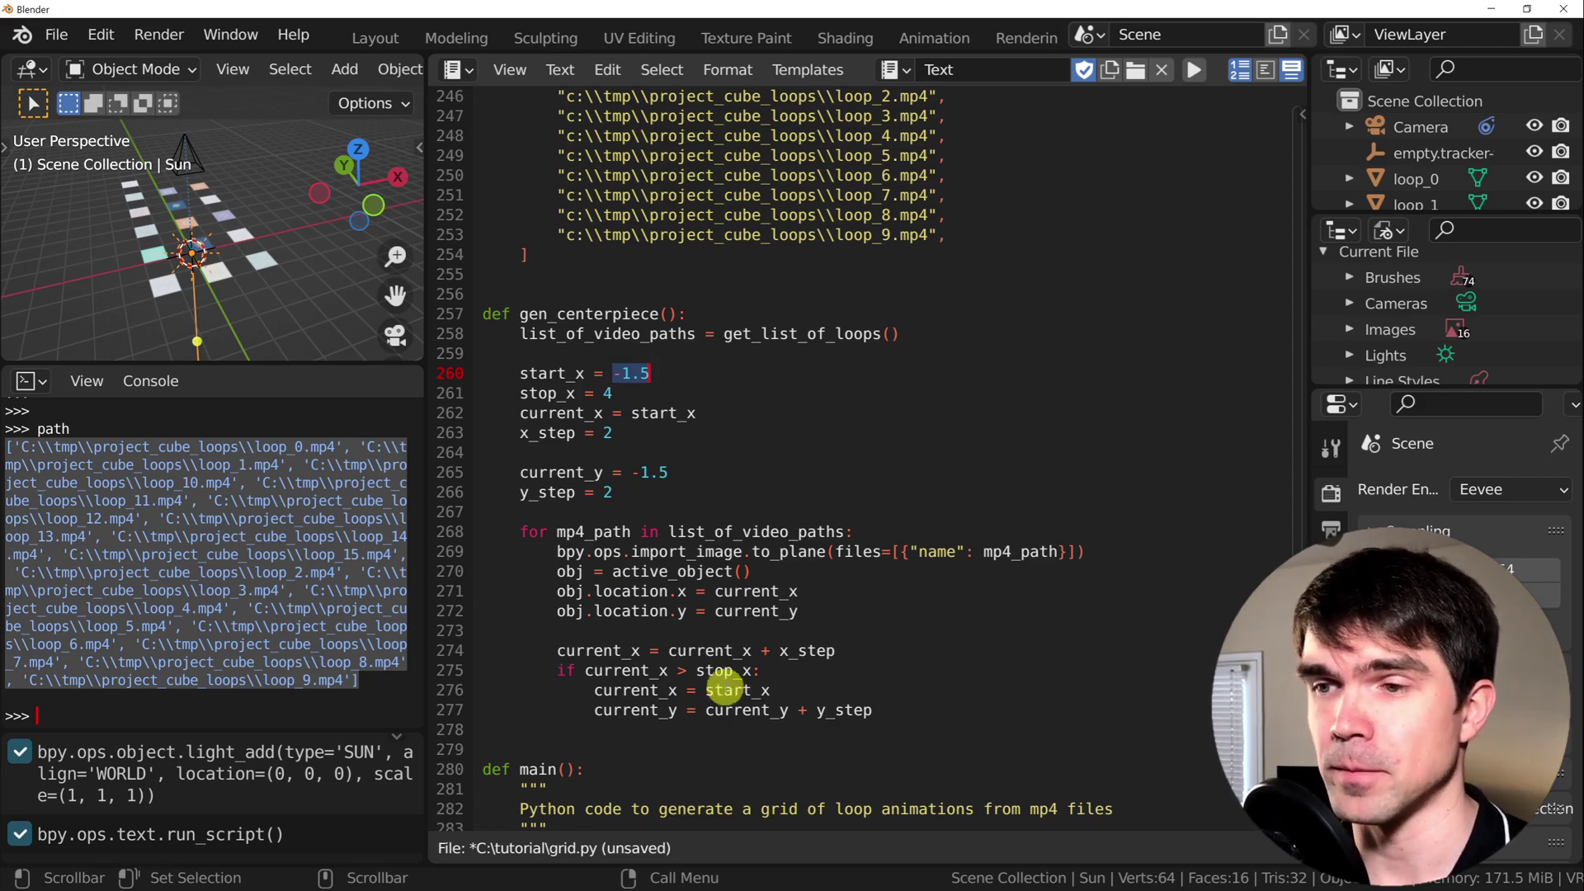
pyautogui.doubleClick(635, 709)
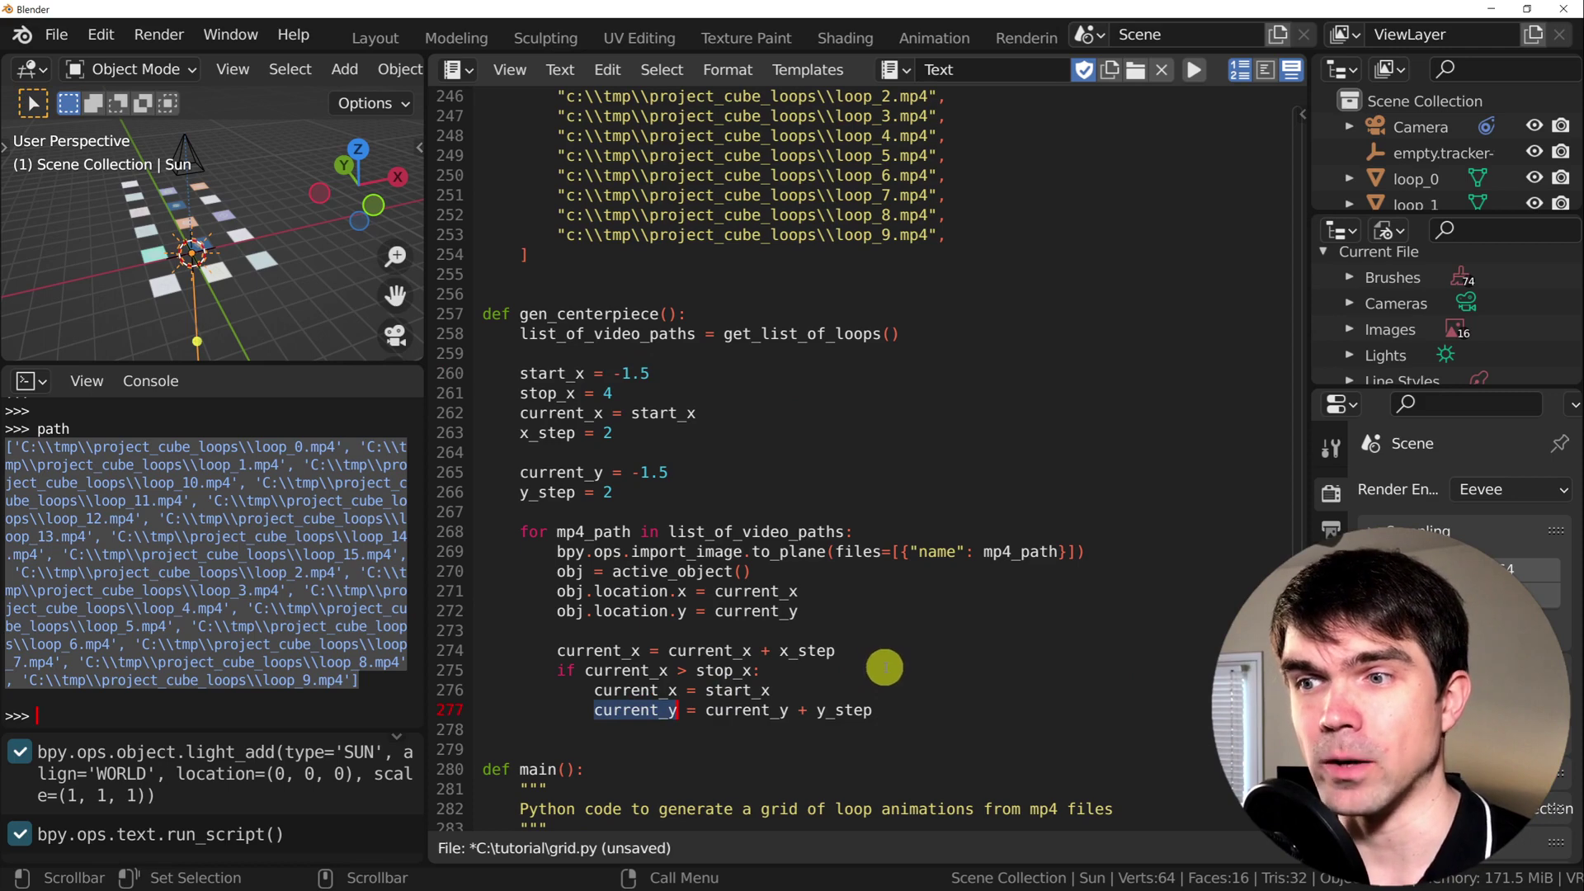
pyautogui.doubleClick(848, 713)
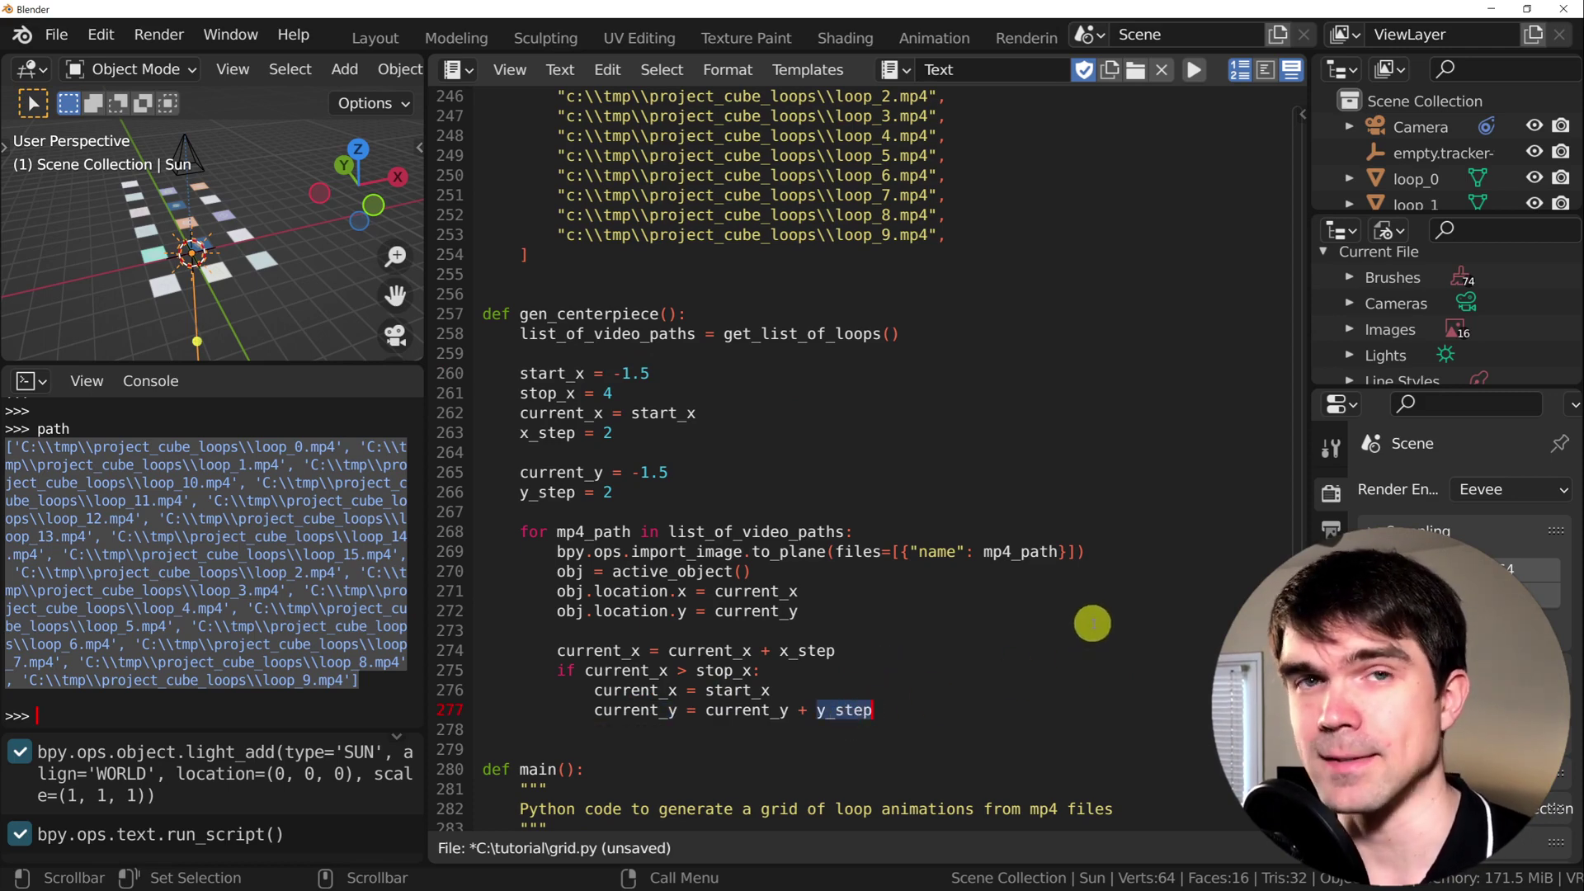
pyautogui.press('Up')
pyautogui.press('Up')
pyautogui.press('Up')
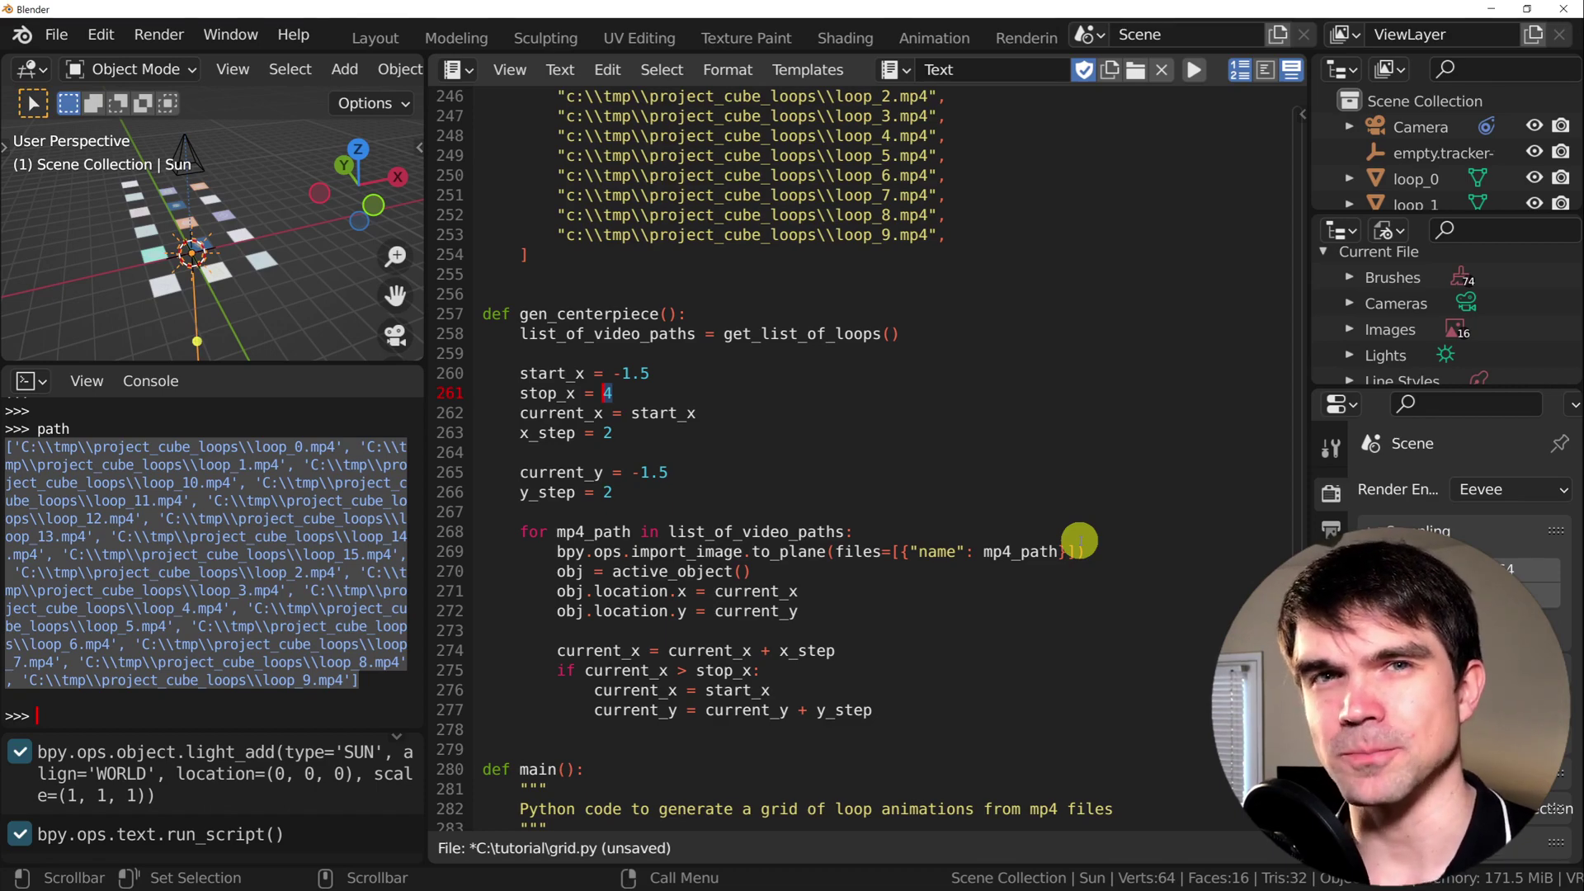
# Write get_grid_step(path) to import a plane, read its x/y dimensions, delete it, and return them
pyautogui.click(684, 279)
pyautogui.press('Return')
pyautogui.press('Return')
pyautogui.press('Return')
pyautogui.write('def get_grid_s')
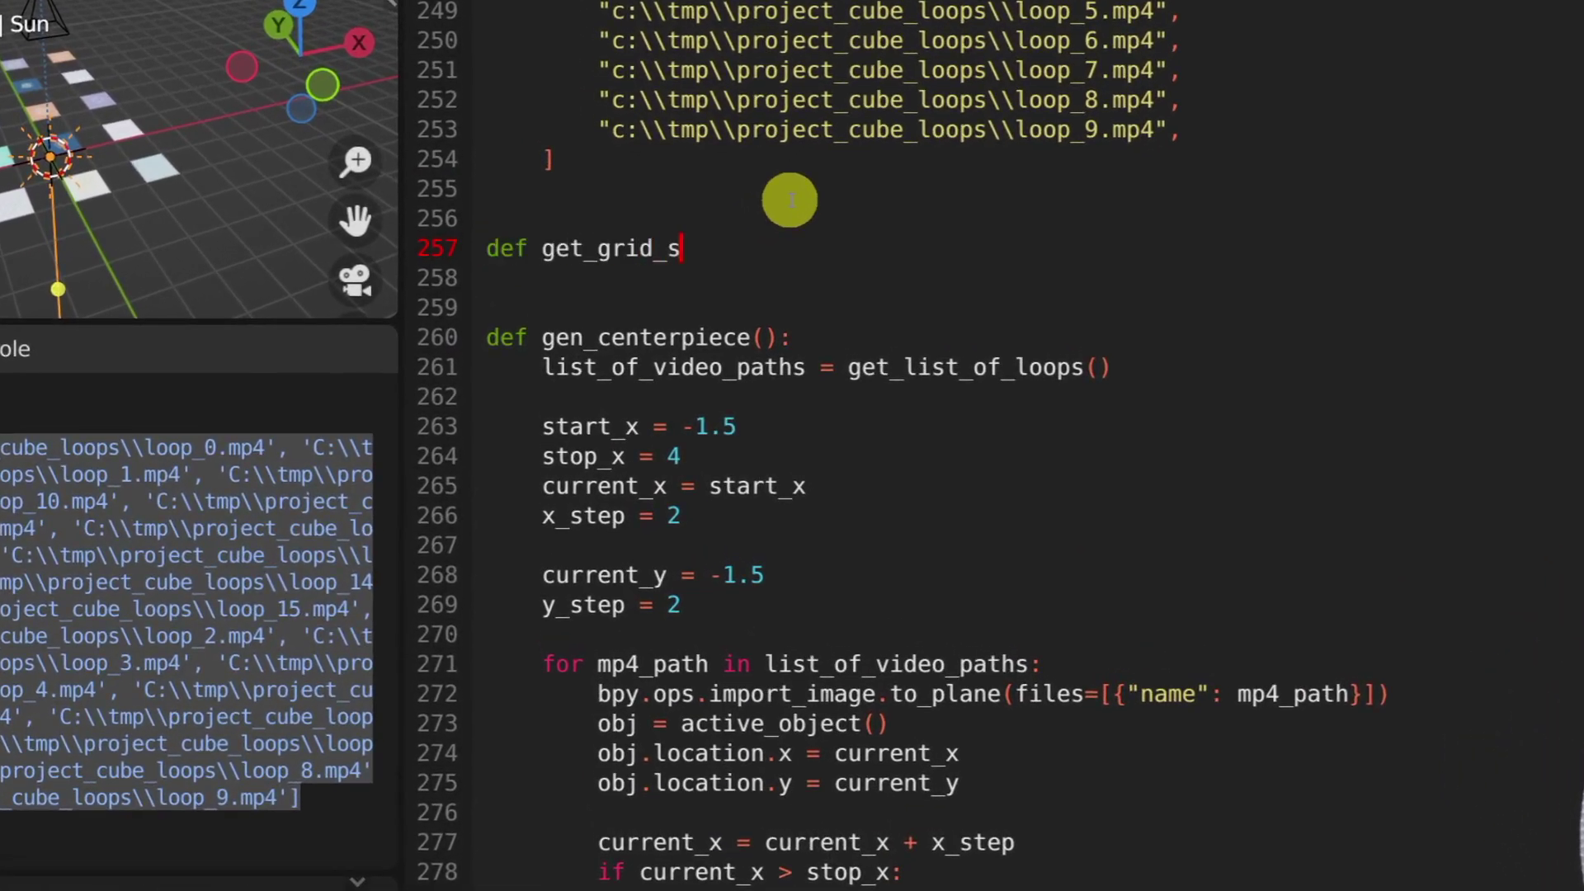
pyautogui.moveTo(597, 693); pyautogui.dragTo(1389, 693)
pyautogui.hotkey('ctrl', 'c')
pyautogui.click(820, 248)
pyautogui.press('Return')
pyautogui.hotkey('ctrl', 'v')
pyautogui.doubleClick(1288, 278)
pyautogui.write('path}])     obj = ')
pyautogui.write('active_object()')
pyautogui.press('Return')
pyautogui.write('x_')
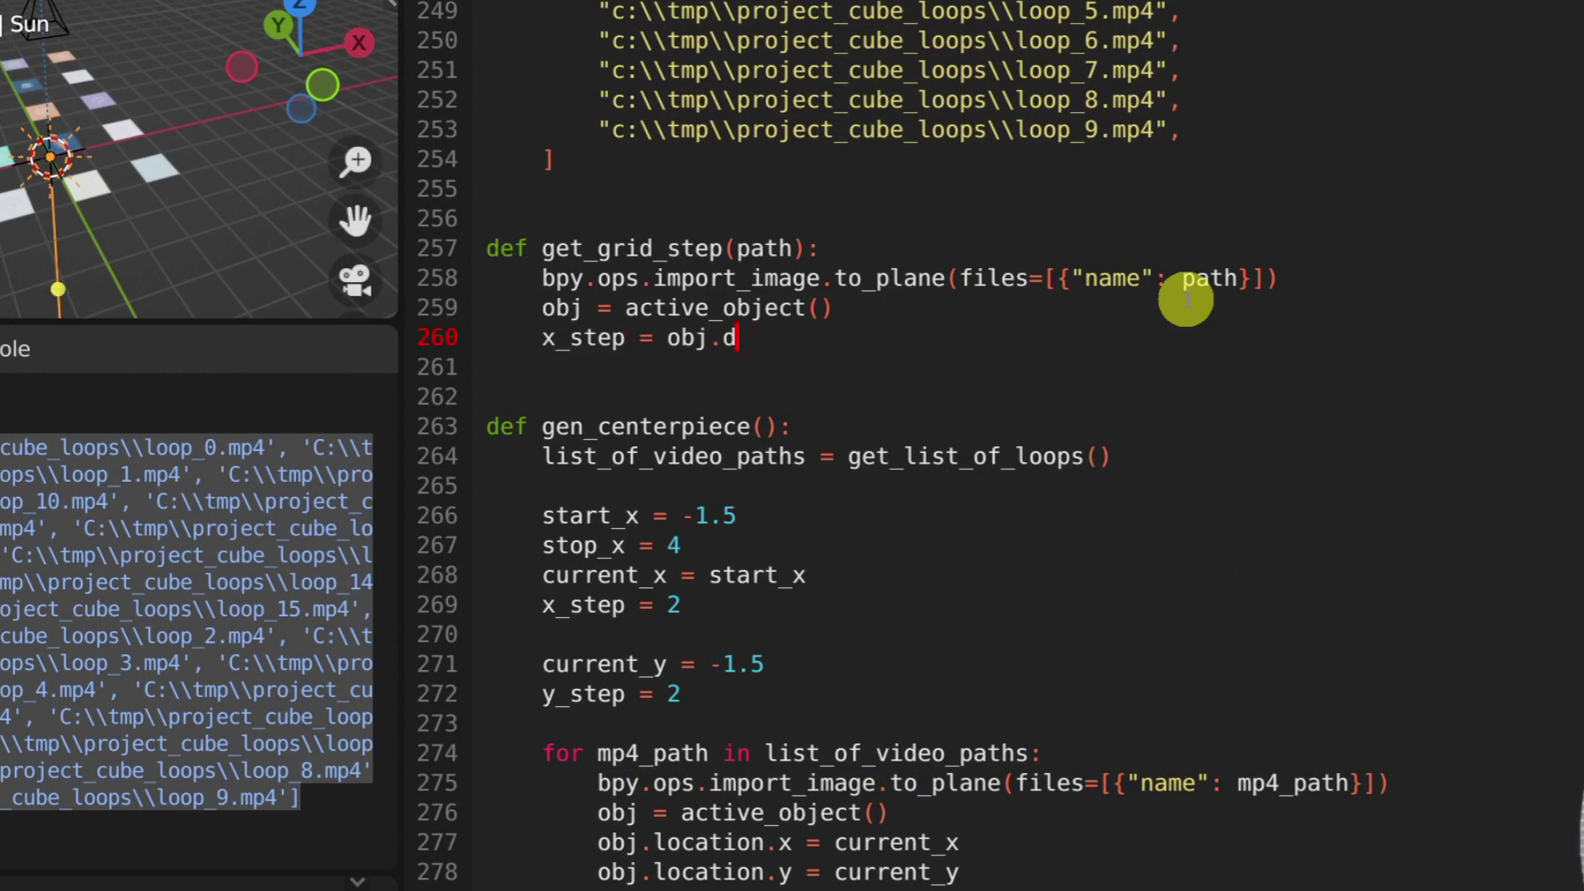
pyautogui.hotkey('ctrl', 'shift', 'd')
pyautogui.press('Home')
pyautogui.press('Delete')
pyautogui.write('y')
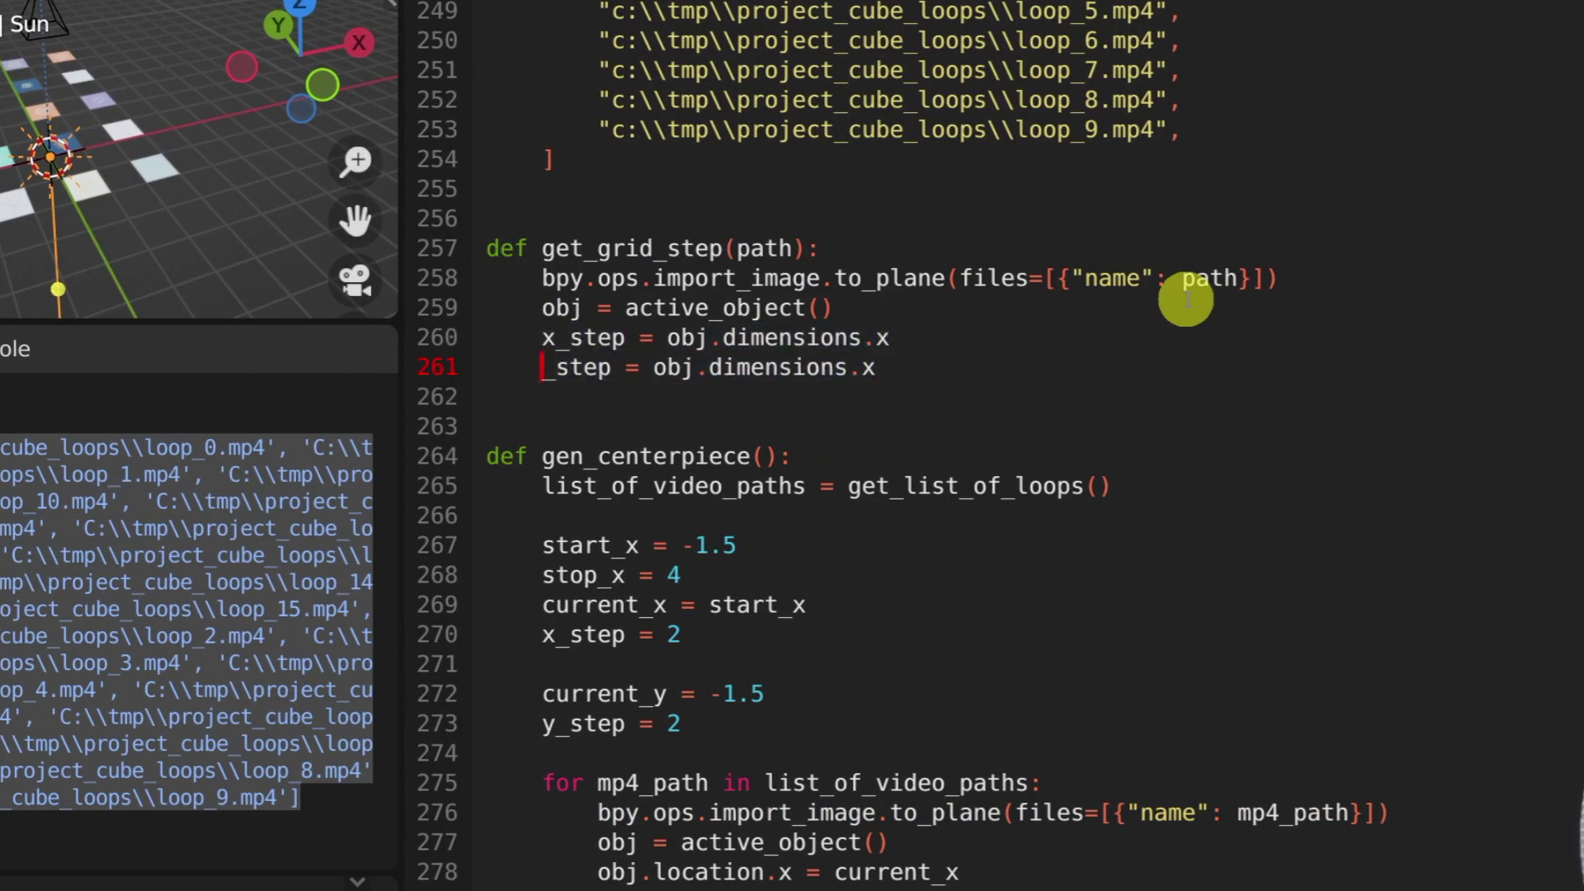
pyautogui.press('Return')
pyautogui.press('Return')
pyautogui.write('bpy.ops.object.delete()')
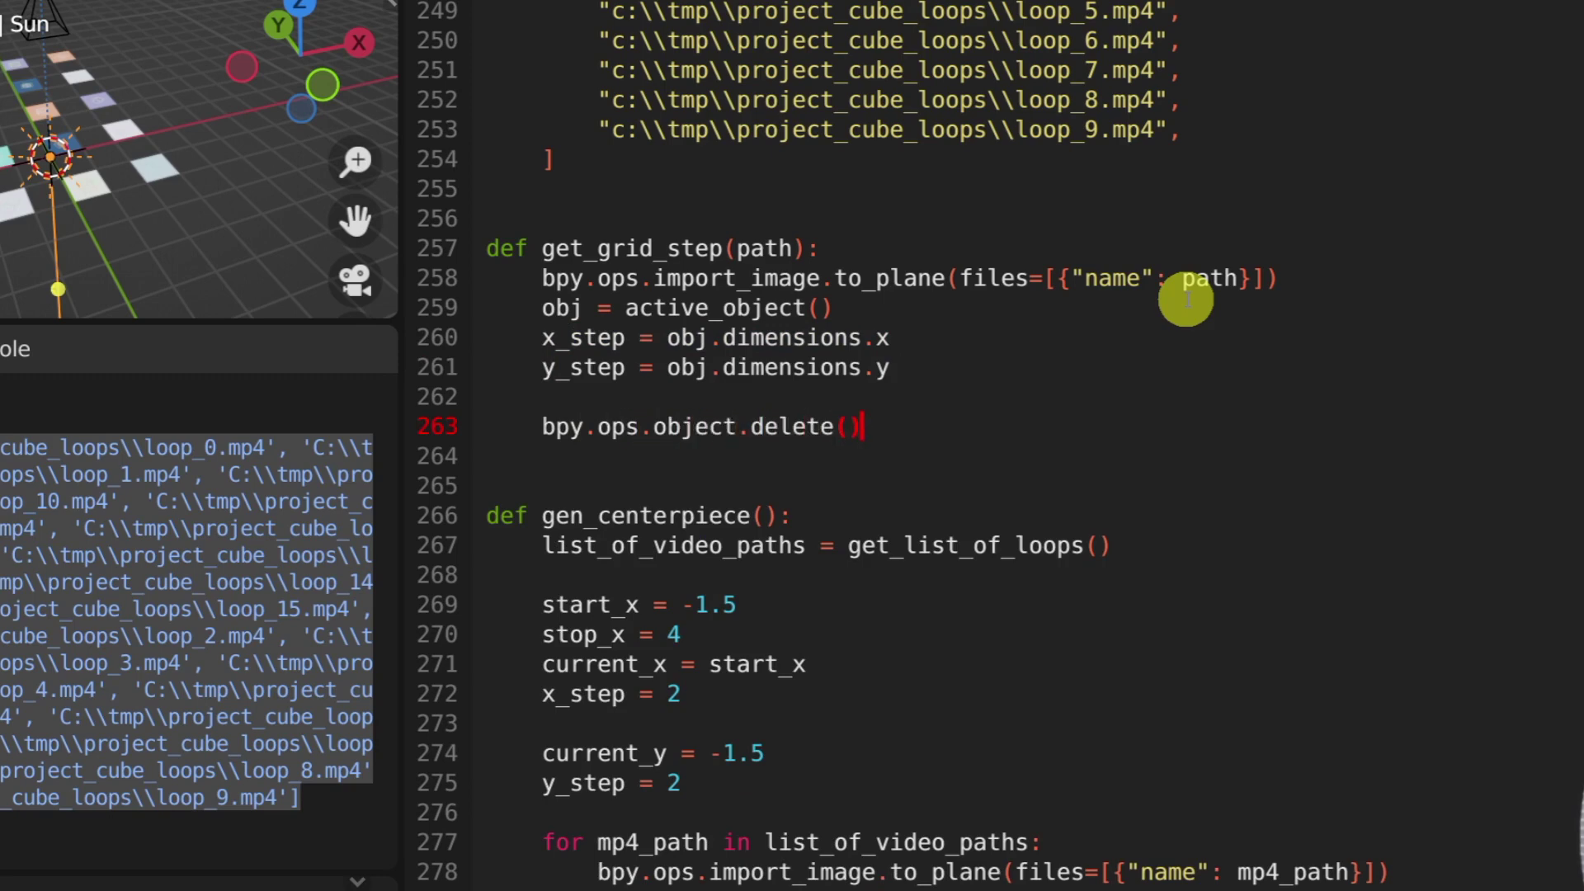
pyautogui.write('delete(')
pyautogui.press('Return')
pyautogui.press('Return')
pyautogui.write('return x')
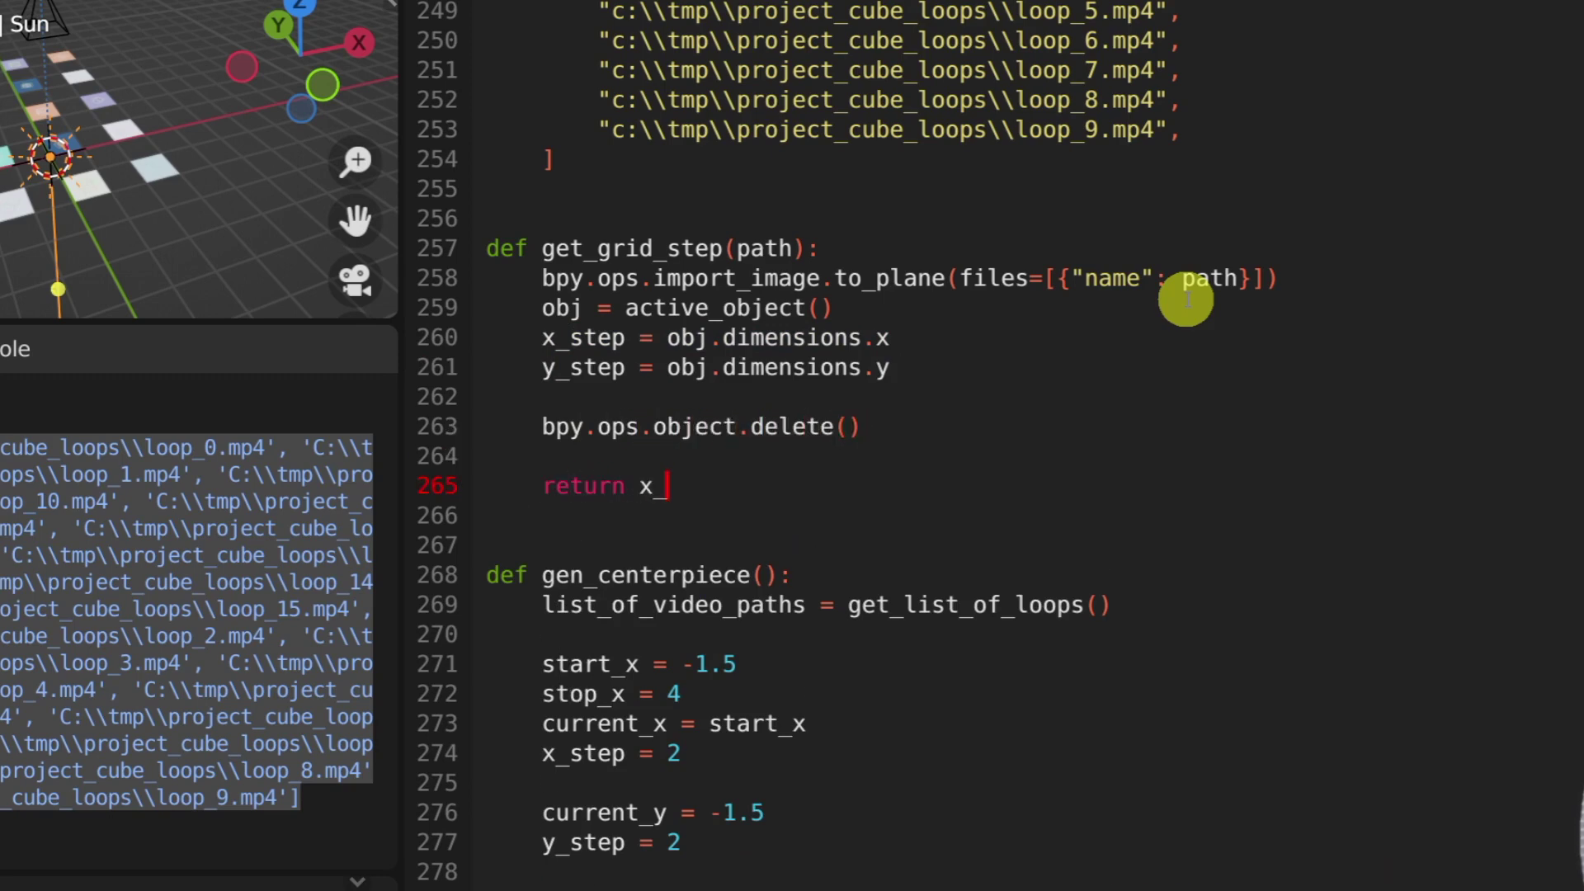
pyautogui.write('_step')
# Call get_grid_step in gen_centerpiece, remove the hard-coded x_step and y_step, and set stop_x to 1.5
pyautogui.click(863, 631)
pyautogui.press('Return')
pyautogui.press('Return')
pyautogui.press('Up')
pyautogui.write('get_grid_step(path')
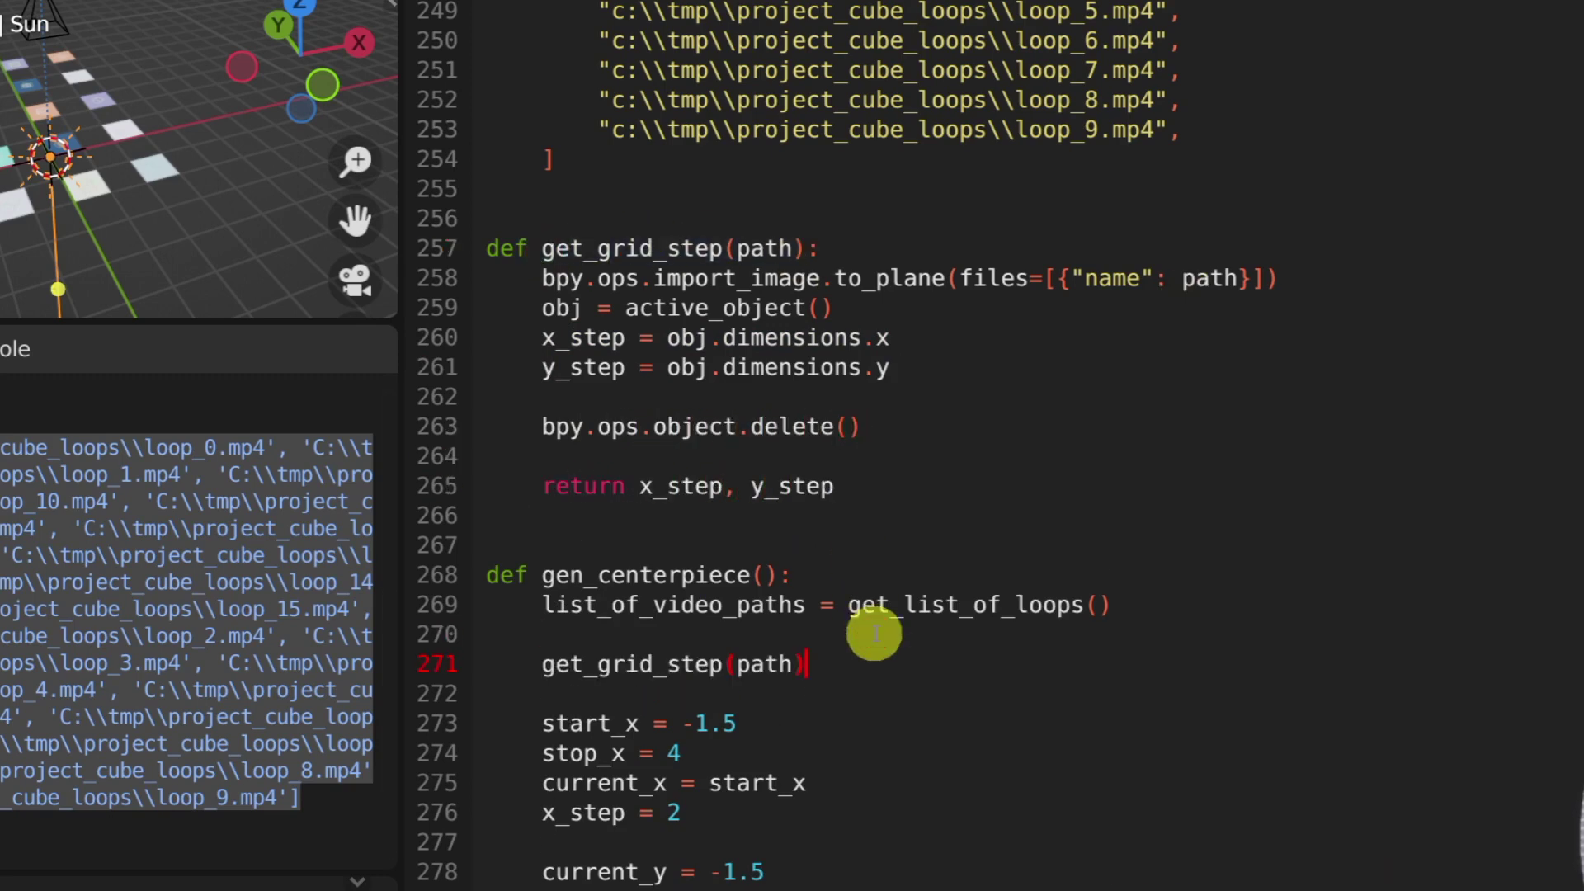
pyautogui.write(')')
pyautogui.hotkey('ctrl', 'c')
pyautogui.press('Down')
pyautogui.press('Down')
pyautogui.press('Down')
pyautogui.press('End')
pyautogui.press('Home')
pyautogui.hotkey('ctrl', 'v')
pyautogui.write('=')
pyautogui.press('Down')
pyautogui.press('Down')
pyautogui.press('Down')
pyautogui.hotkey('shift', 'End')
pyautogui.press('Delete')
pyautogui.press('Delete')
pyautogui.press('Down')
pyautogui.press('Down')
pyautogui.press('Up')
pyautogui.press('End')
pyautogui.press('BackSpace')
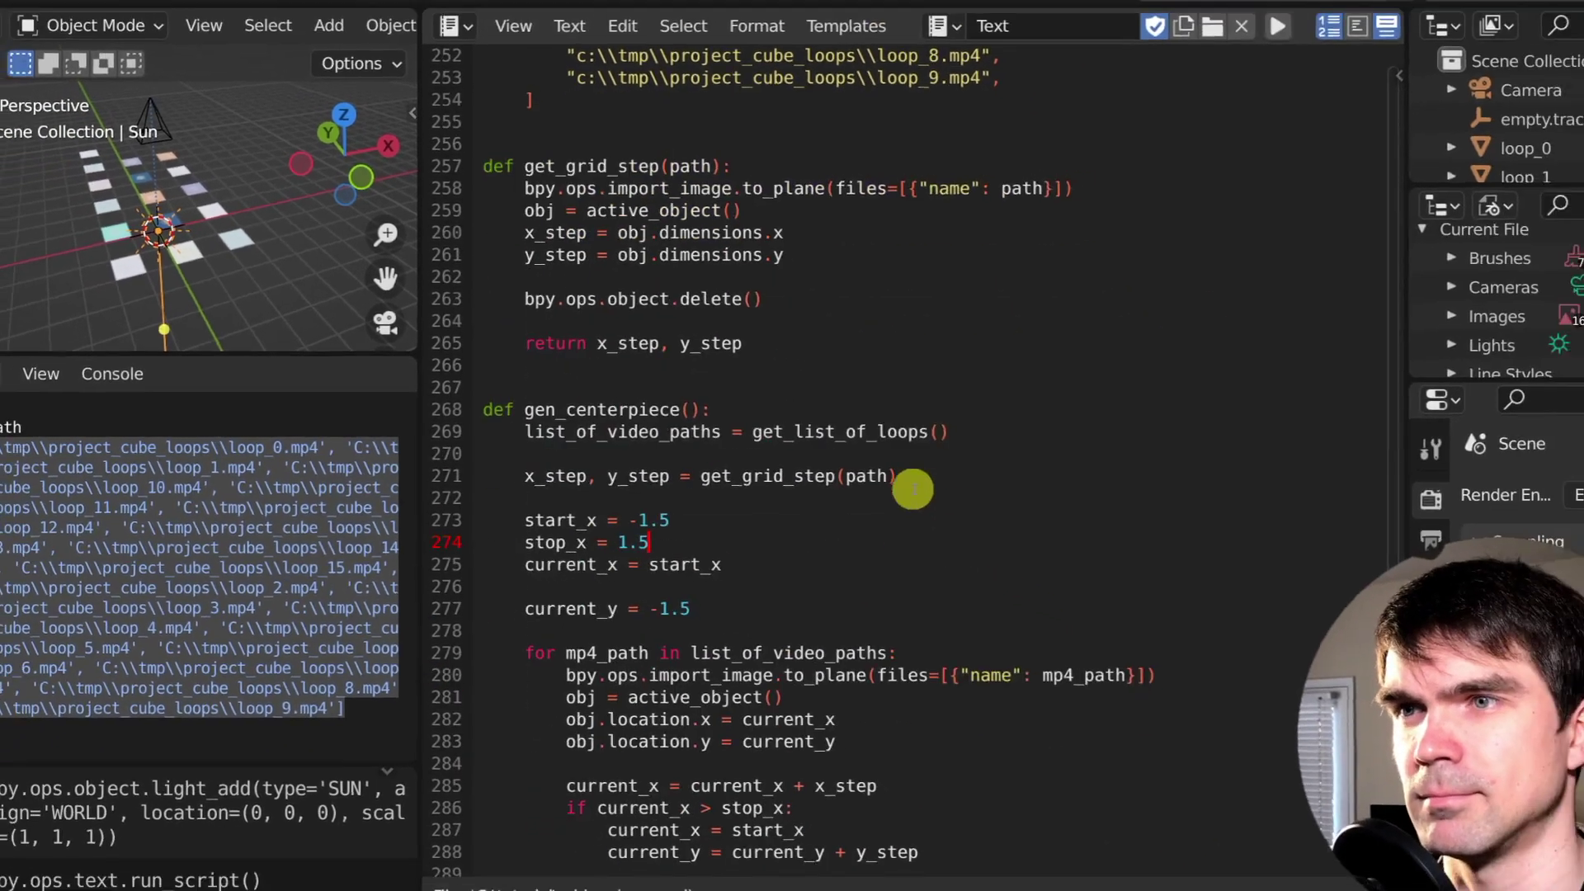
pyautogui.write('1.5')
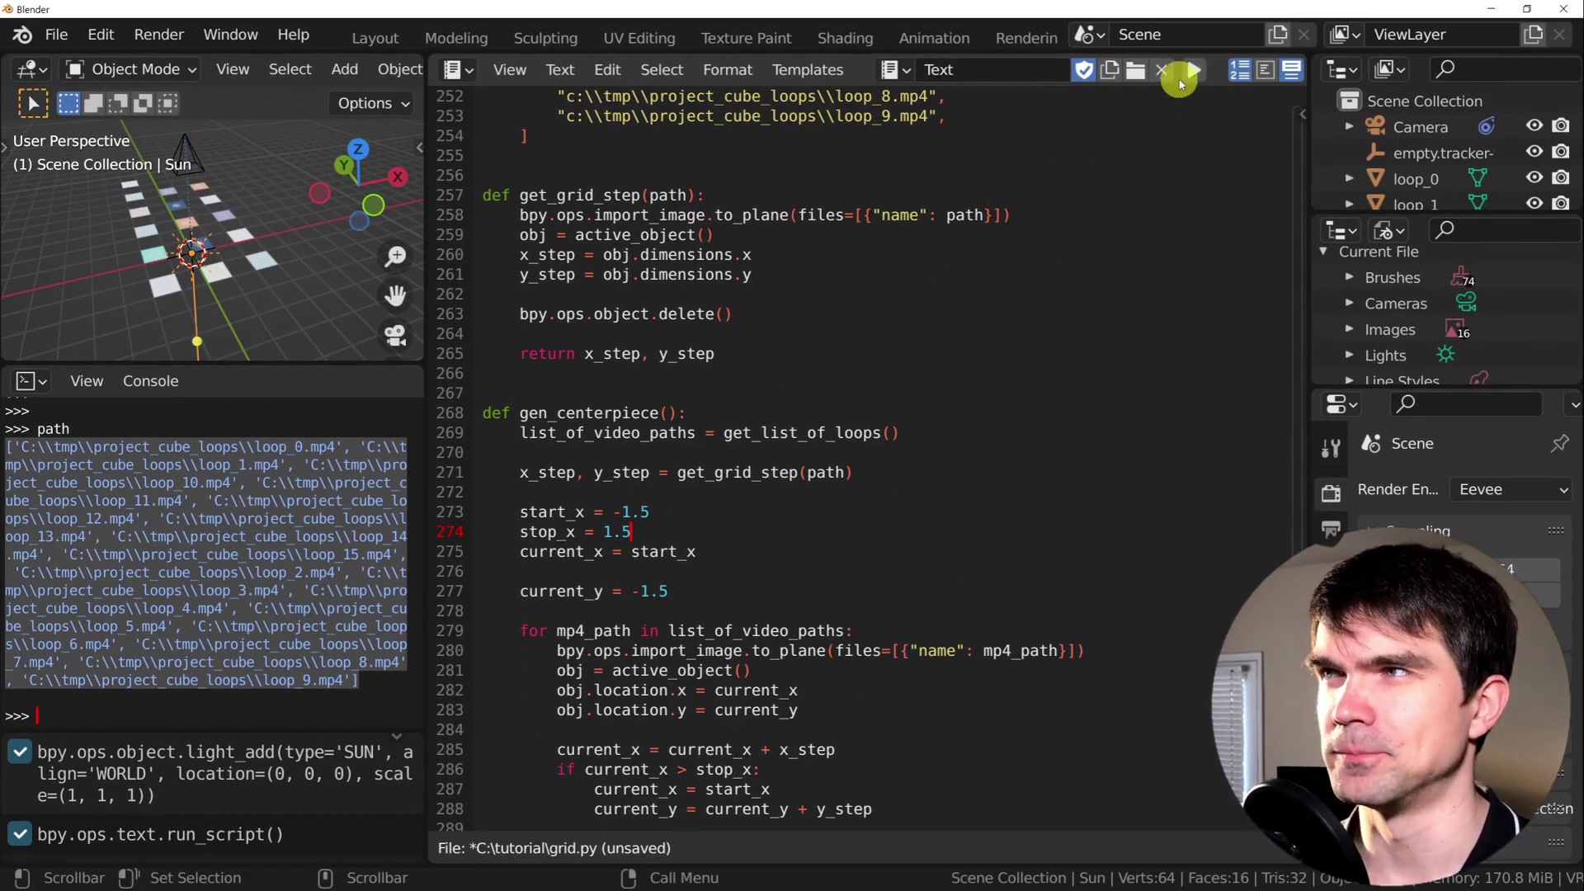
# After the failed run, replace the undefined path argument with list_of_video_paths[0]
pyautogui.click(1197, 76)
pyautogui.doubleClick(656, 431)
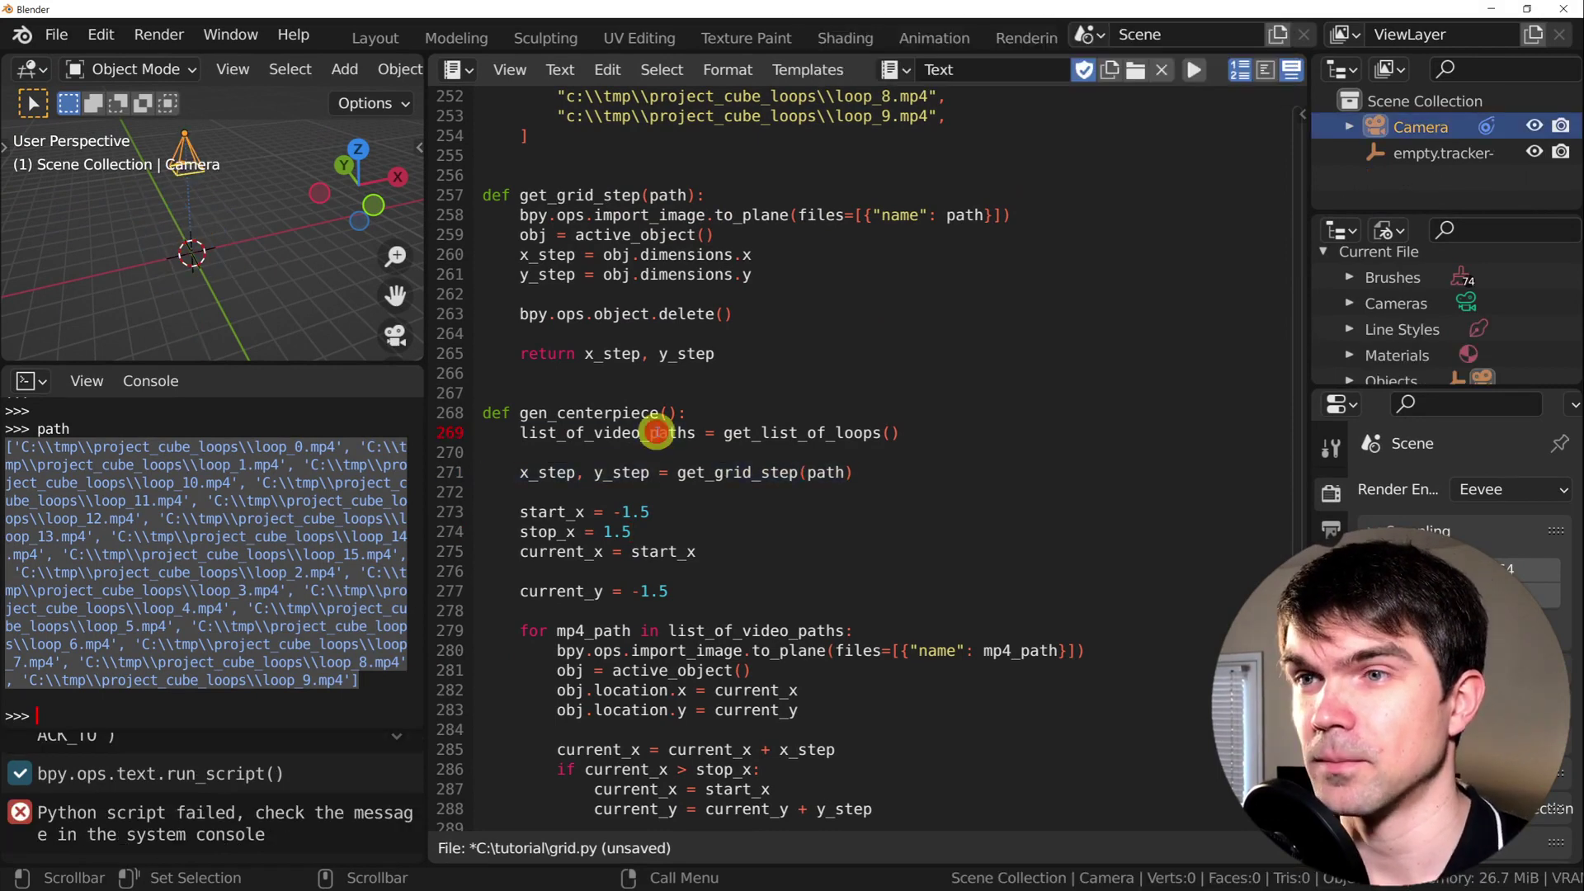
pyautogui.doubleClick(819, 473)
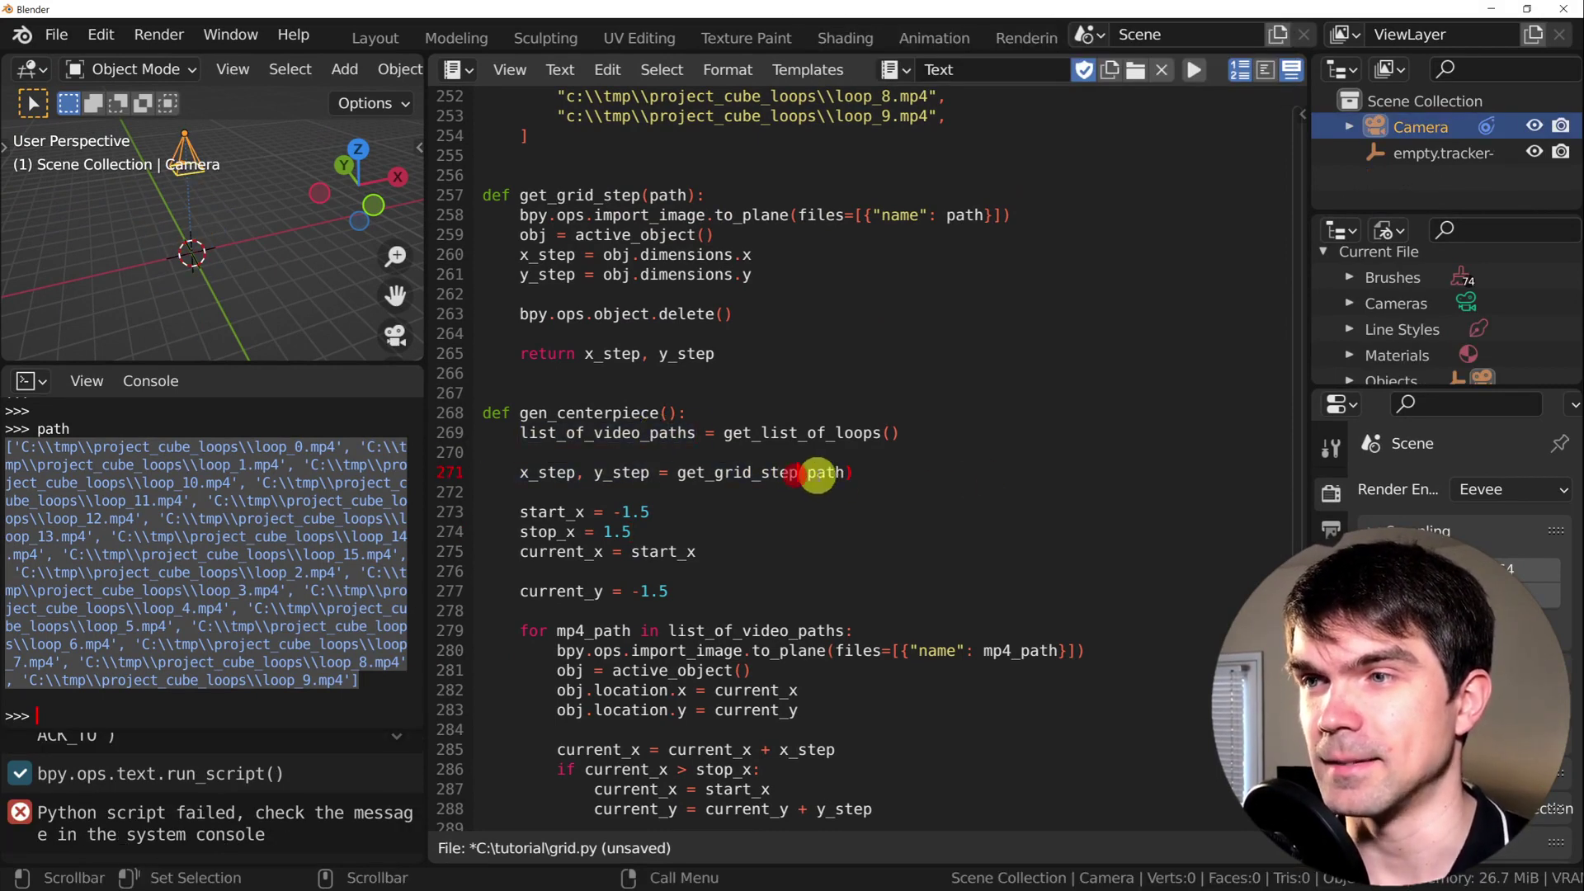
pyautogui.hotkey('ctrl', 'v')
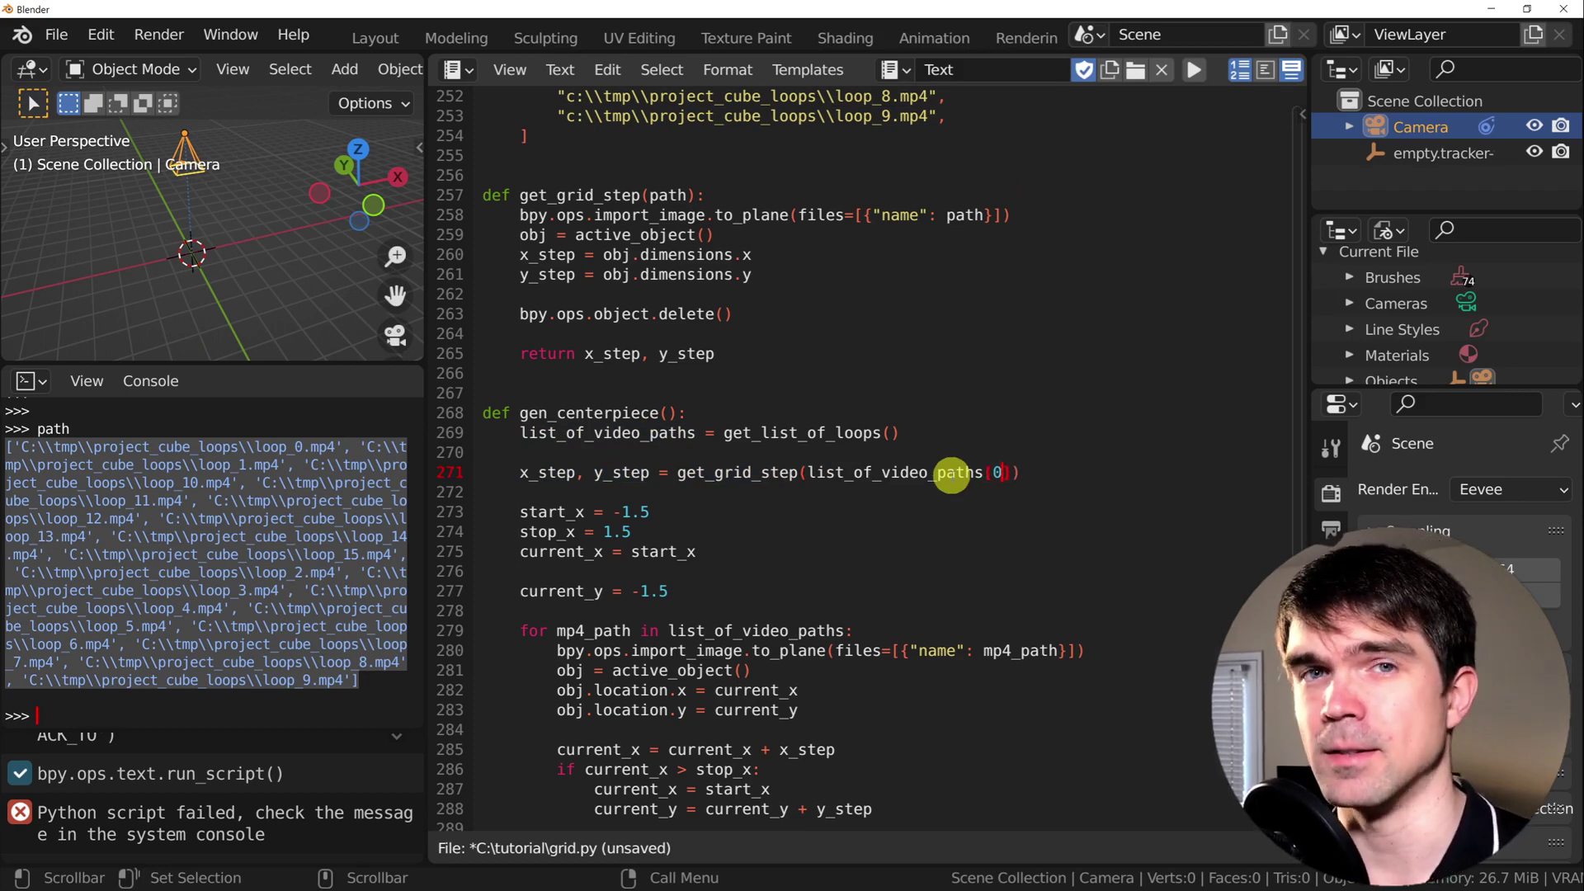
# Rerun the script and orbit the maximized viewport to inspect the 4×4 video grid
pyautogui.click(1191, 72)
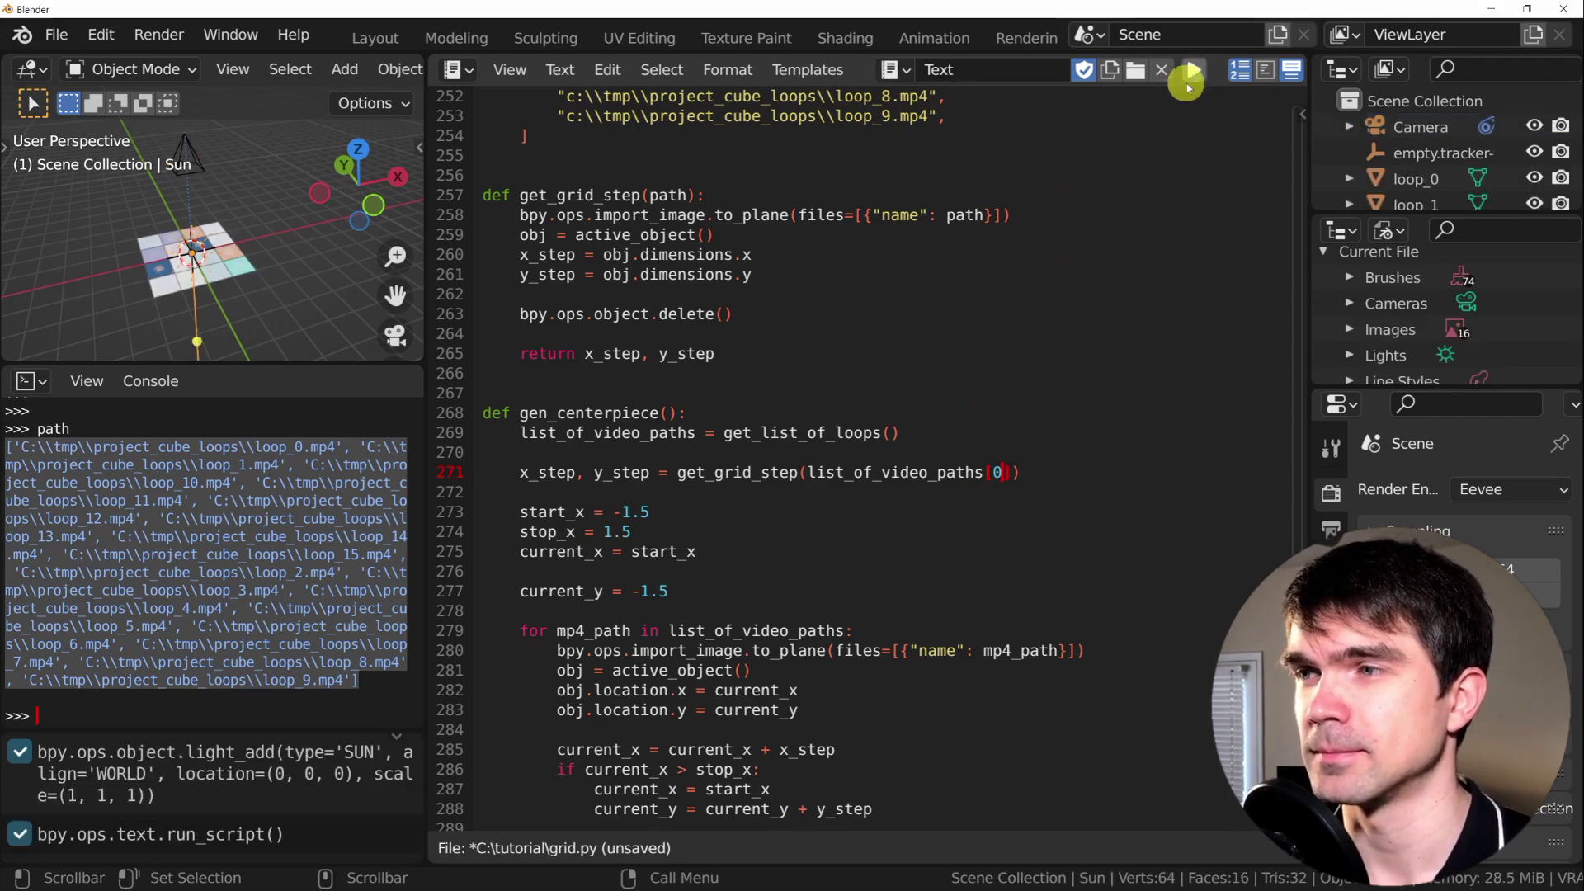
pyautogui.hotkey('ctrl', 'space')
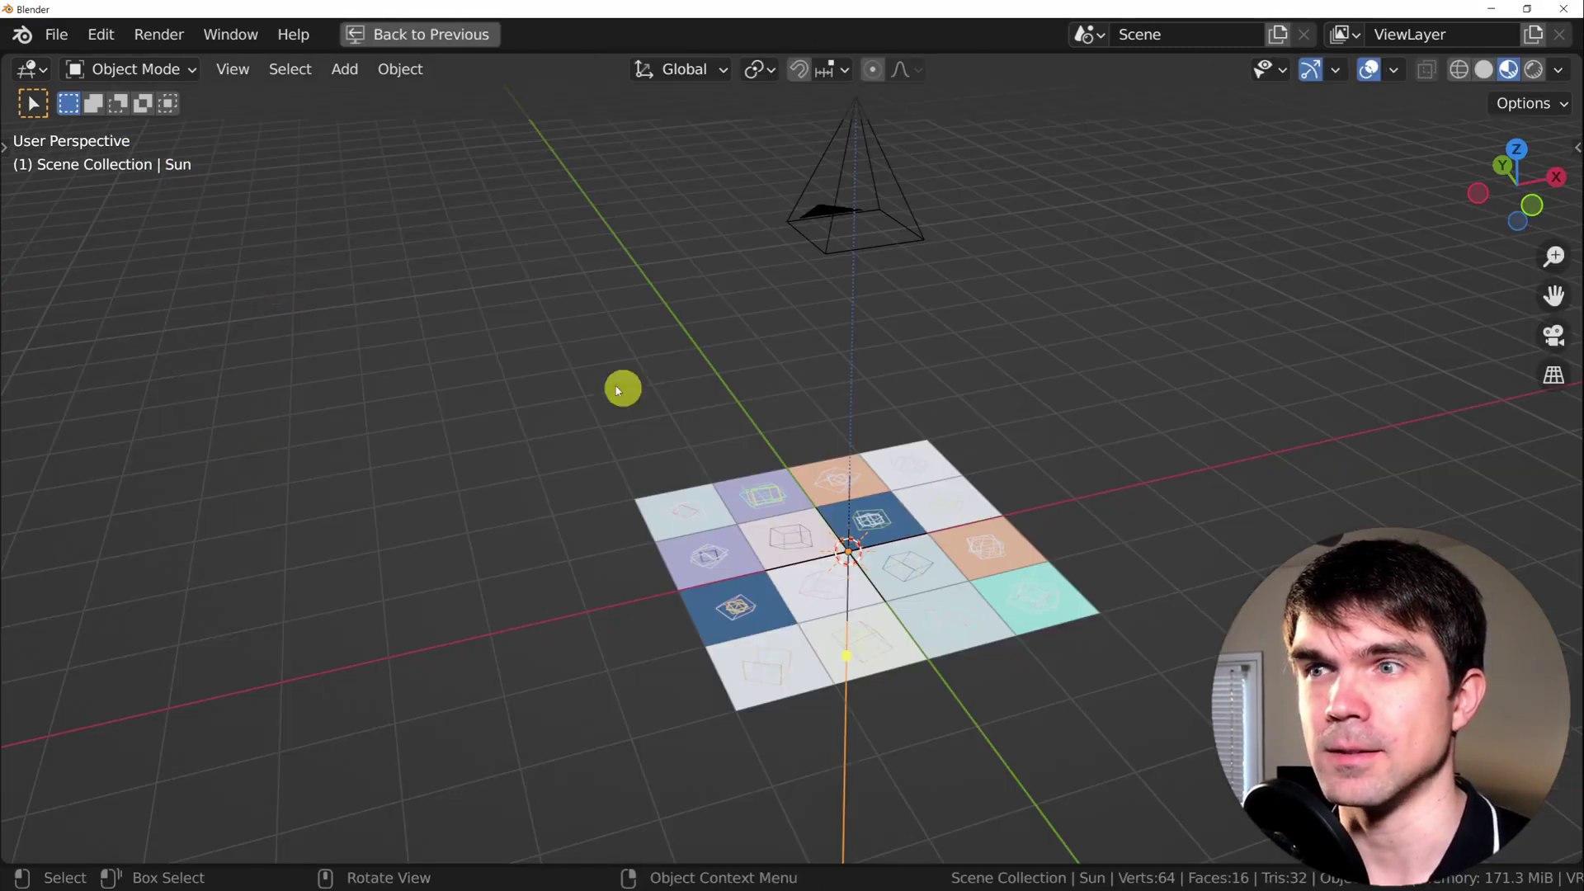
pyautogui.scroll(3, 714, 428)
pyautogui.moveTo(927, 566)
pyautogui.mouseDown(button='middle')
pyautogui.moveTo(784, 389)
pyautogui.moveTo(796, 460)
pyautogui.moveTo(835, 524)
pyautogui.moveTo(793, 496)
pyautogui.moveTo(708, 380)
pyautogui.moveTo(746, 378)
pyautogui.mouseUp(button='middle')
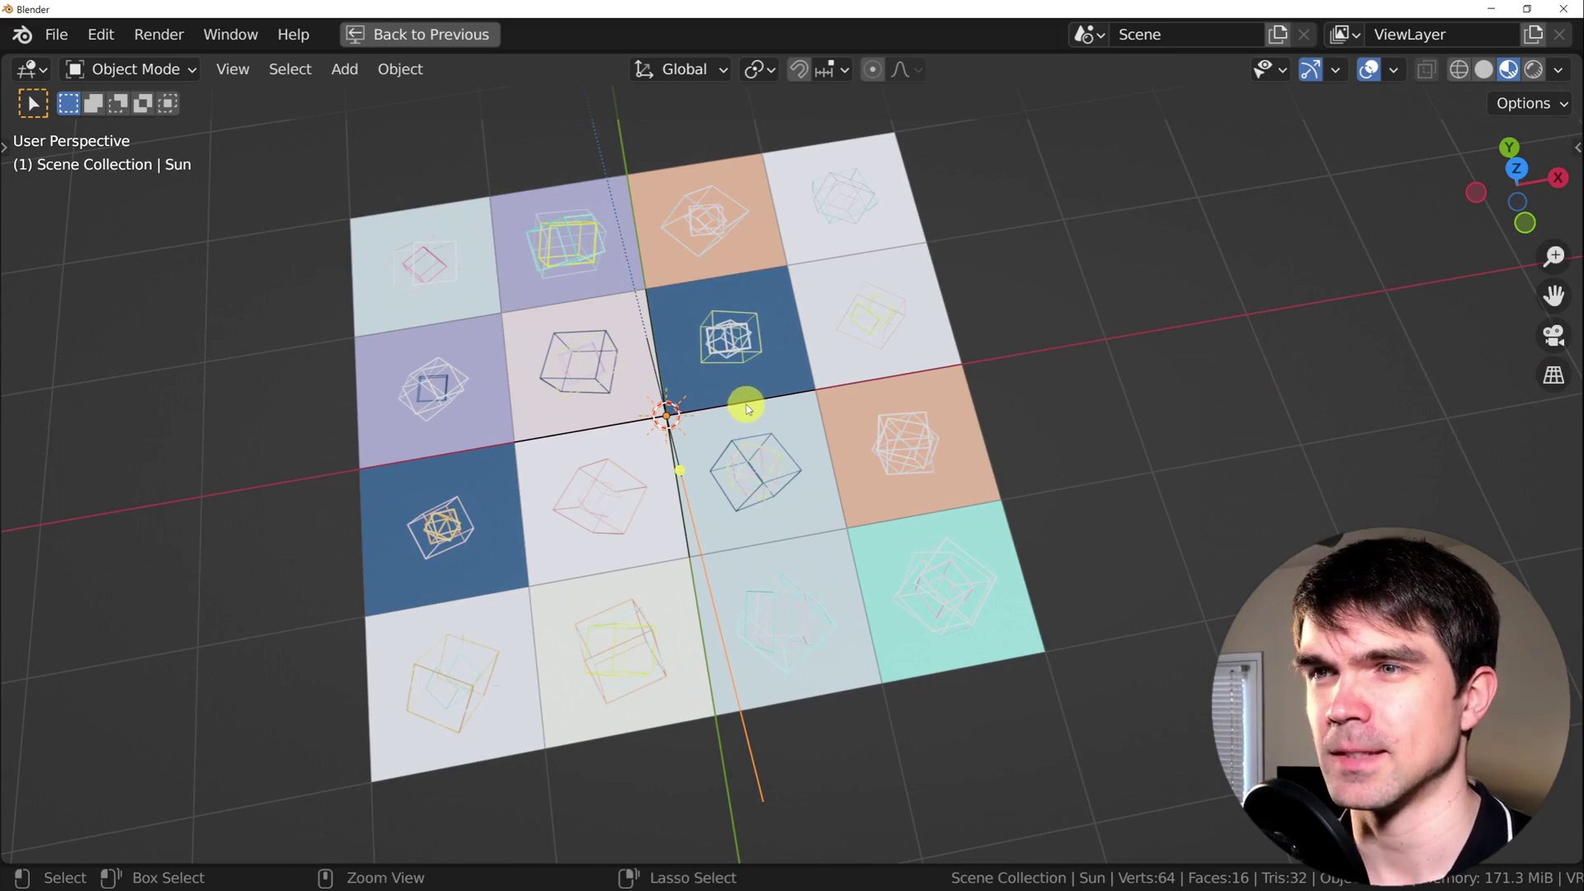
pyautogui.hotkey('ctrl', 'space')
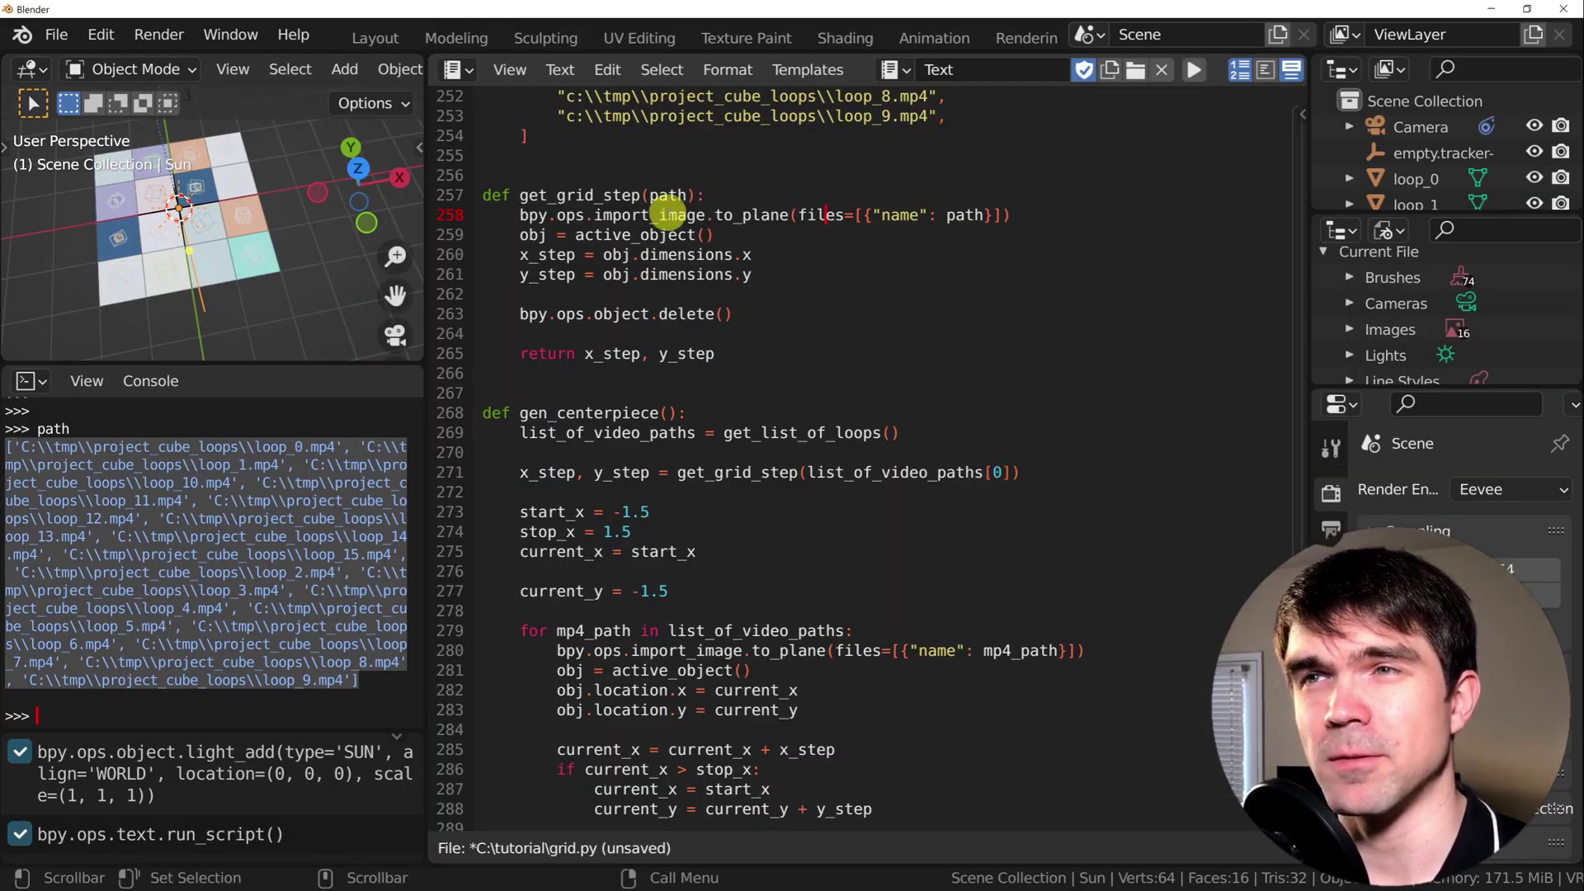
pyautogui.moveTo(574, 215); pyautogui.dragTo(1030, 215)
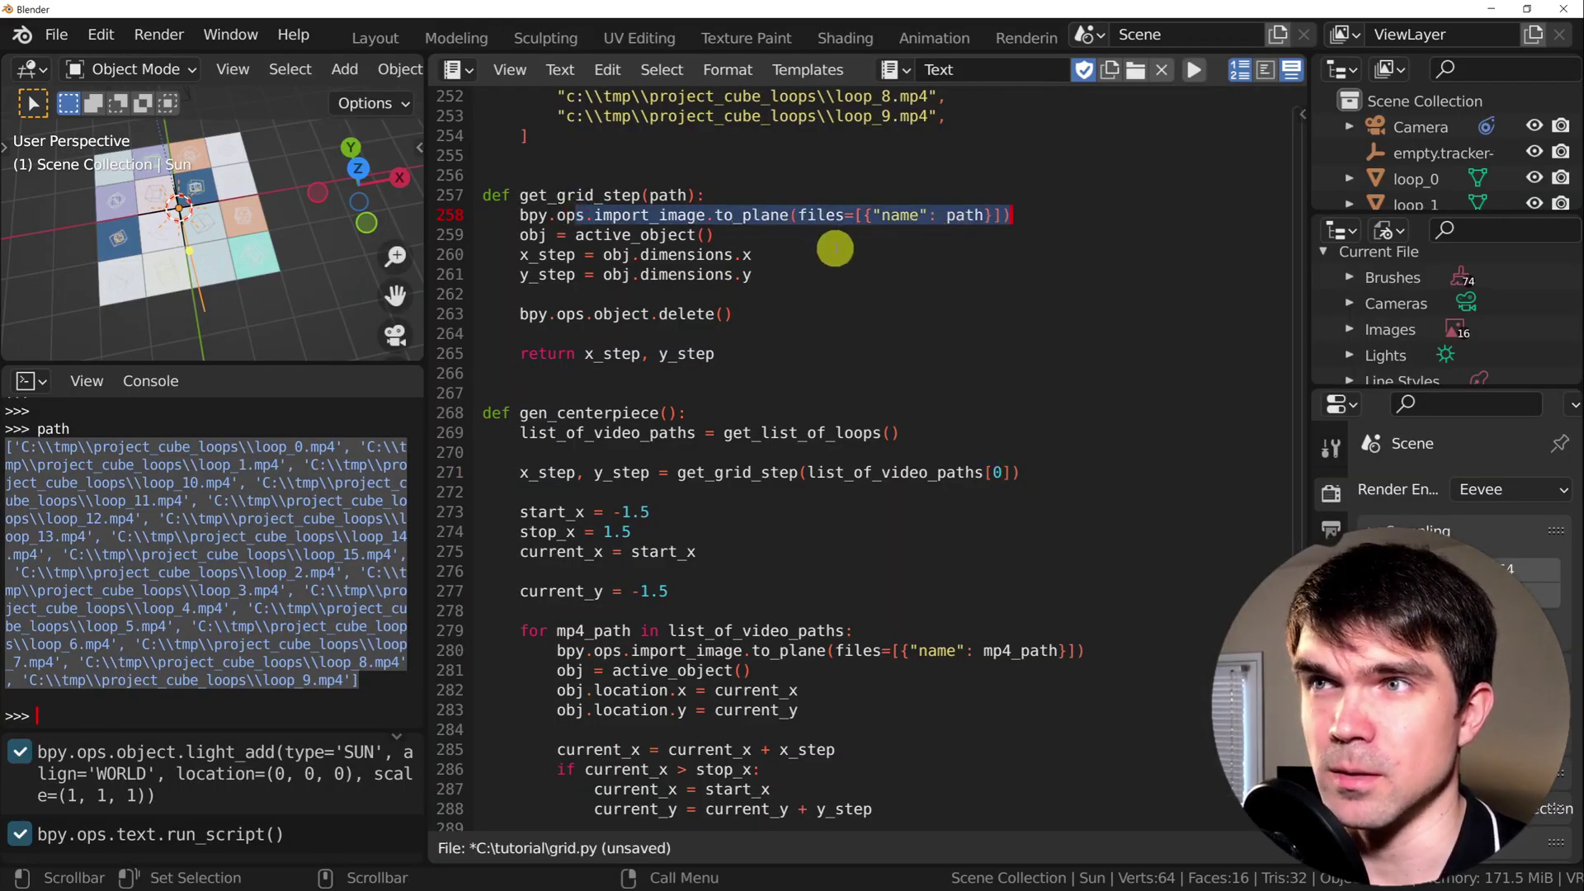
pyautogui.click(945, 220)
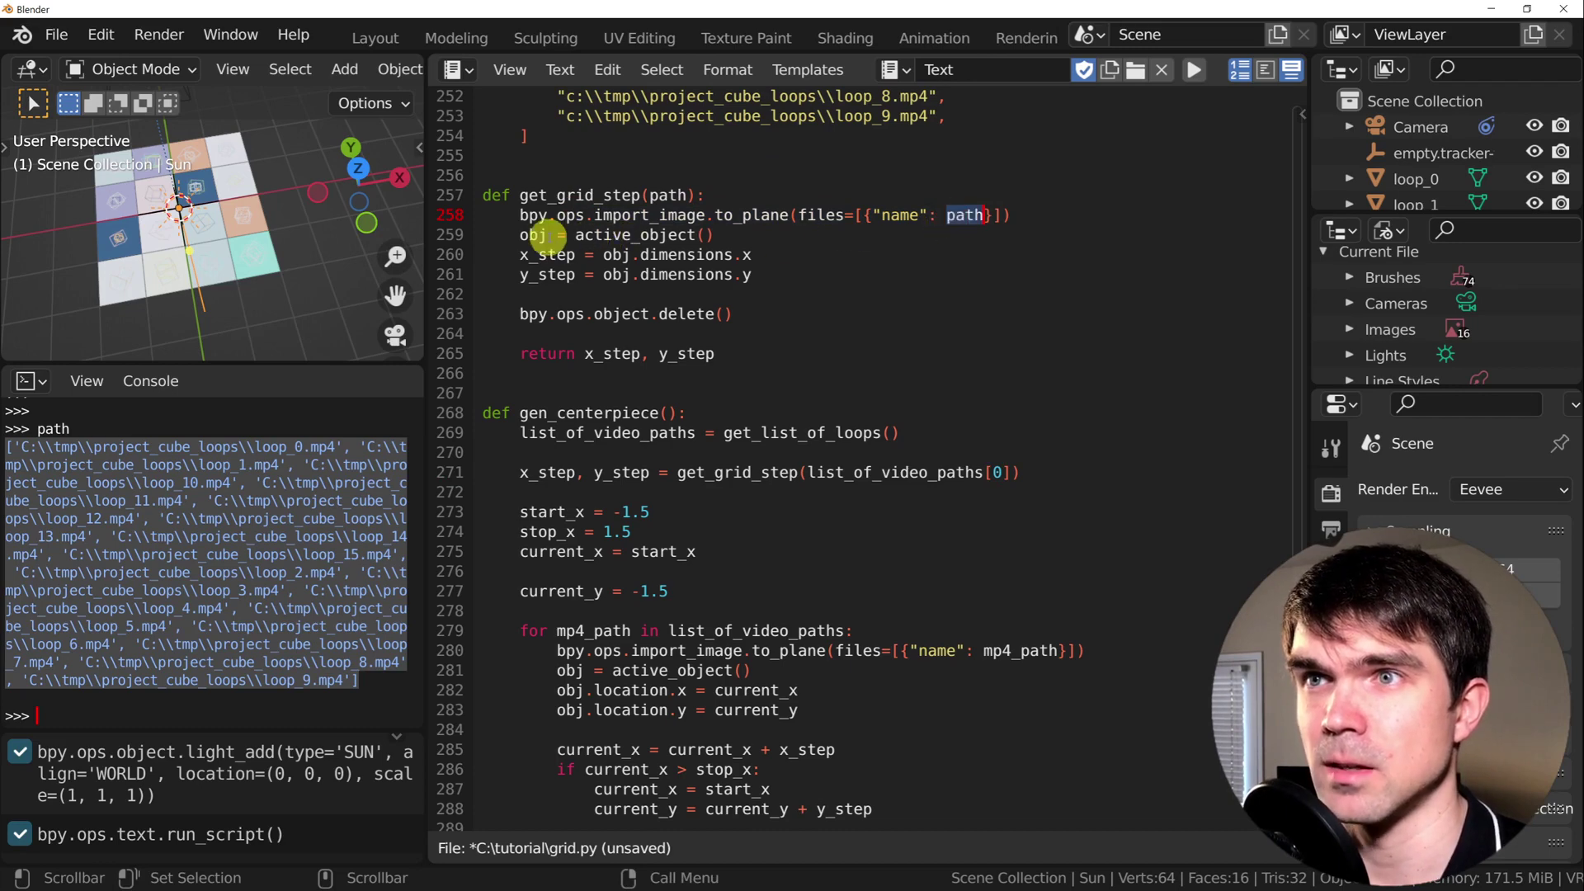
pyautogui.doubleClick(693, 256)
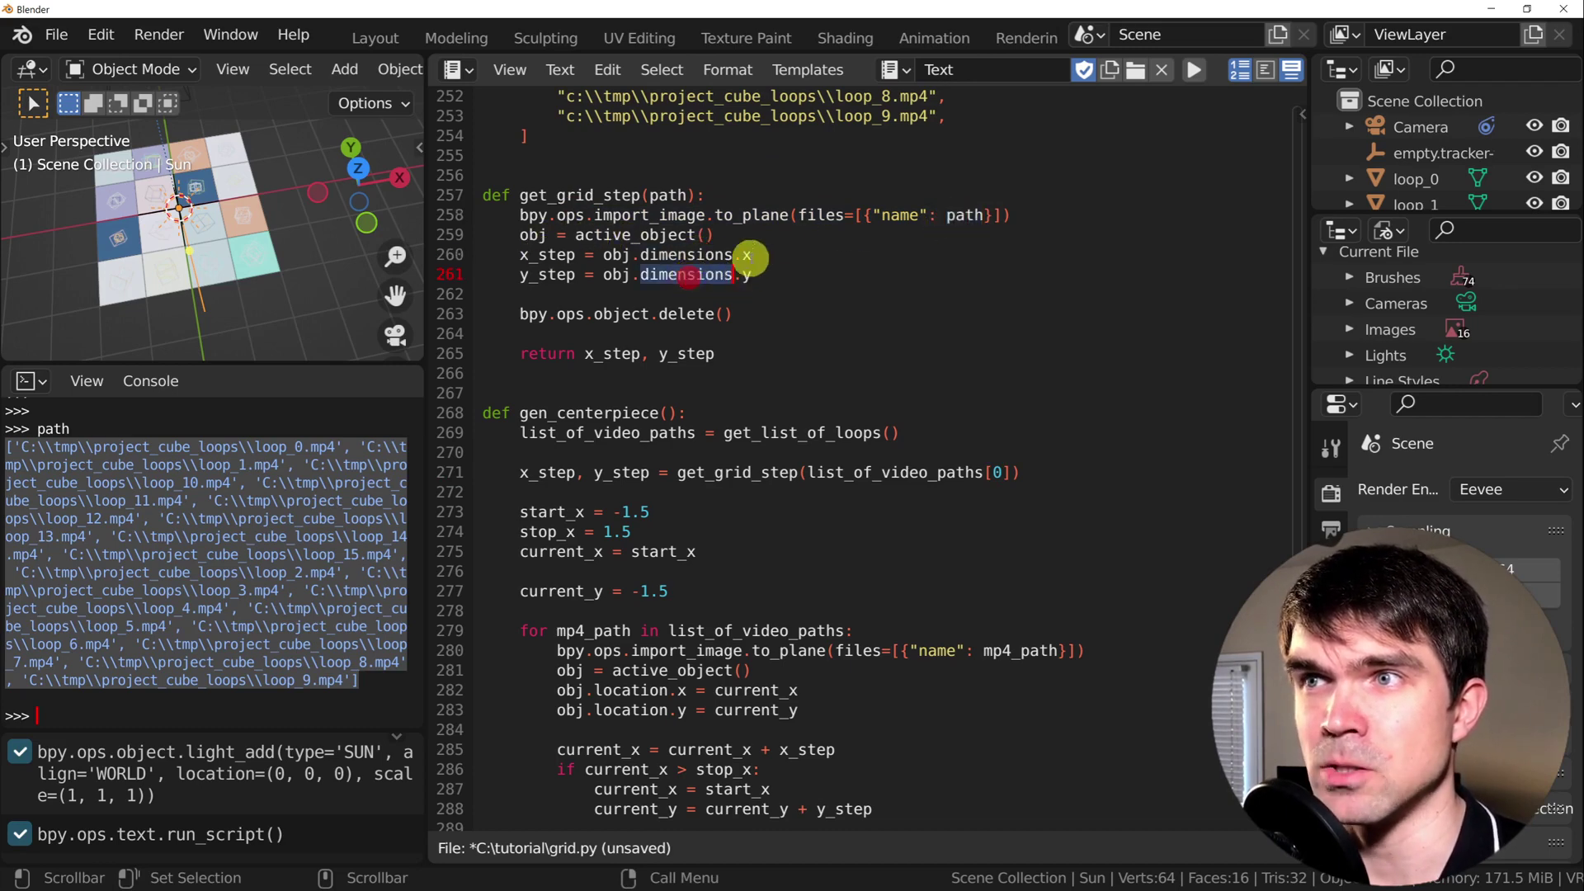
pyautogui.click(747, 274)
pyautogui.moveTo(750, 313); pyautogui.dragTo(529, 315)
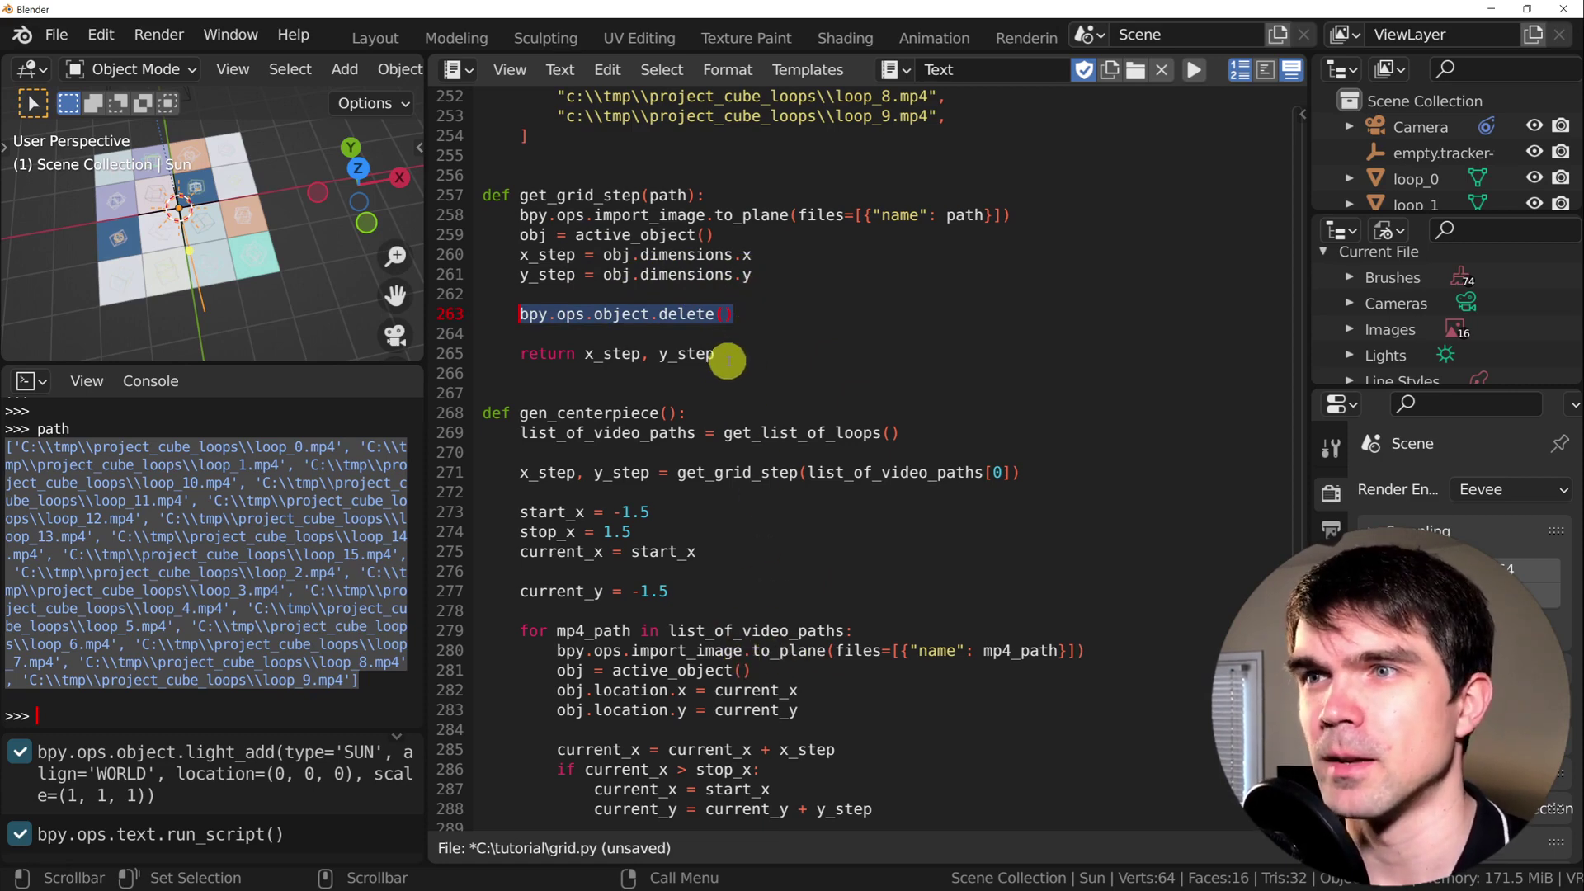
pyautogui.moveTo(725, 356); pyautogui.dragTo(594, 357)
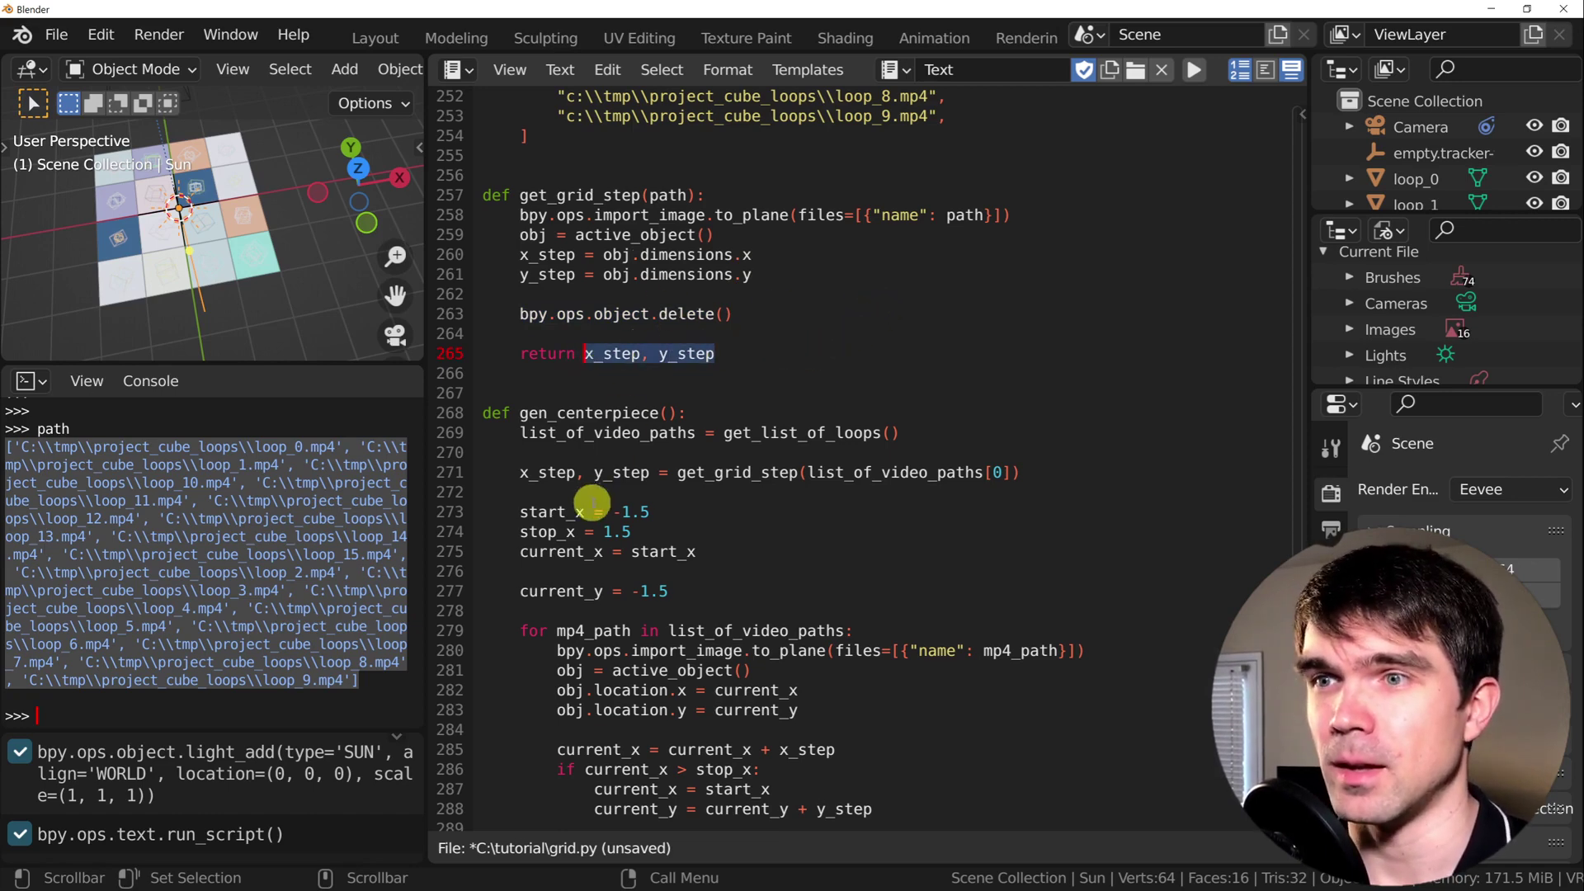
pyautogui.moveTo(689, 471); pyautogui.dragTo(1047, 474)
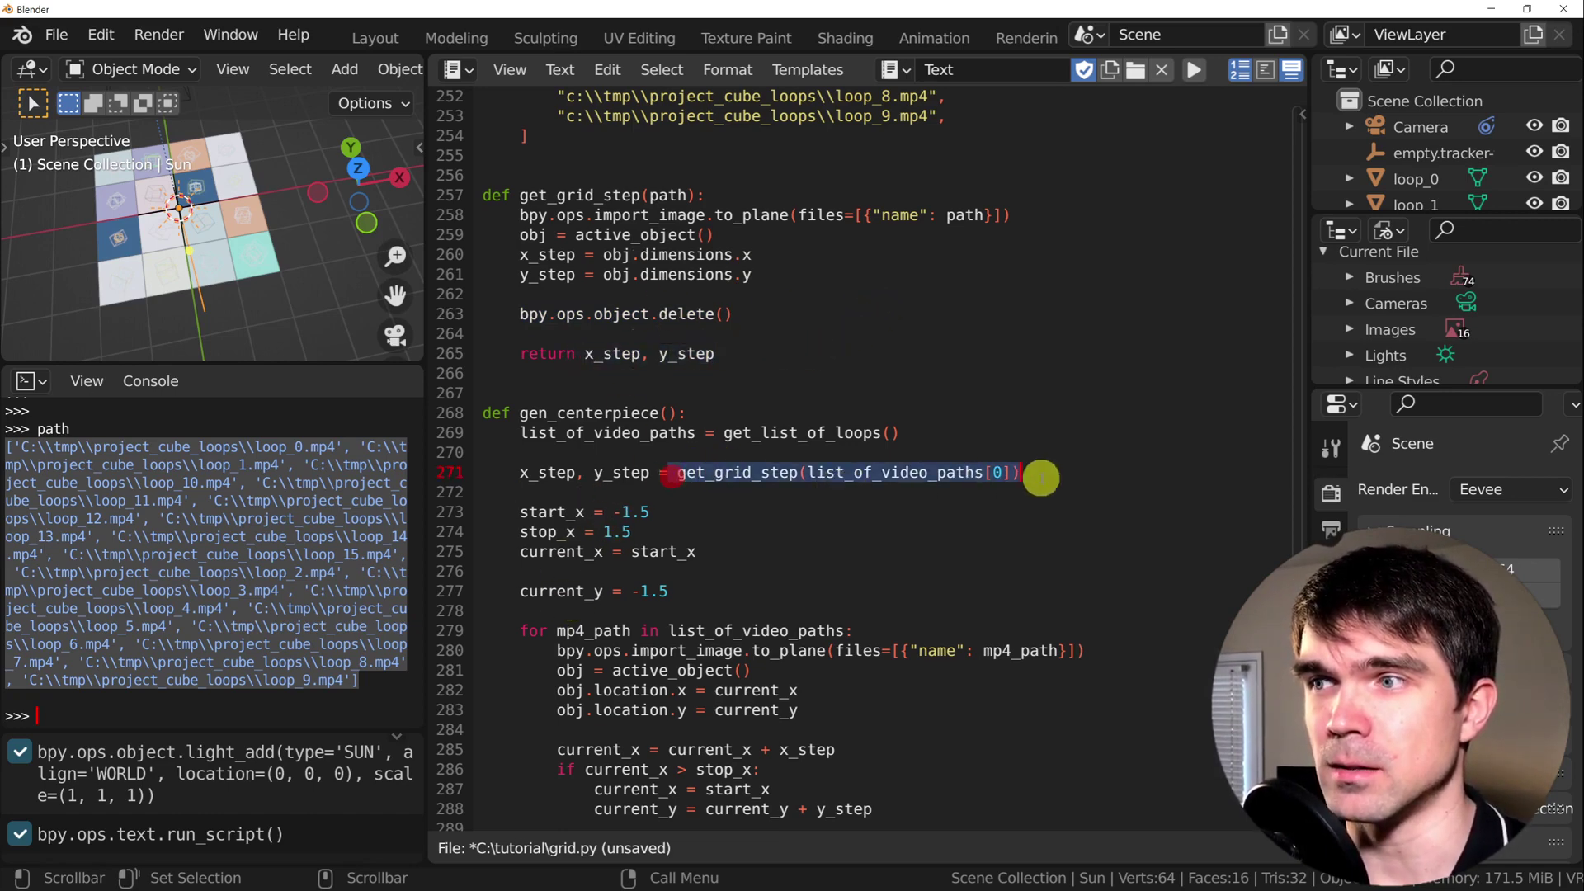
pyautogui.click(935, 479)
pyautogui.doubleClick(867, 472)
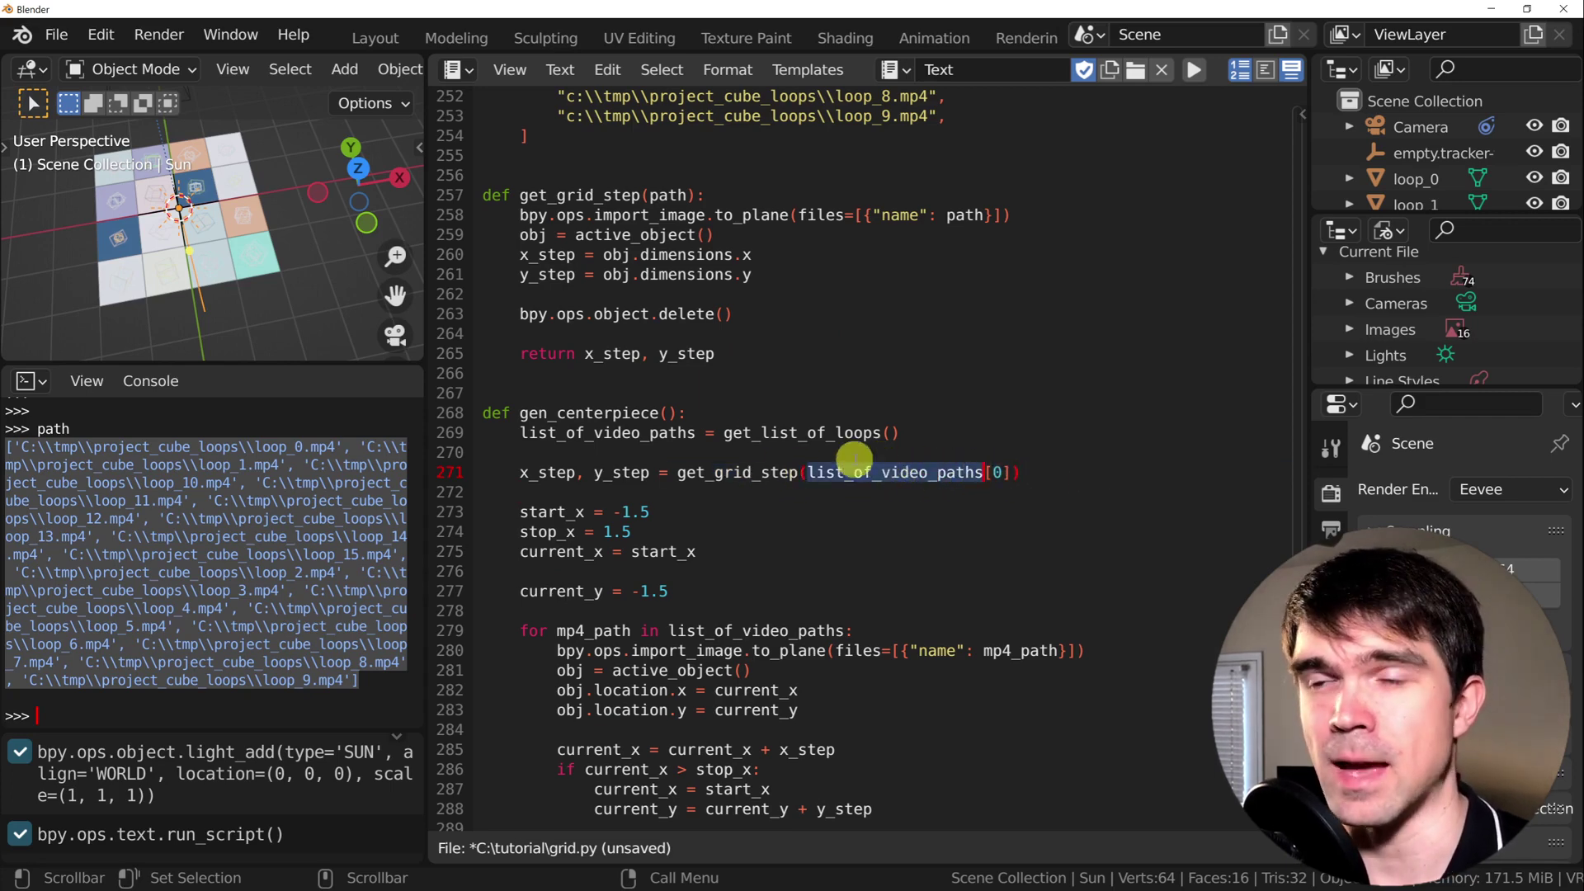
pyautogui.doubleClick(770, 432)
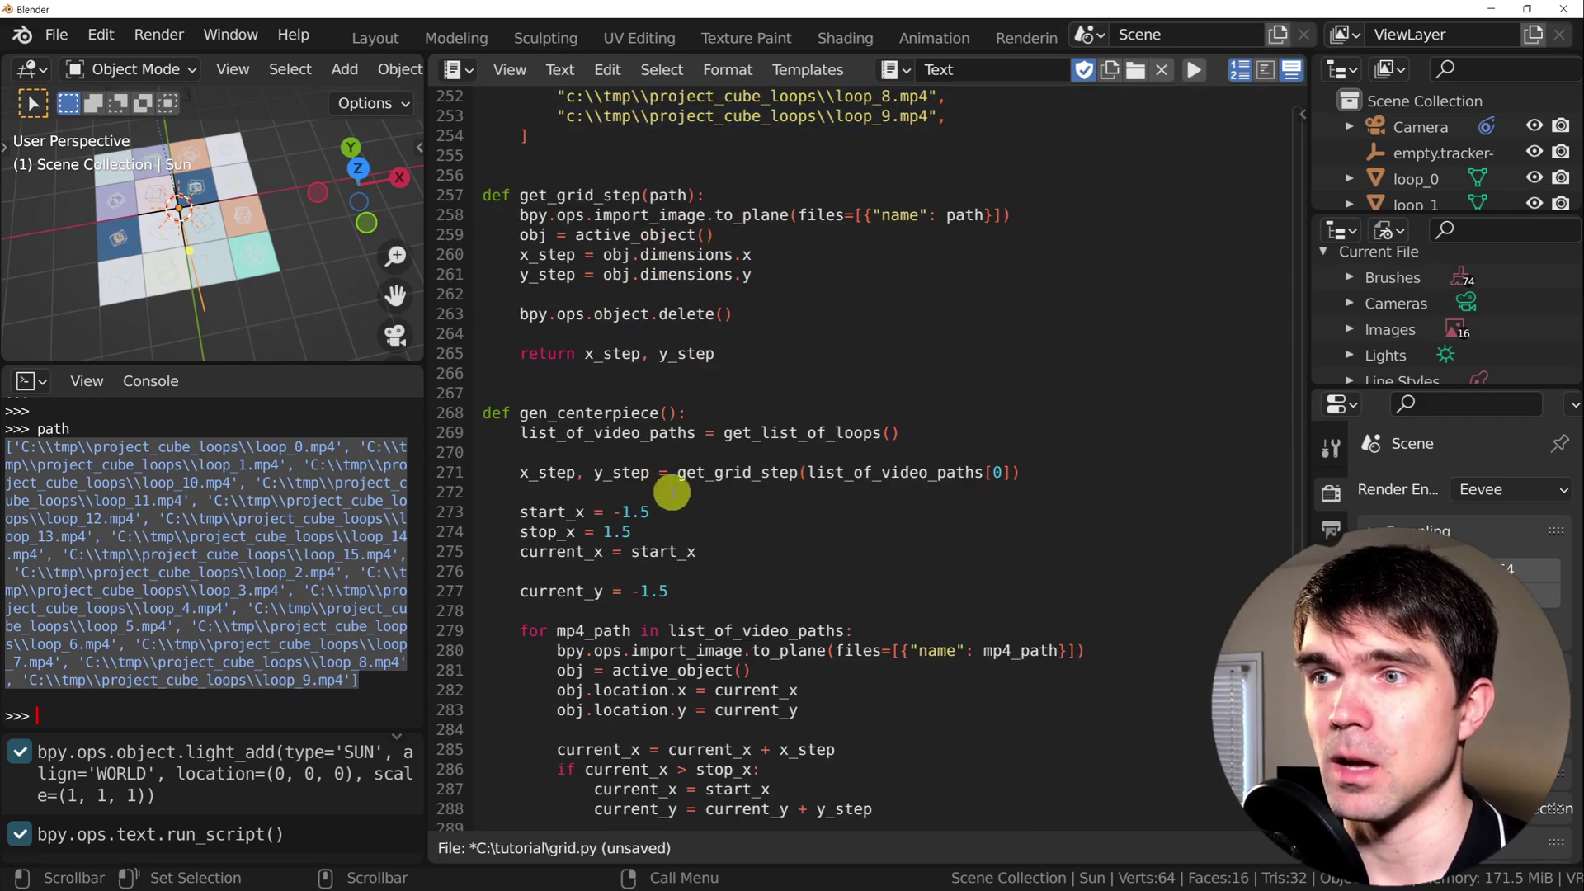
pyautogui.moveTo(520, 473); pyautogui.dragTo(649, 473)
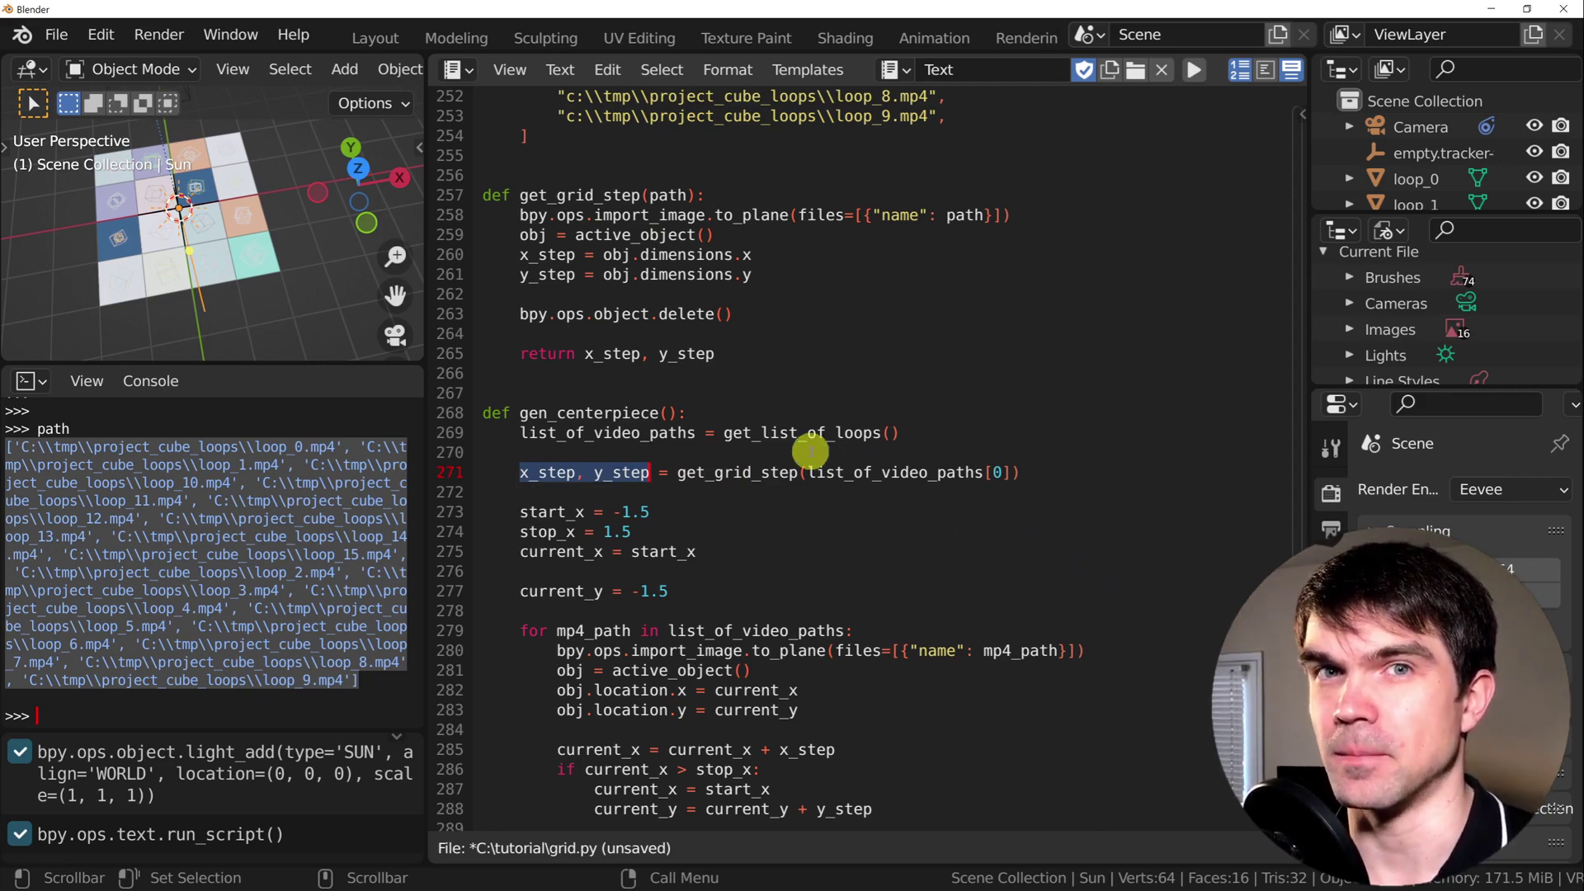
# In the Shading workspace, set the loop_10 plane's Principled BSDF Roughness to 0
pyautogui.click(841, 41)
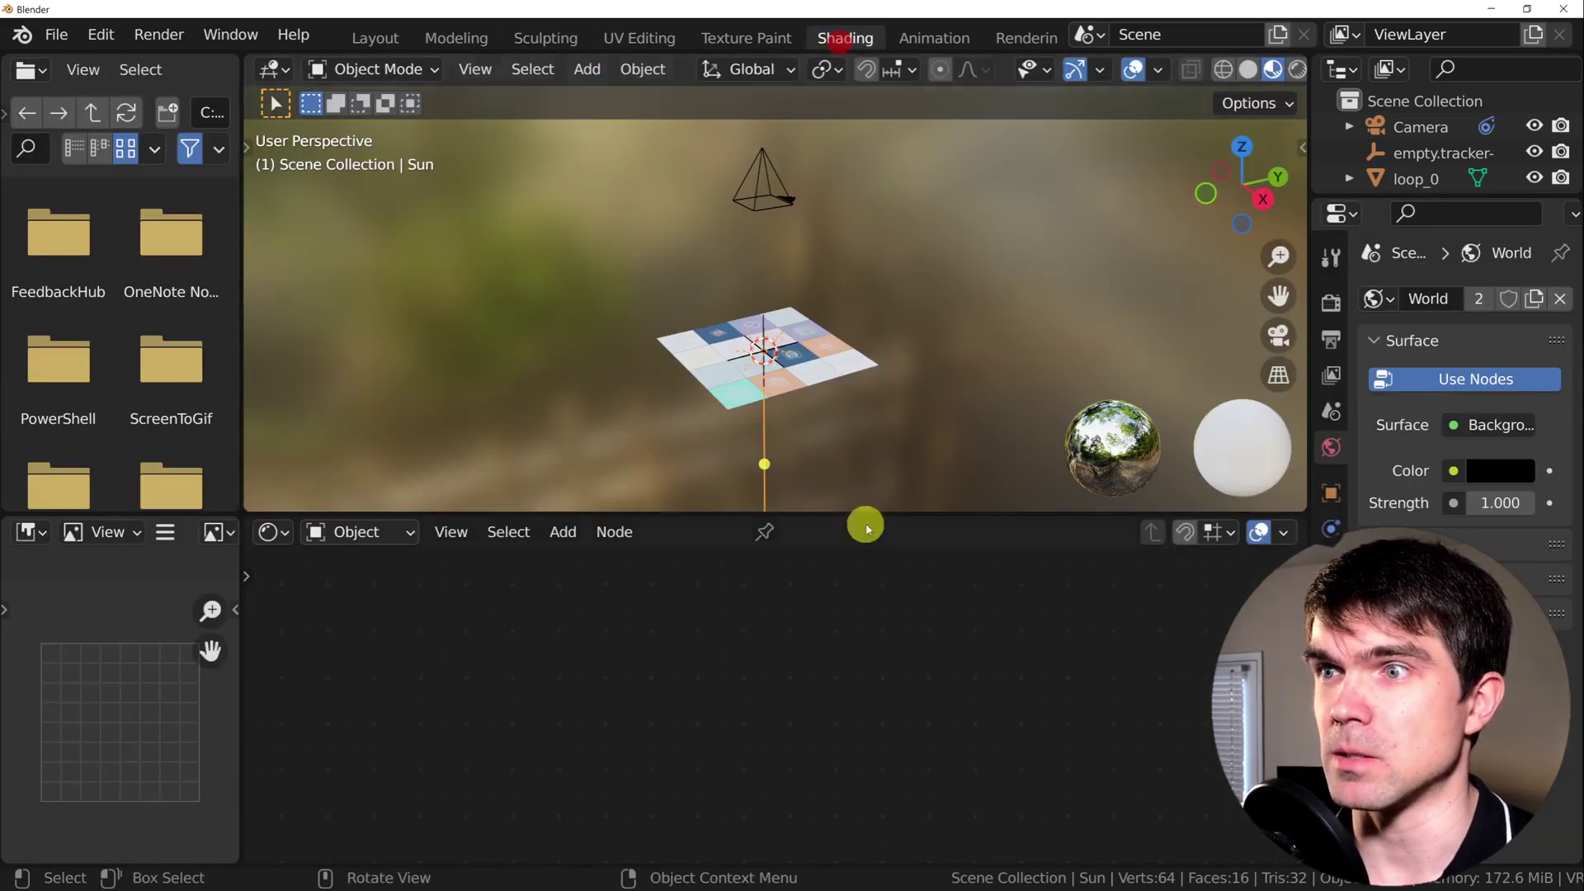
pyautogui.click(731, 382)
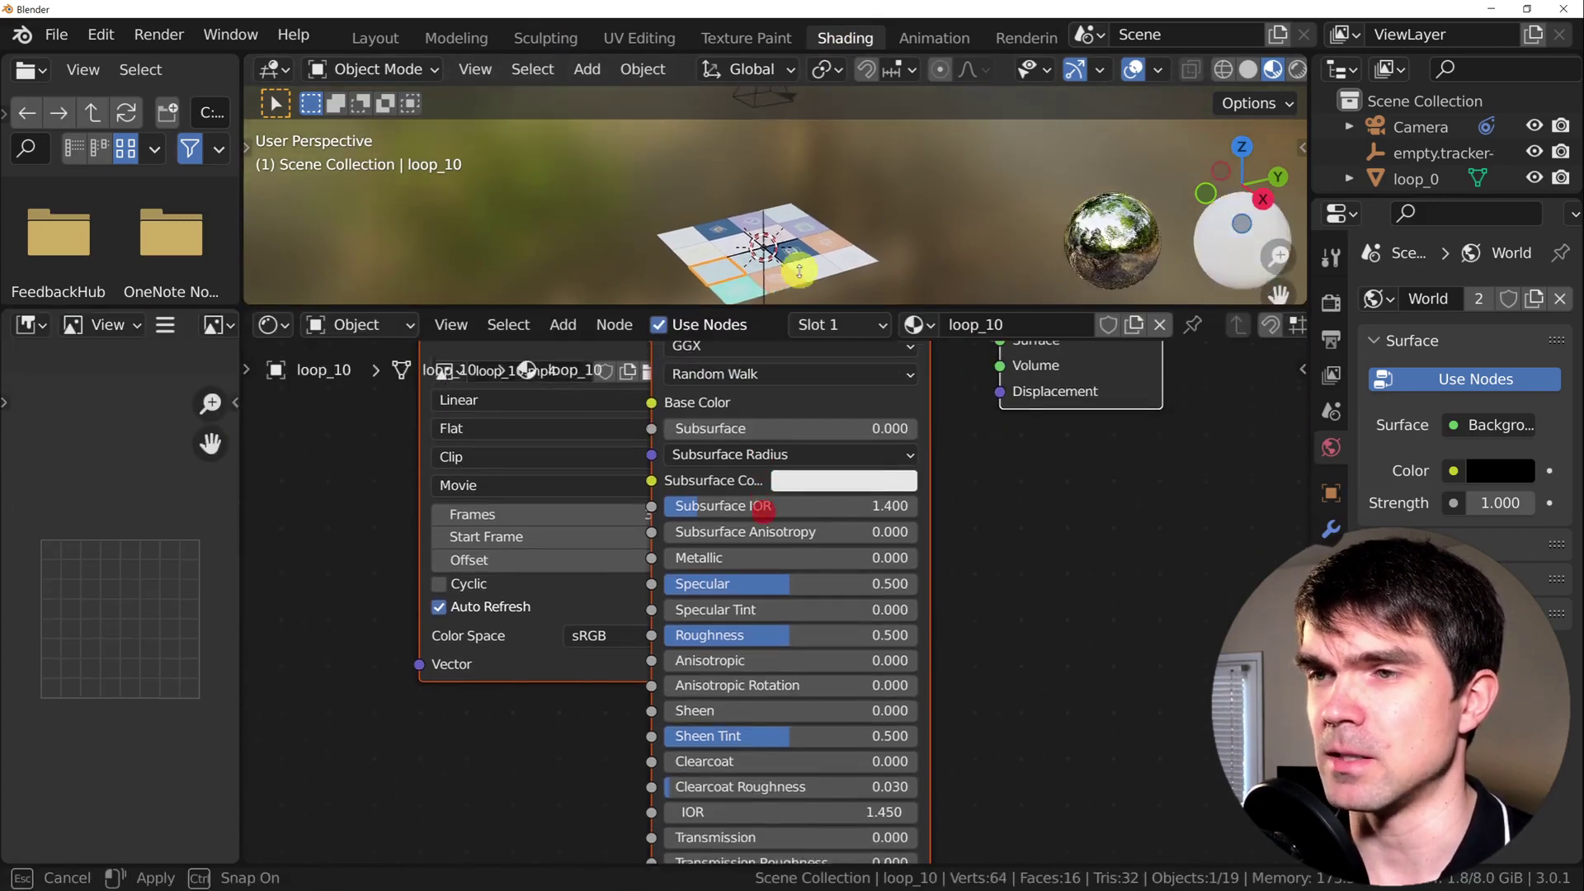
pyautogui.moveTo(764, 510); pyautogui.dragTo(804, 214)
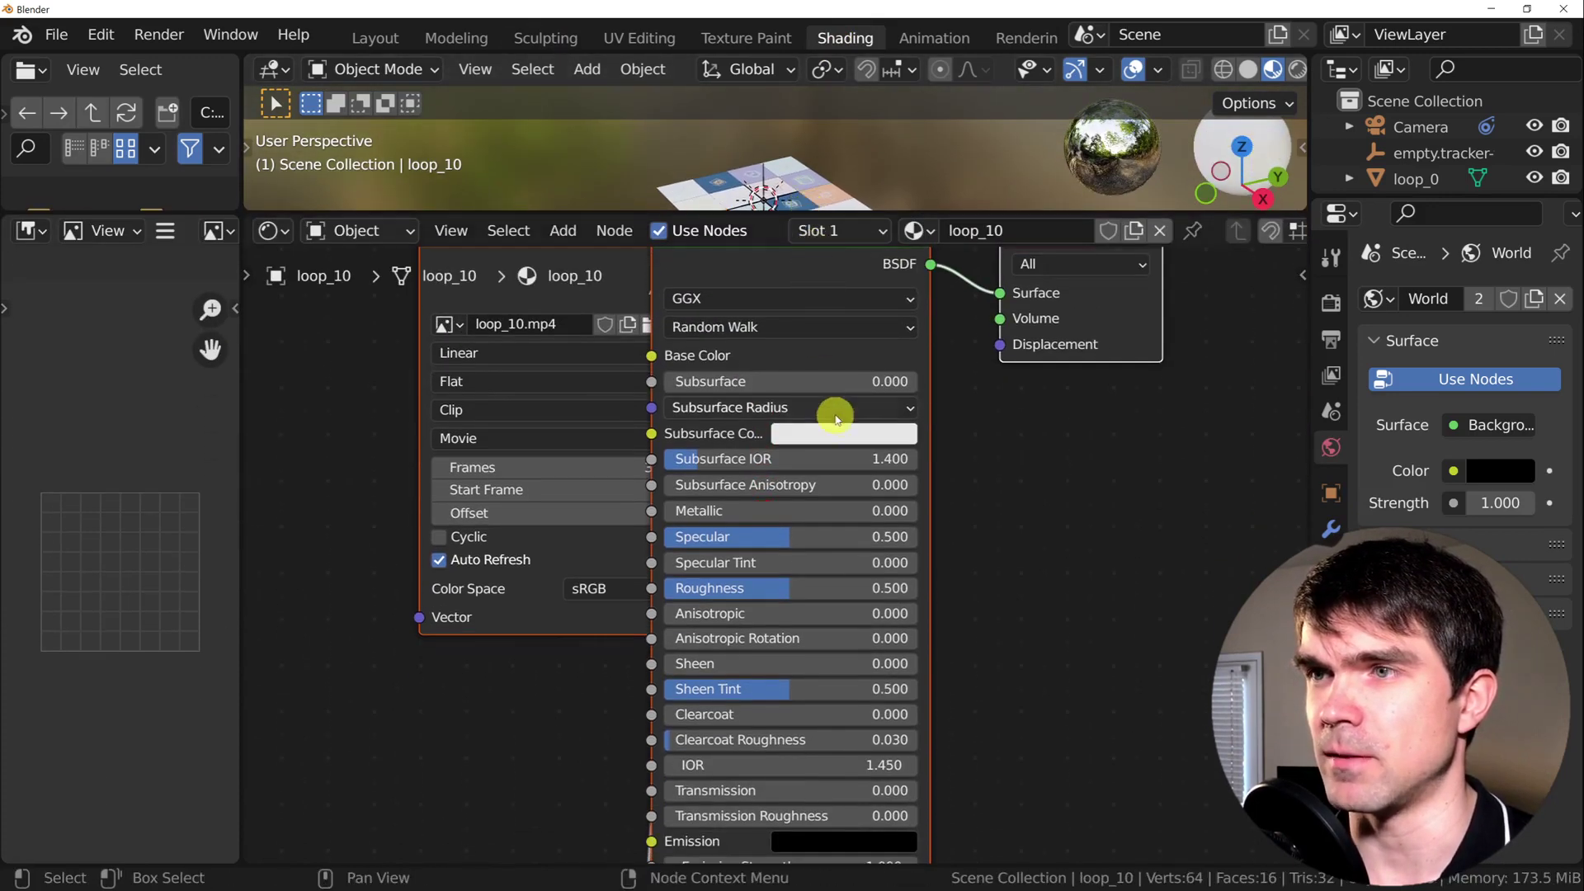
pyautogui.moveTo(715, 471); pyautogui.dragTo(516, 467)
pyautogui.moveTo(773, 465); pyautogui.dragTo(780, 406)
pyautogui.scroll(-1, 796, 561)
pyautogui.click(809, 726)
pyautogui.write('0')
pyautogui.press('Return')
# Enable Cyclic on loop_10's movie texture node and return to the Scripting workspace
pyautogui.click(419, 739)
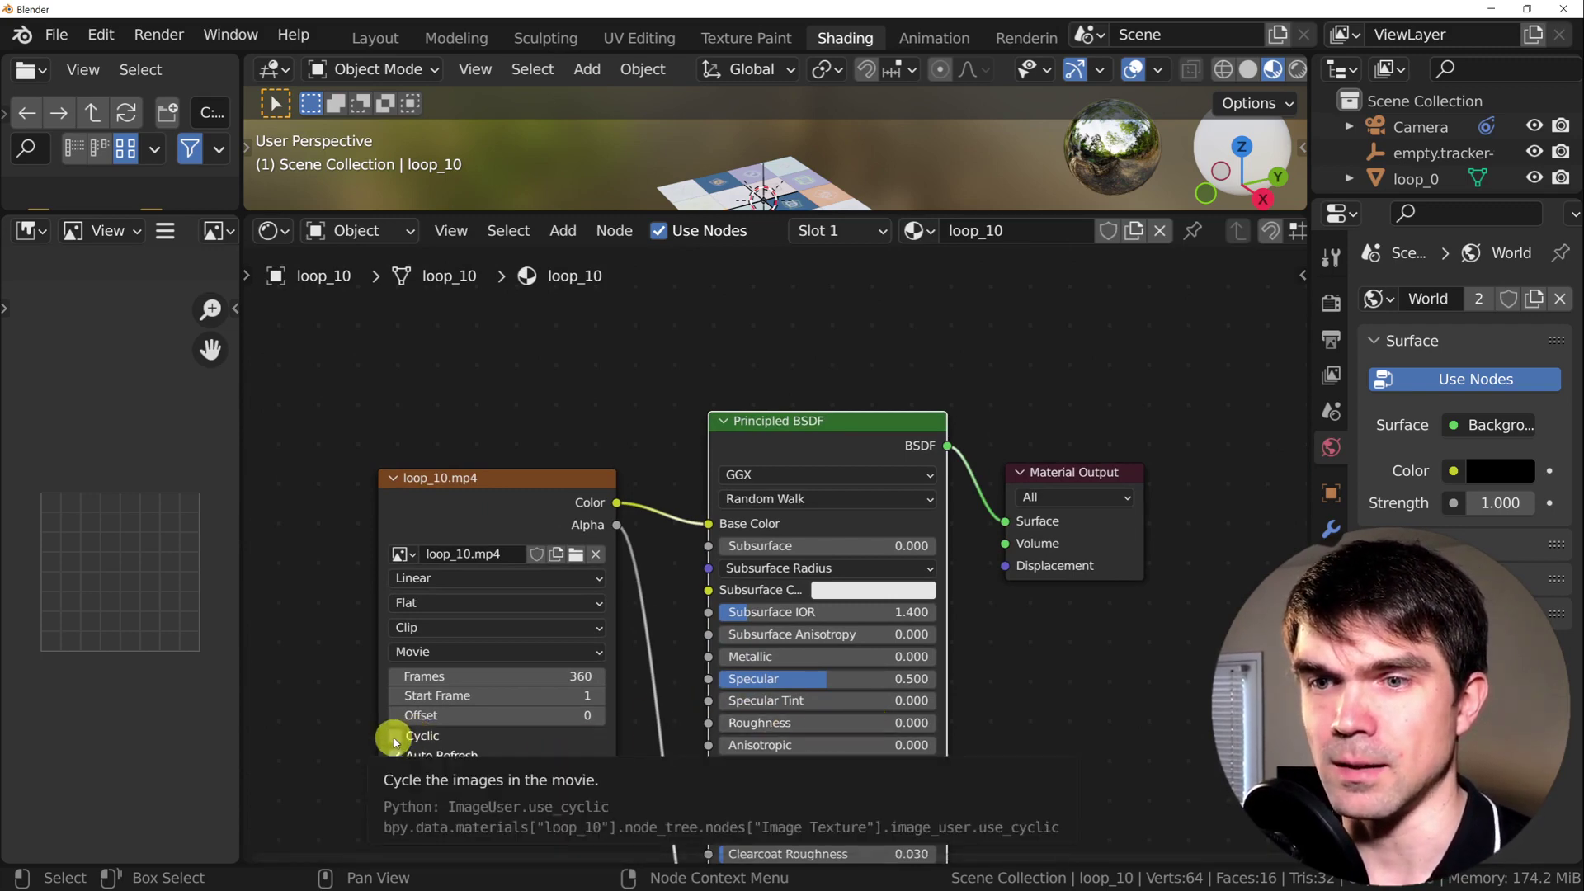
pyautogui.click(396, 738)
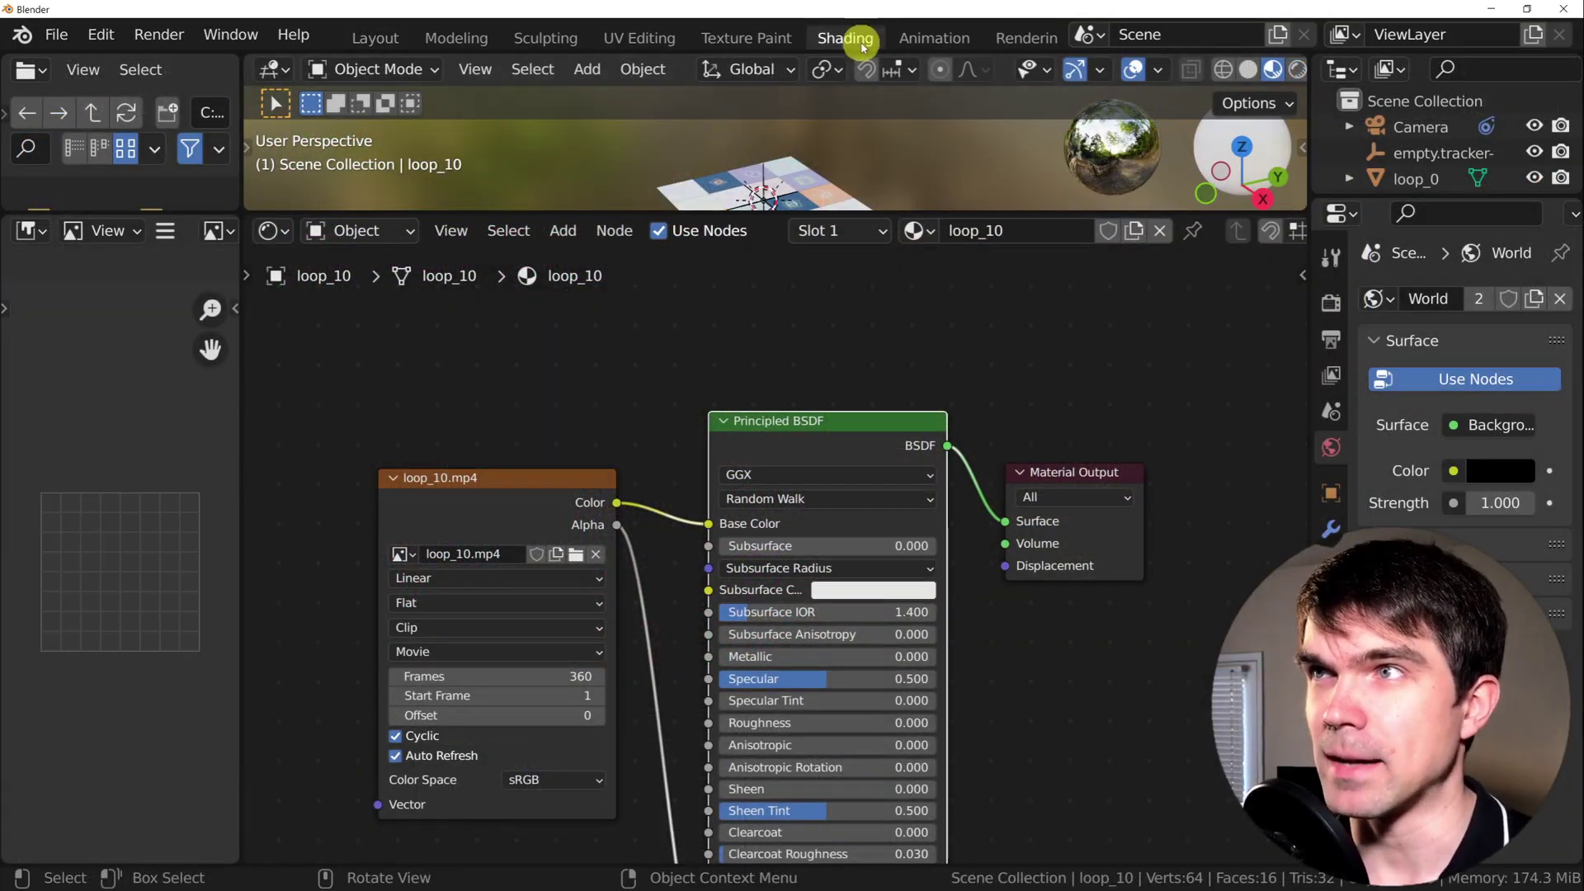
pyautogui.scroll(-3, 916, 37)
pyautogui.click(966, 37)
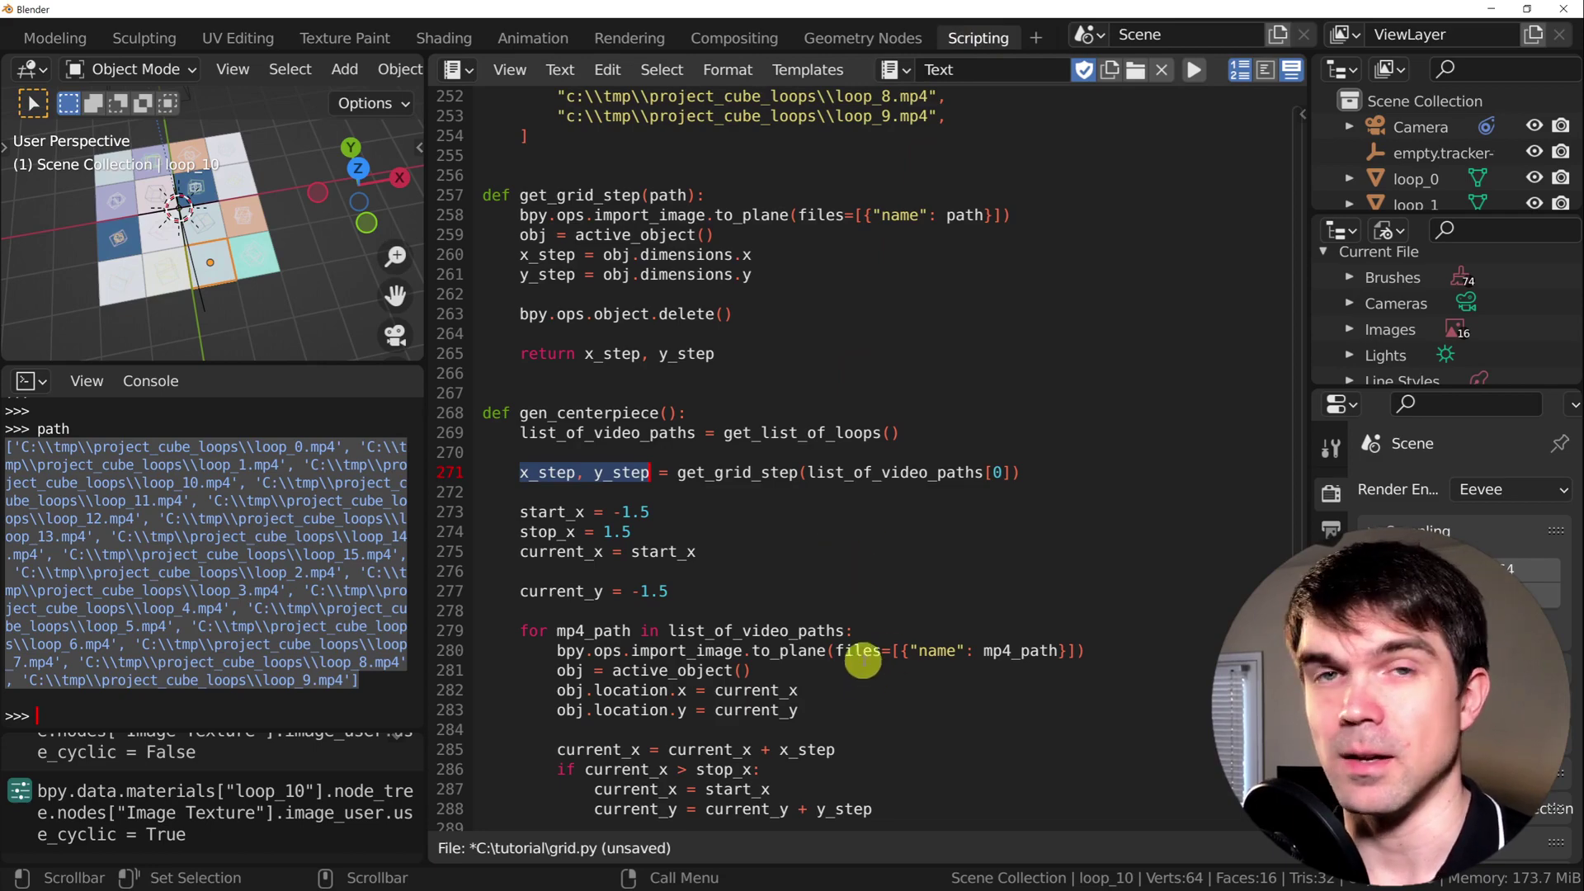
# Add loop lines setting Principled BSDF Roughness to 0.0 and Image Texture use_cyclic to True, then rerun
pyautogui.click(872, 702)
pyautogui.press('Return')
pyautogui.press('Return')
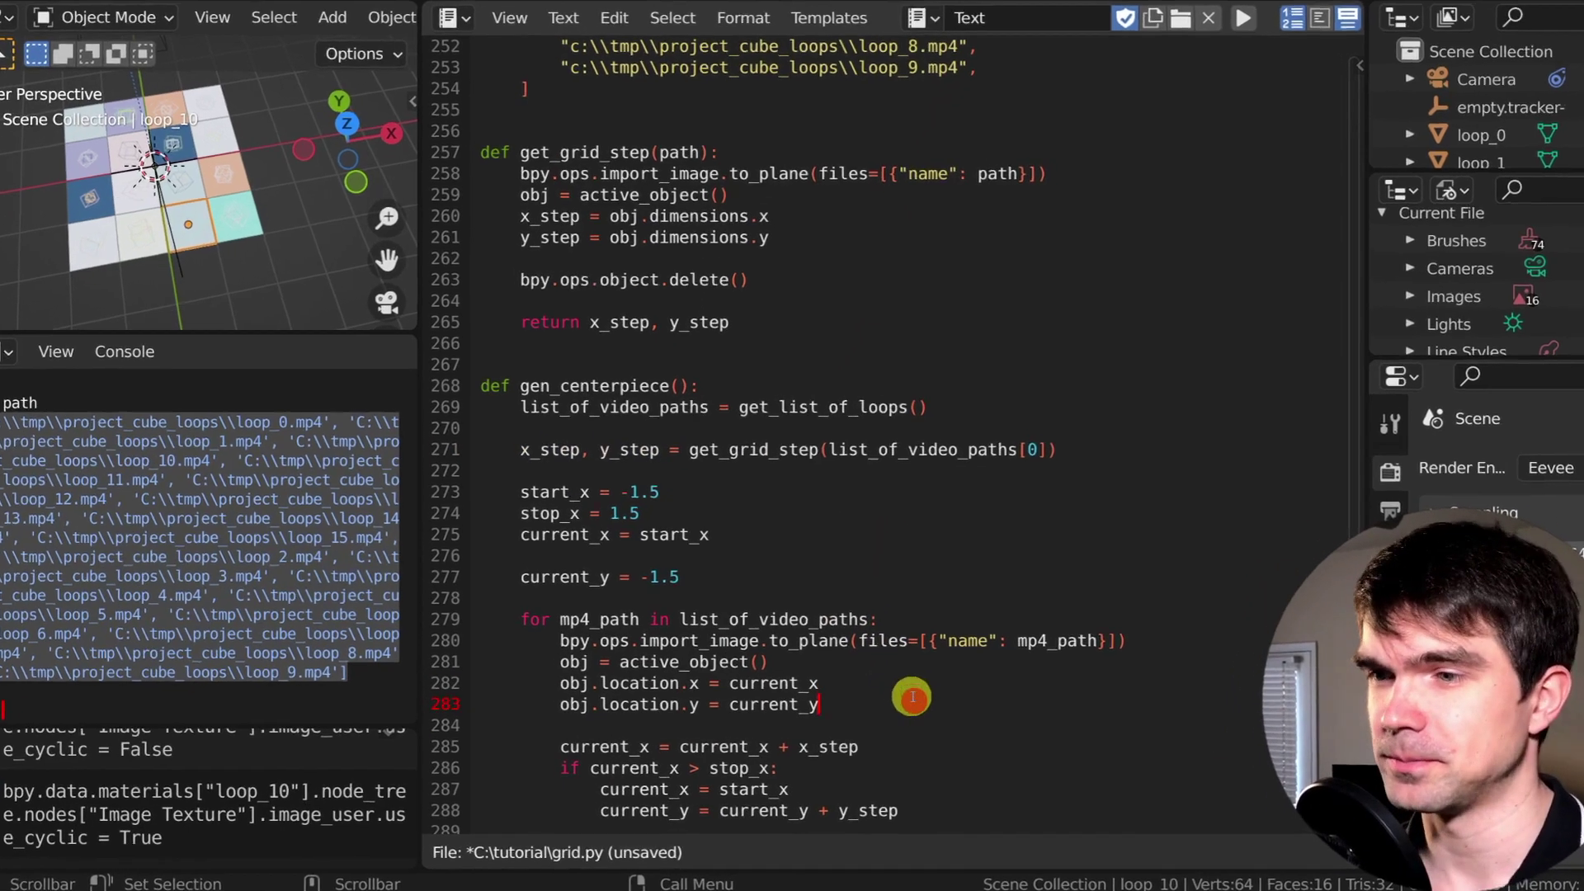
pyautogui.write('shader_nodes = obj.active_material.node_tree.node')
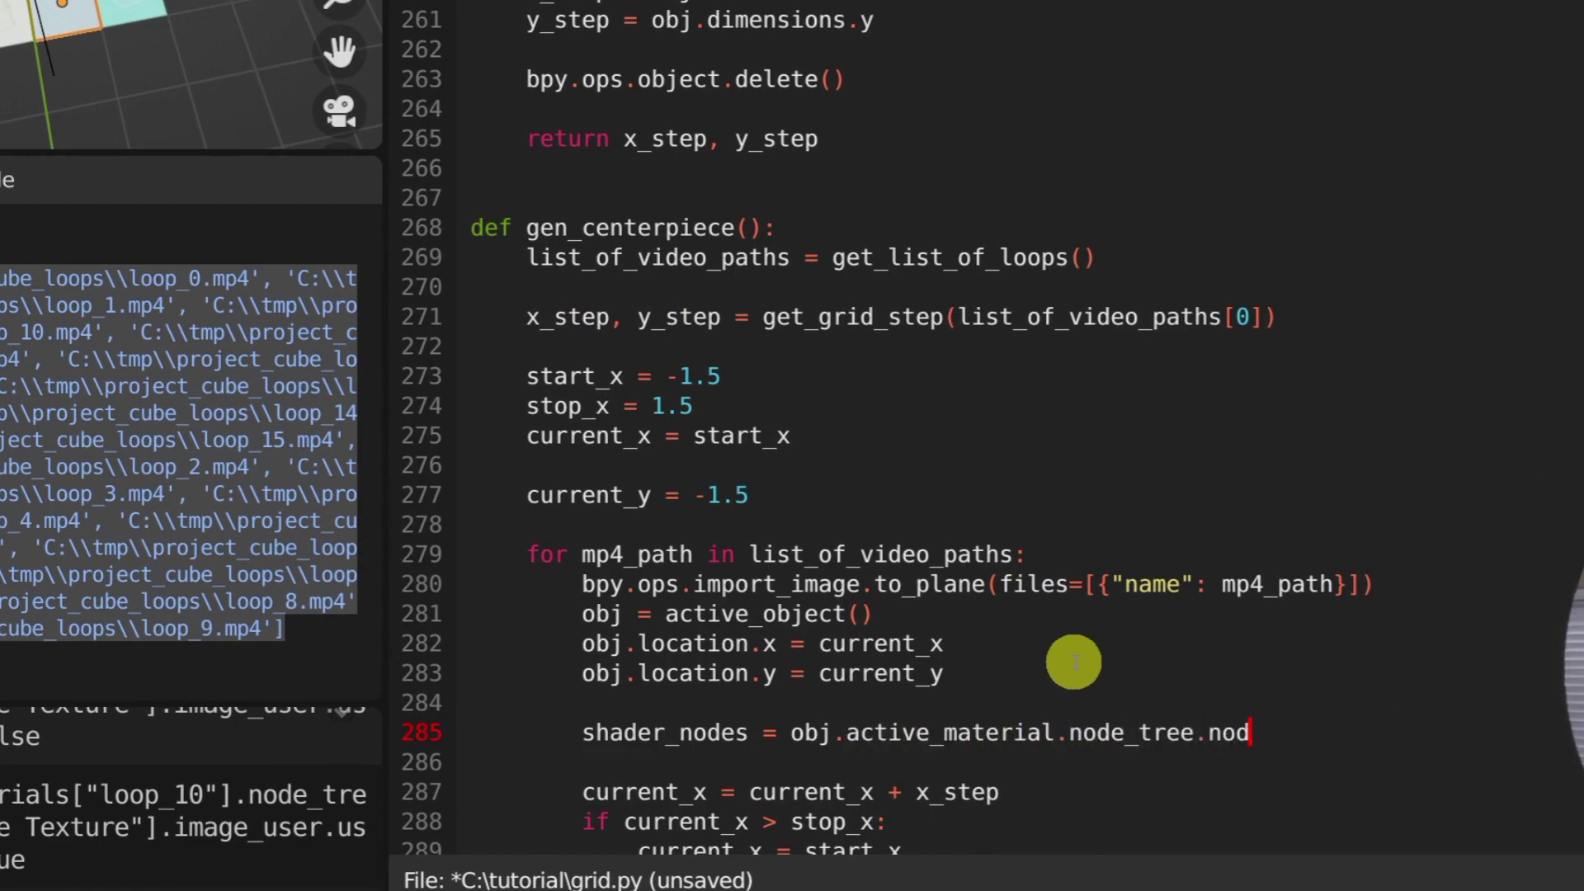
pyautogui.write('s')
pyautogui.press('Return')
pyautogui.write('shader_nodes["Principled BSDF"].inputs[')
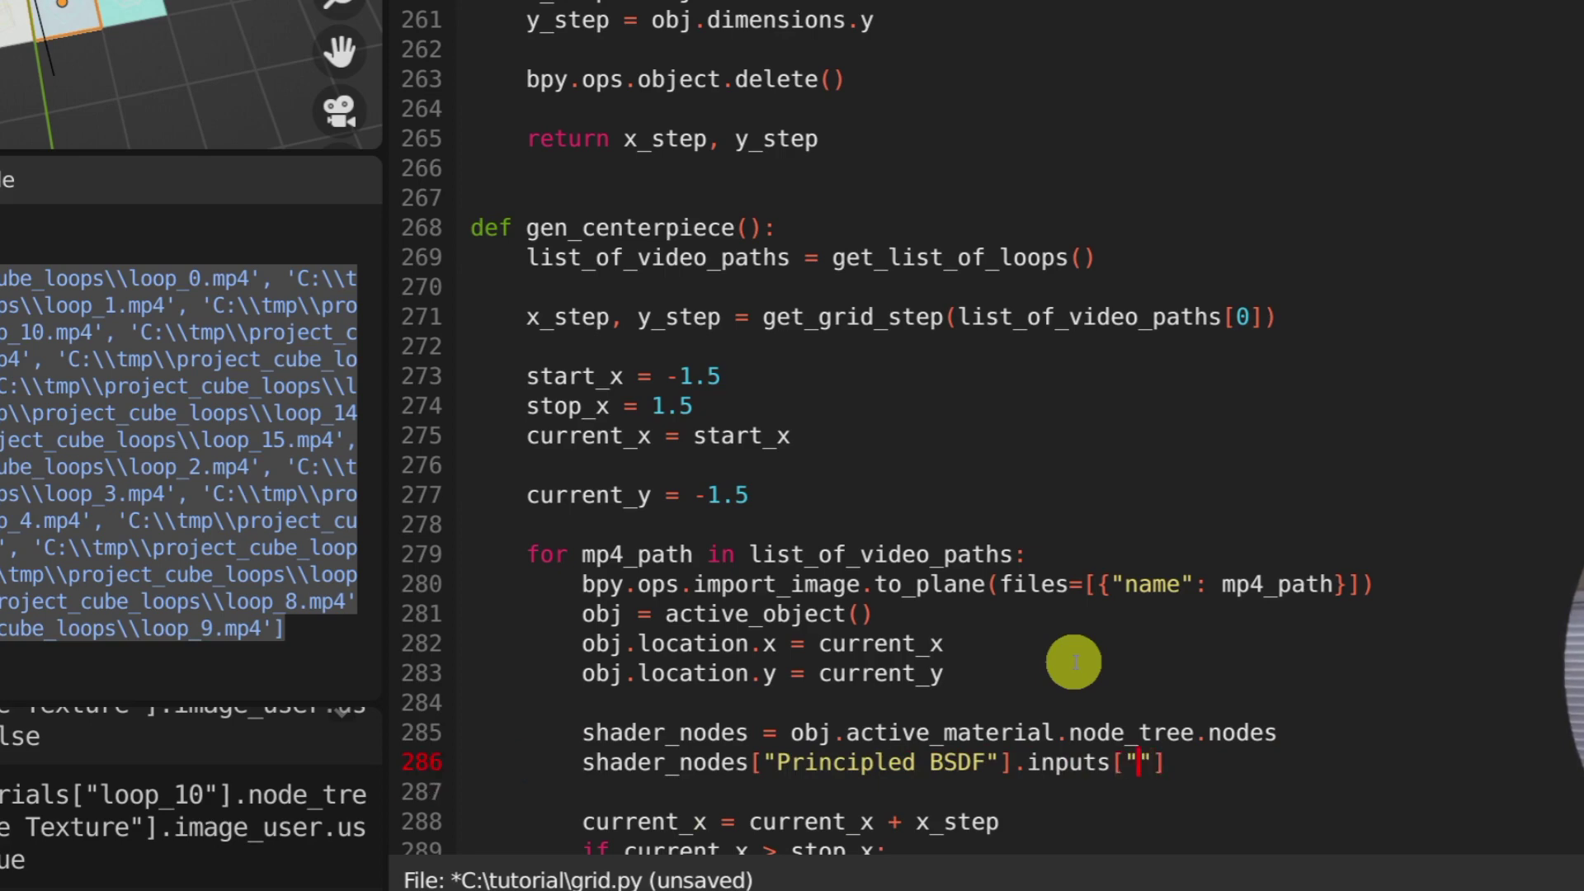
pyautogui.write('default_value')
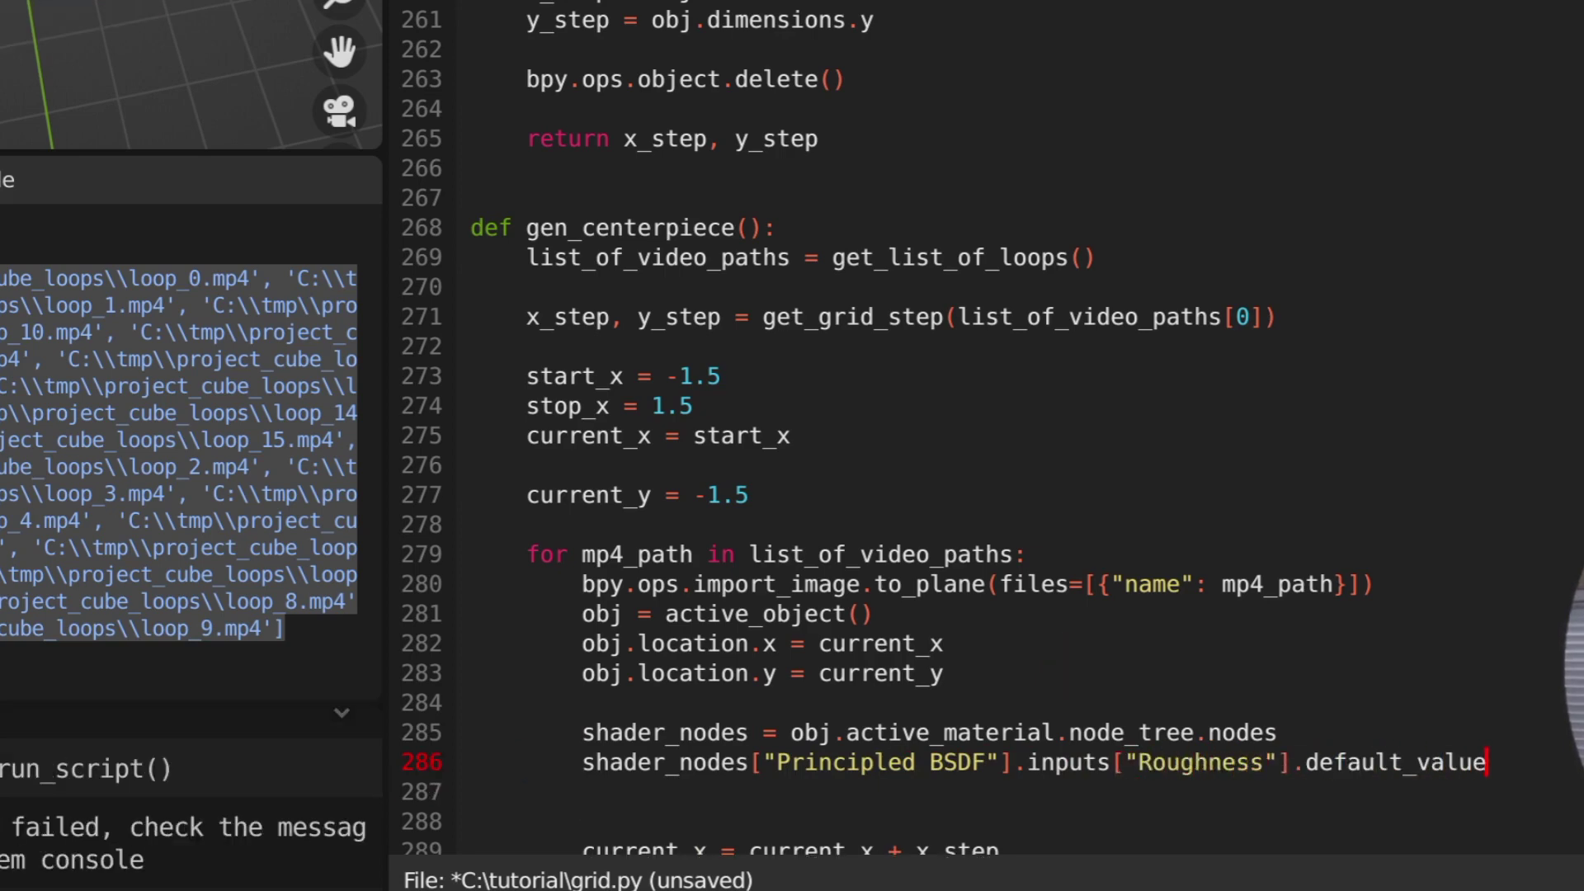
pyautogui.write('0.')
pyautogui.press('Return')
pyautogui.write('shader_nodes["Image Texture"].image_user.use_cyclic = True')
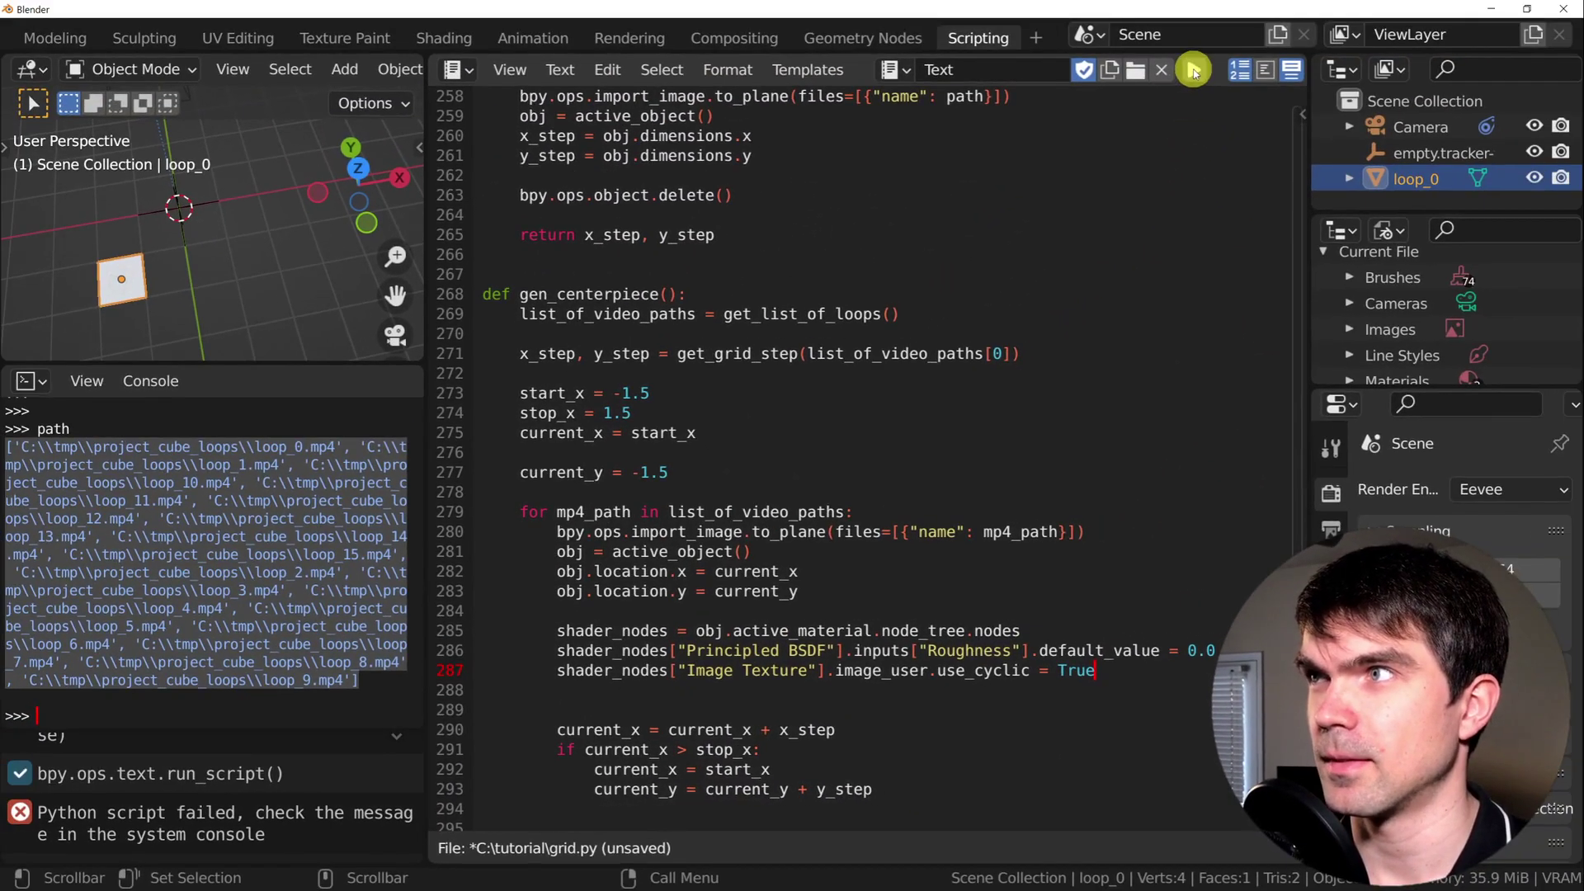
pyautogui.click(1194, 70)
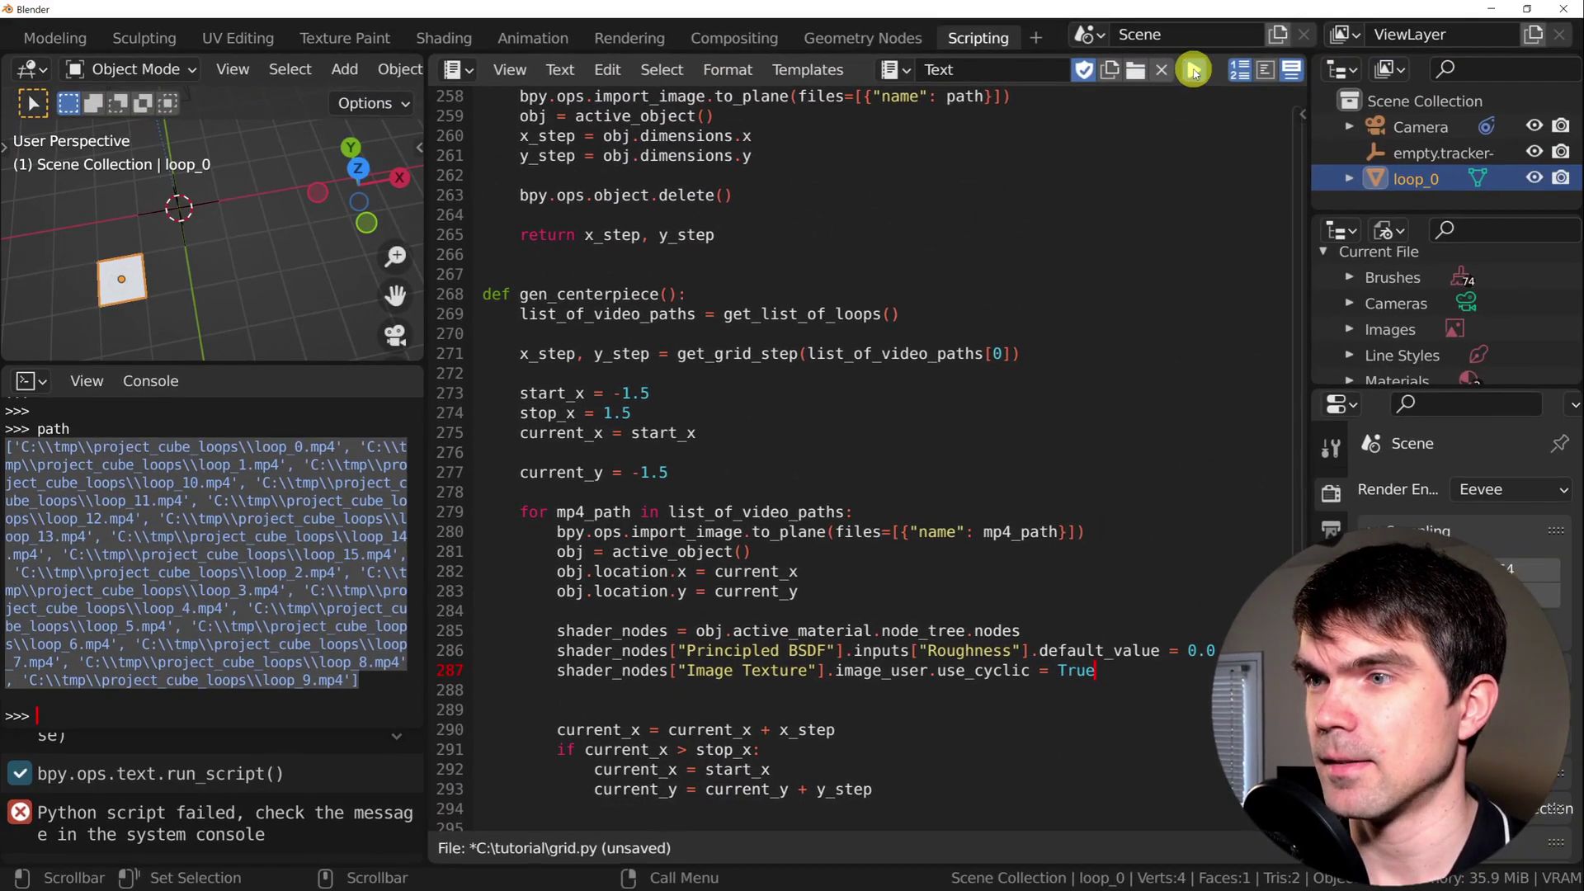
pyautogui.click(1194, 70)
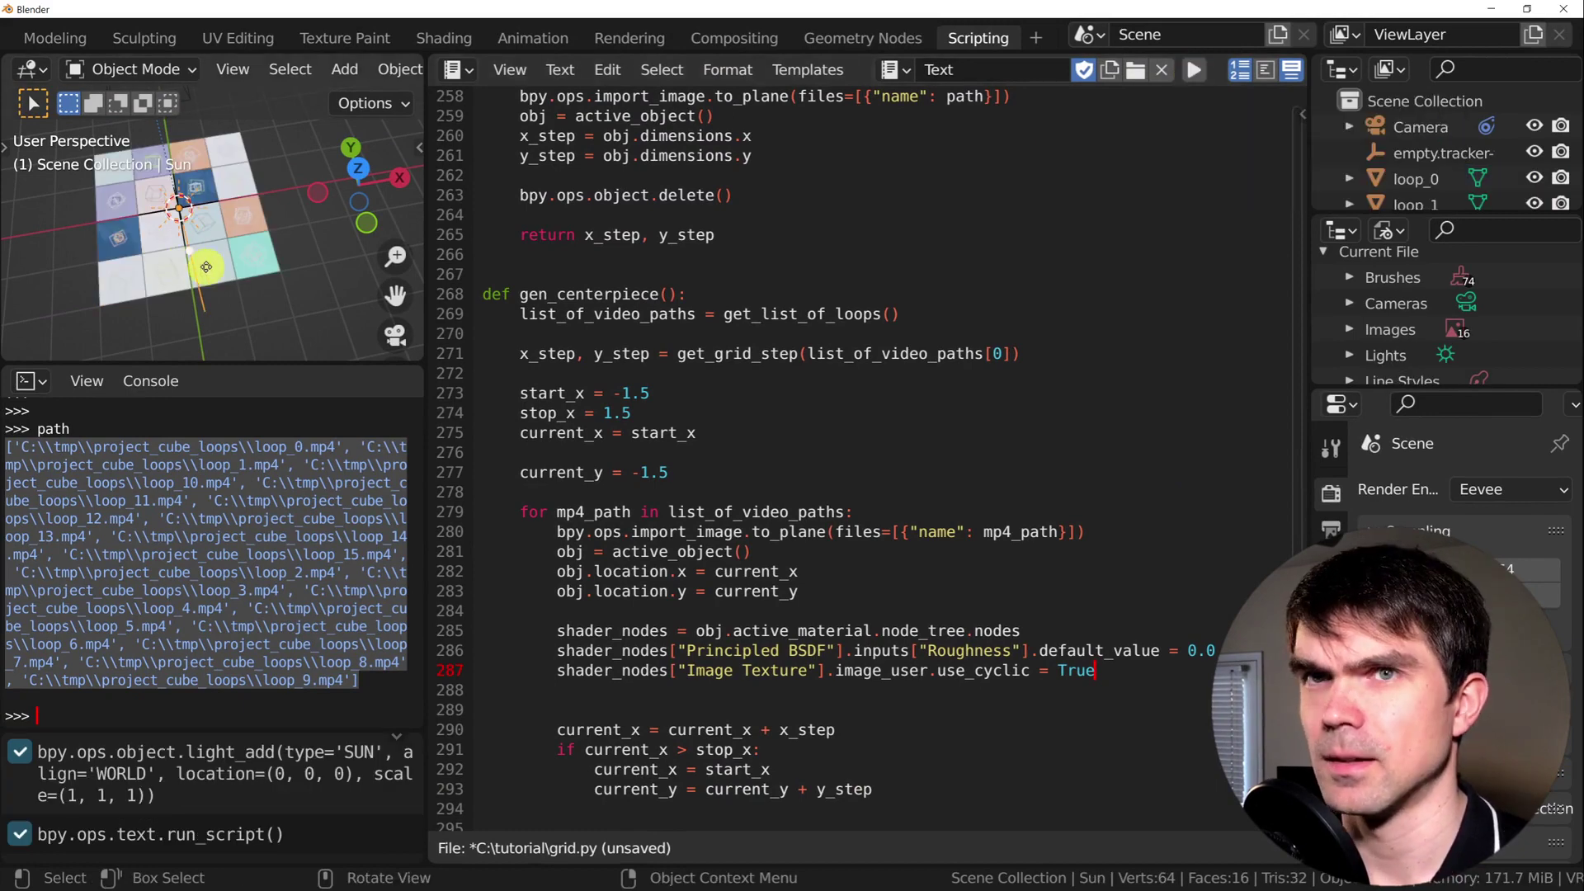
pyautogui.click(441, 38)
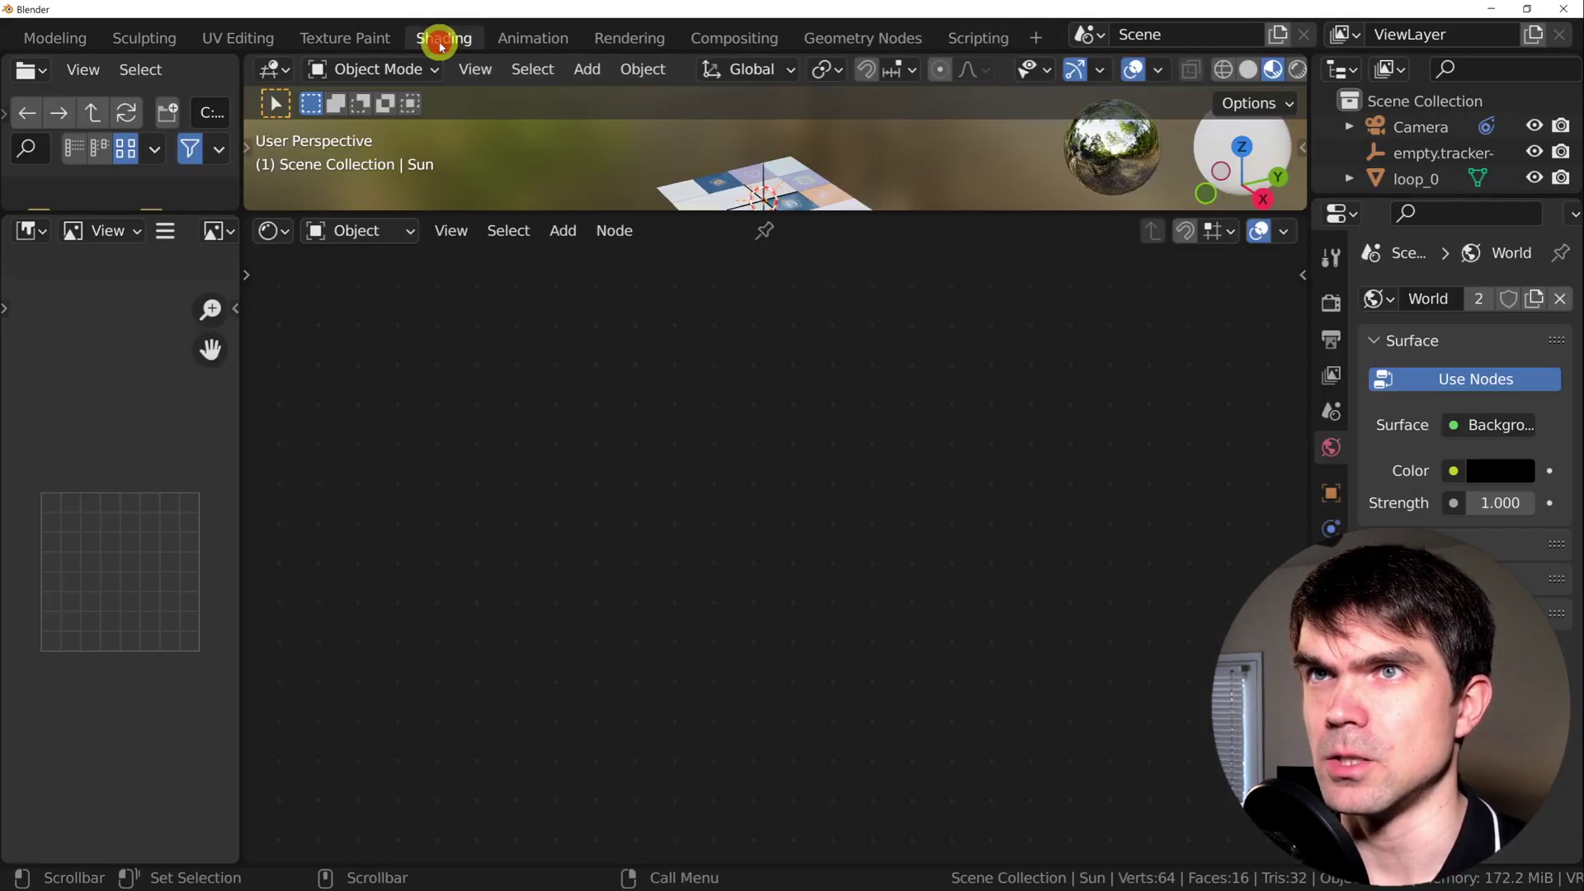
pyautogui.click(796, 180)
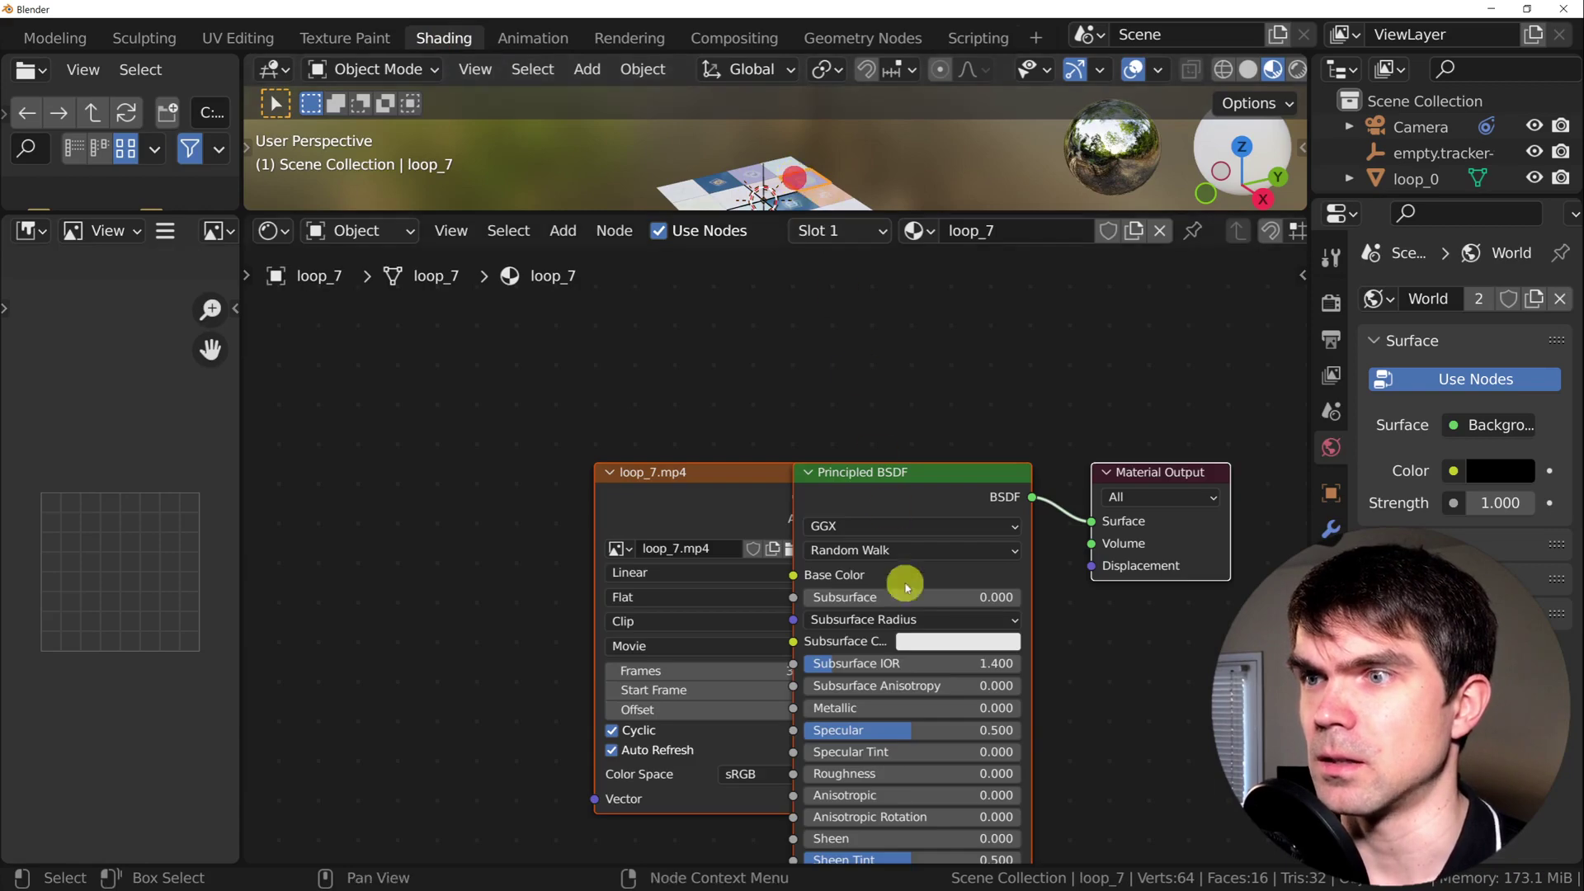
pyautogui.moveTo(719, 481); pyautogui.dragTo(506, 455)
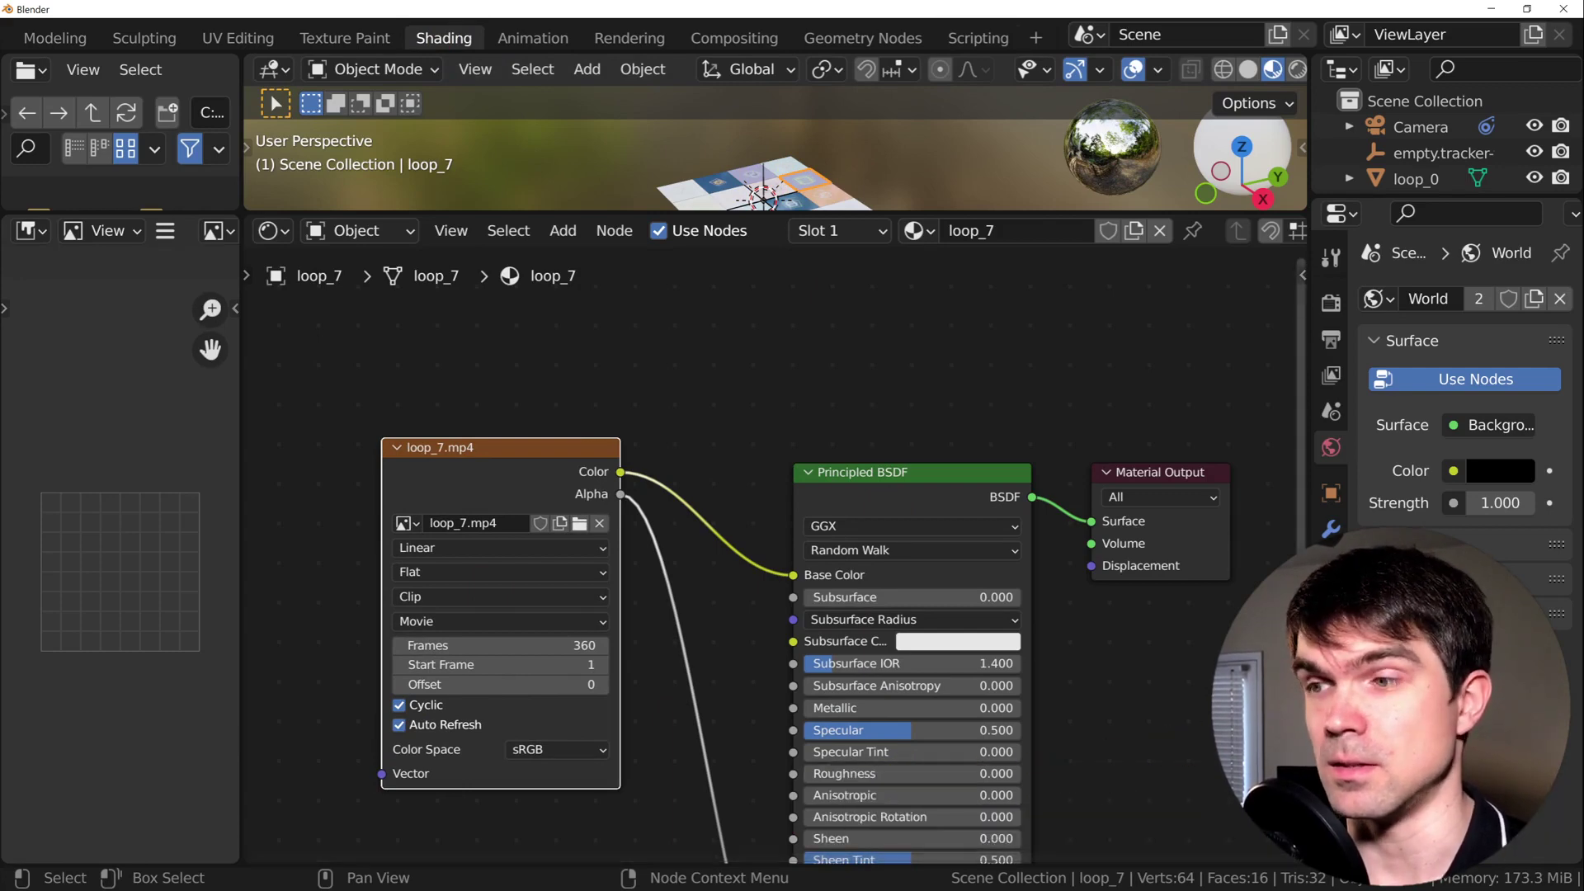
pyautogui.click(976, 39)
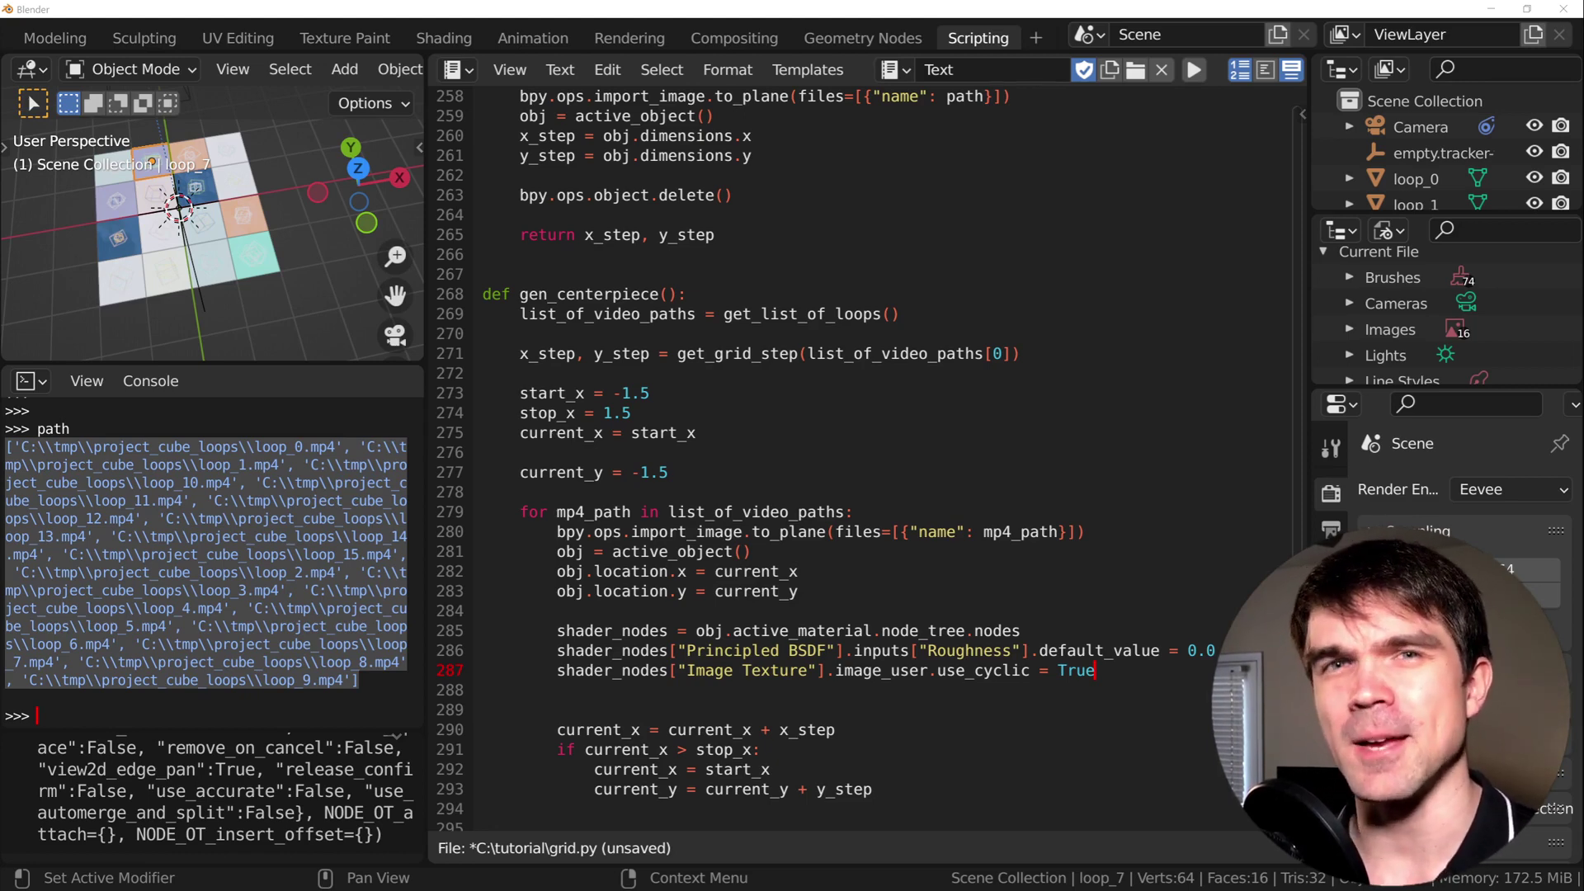
# Insert random.shuffle(list_of_video_paths) after get_list_of_loops() and rerun the script three times
pyautogui.click(904, 317)
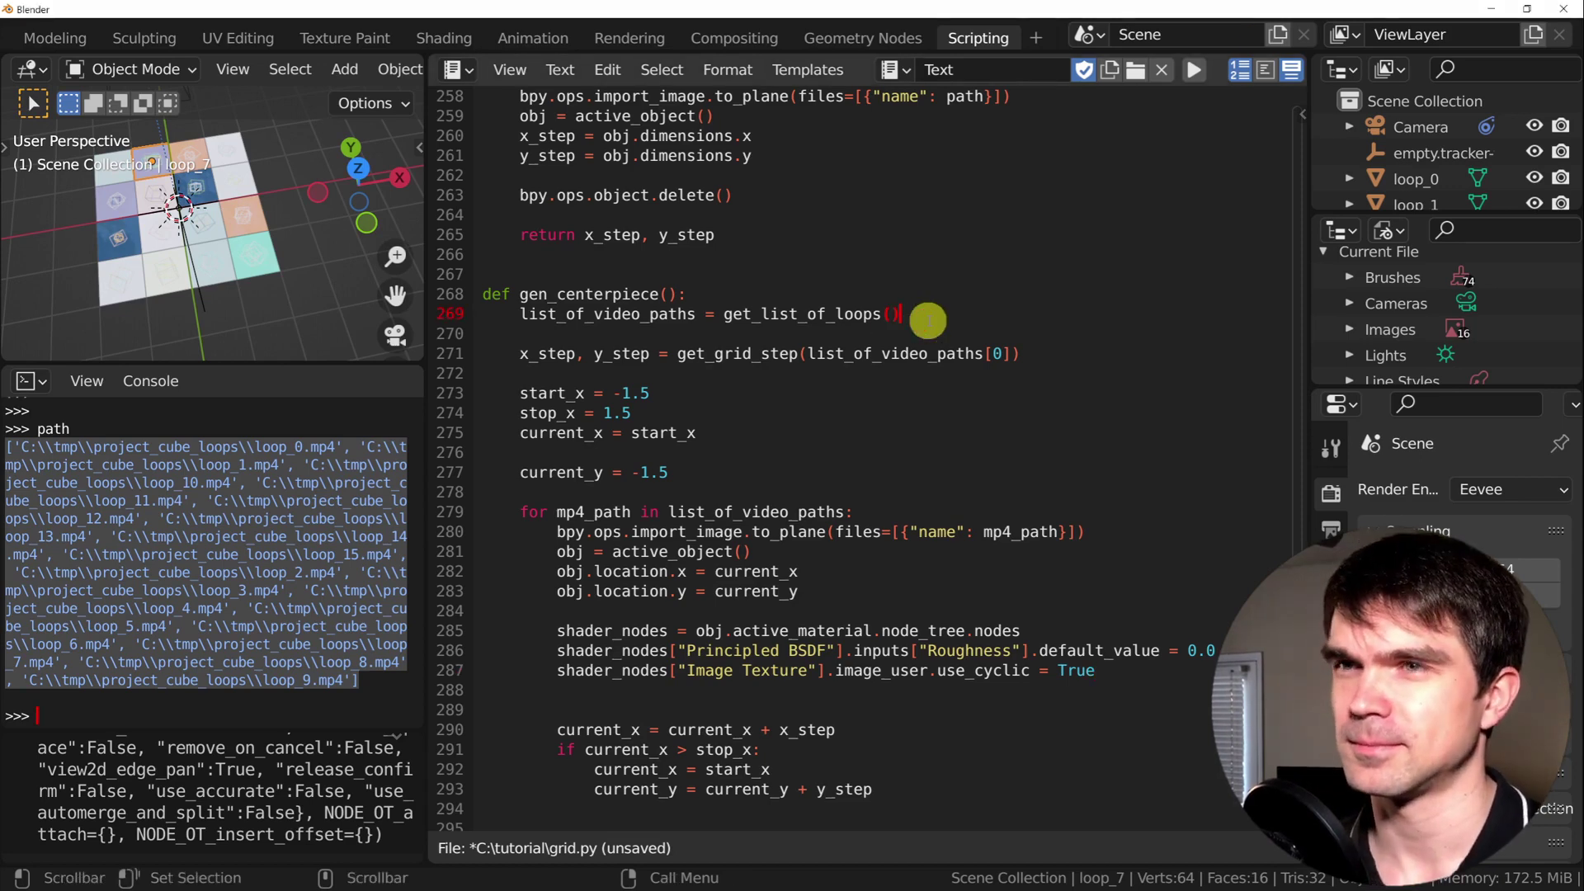
pyautogui.press('Return')
pyautogui.press('Return')
pyautogui.write('random.shuffle(list_of_video_paths')
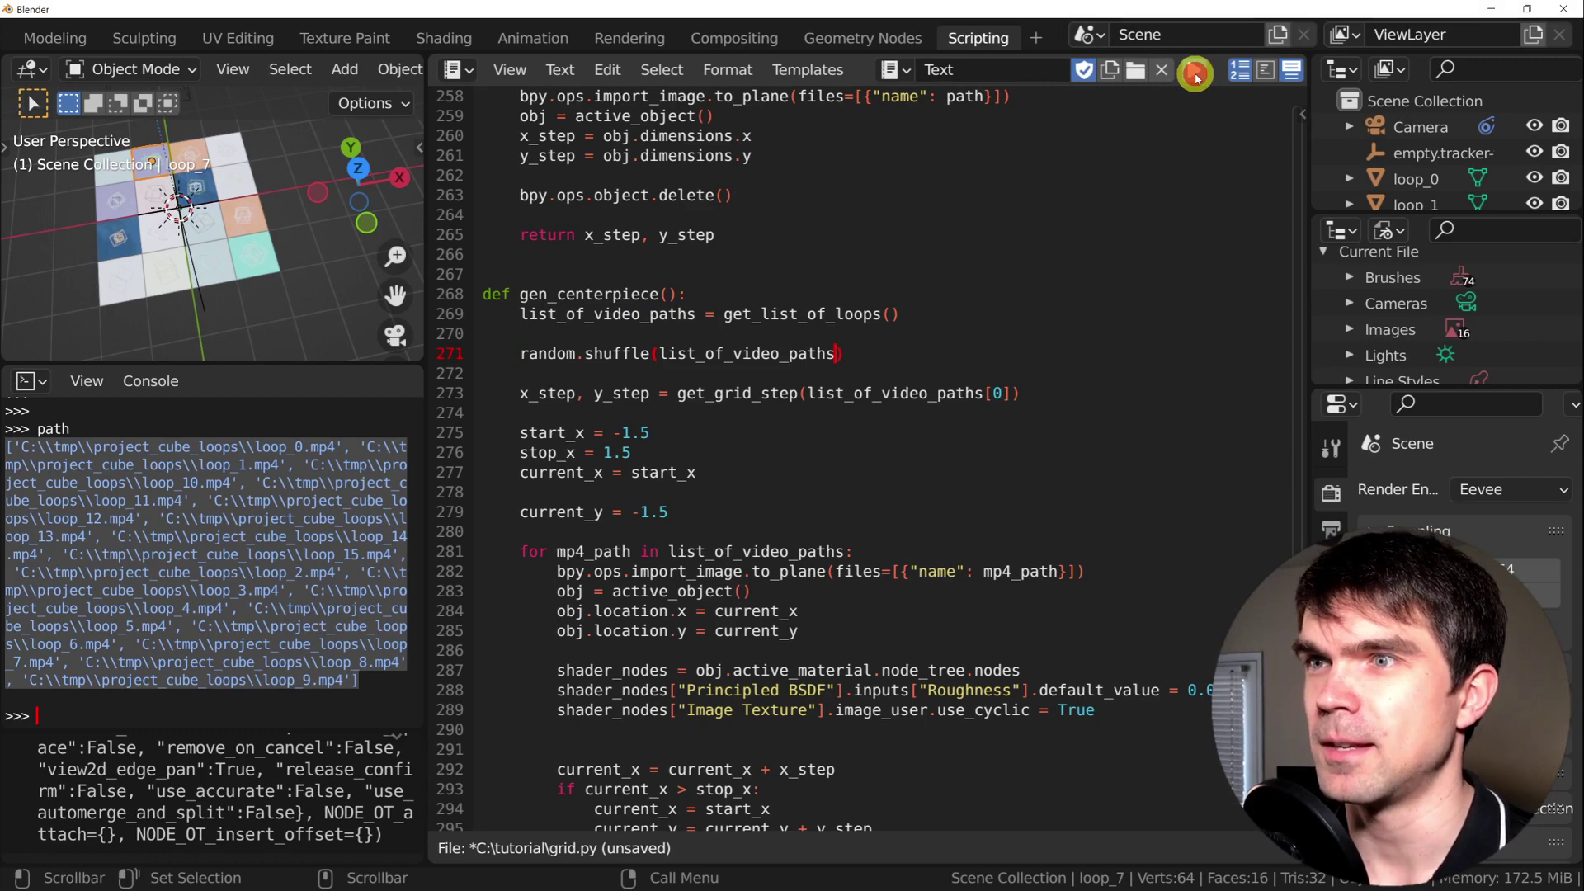
pyautogui.click(1194, 72)
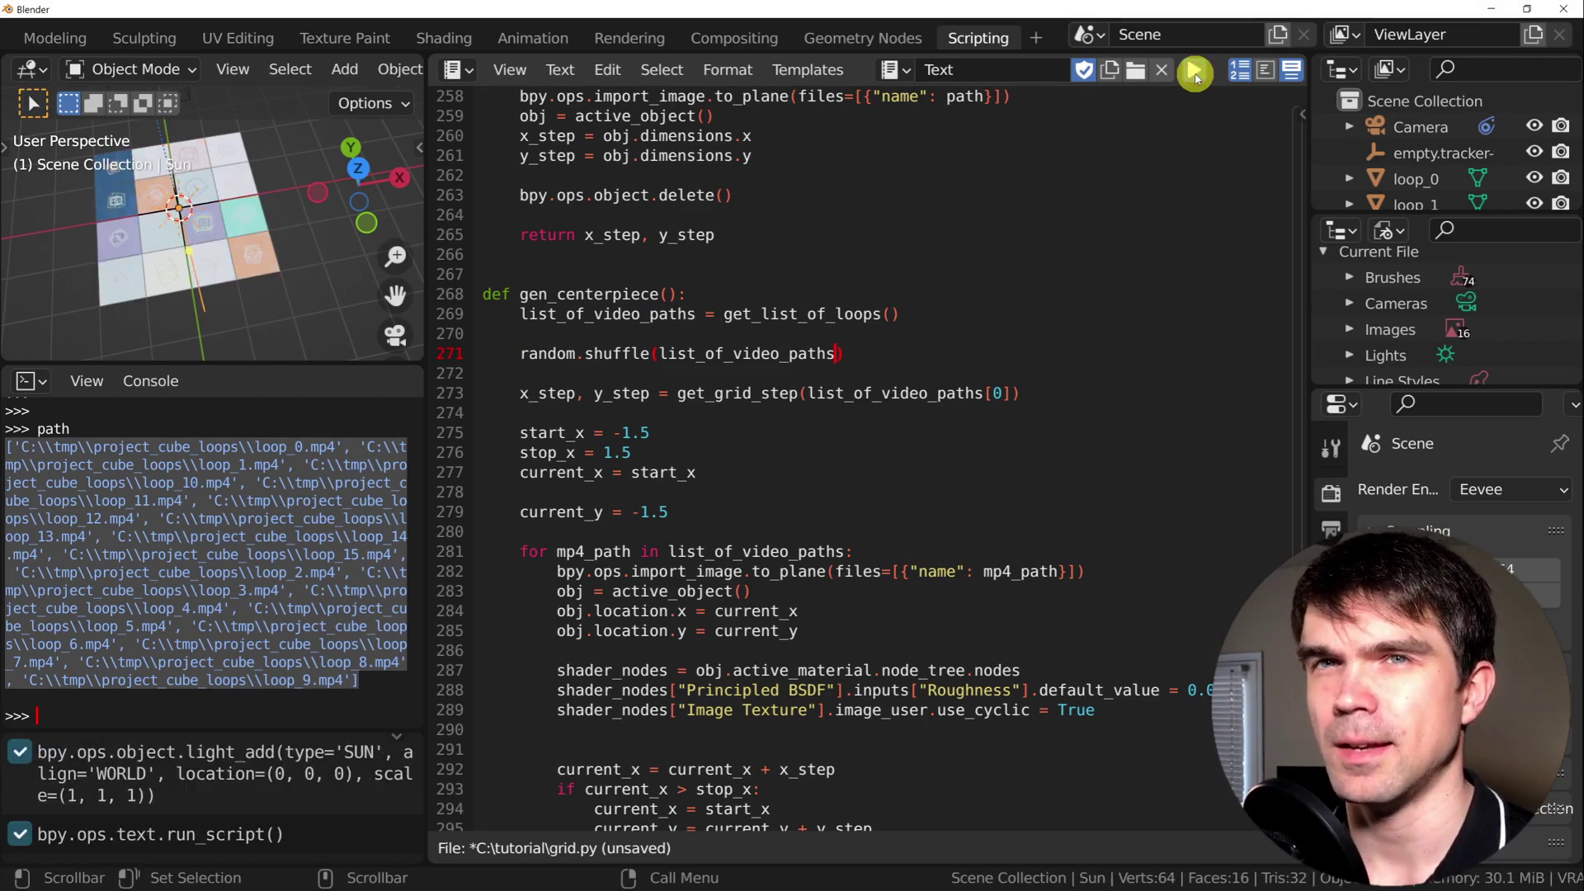
pyautogui.click(1195, 73)
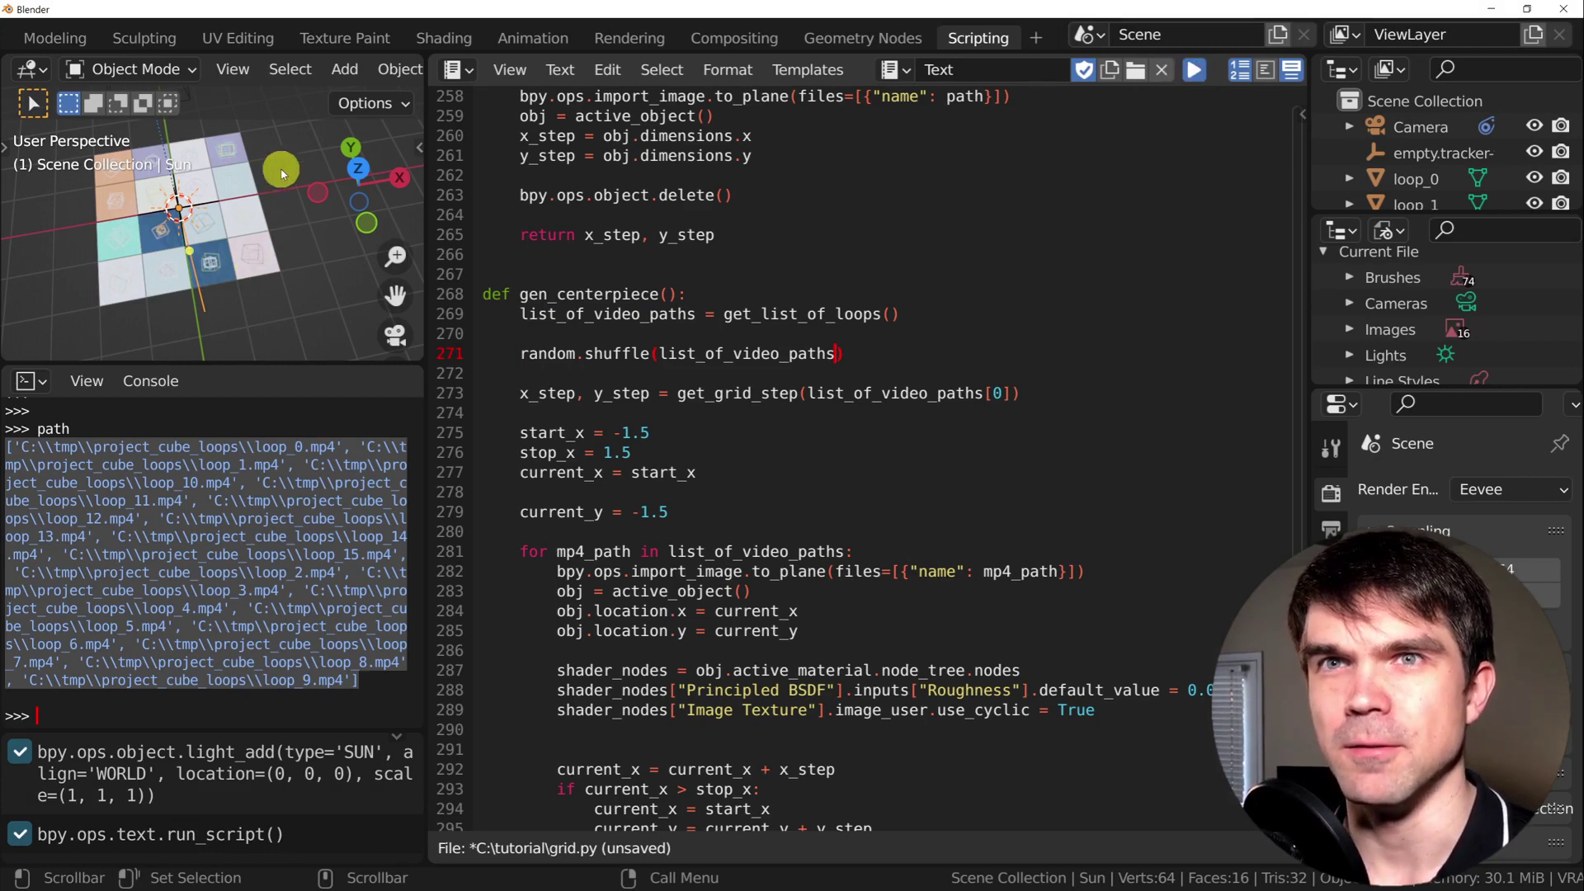
pyautogui.click(1194, 72)
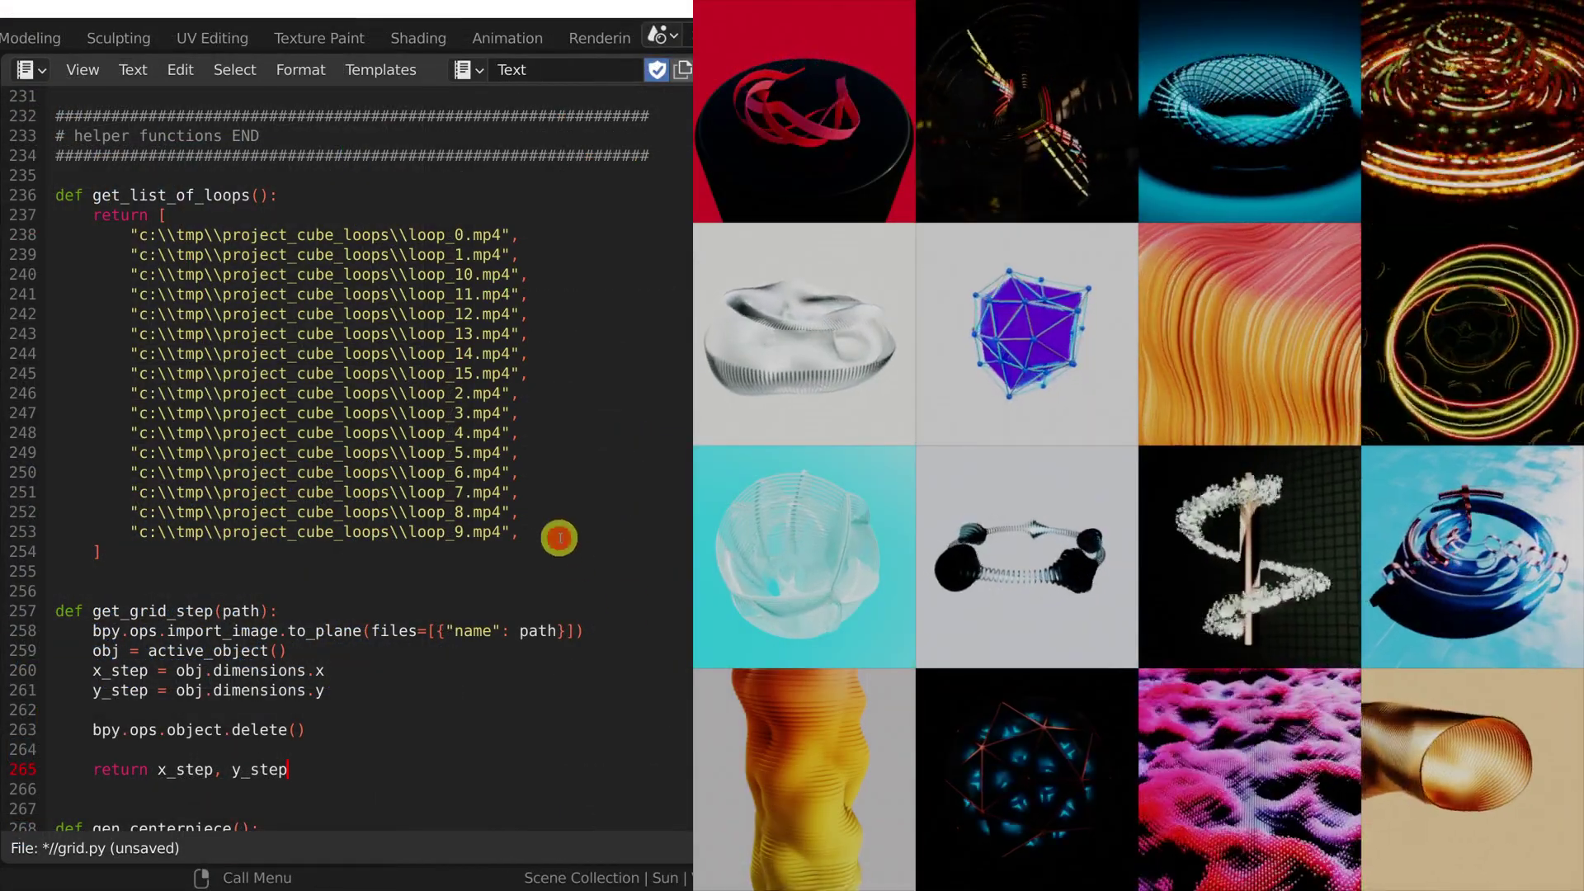
# Overwrite the old loop paths in get_list_of_loops with the sixteen D:\archive video paths
pyautogui.moveTo(561, 537)
pyautogui.mouseDown()
pyautogui.moveTo(149, 324)
pyautogui.moveTo(120, 234)
pyautogui.mouseUp()
pyautogui.hotkey('ctrl', 'v')
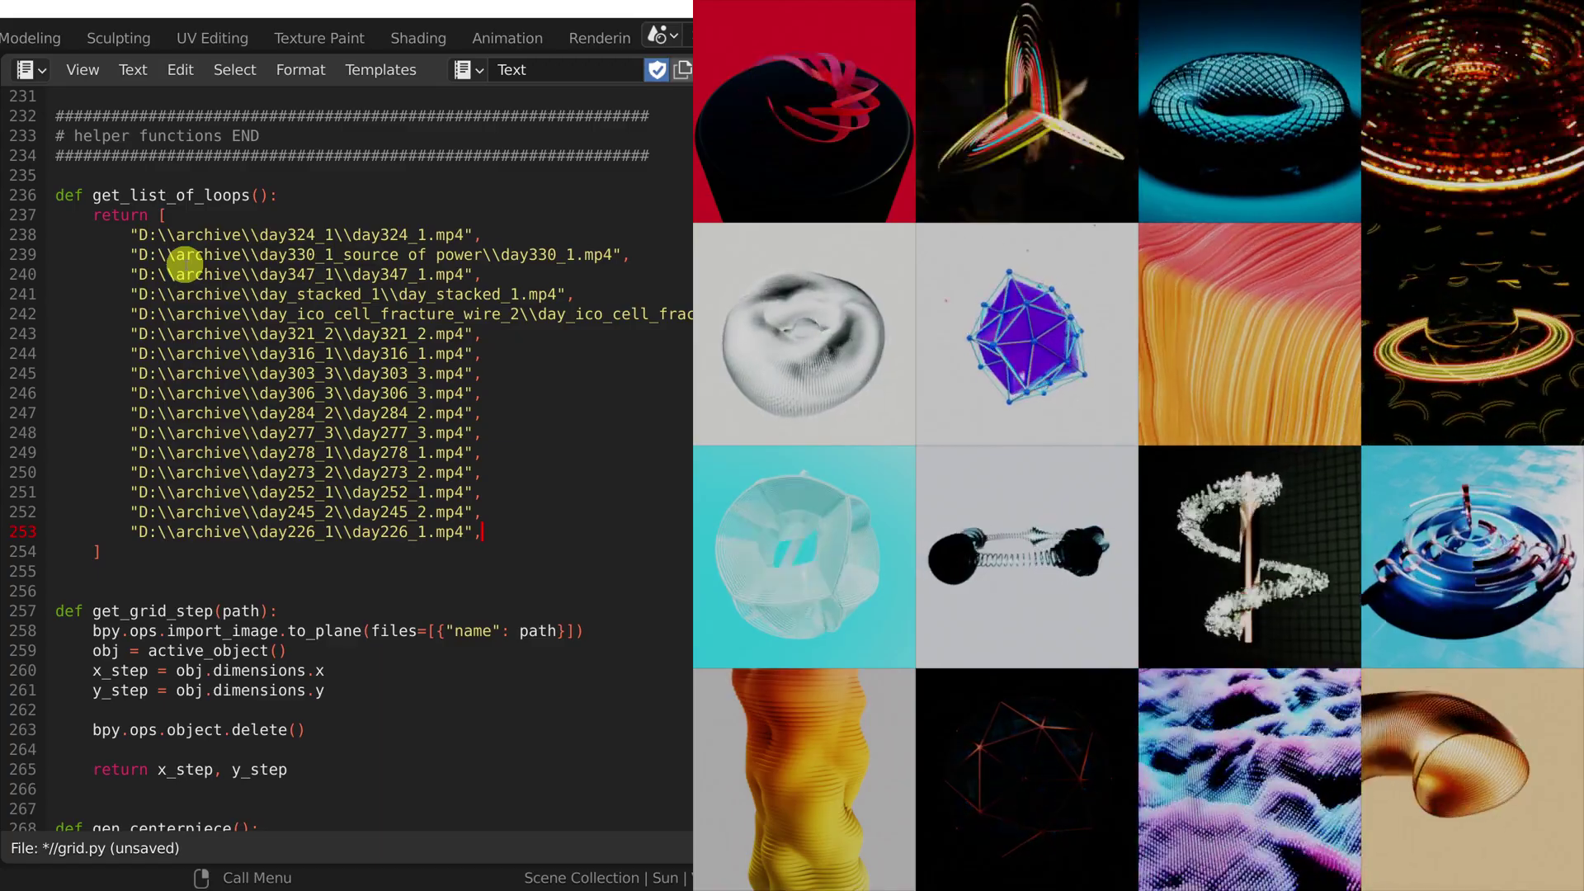